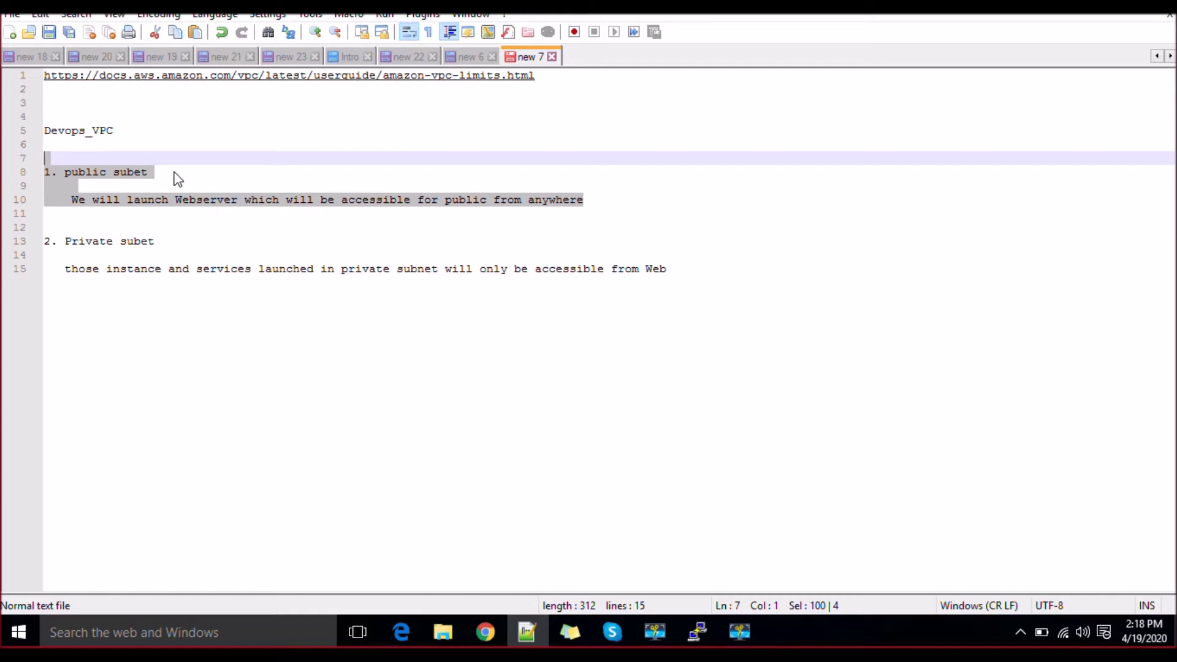
Step: Review the notes on the public and private subnets planned for Devops_VPC
left_click(175, 172)
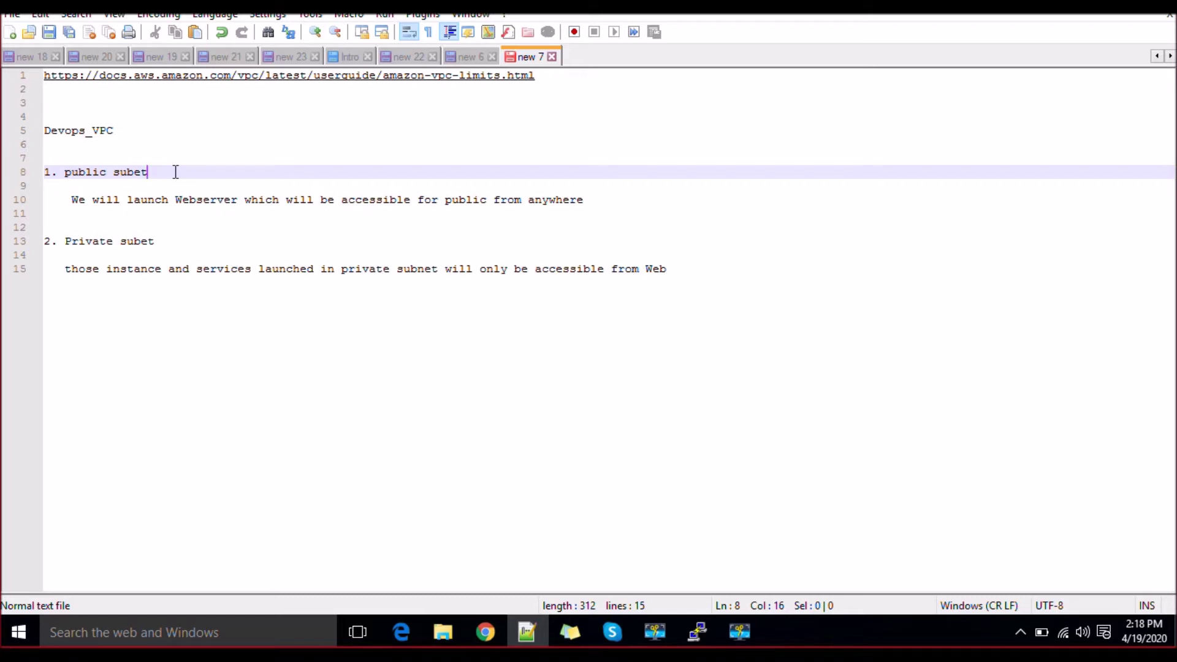
left_click(114, 172)
left_click(611, 202)
left_click_drag(64, 241, 131, 256)
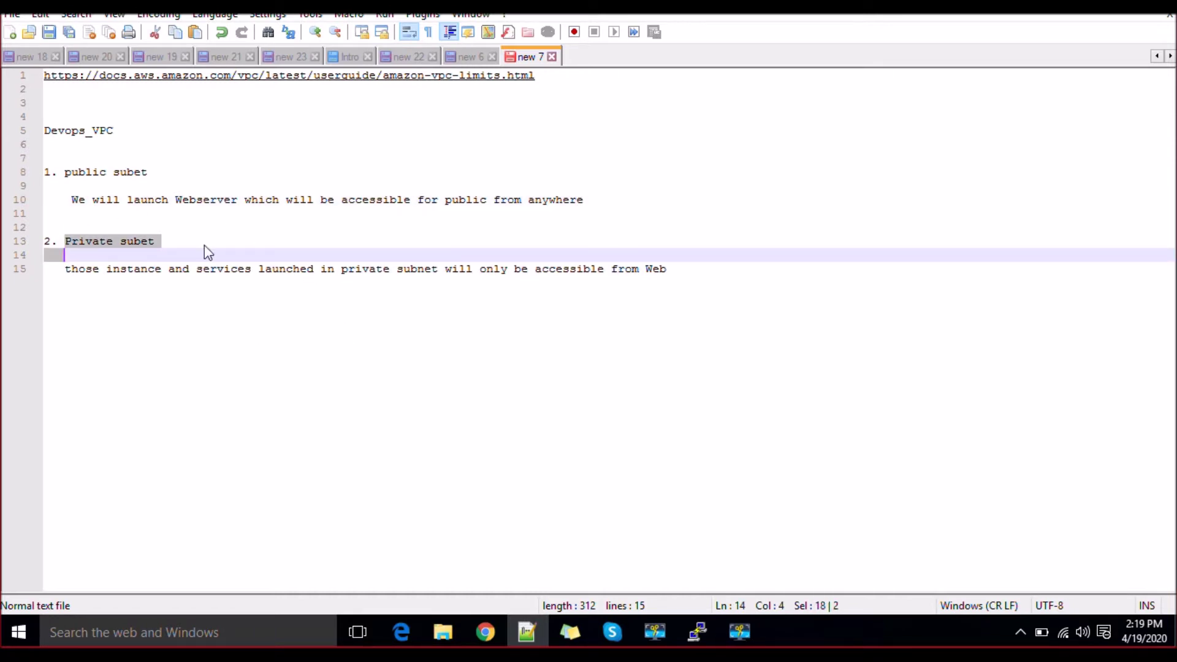
left_click_drag(78, 173, 93, 172)
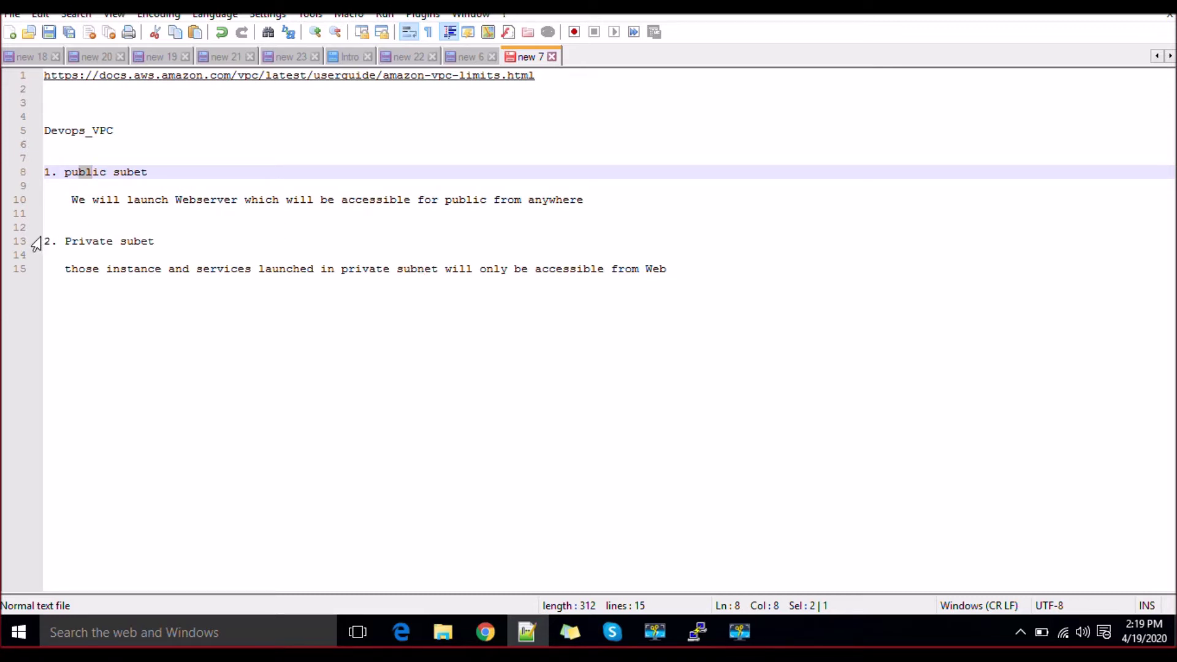
left_click_drag(44, 241, 205, 253)
left_click_drag(283, 268, 683, 281)
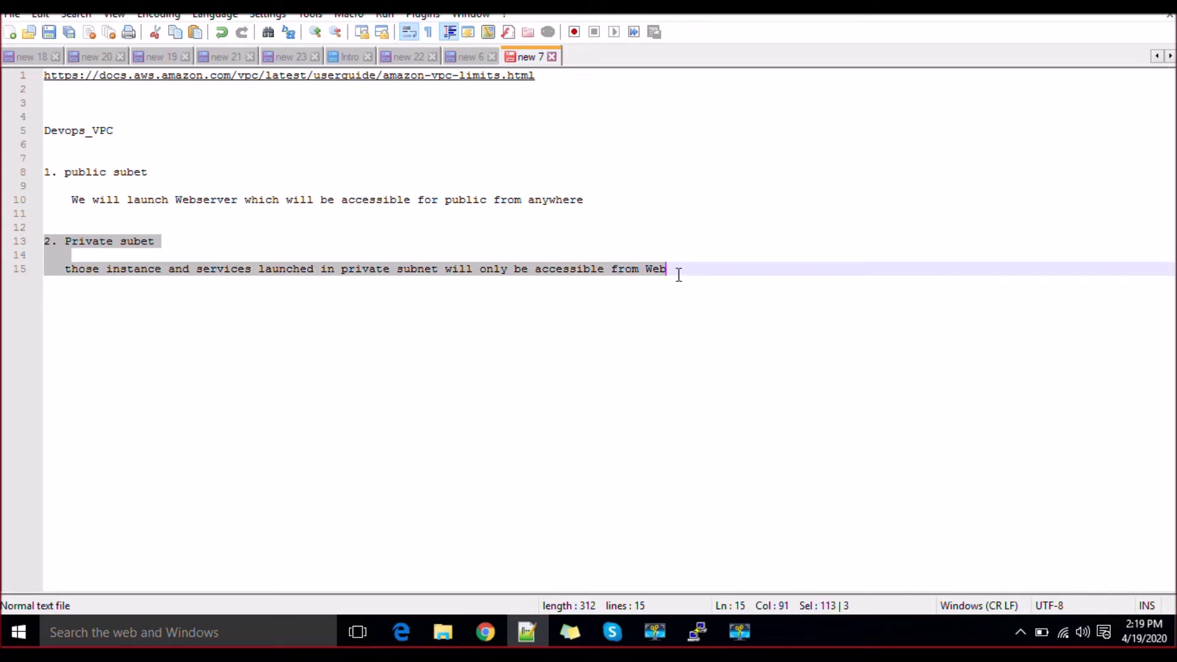
left_click(678, 269)
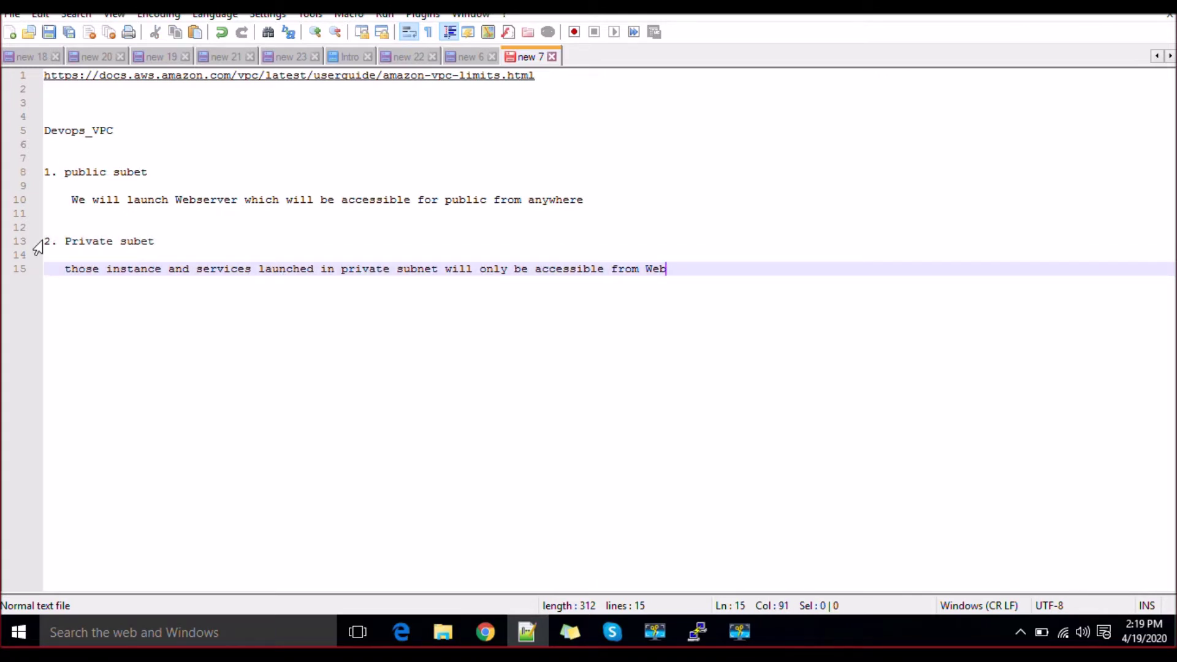
left_click_drag(44, 241, 401, 305)
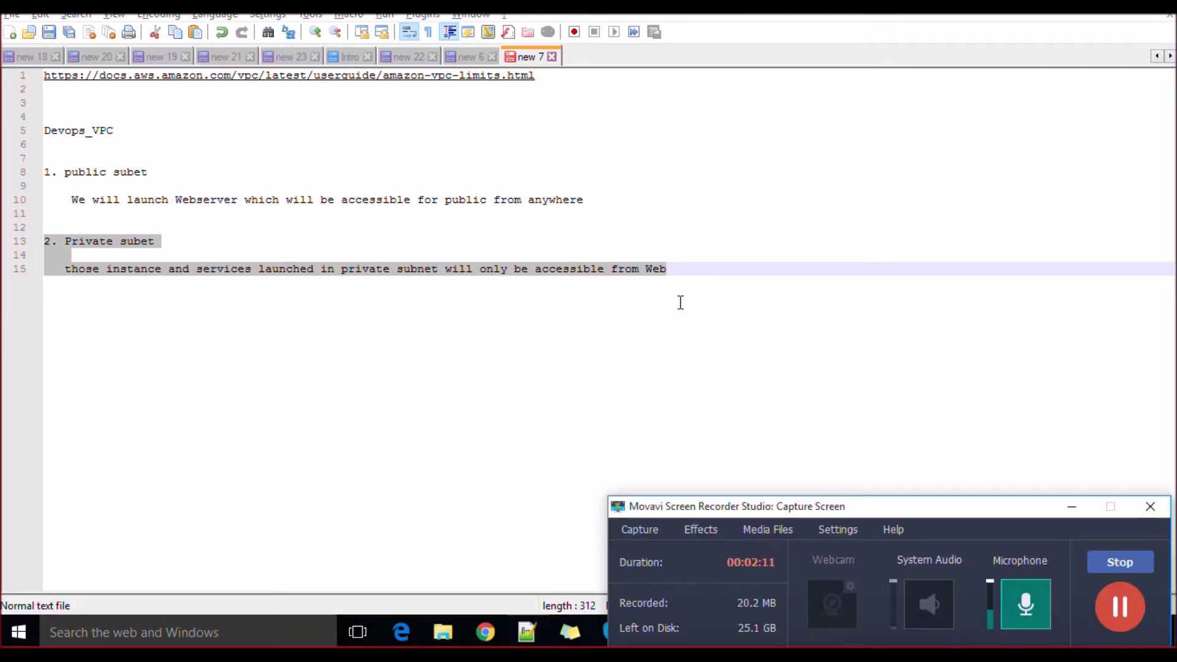
left_click(1073, 506)
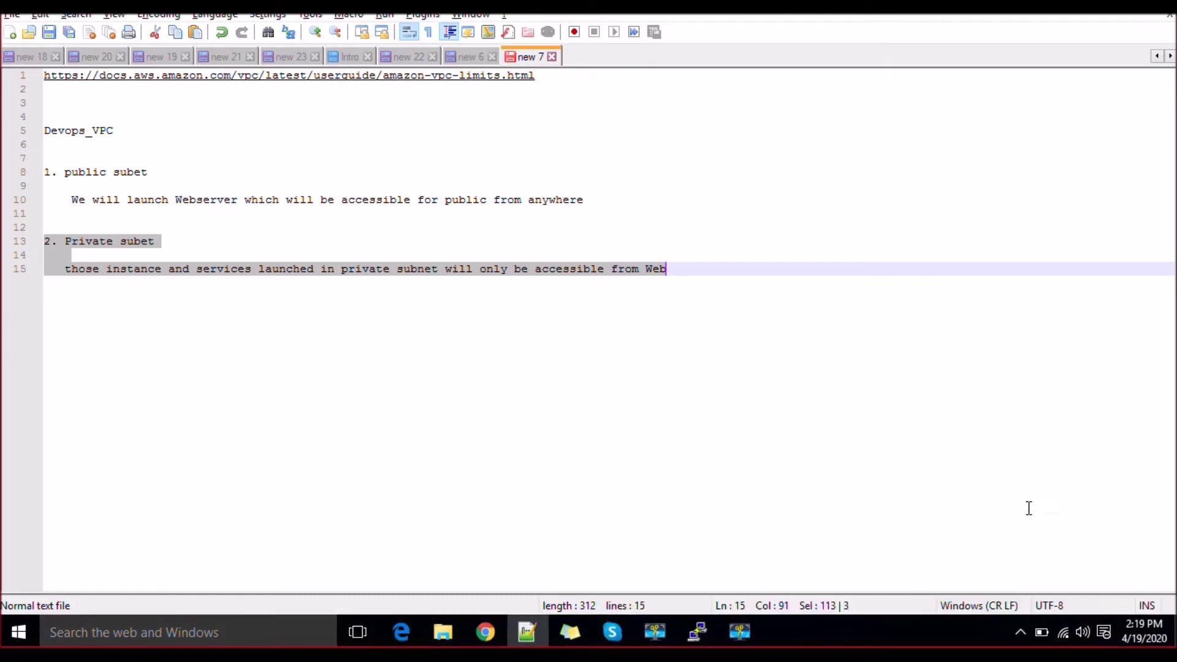
Step: Switch to the AWS VPC console in Chrome and start a new VPC with the name tag Devops_VPC
left_click(485, 632)
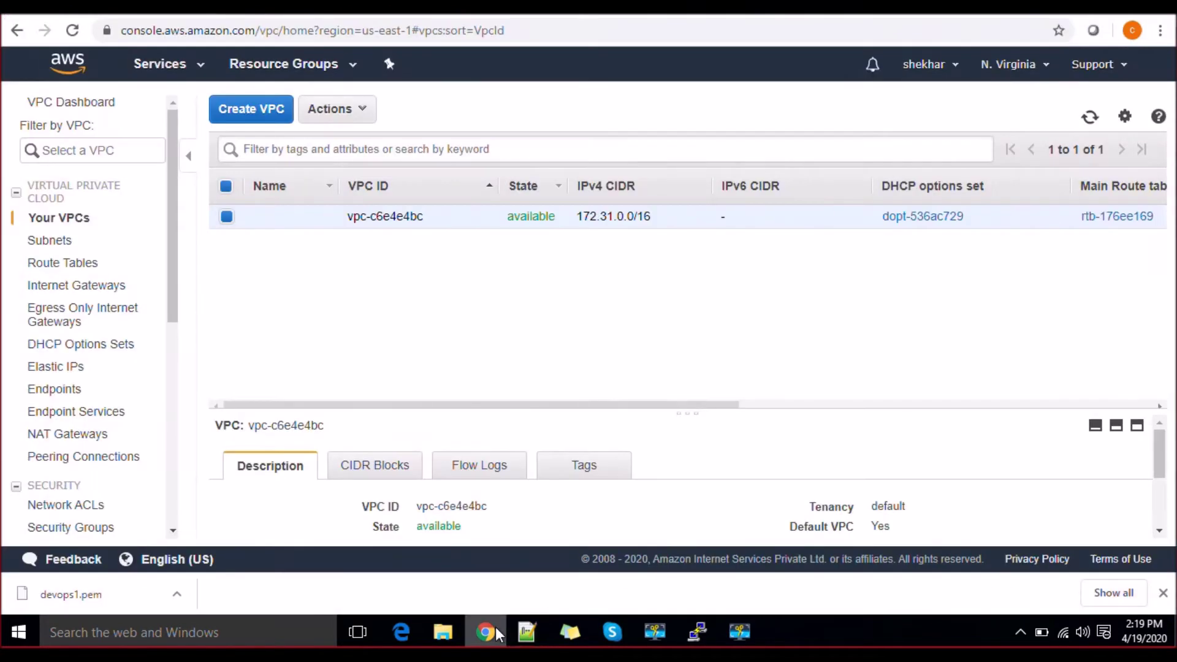
left_click(257, 118)
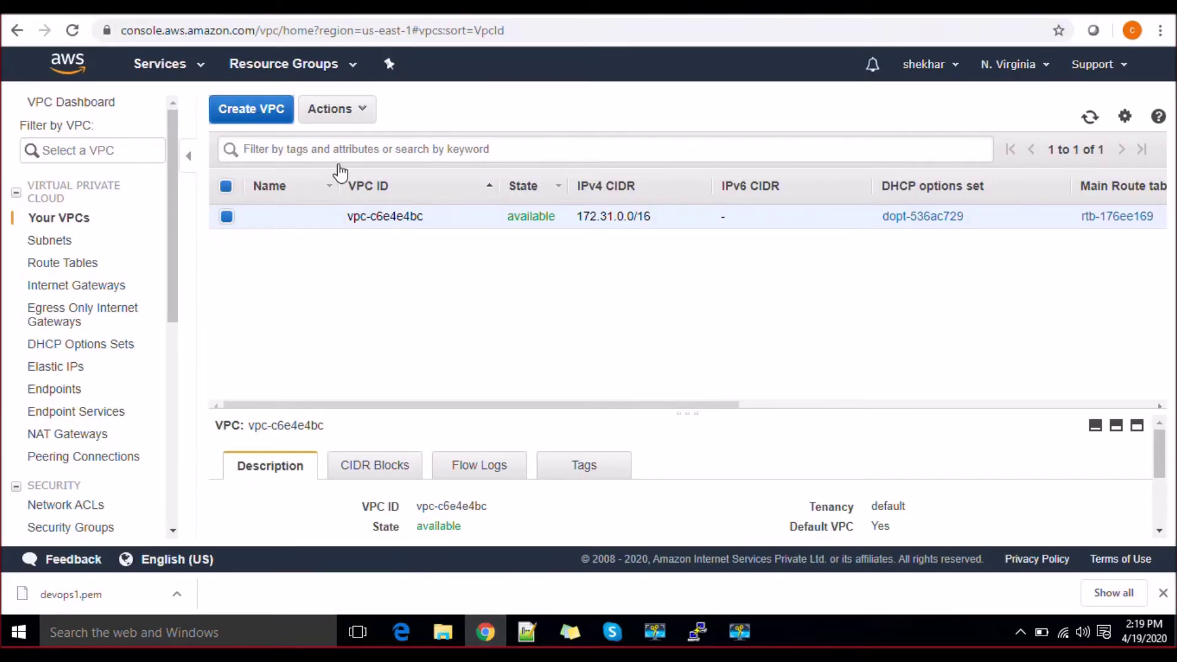
left_click(326, 244)
type("Devops")
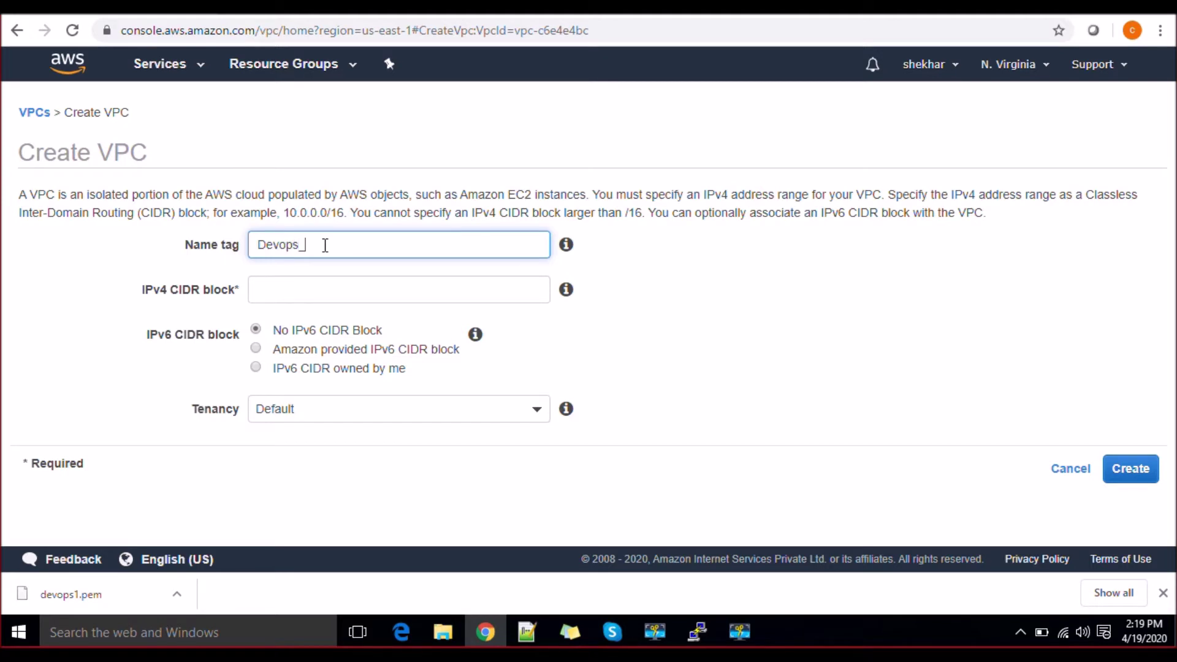
type("_VPC")
Step: Set the new VPC's IPv4 CIDR block to 172.168.0.0/16
left_click(317, 290)
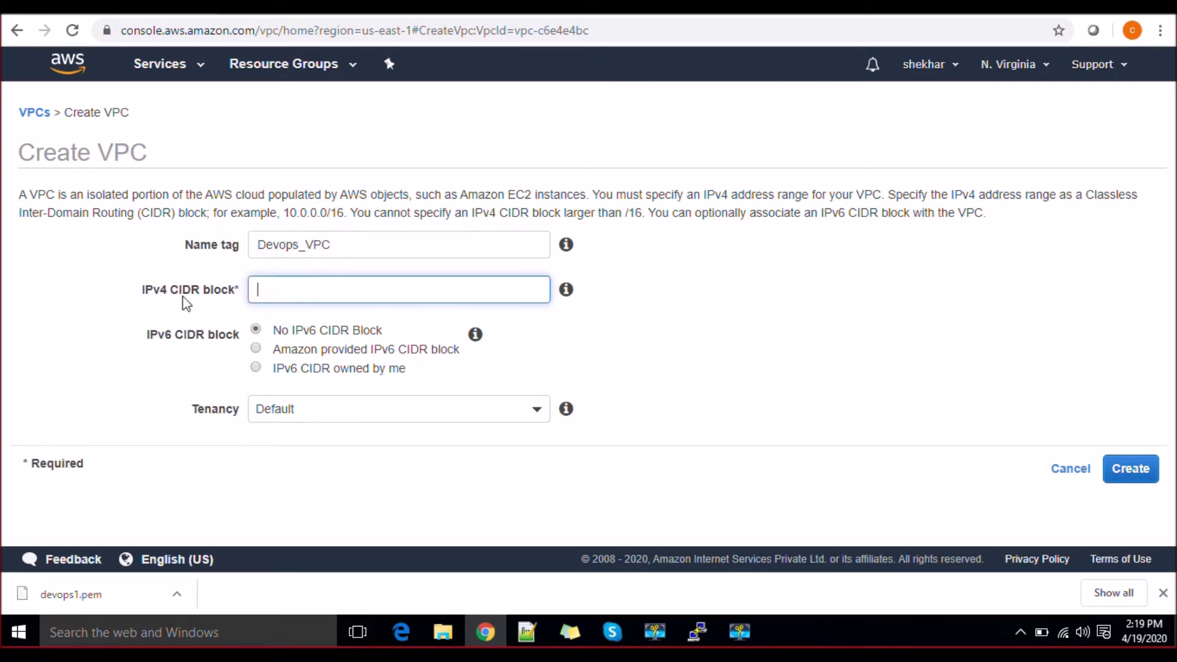
left_click(151, 291)
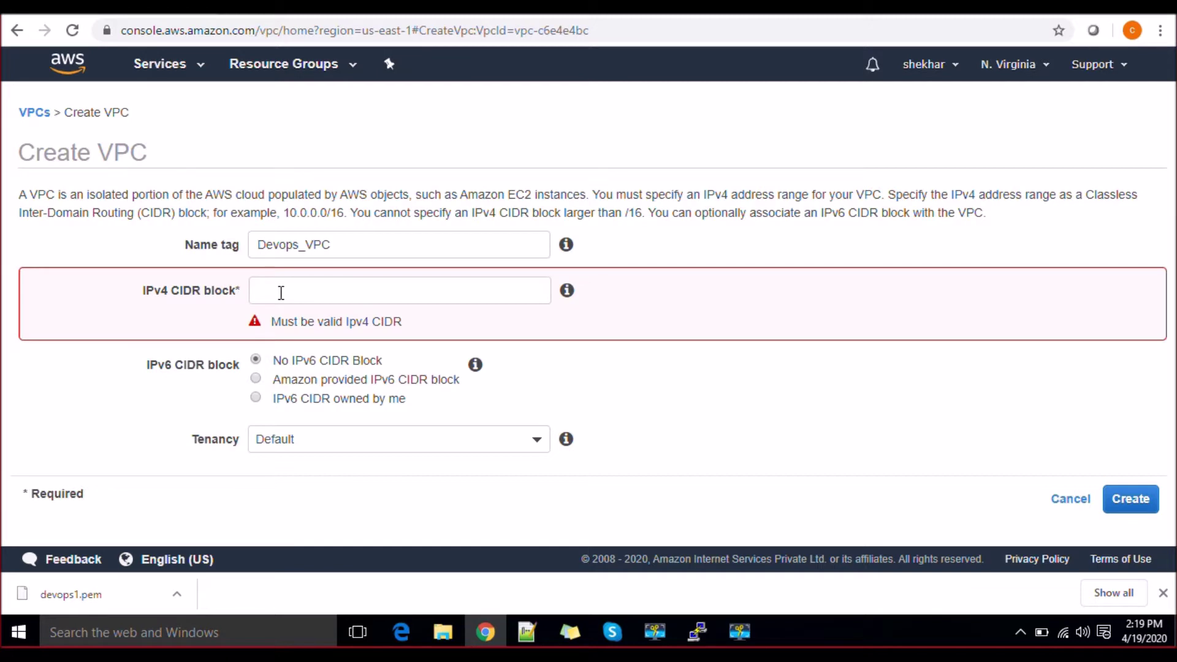
left_click(298, 293)
type("172.1")
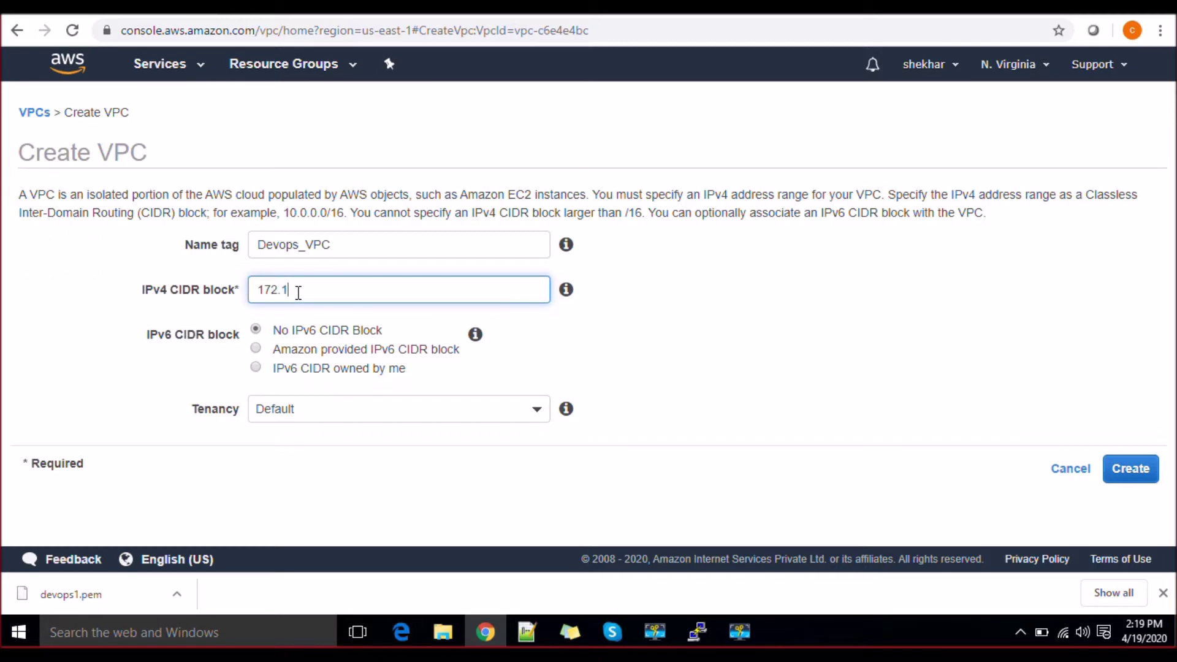
type("68.0.0")
left_click(782, 262)
left_click(515, 292)
type("/16")
left_click_drag(256, 292, 364, 294)
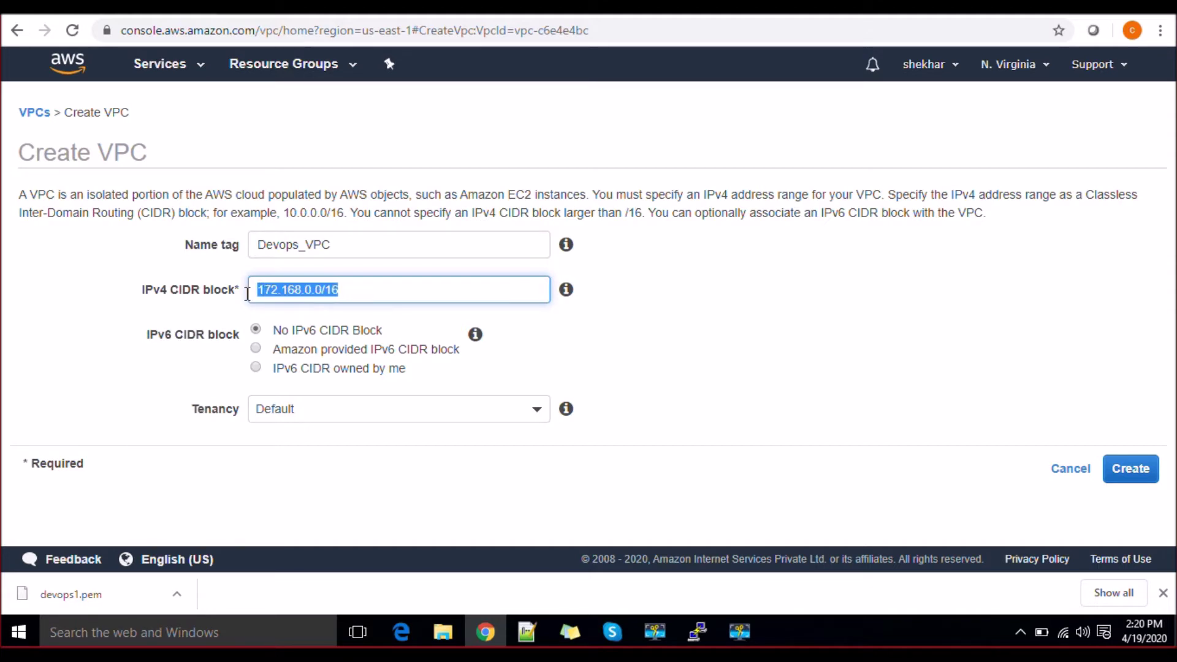
left_click(230, 291)
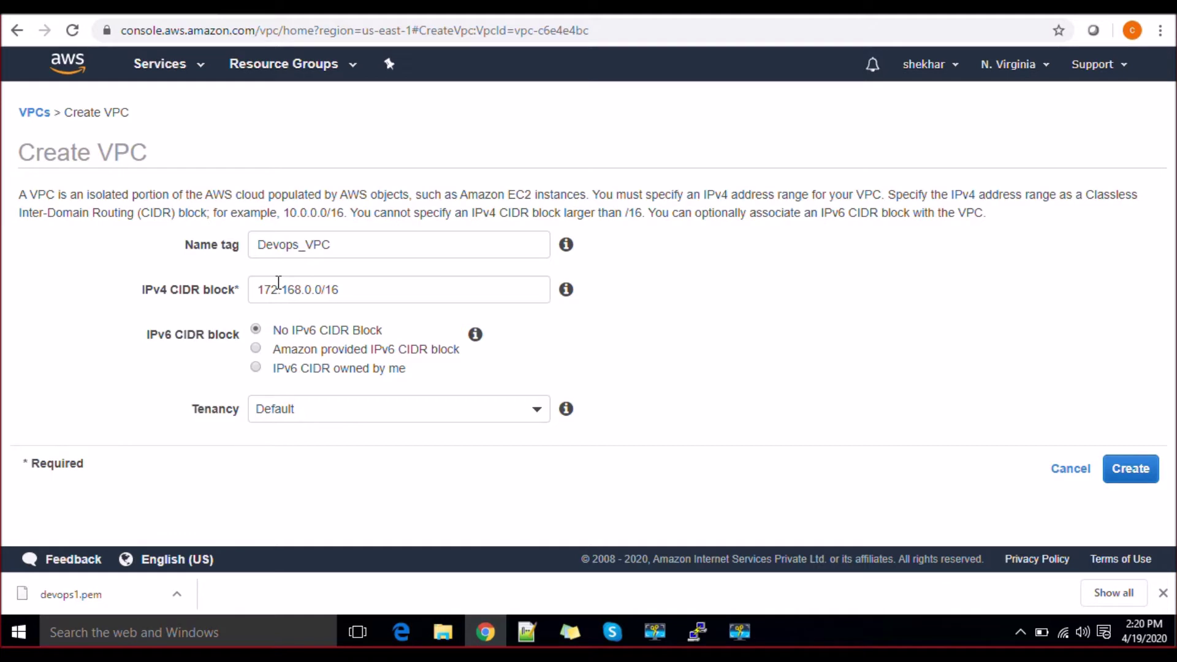
left_click(440, 414)
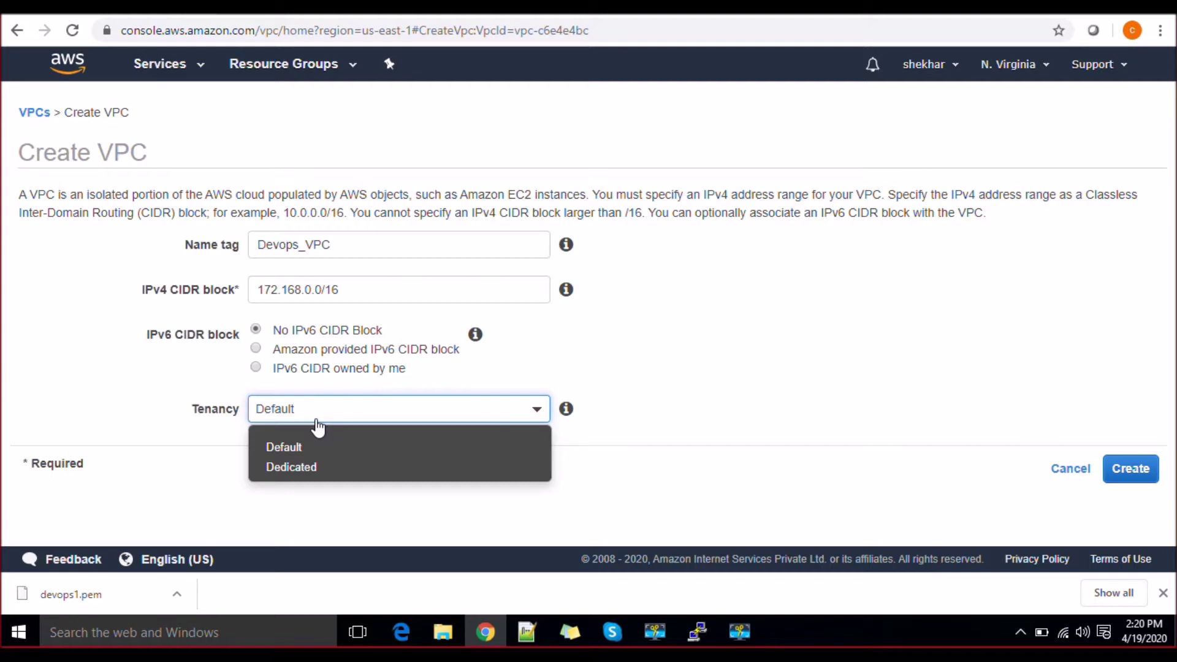
left_click(322, 474)
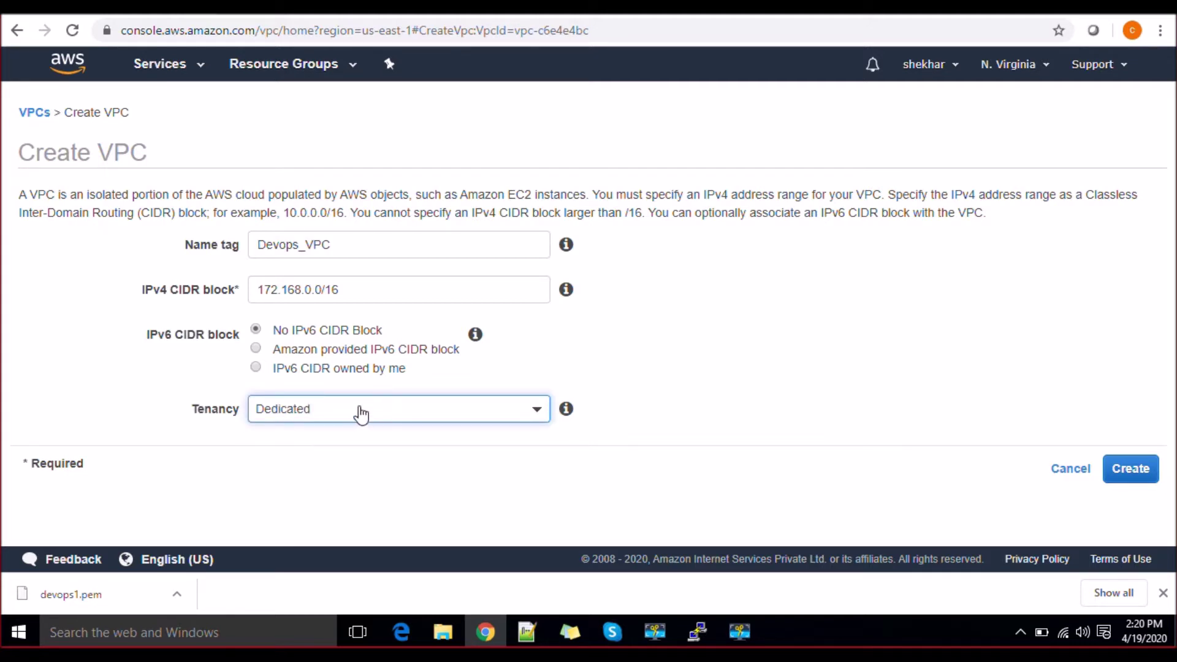
left_click(343, 417)
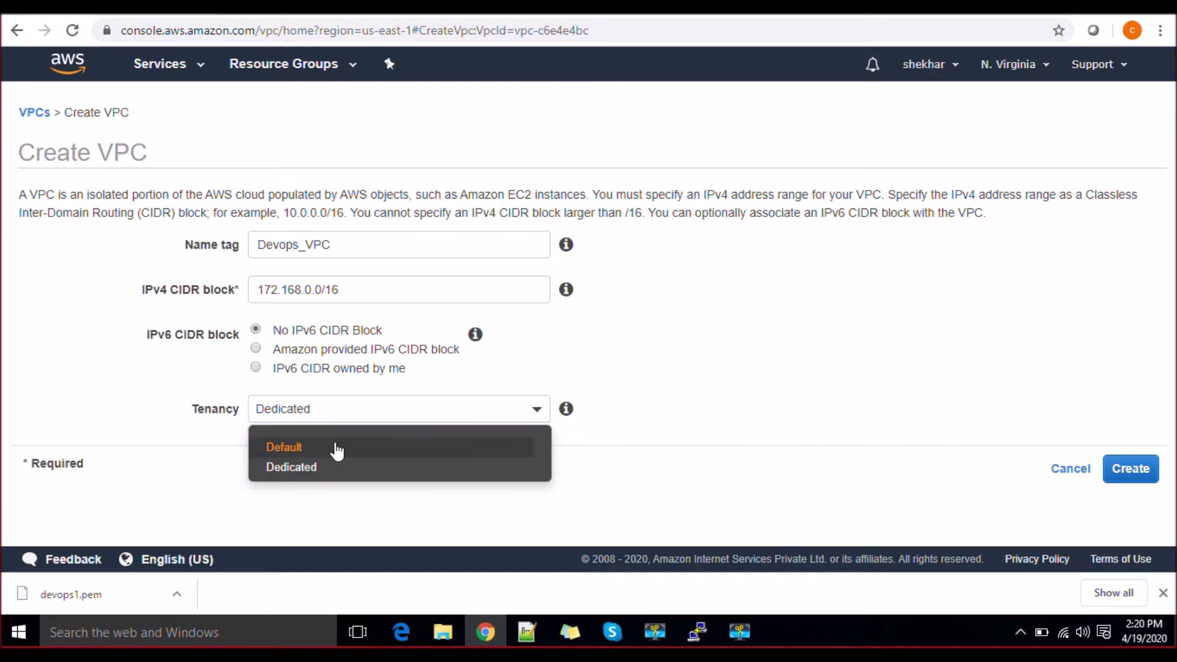
left_click(334, 448)
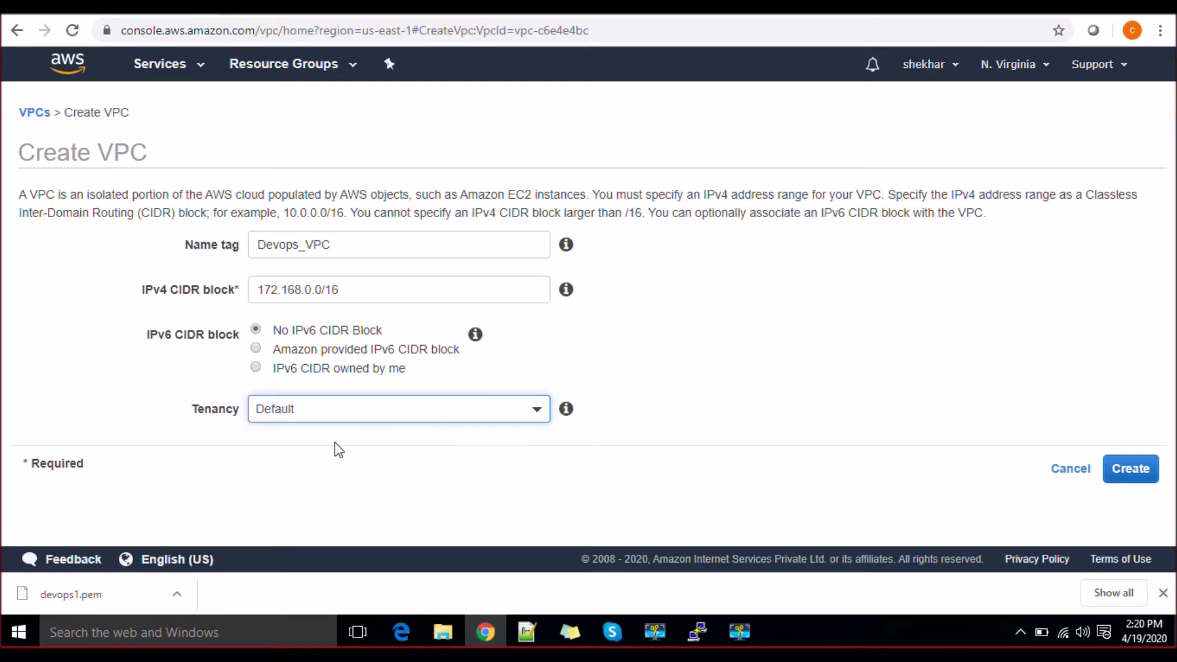
Step: Create the VPC with the entered settings and select Devops_VPC in the VPC list
left_click(1129, 469)
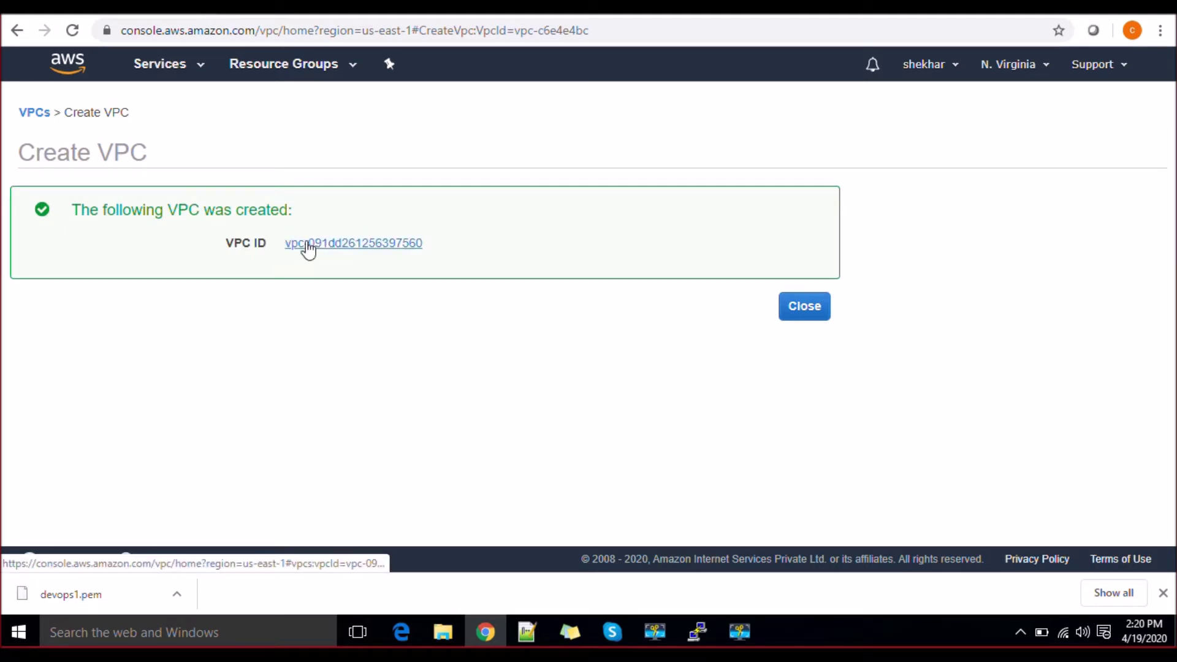
left_click(806, 319)
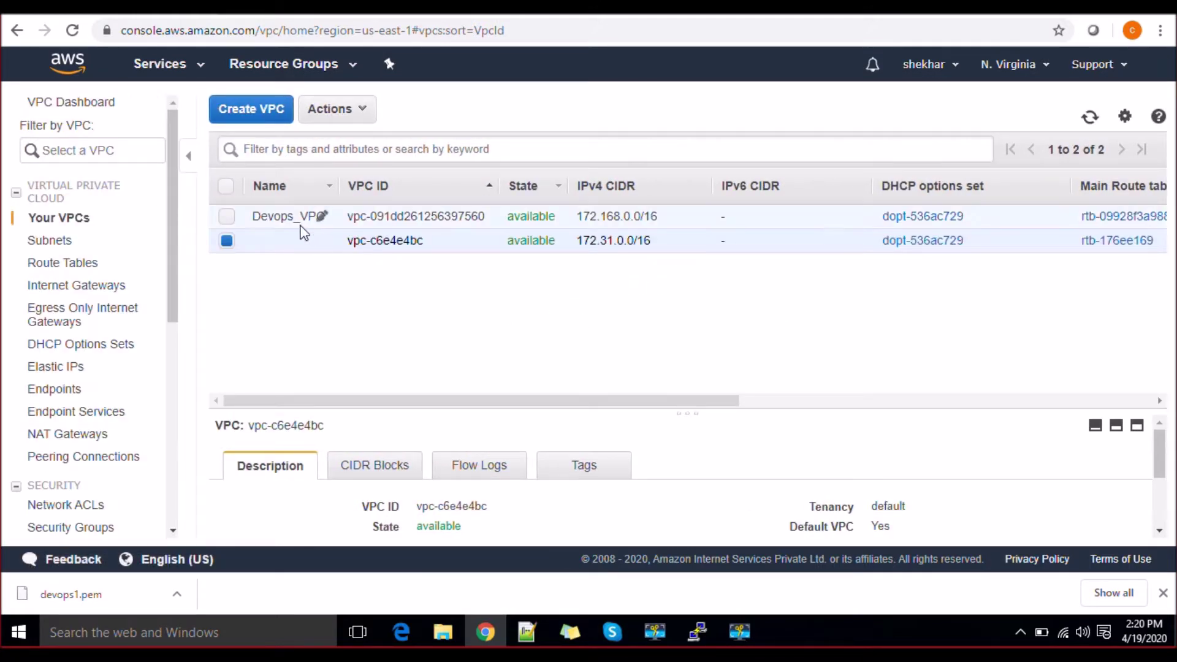
left_click_drag(255, 216, 310, 216)
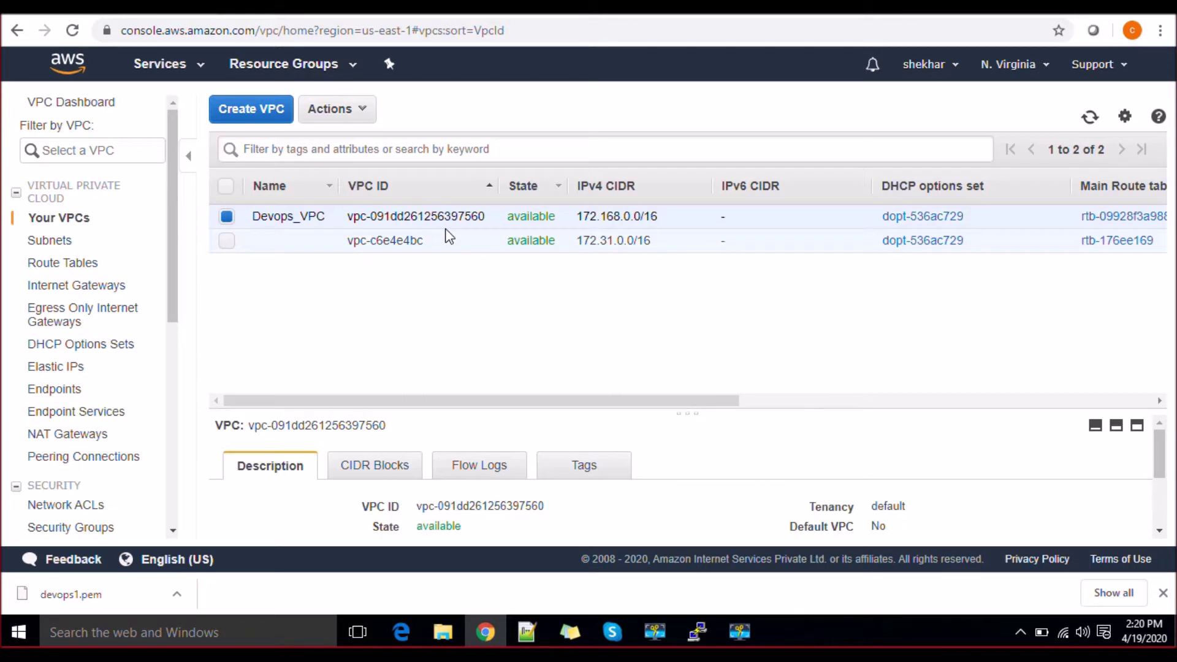
Step: Check the existing subnets and return to Devops_VPC in the VPC list
left_click(72, 245)
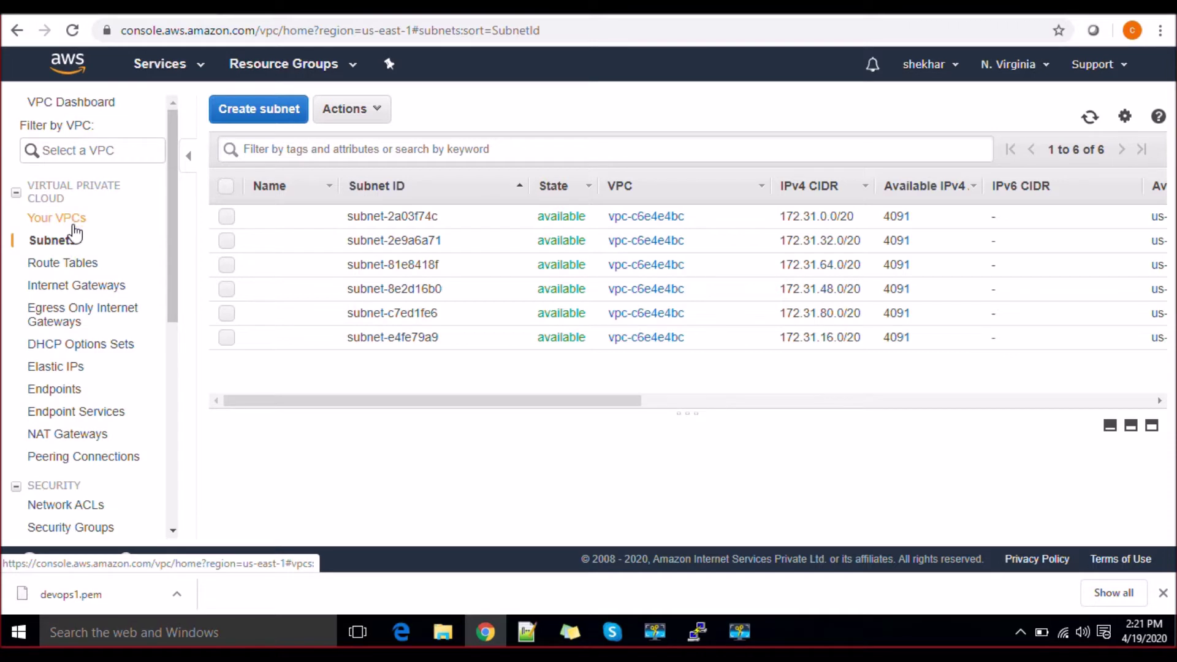
left_click(73, 224)
left_click(465, 215)
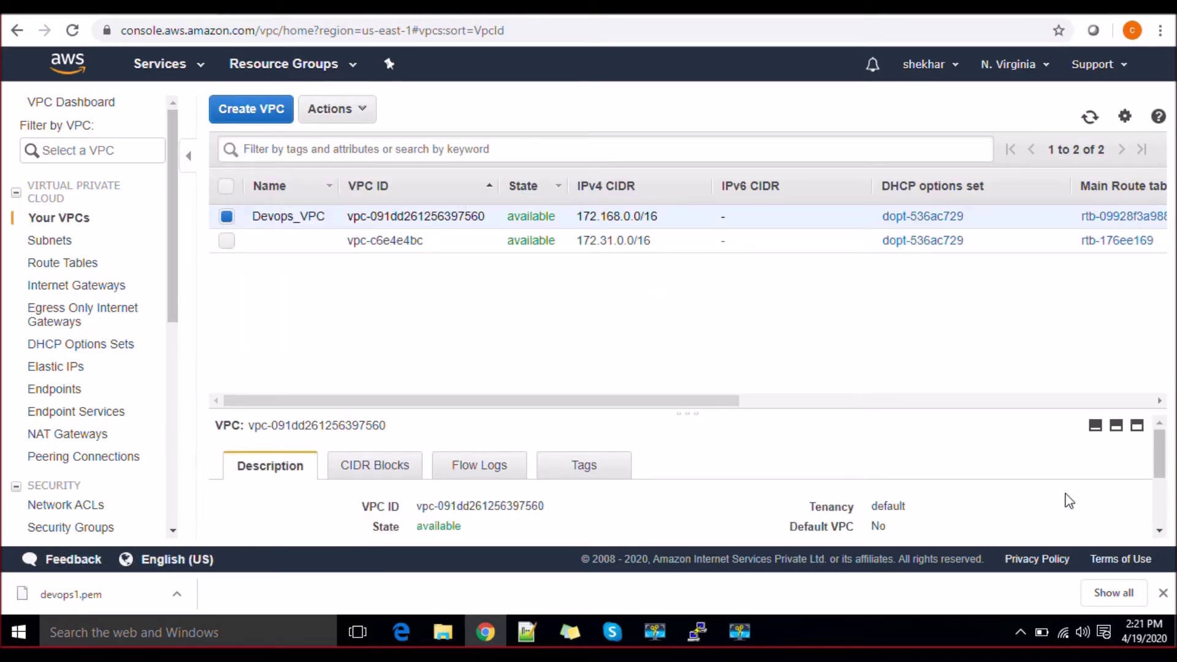
Step: Enlarge the details area of Devops_VPC and examine its CIDR blocks and description
left_click(812, 412)
left_click_drag(795, 329, 788, 311)
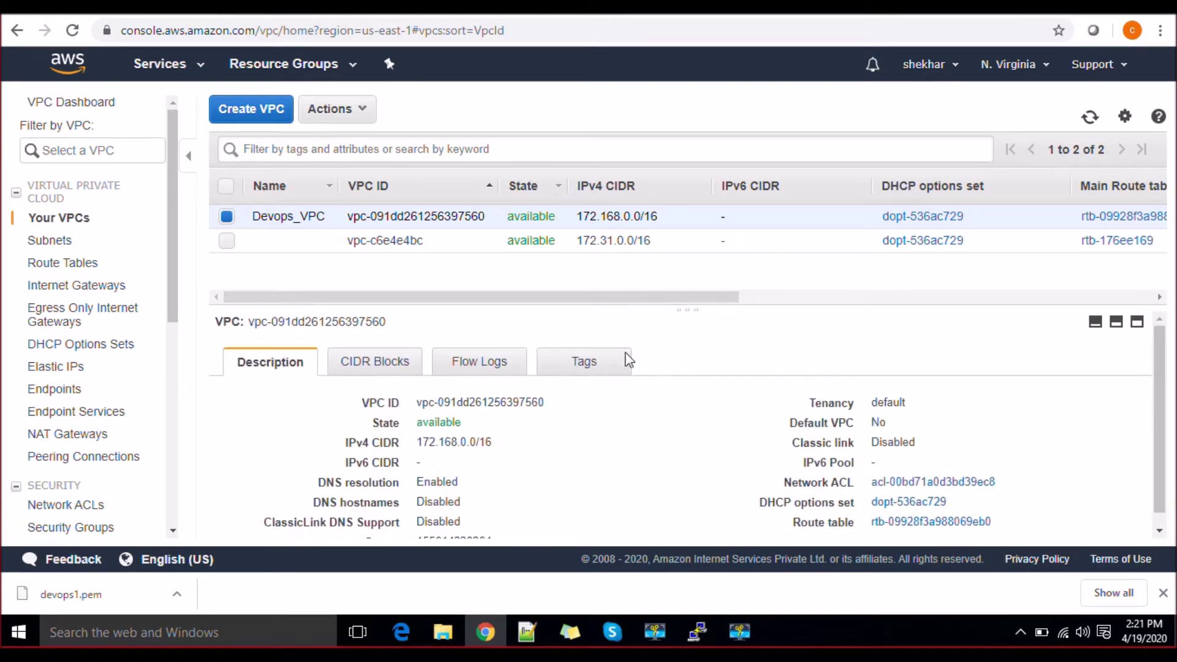
left_click(388, 370)
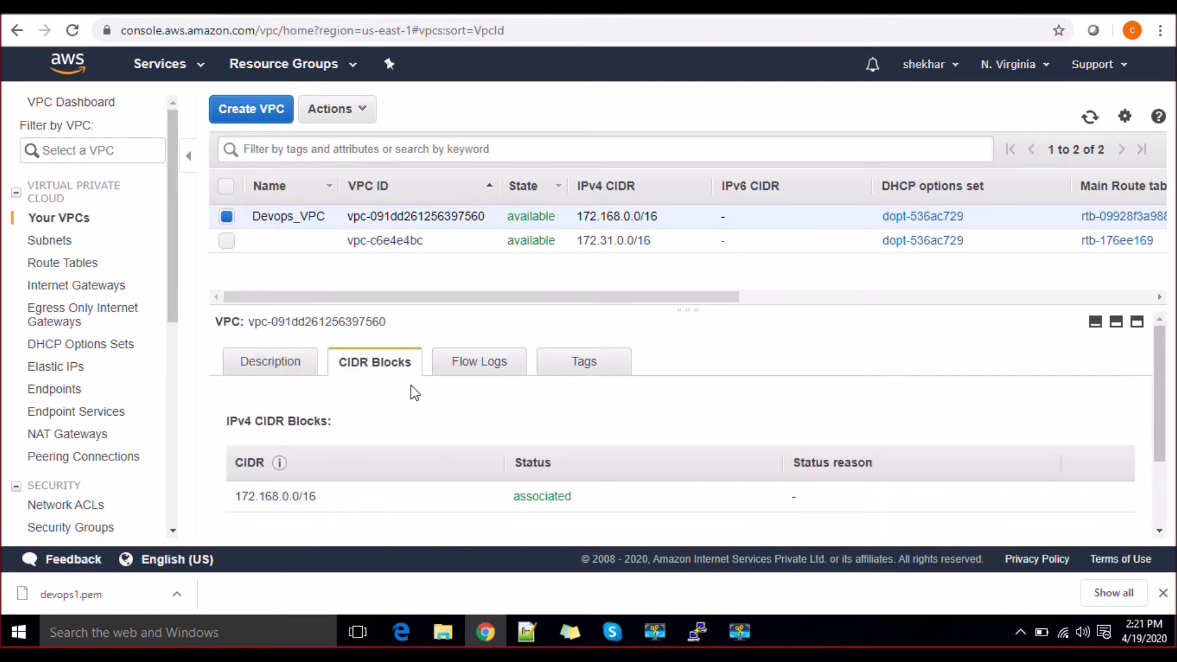
left_click(278, 375)
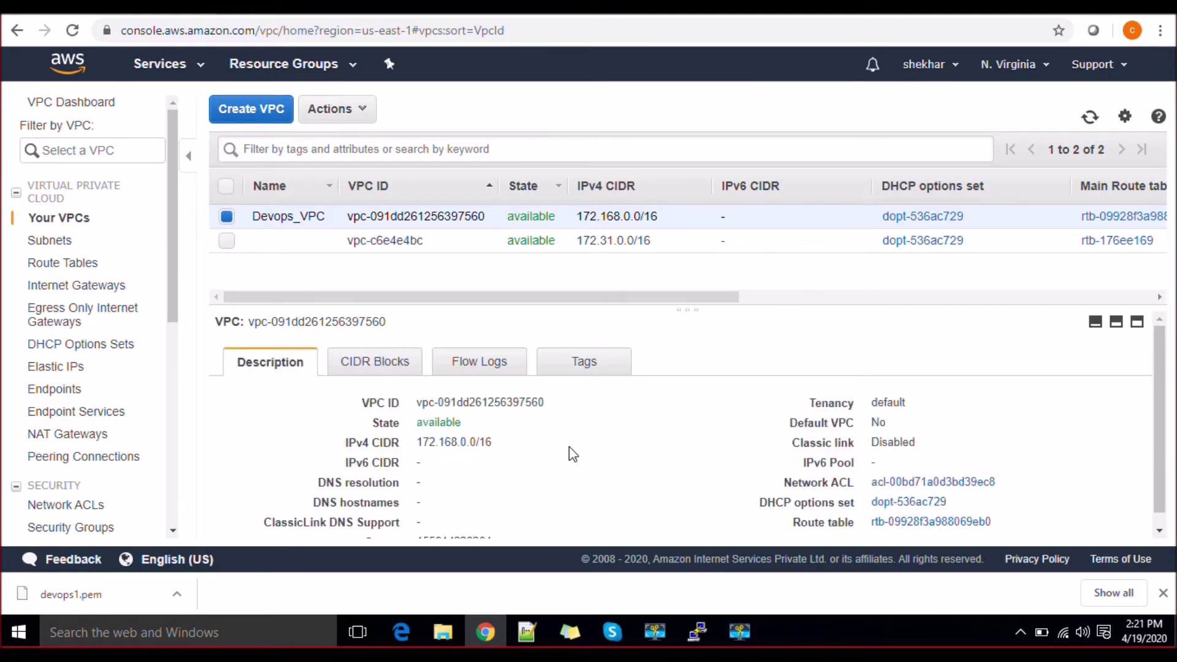
scroll(1168, 380, "down", 1)
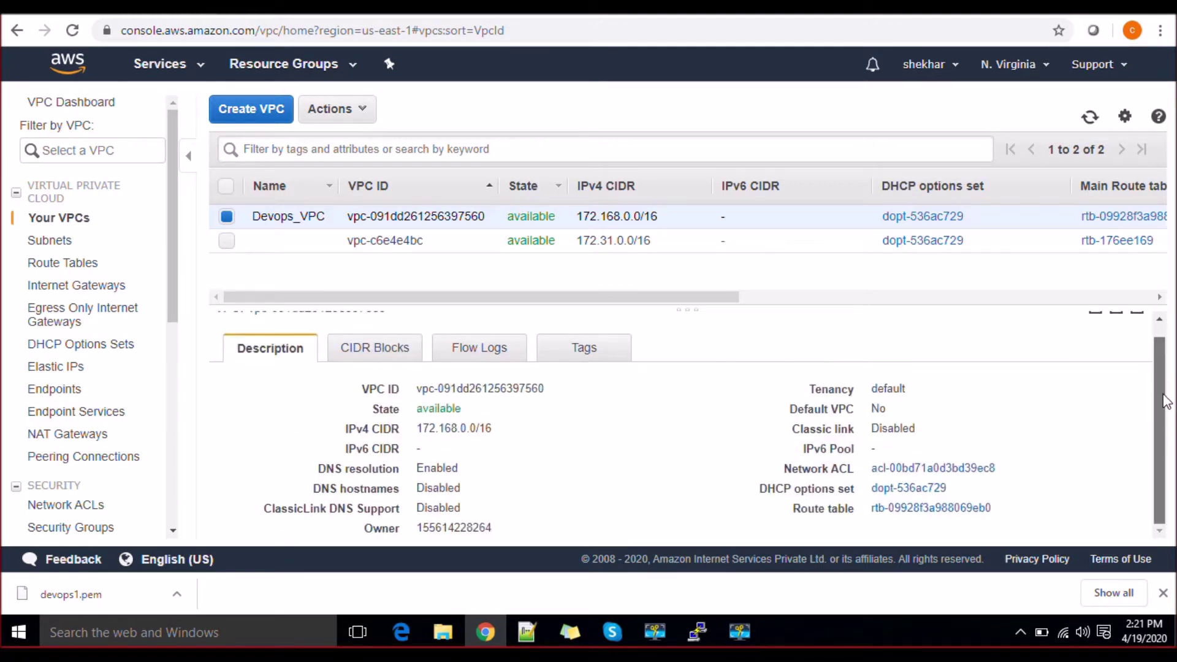
scroll(1168, 393, "up", 1)
scroll(1168, 396, "down", 1)
scroll(1168, 392, "up", 1)
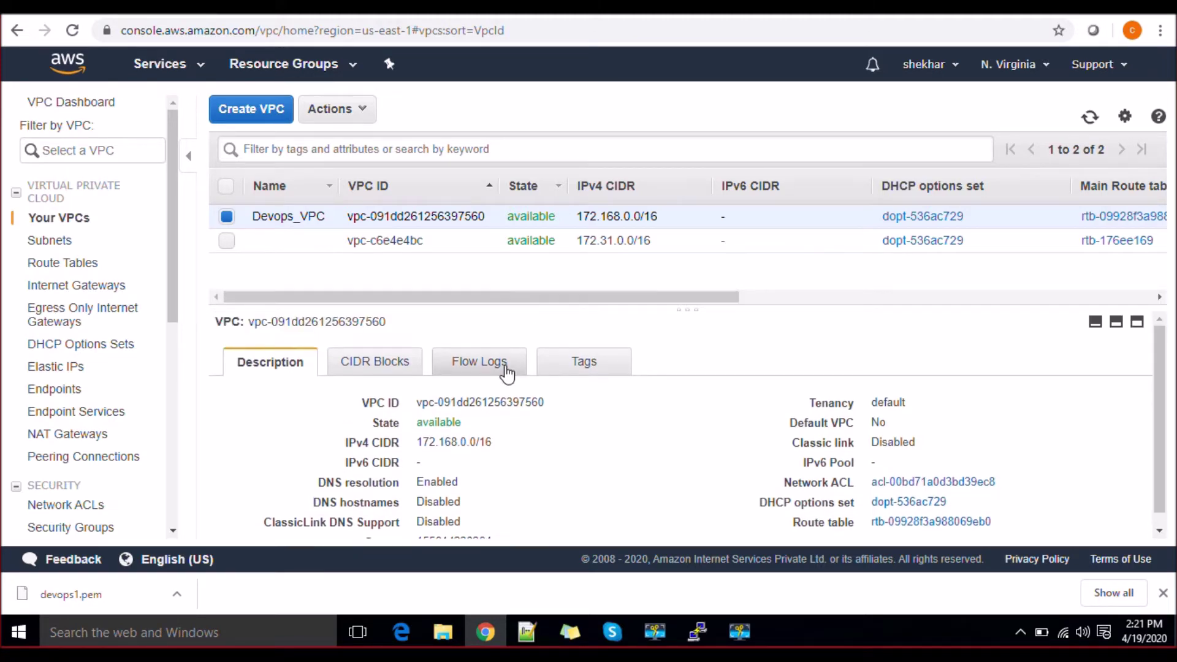
Step: Examine the flow logs and tags of Devops_VPC, and go over its description again
left_click(484, 362)
scroll(1158, 408, "down", 5)
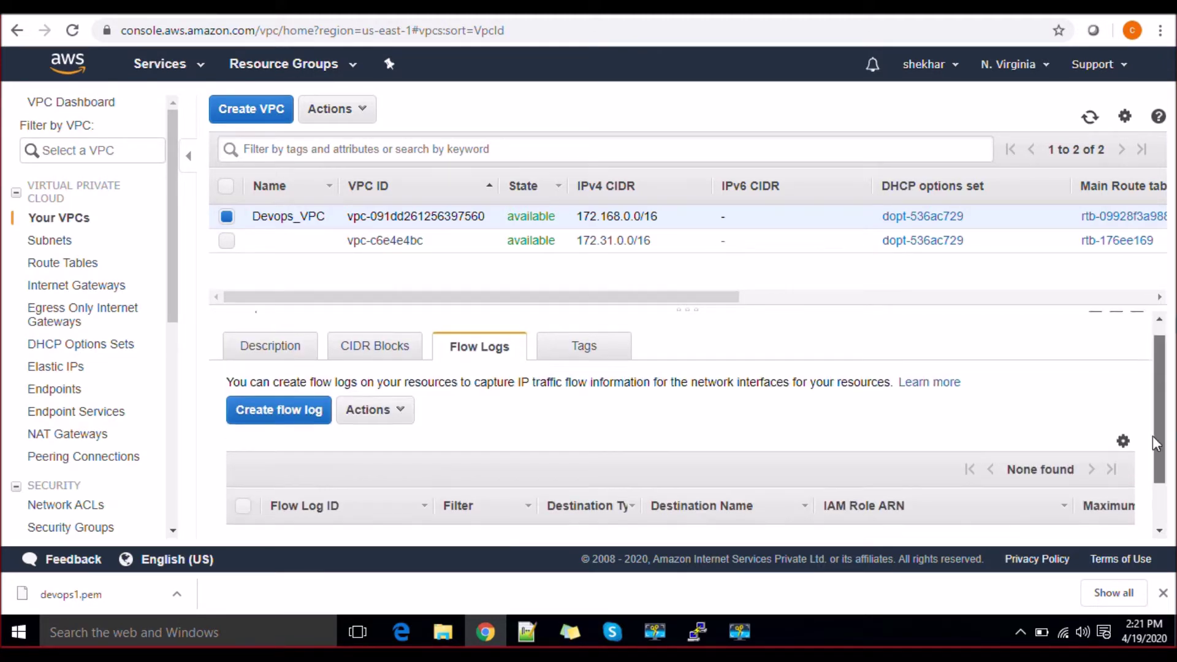
scroll(1155, 405, "up", 5)
left_click(591, 368)
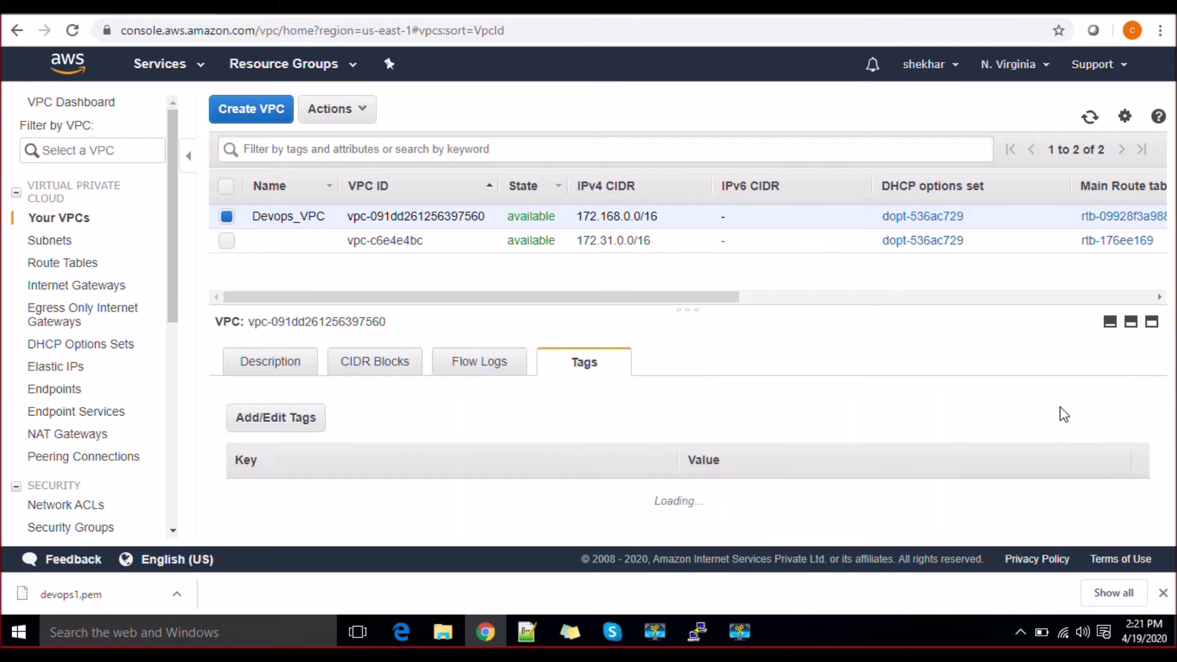
left_click(286, 366)
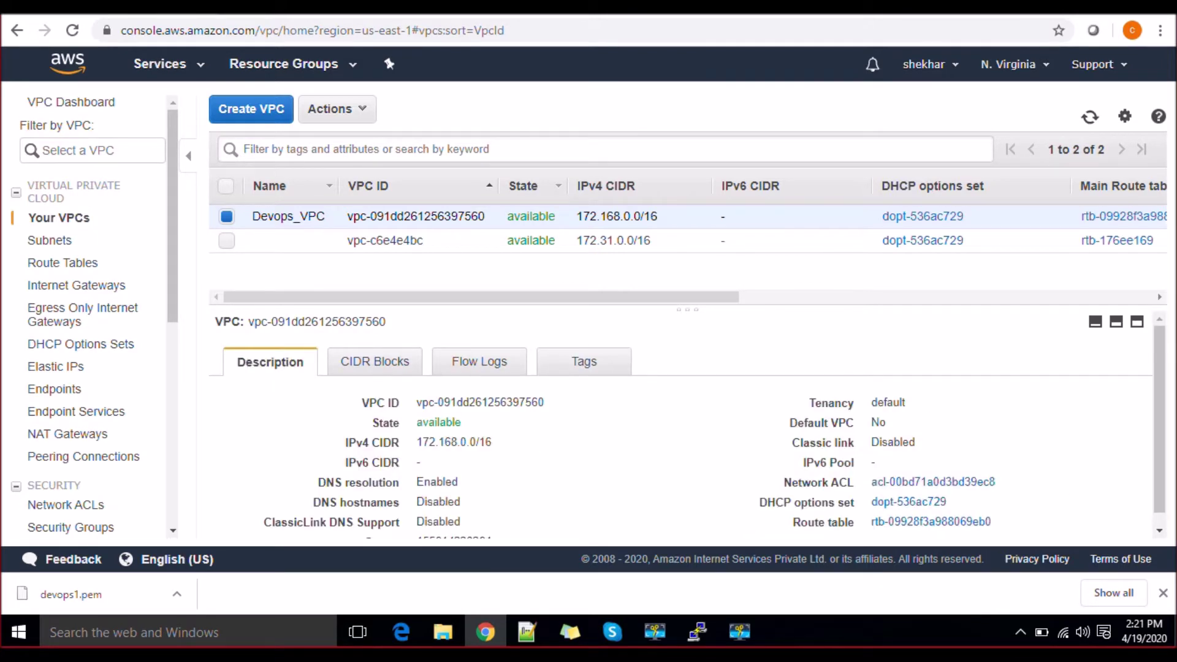
scroll(1165, 419, "down", 1)
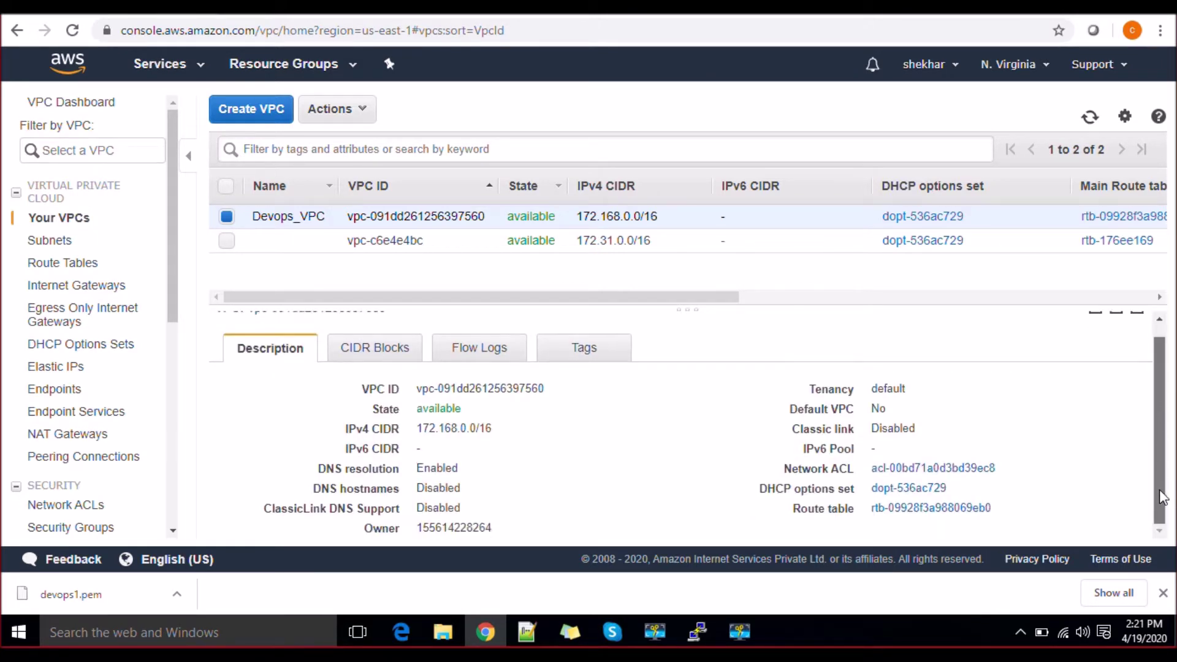
scroll(1172, 417, "up", 1)
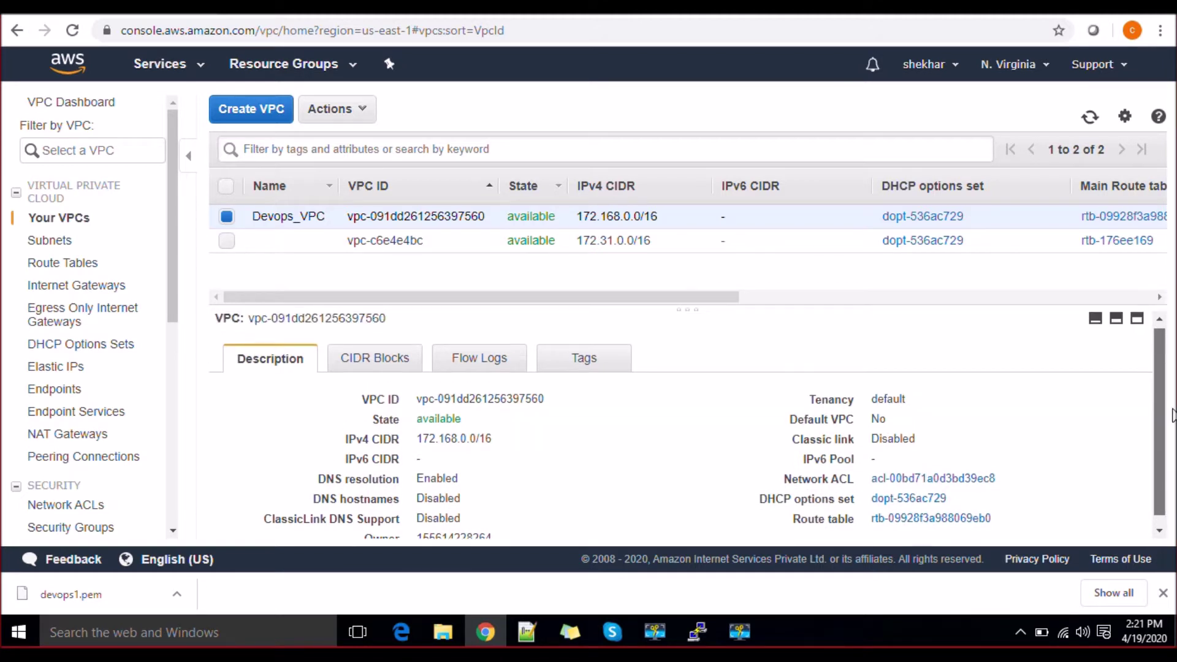
scroll(1172, 416, "down", 1)
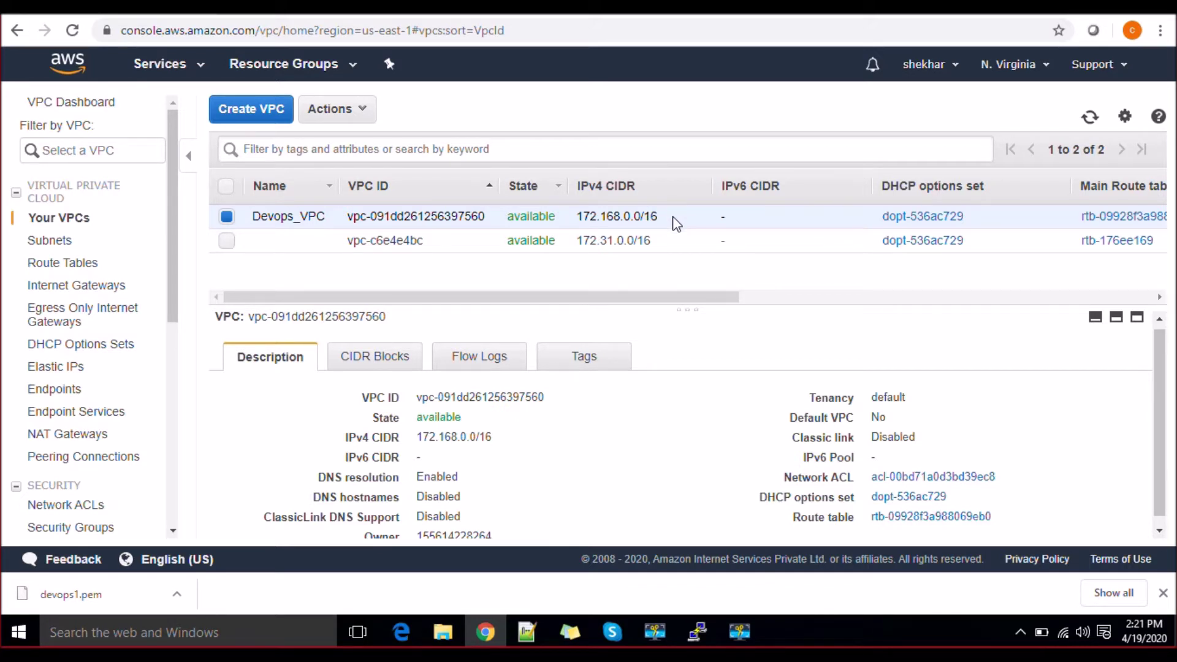
Step: Start a new subnet from the subnet list and give it the name tag devops_private_subnet
left_click(44, 244)
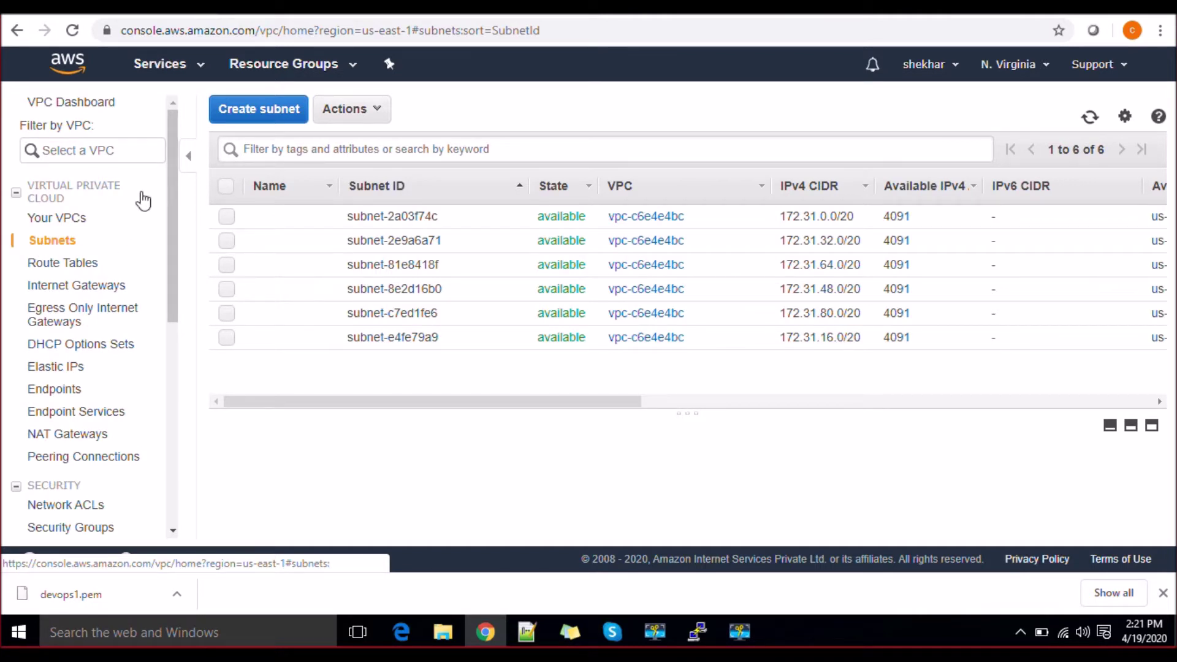
left_click(273, 109)
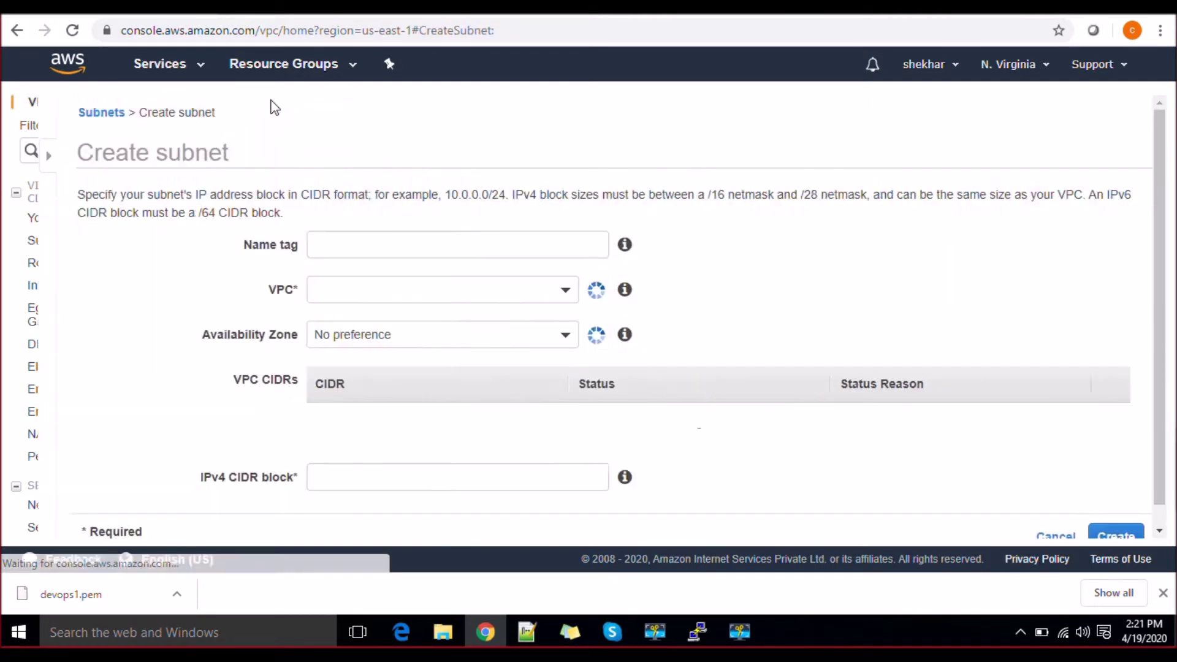
left_click(357, 233)
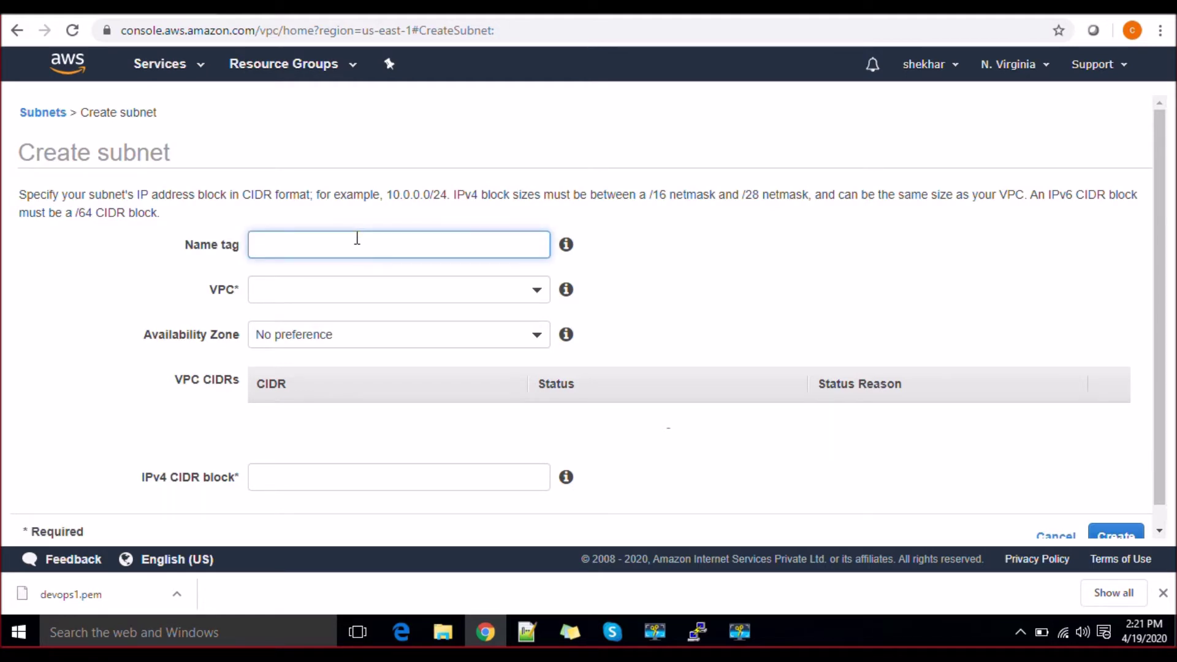
type("devops_privateubnet")
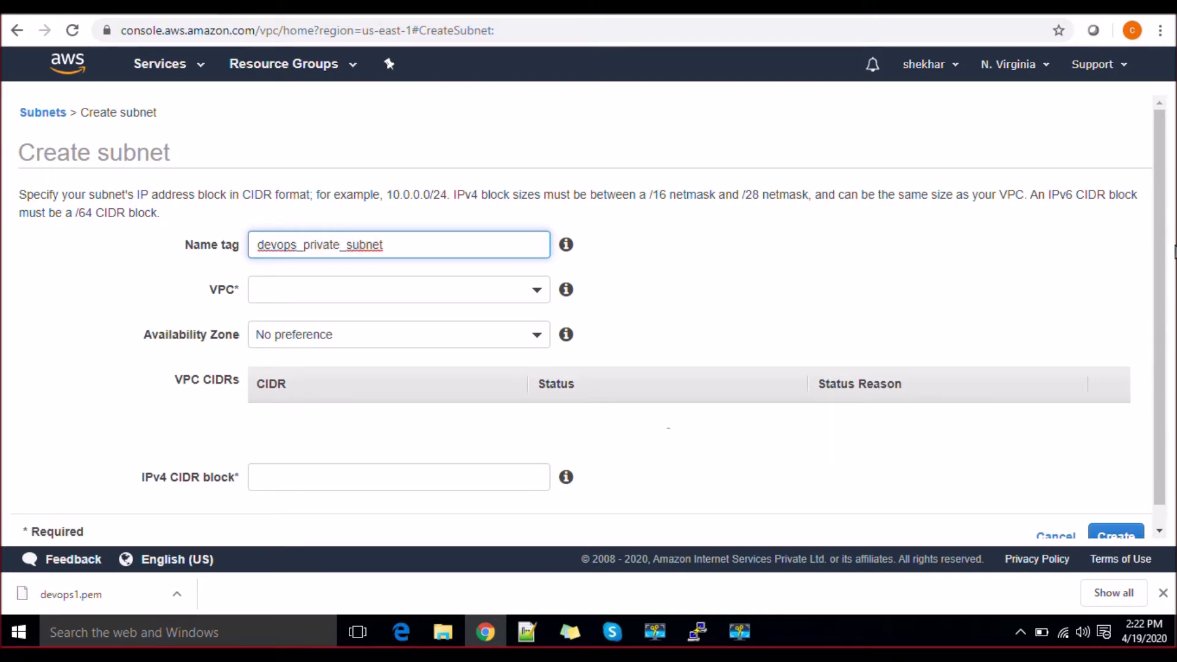
Step: Assign the private subnet to Devops_VPC and check the chosen VPC
scroll(1122, 252, "down", 1)
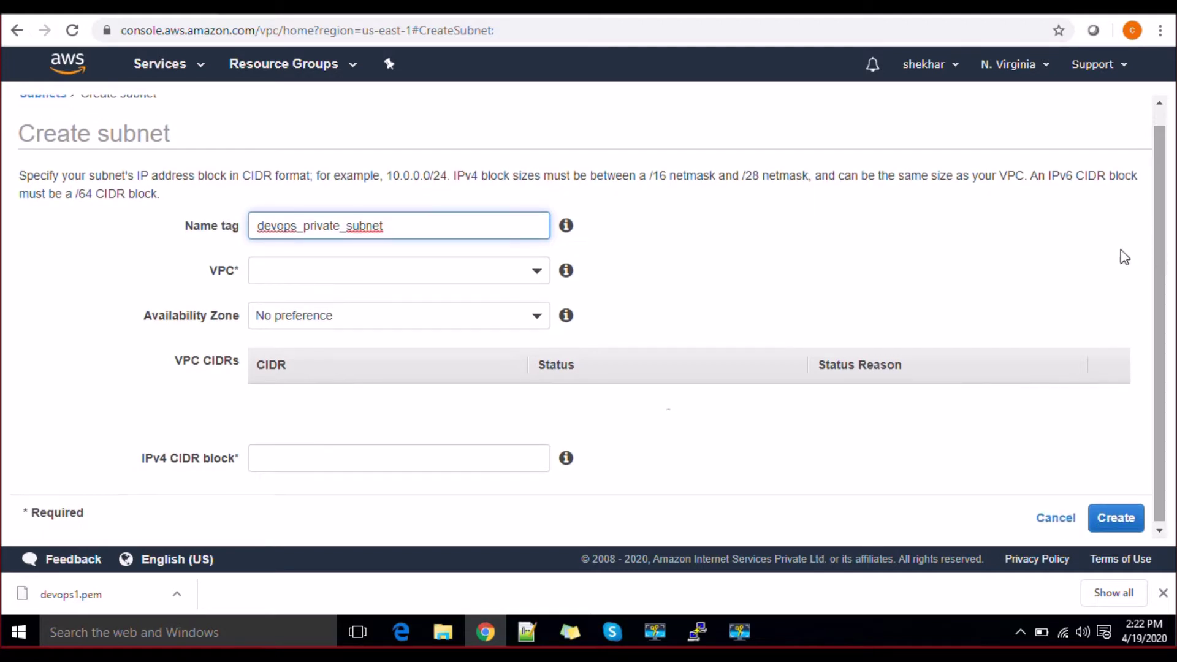
left_click(539, 276)
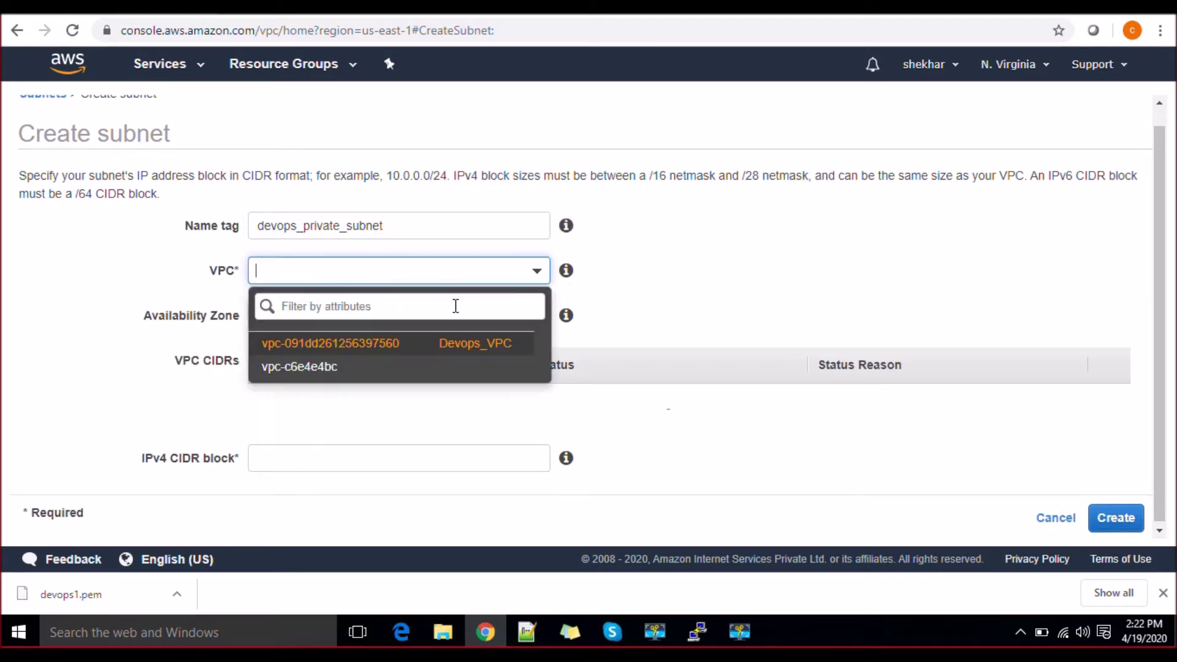
left_click(380, 345)
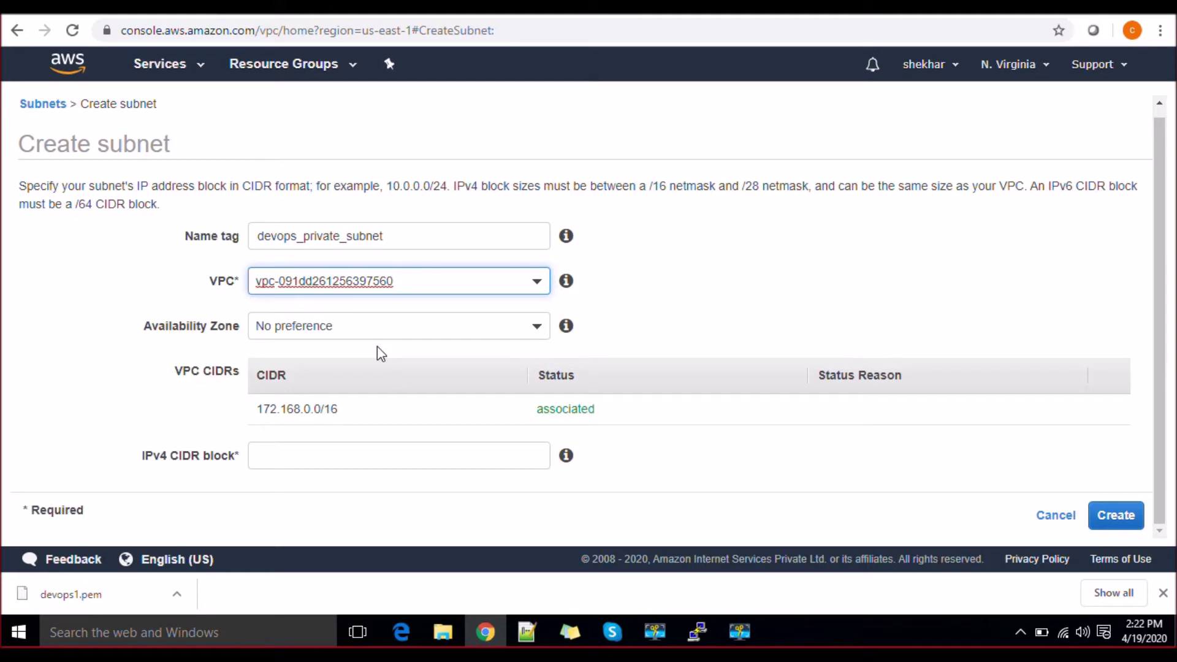
left_click(413, 275)
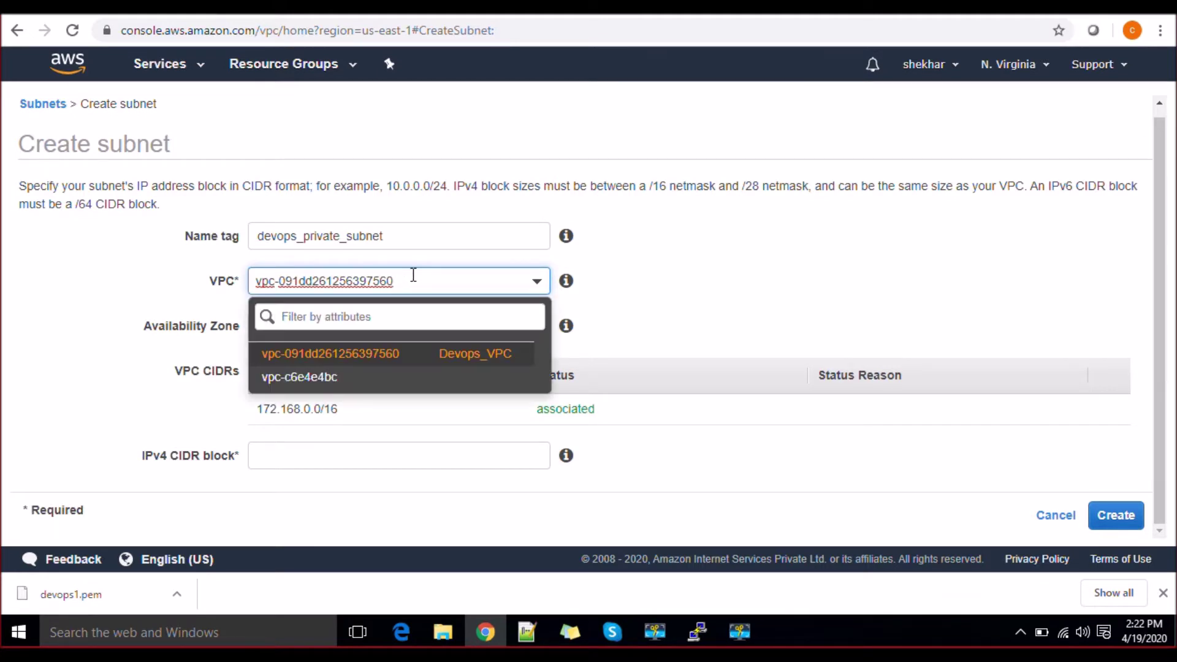
left_click(613, 293)
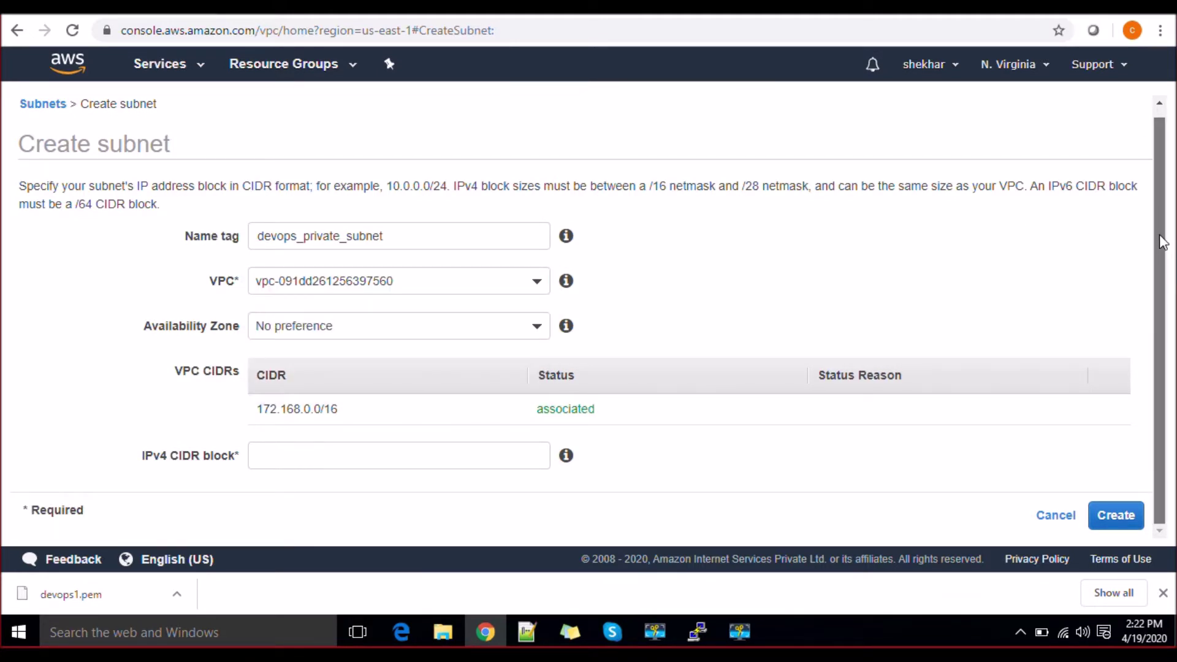
Step: Try the us-east-1a availability zone for the private subnet and return the setting to No preference
left_click(431, 335)
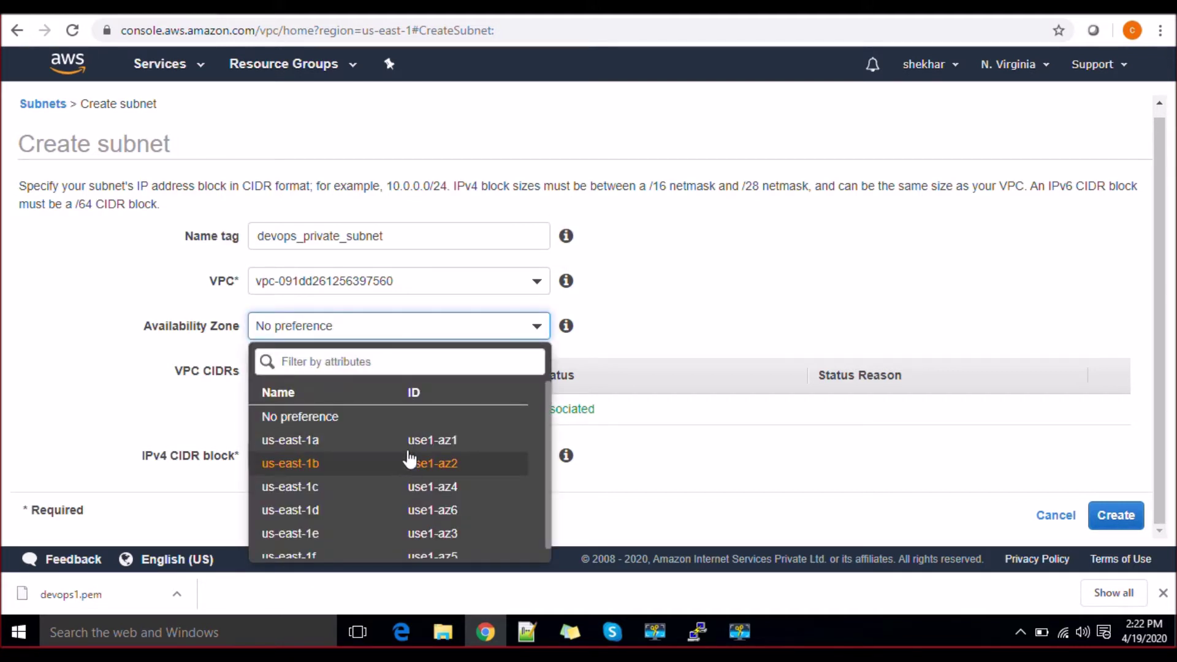
scroll(407, 435, "down", 1)
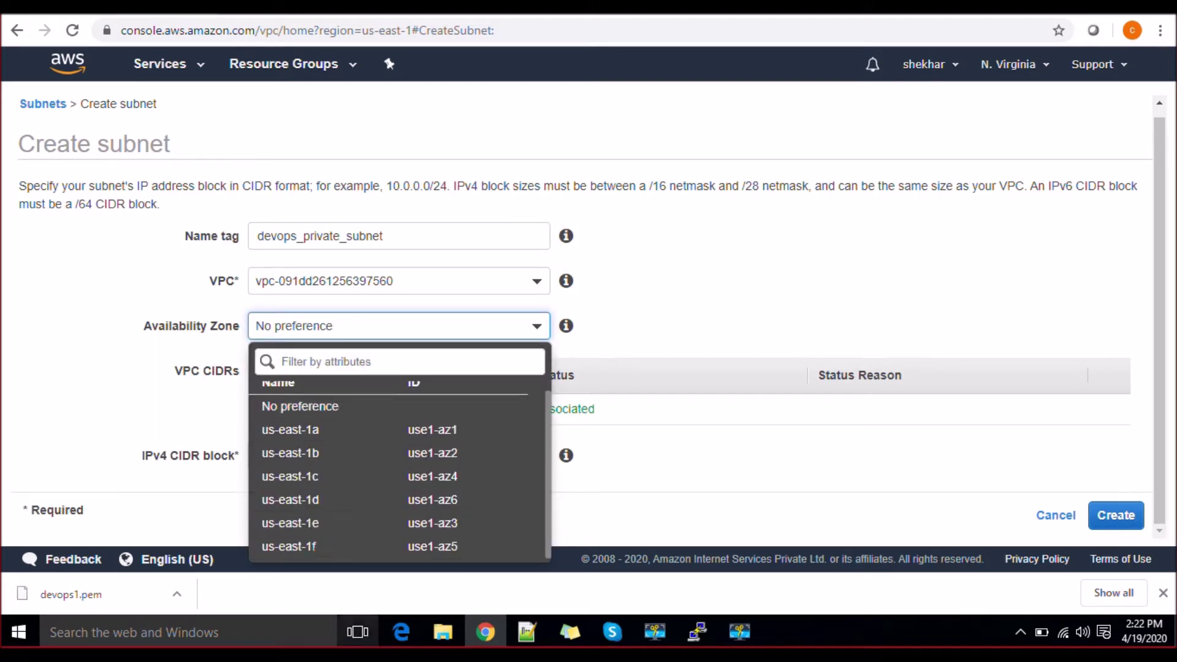
left_click(368, 407)
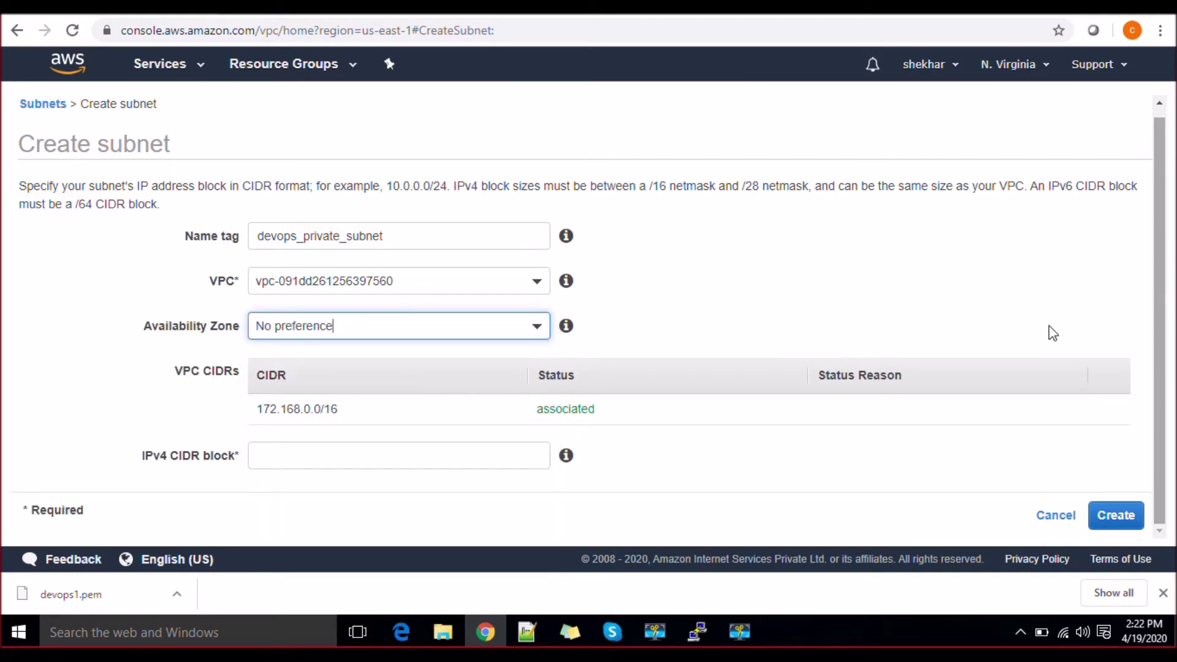
left_click(507, 325)
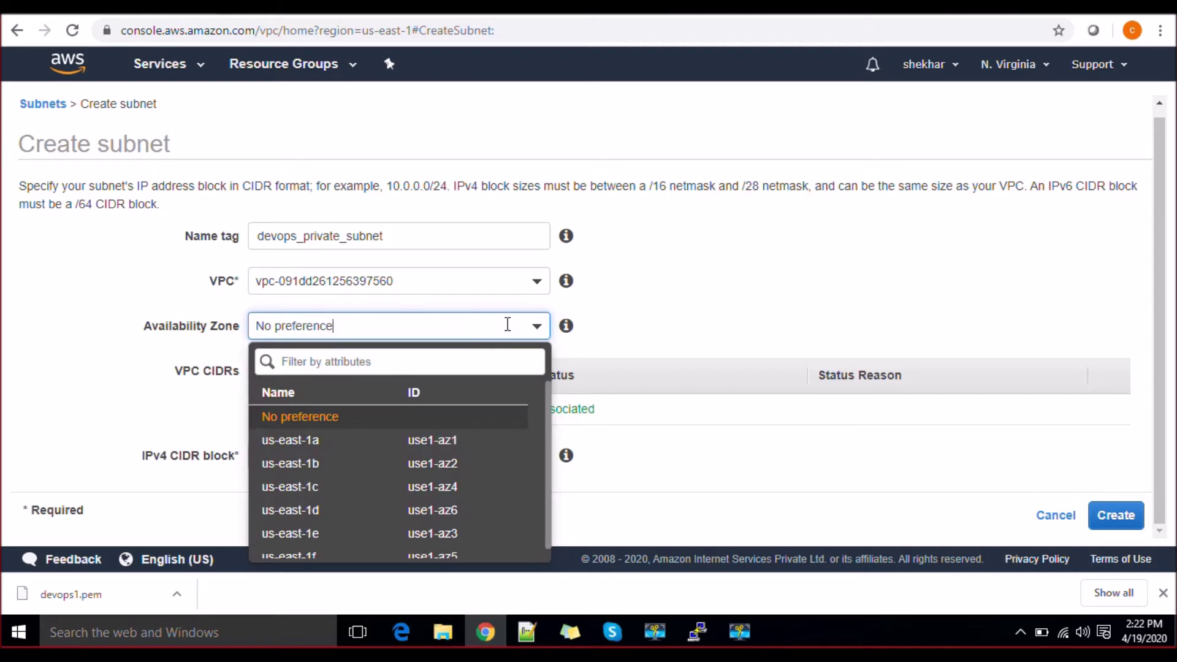
left_click(417, 442)
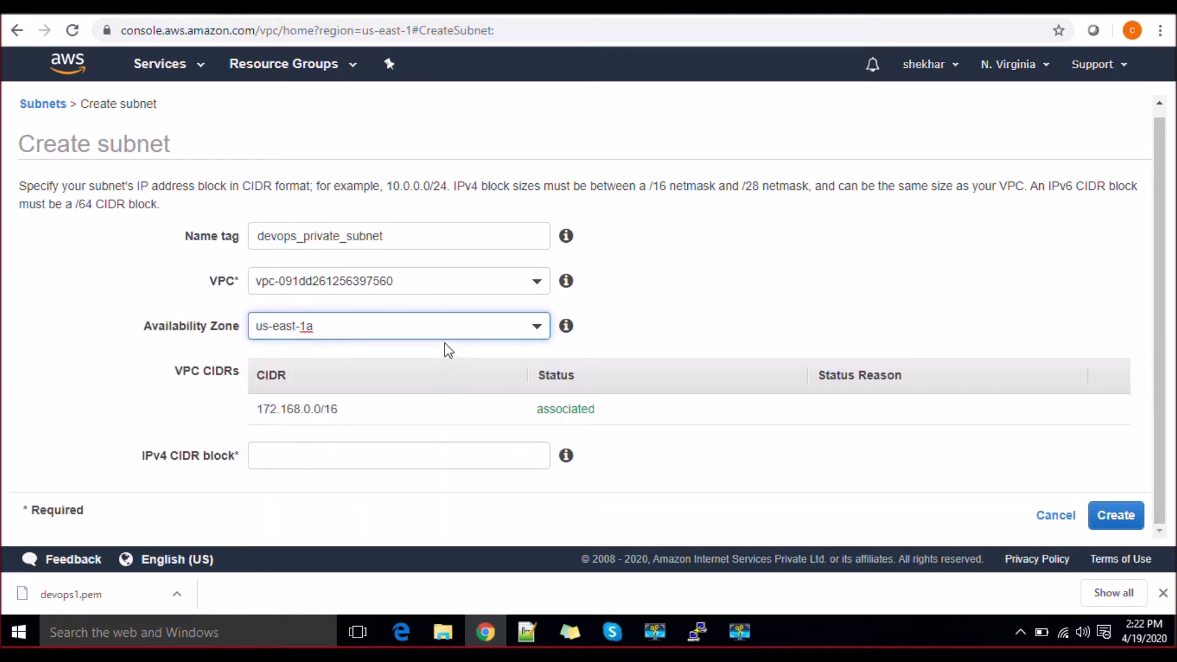
left_click(805, 306)
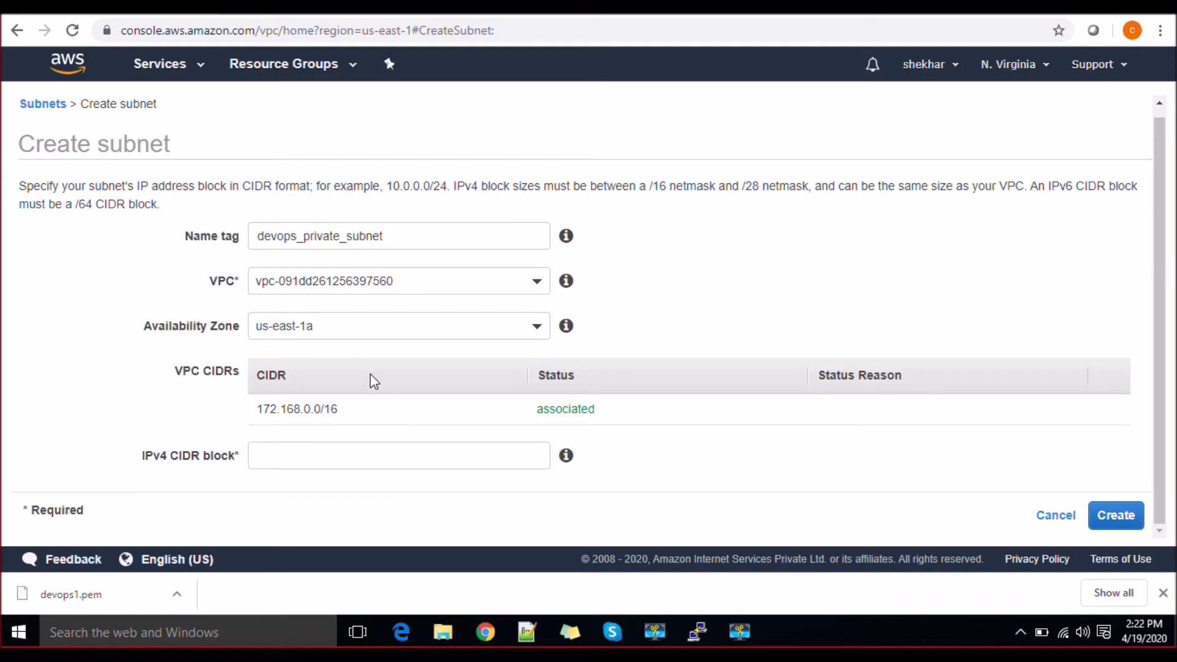
left_click(339, 326)
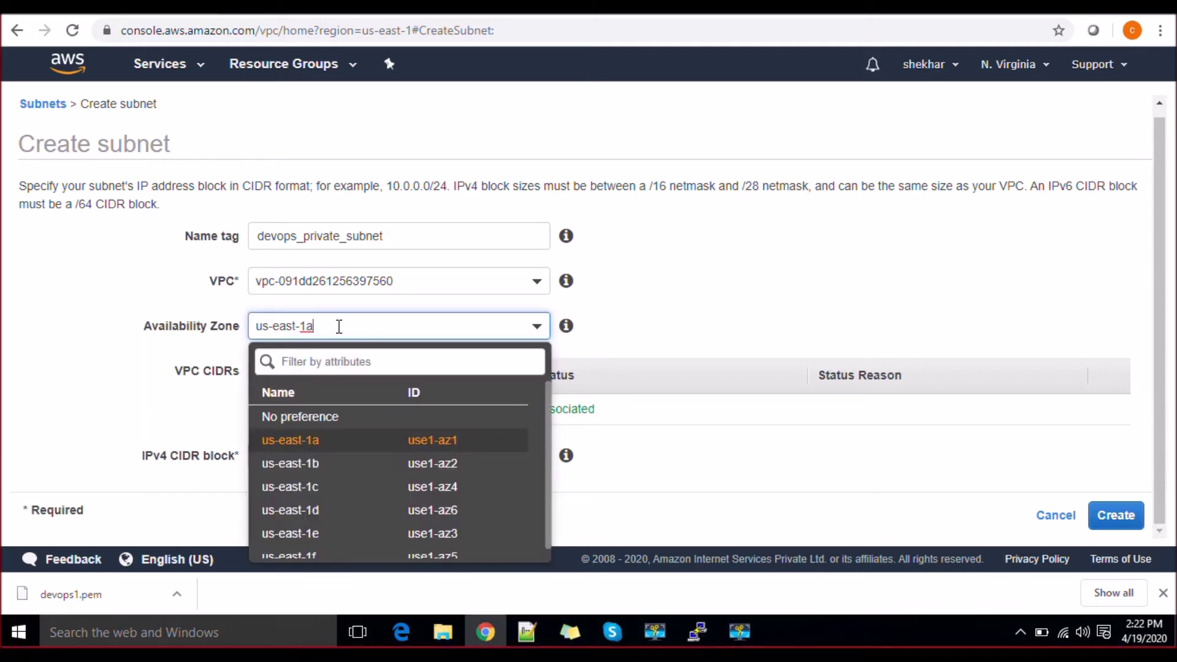
left_click(319, 441)
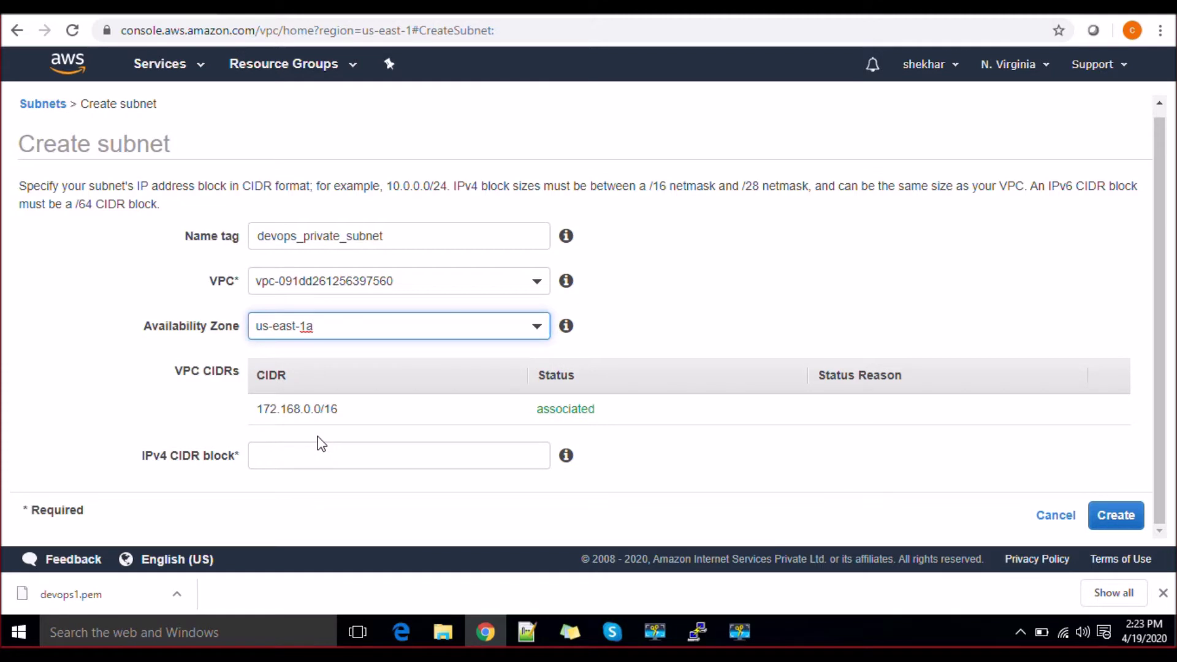
left_click(516, 326)
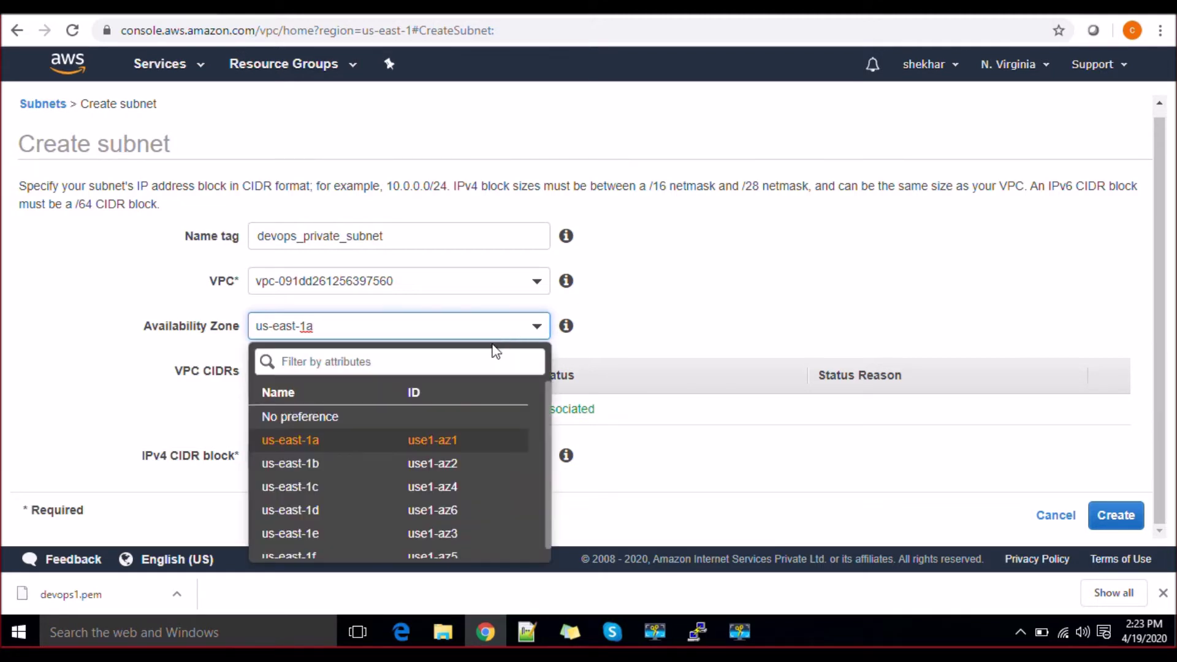
left_click(482, 421)
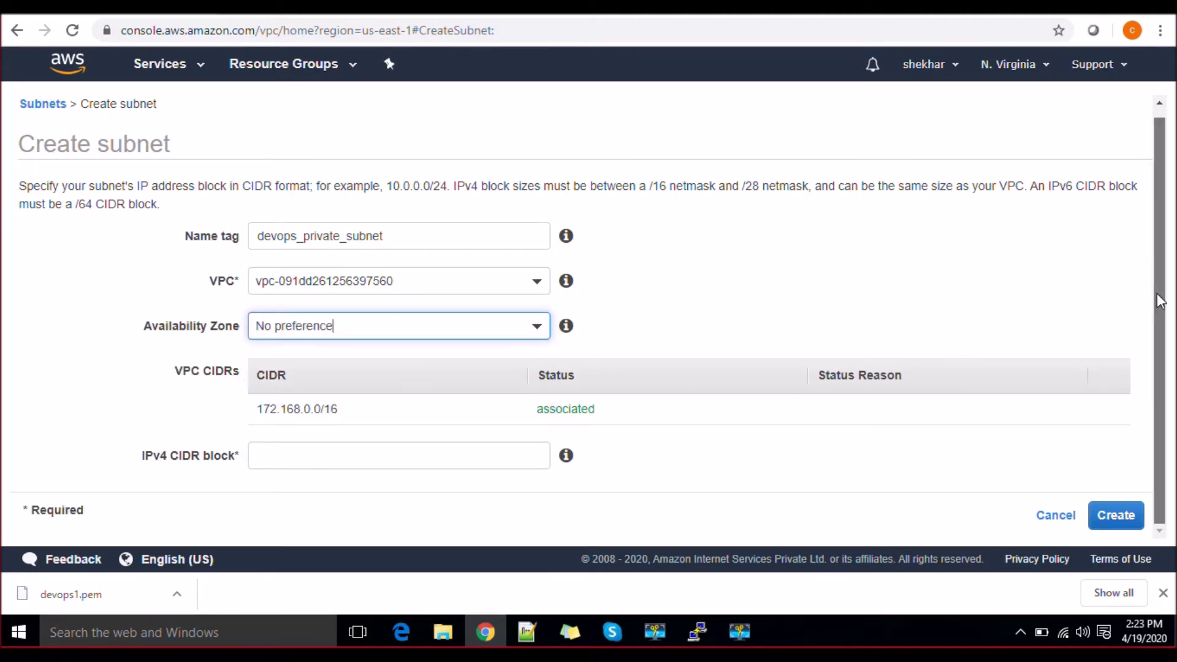
Step: Set the private subnet's IPv4 CIDR block to 172.168.1.0/24, within the VPC's CIDR range
left_click(295, 456)
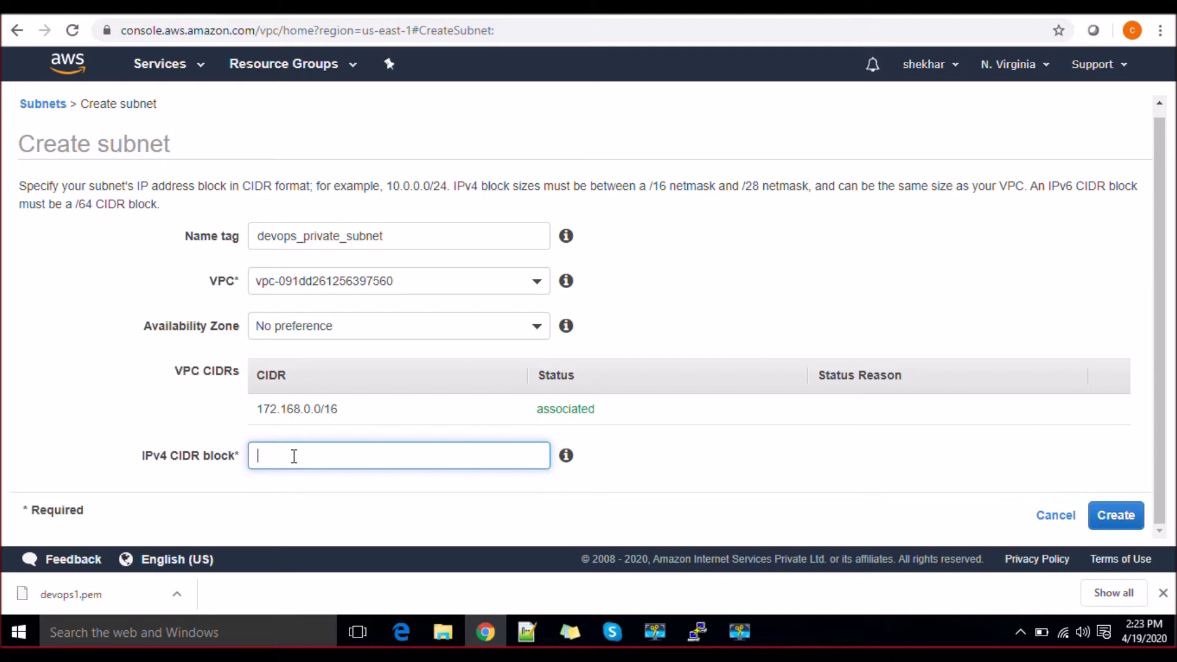
left_click_drag(352, 415, 293, 393)
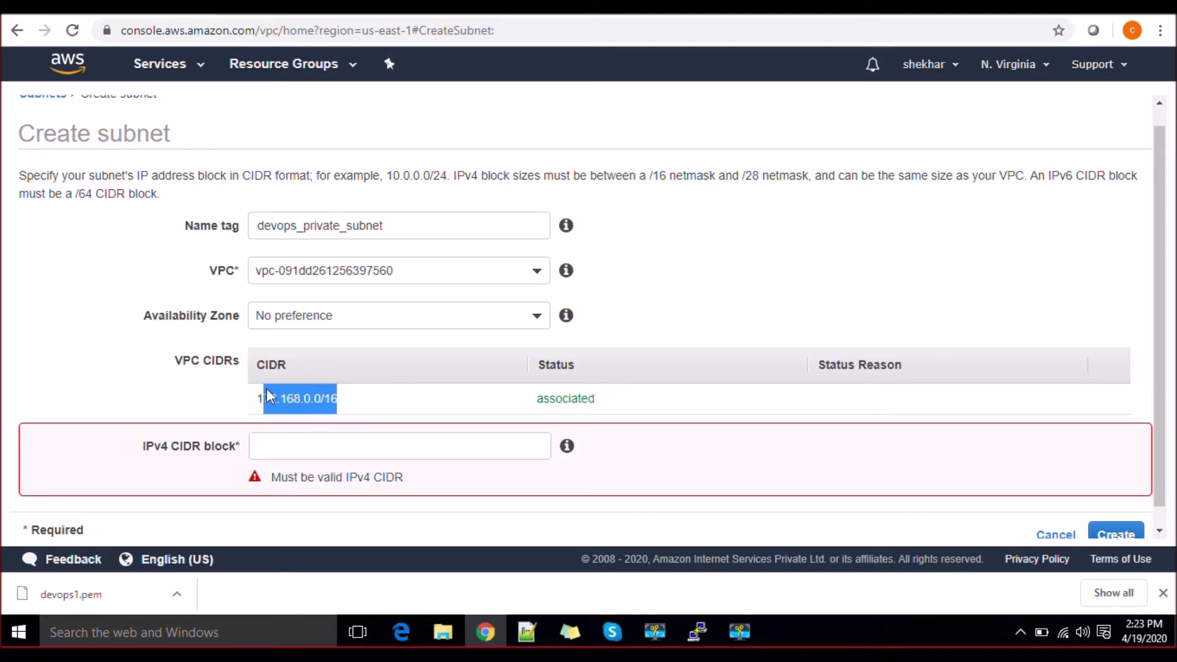
left_click(297, 445)
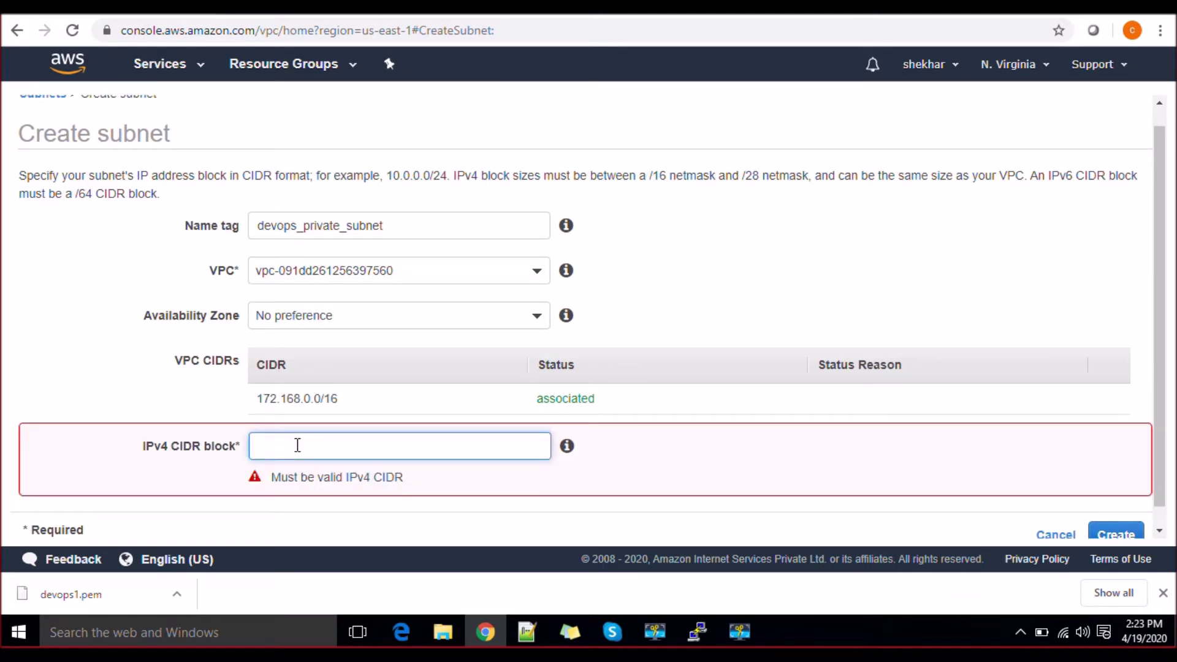
type("192.168")
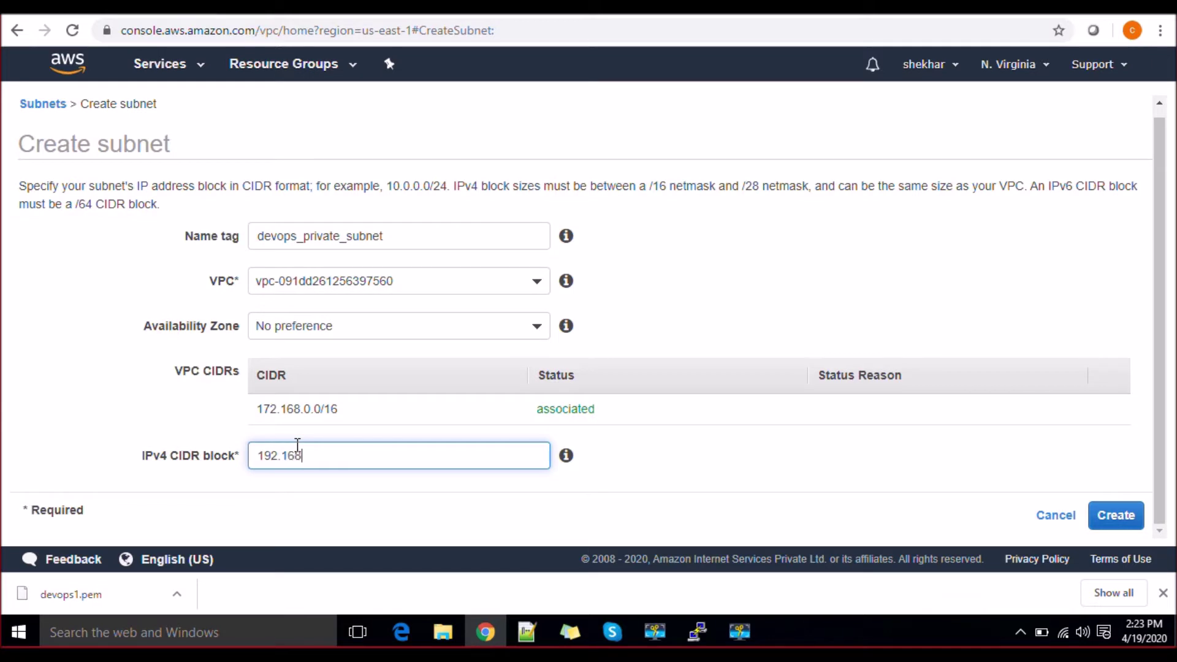
type(".1.0")
left_click(310, 409)
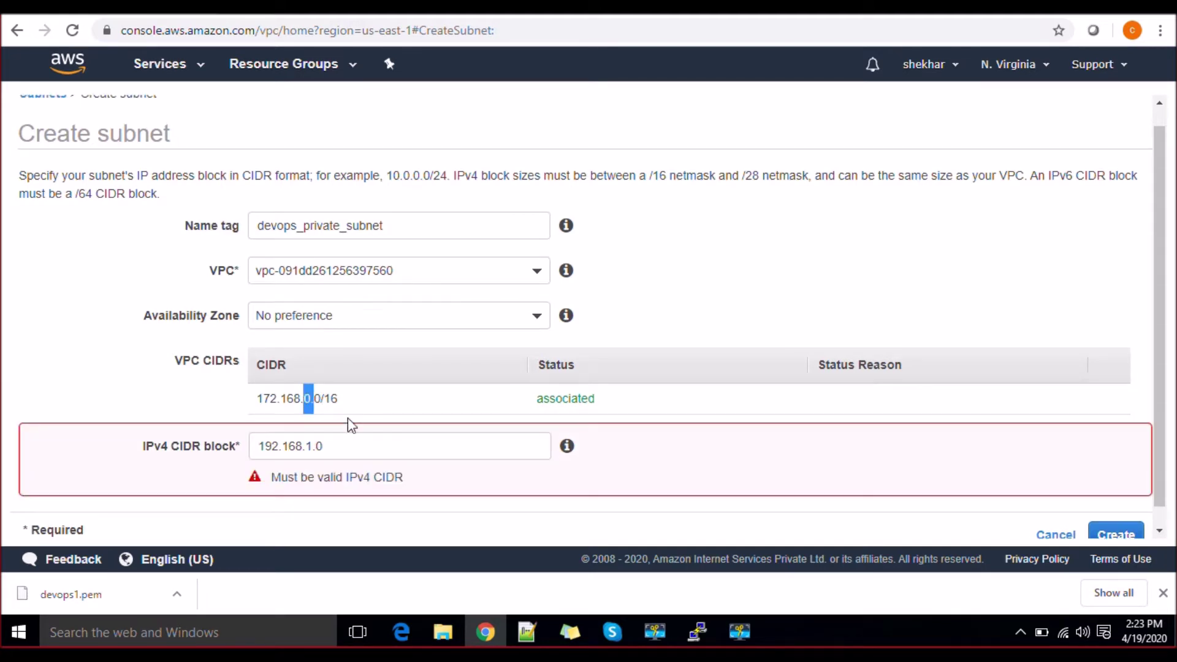
left_click(341, 446)
type("/24")
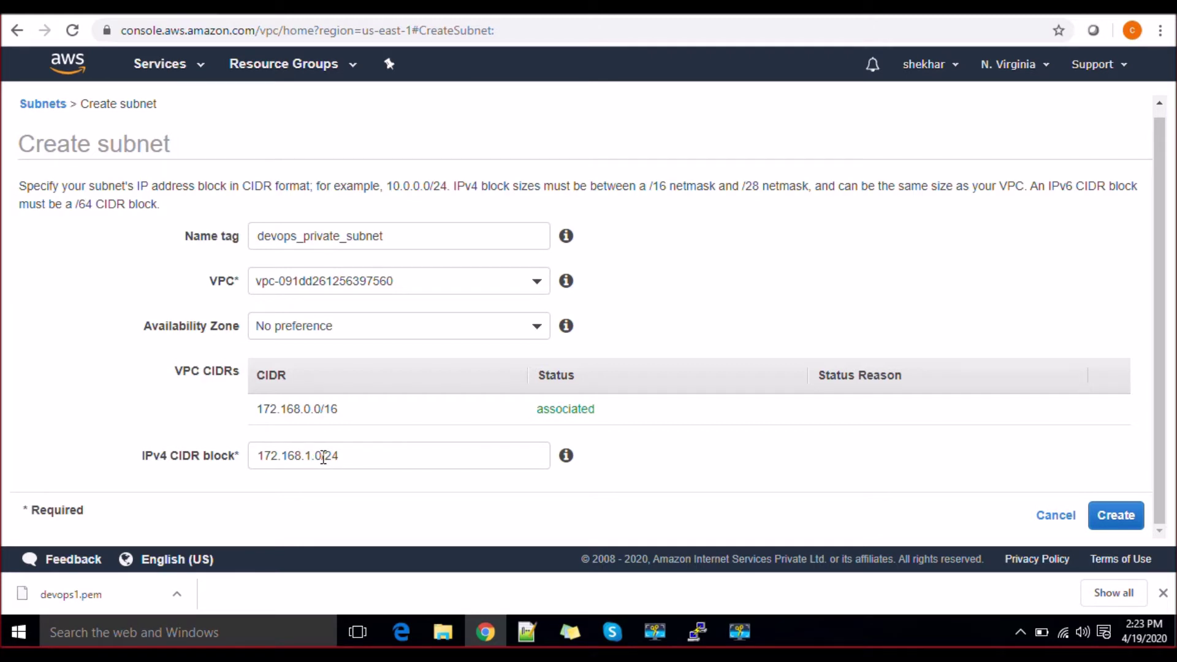
Step: Try other octet values in the private subnet's CIDR block, such as 172.168.2.0/24, and restore 172.168.1.0/24
left_click_drag(347, 456, 208, 451)
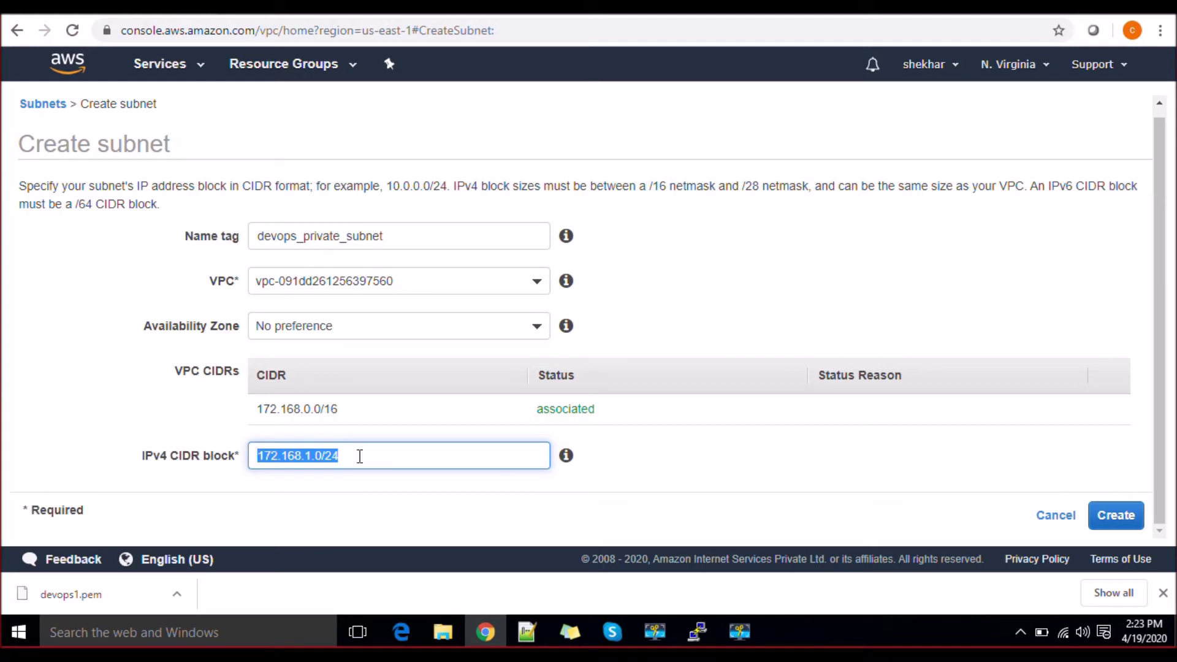
left_click(313, 457)
key("BackSpace")
type("2")
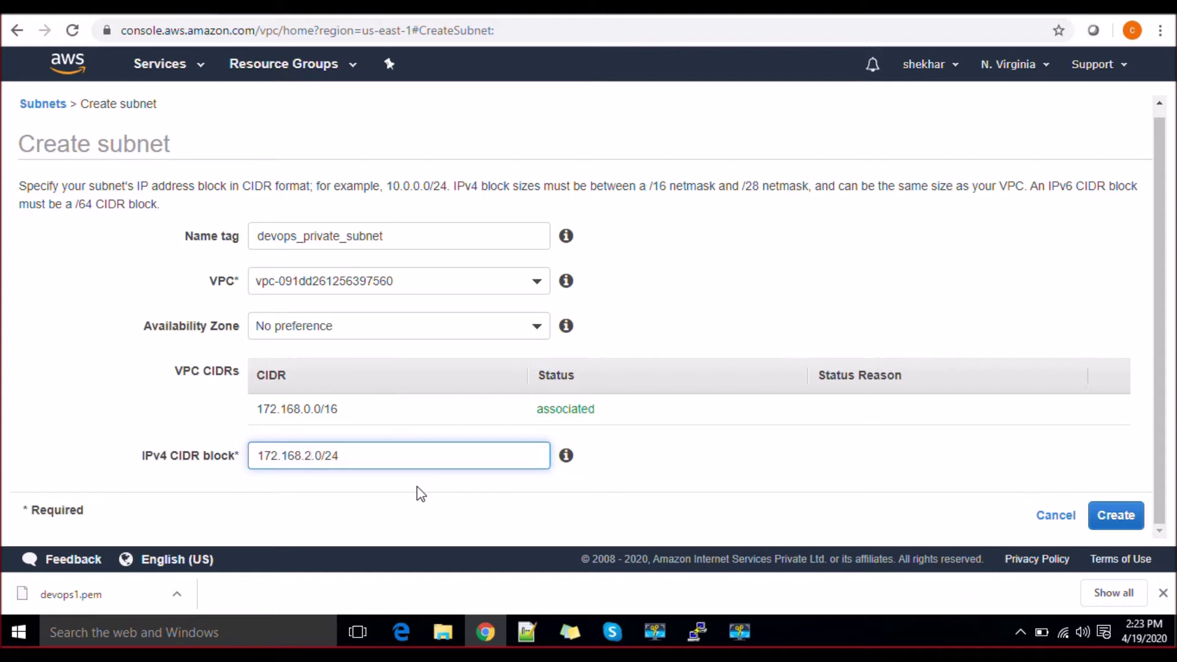
type("55")
key("BackSpace")
type("5")
key("BackSpace")
type("4")
key("Delete")
type("1")
key("BackSpace")
key("BackSpace")
key("BackSpace")
key("BackSpace")
key("BackSpace")
type("0.")
key("BackSpace")
key("BackSpace")
type("1.0")
Step: Create the private subnet with the entered settings and return to the subnet list
left_click(828, 495)
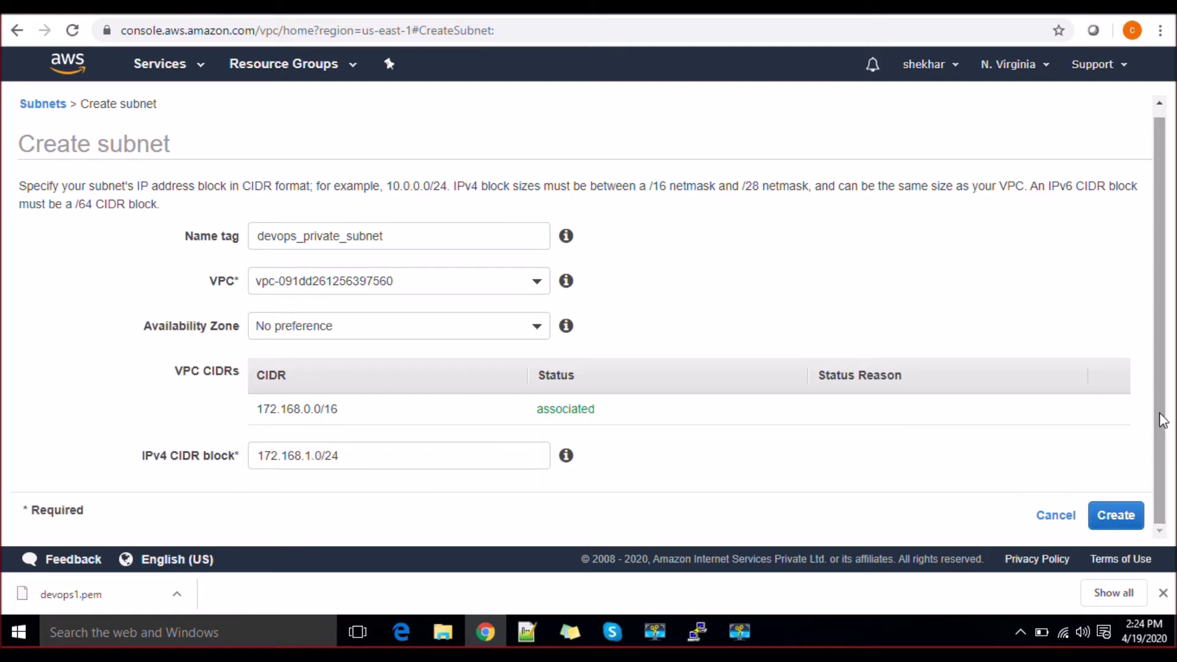
left_click(1115, 515)
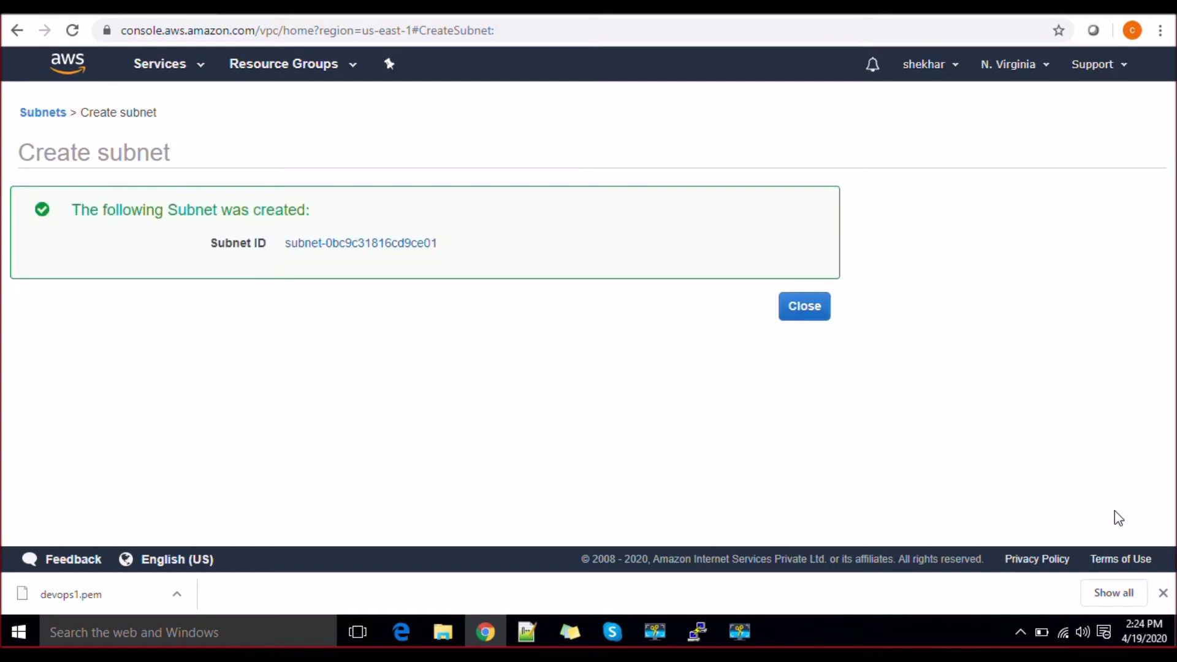
left_click(816, 312)
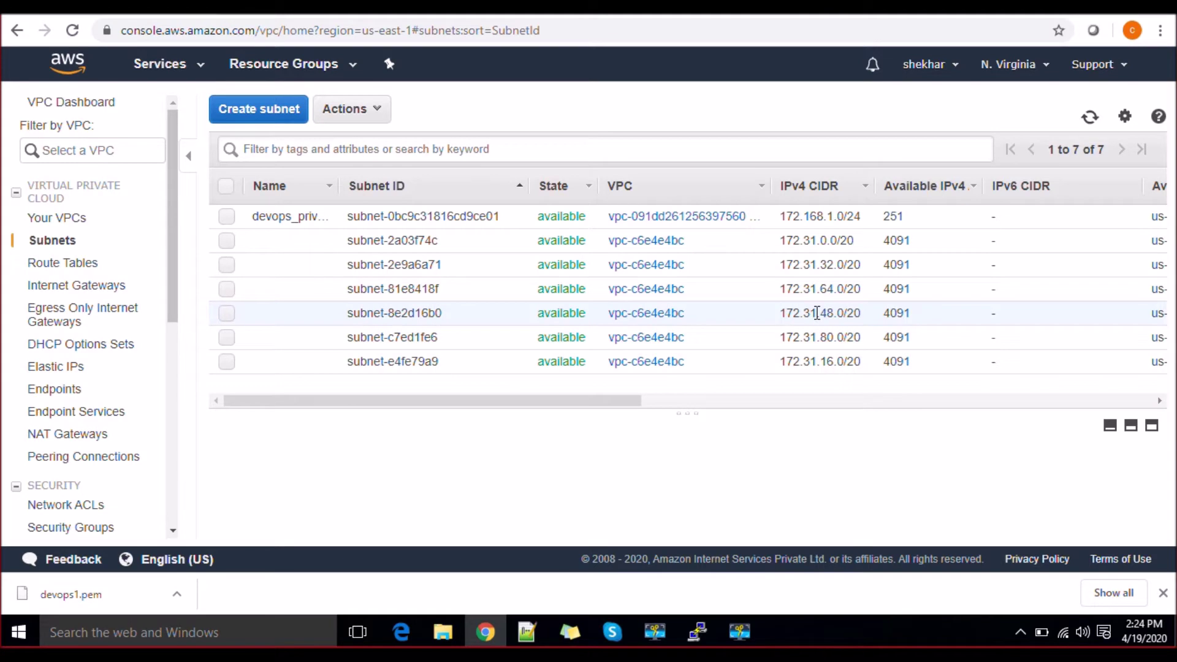
Step: Start another subnet and give it the name tag Devops_public_subnet
left_click(281, 122)
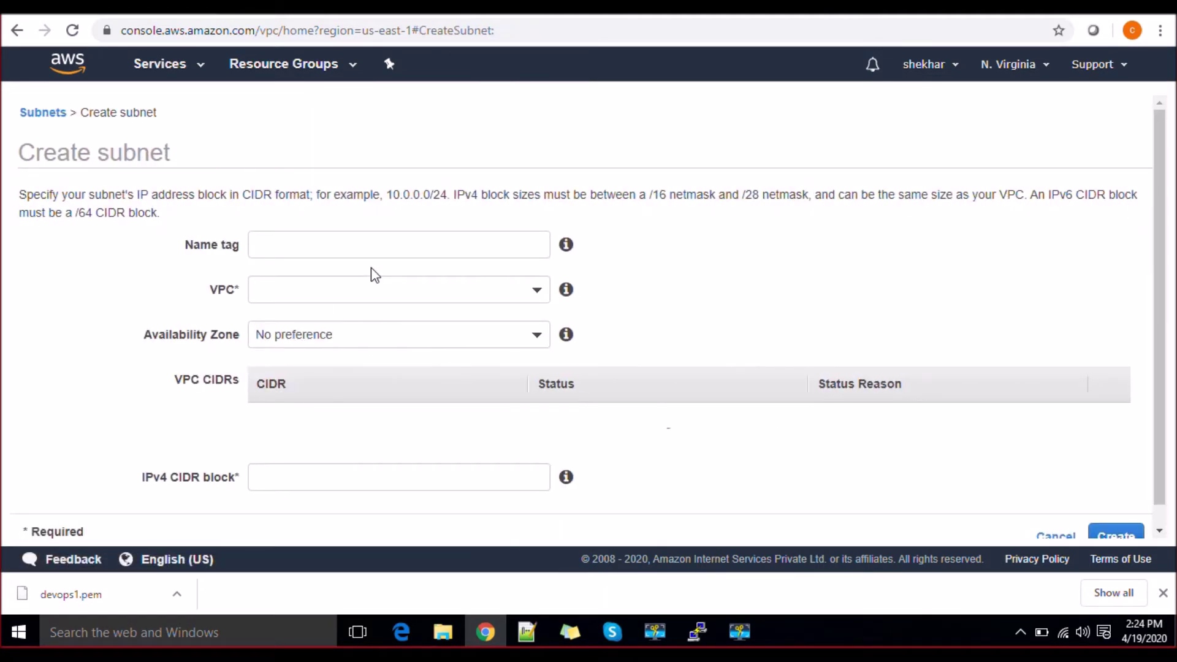
left_click(367, 254)
key("BackSpace")
key("BackSpace")
type("Dev")
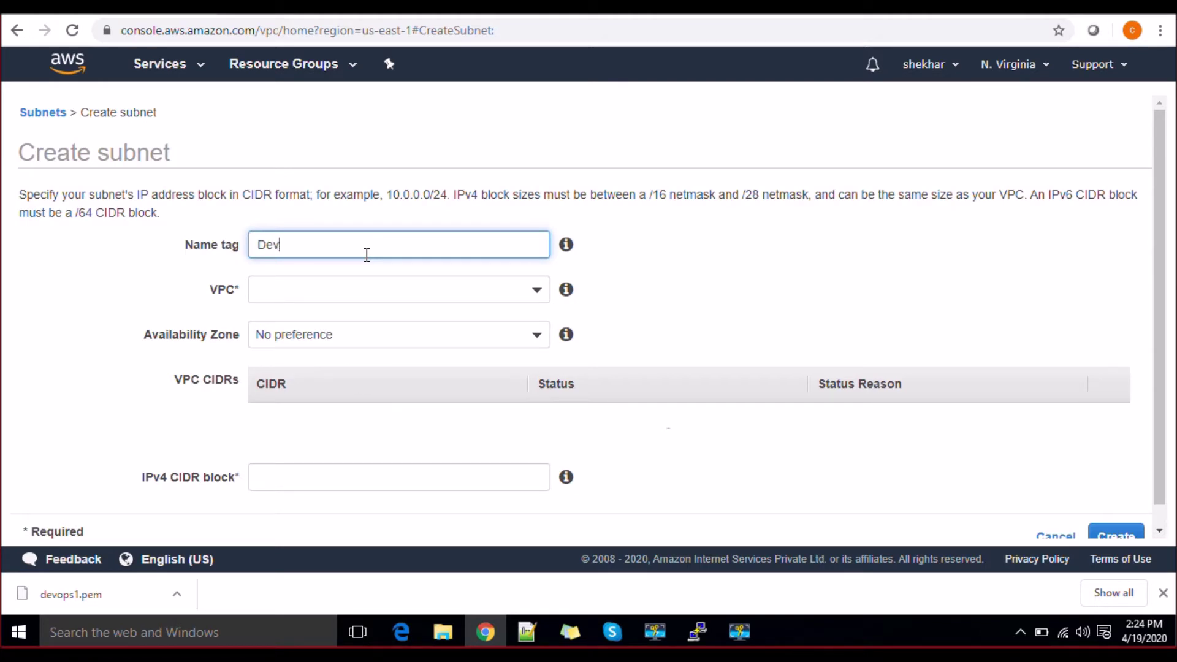
type("ops_public_subne")
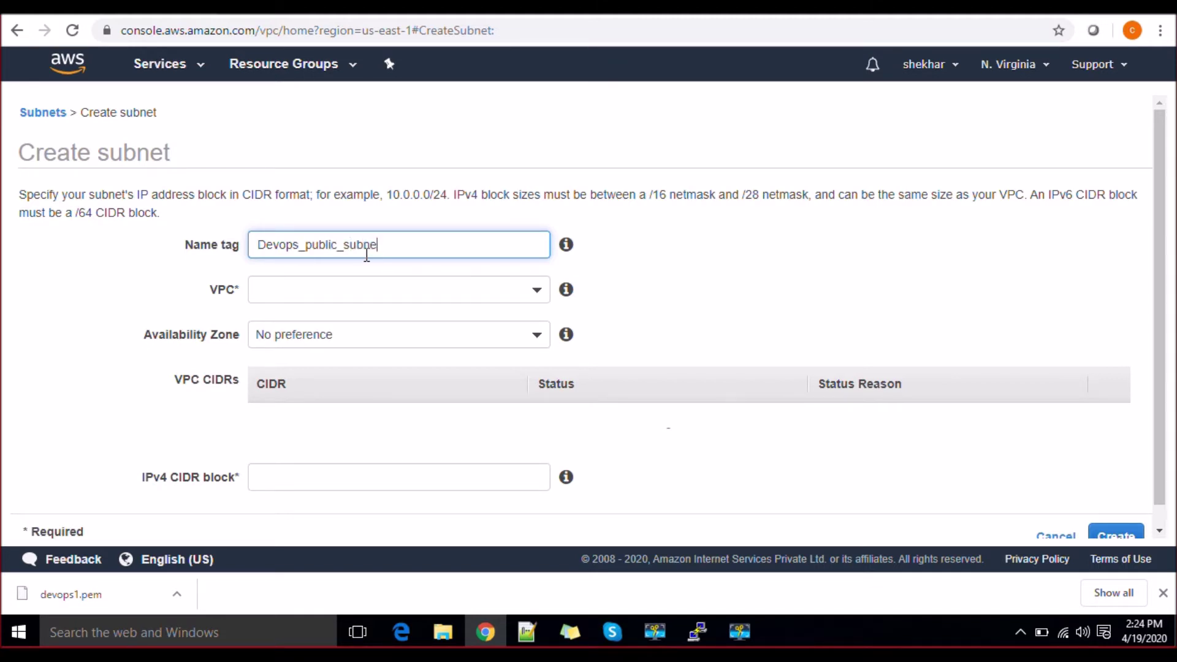
type("t")
left_click(619, 269)
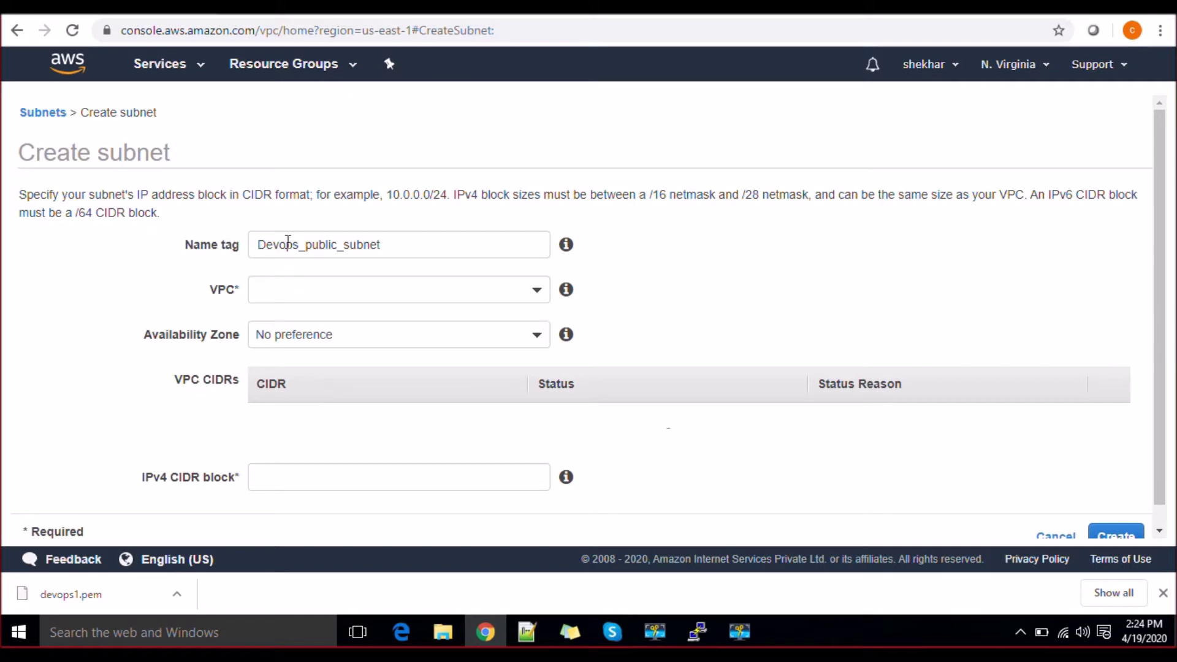
Step: Create the public subnet in Devops_VPC with IPv4 CIDR block 172.168.2.0/24, and review it in the VPC and subnet lists
left_click(482, 292)
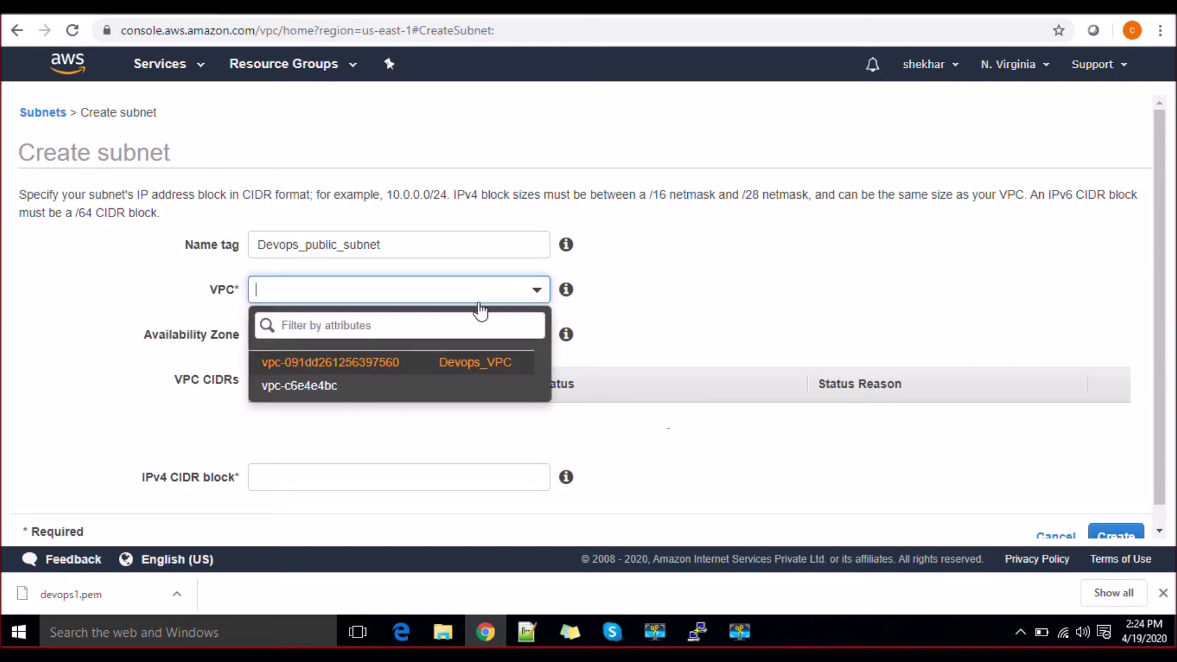
left_click(446, 363)
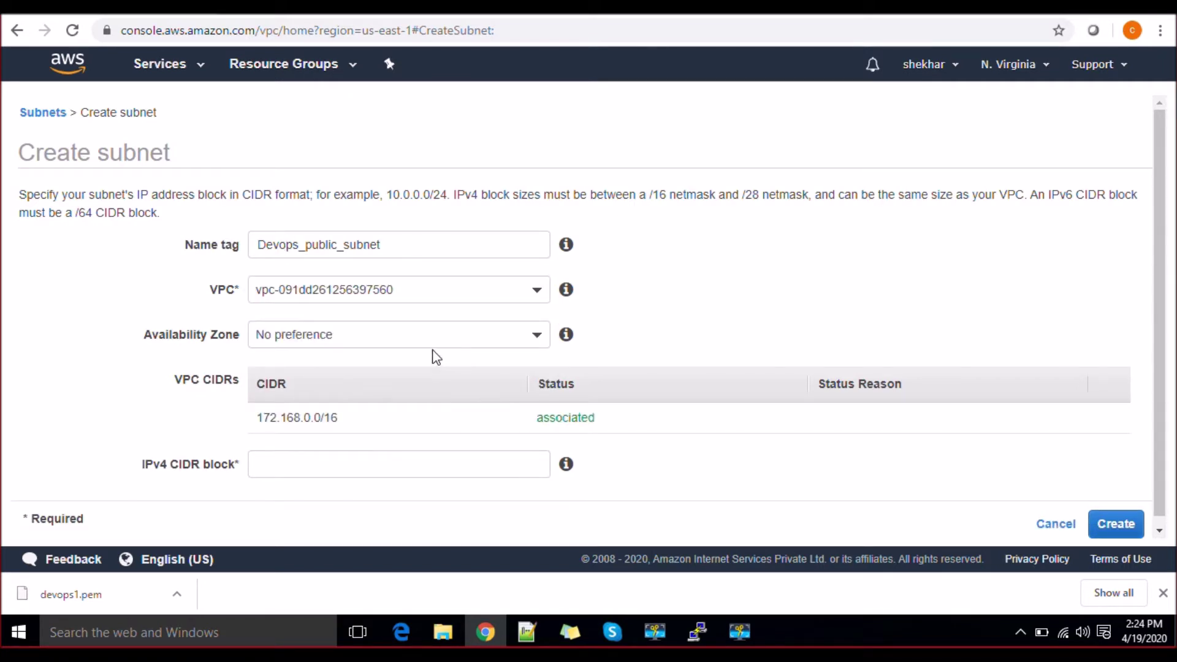
left_click_drag(1158, 328, 1162, 394)
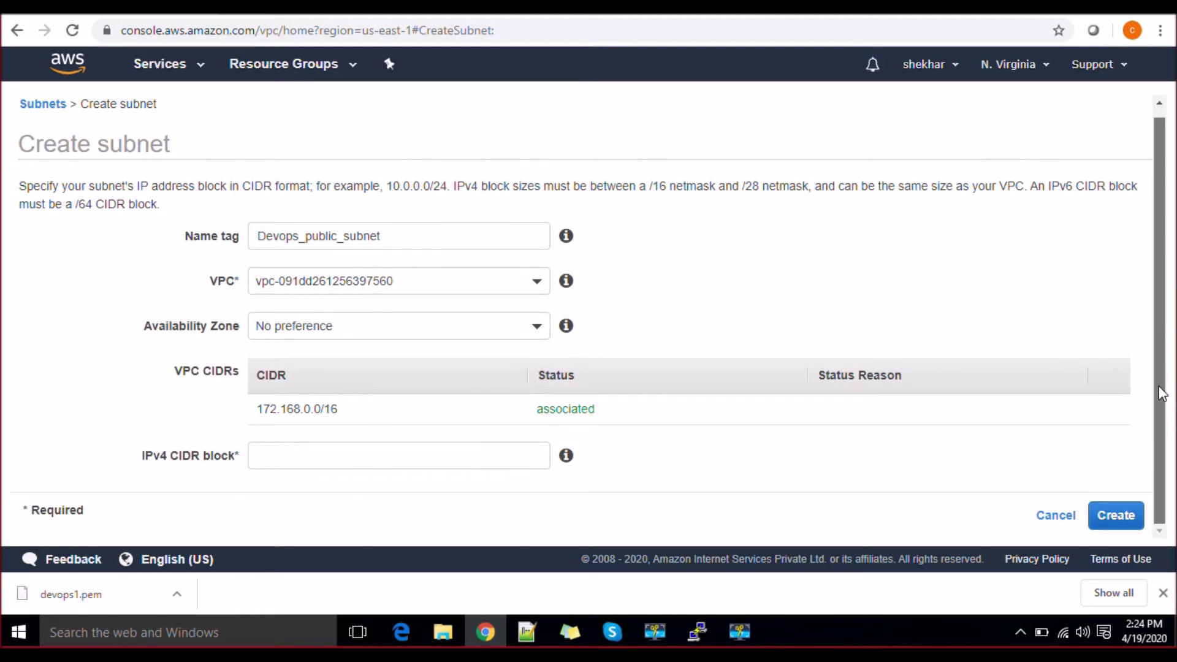
left_click(418, 450)
type("172.")
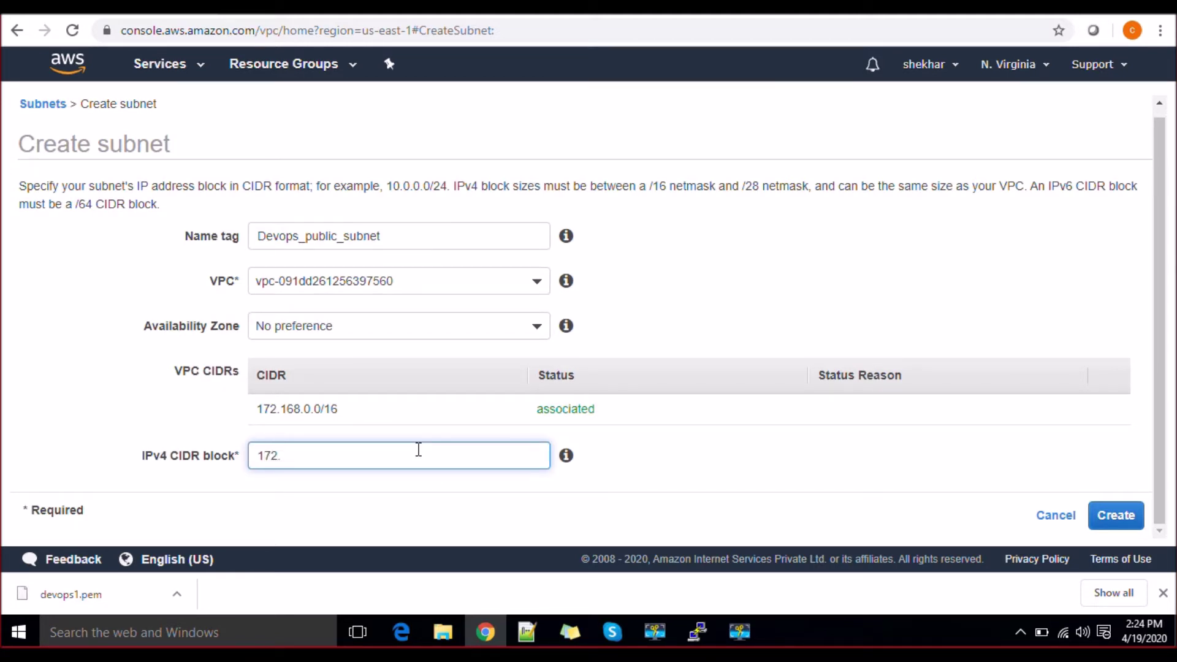
type("068.2.0/24")
left_click(1127, 516)
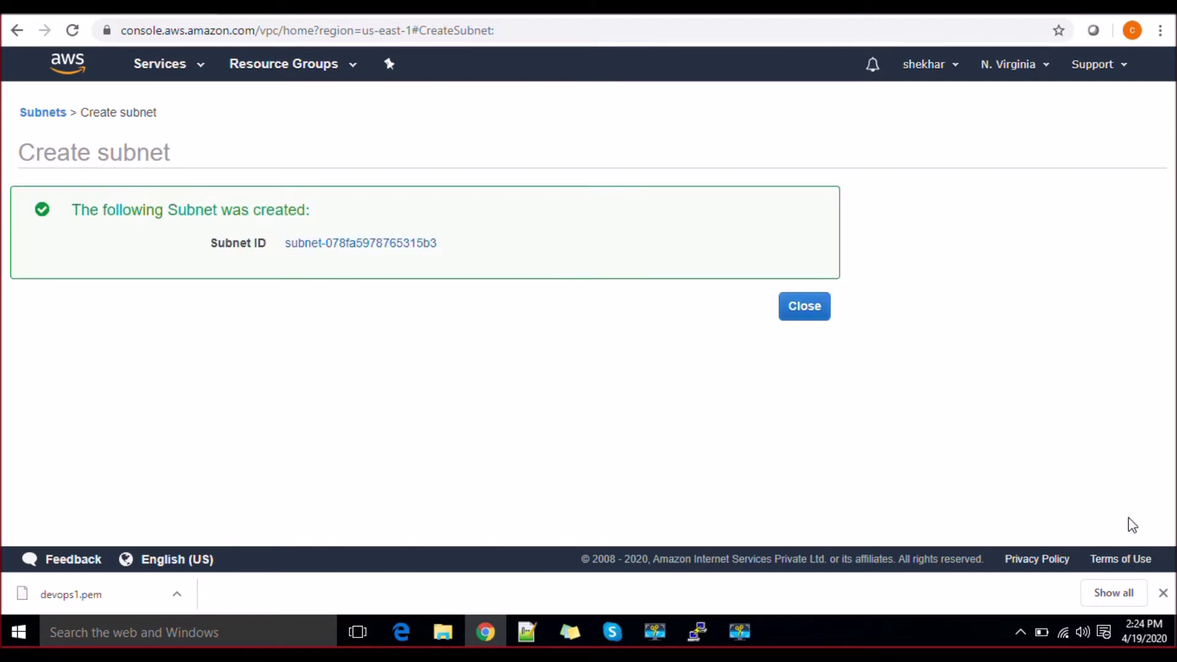
left_click(796, 307)
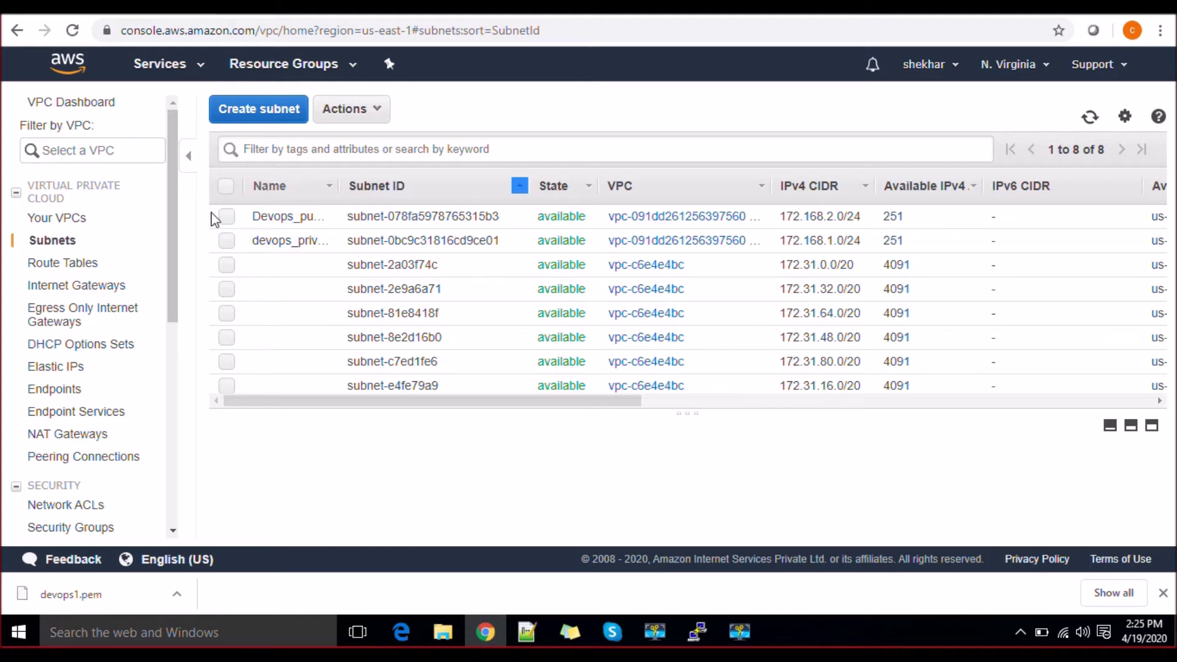
left_click(72, 228)
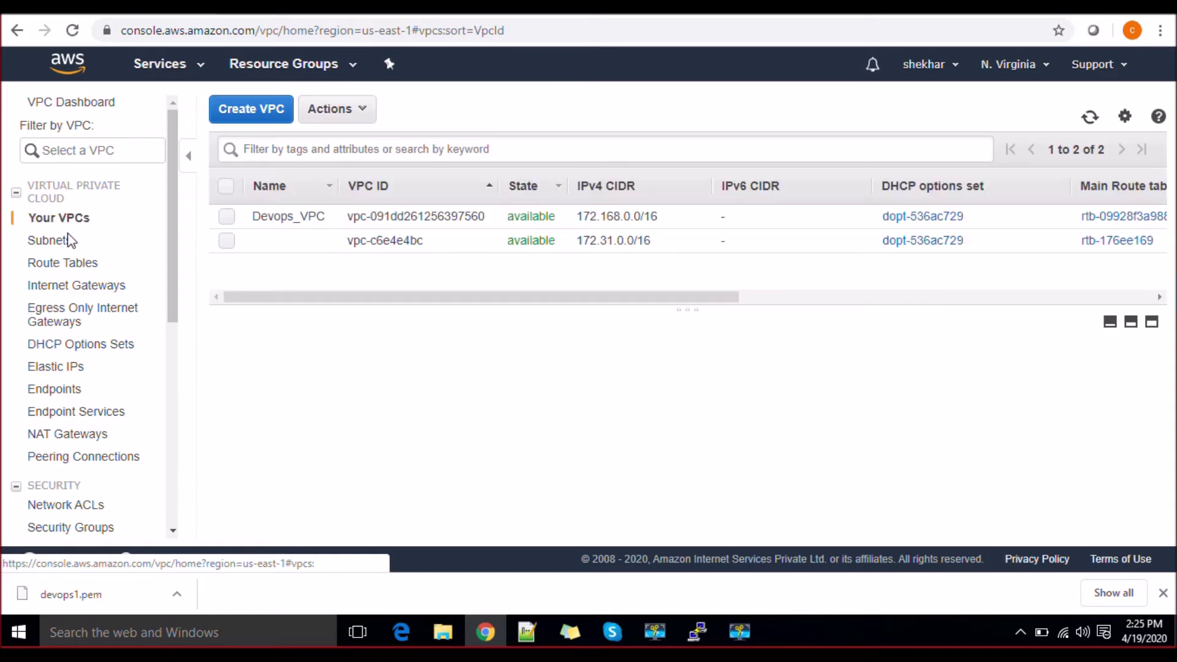
left_click(66, 242)
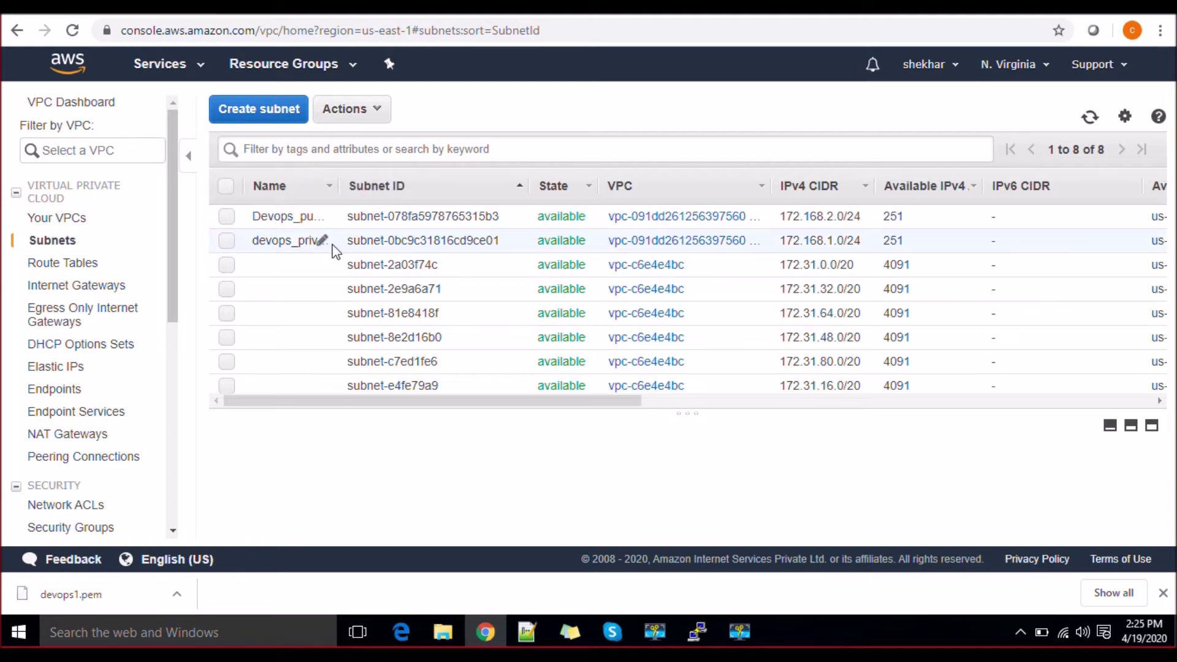
Step: Start a new internet gateway and give it the name tag Devops_intGw
left_click(108, 292)
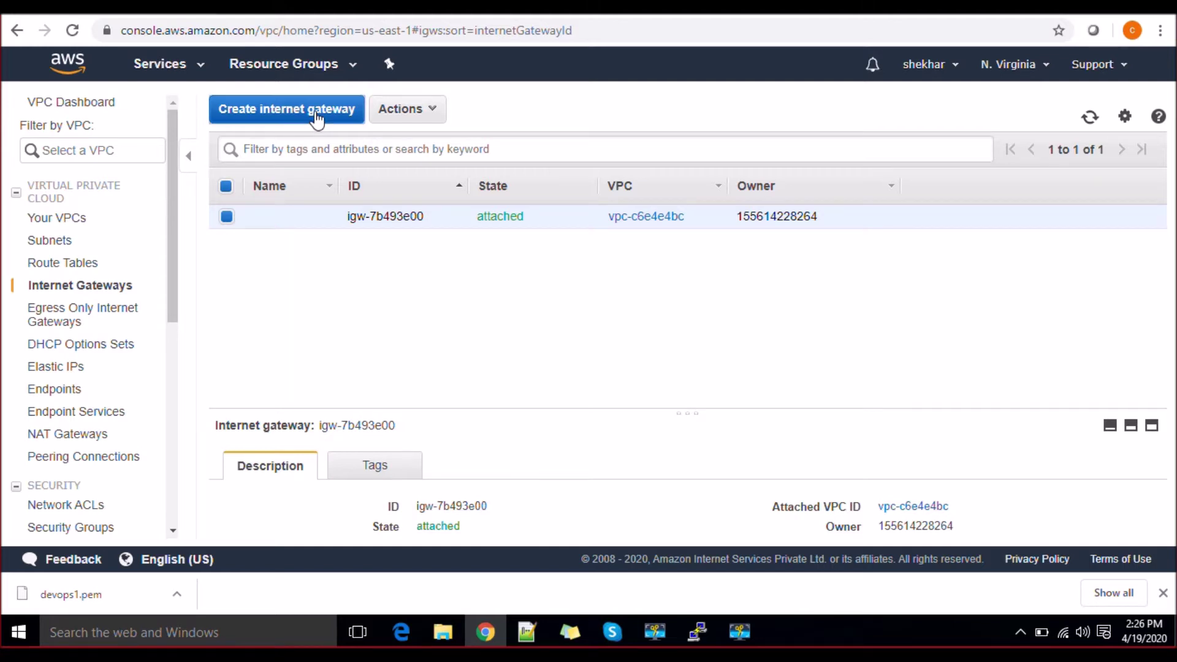
left_click(316, 119)
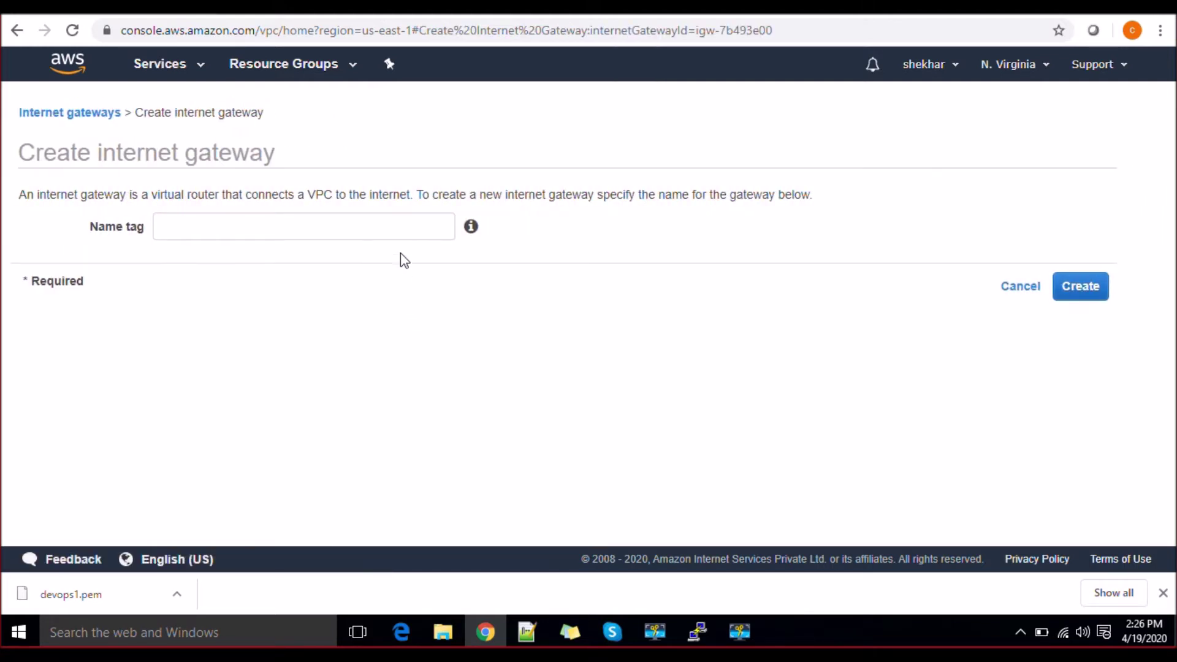
left_click(398, 231)
type("Devops_intGw")
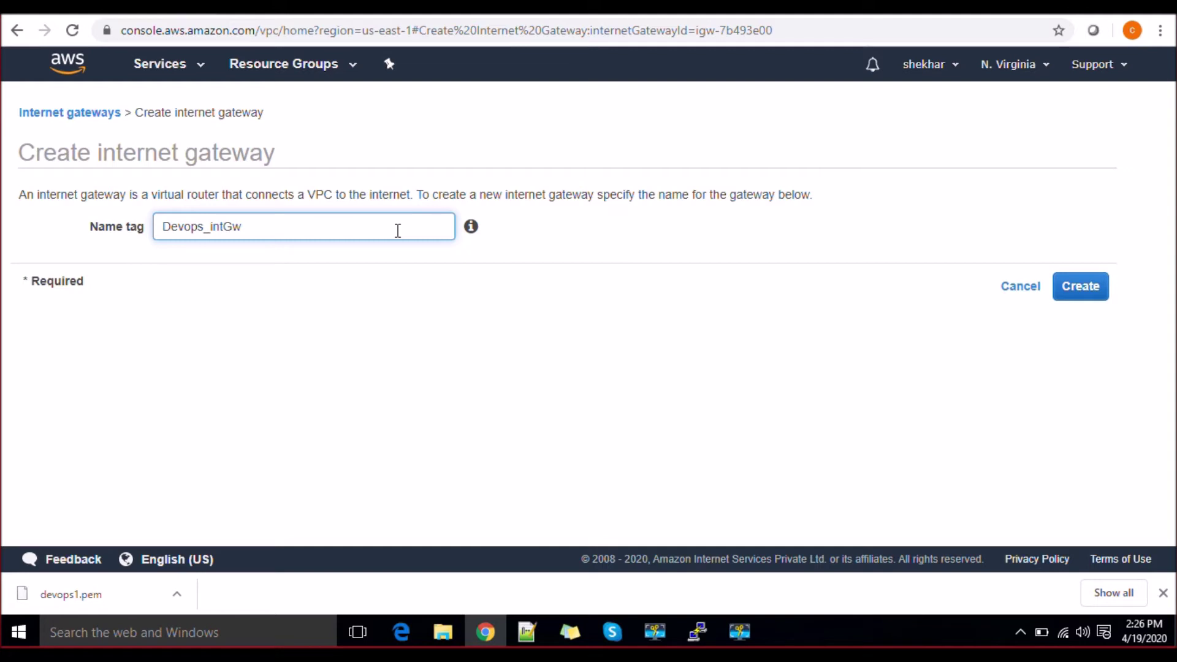
Step: Change the new gateway's name tag to devops_Intgw, create the gateway and return to the internet gateway list
left_click(219, 234)
key("BackSpace")
type("I")
left_click(239, 232)
key("BackSpace")
type("g")
left_click(158, 225)
key("Delete")
type("d")
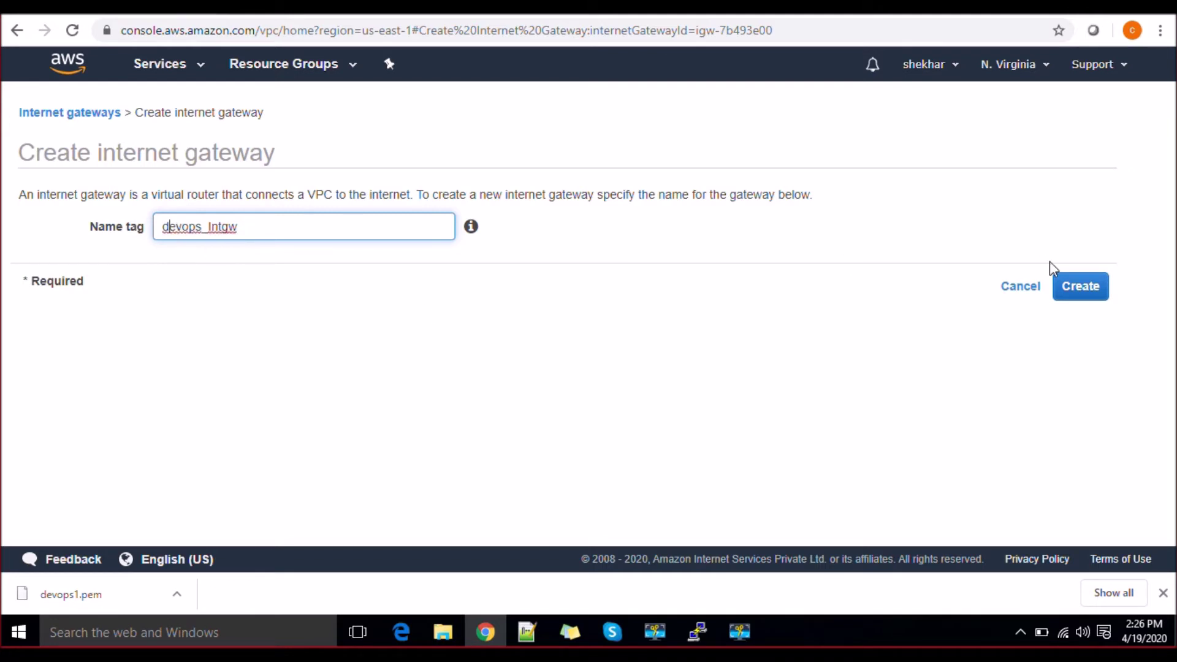
left_click(1082, 289)
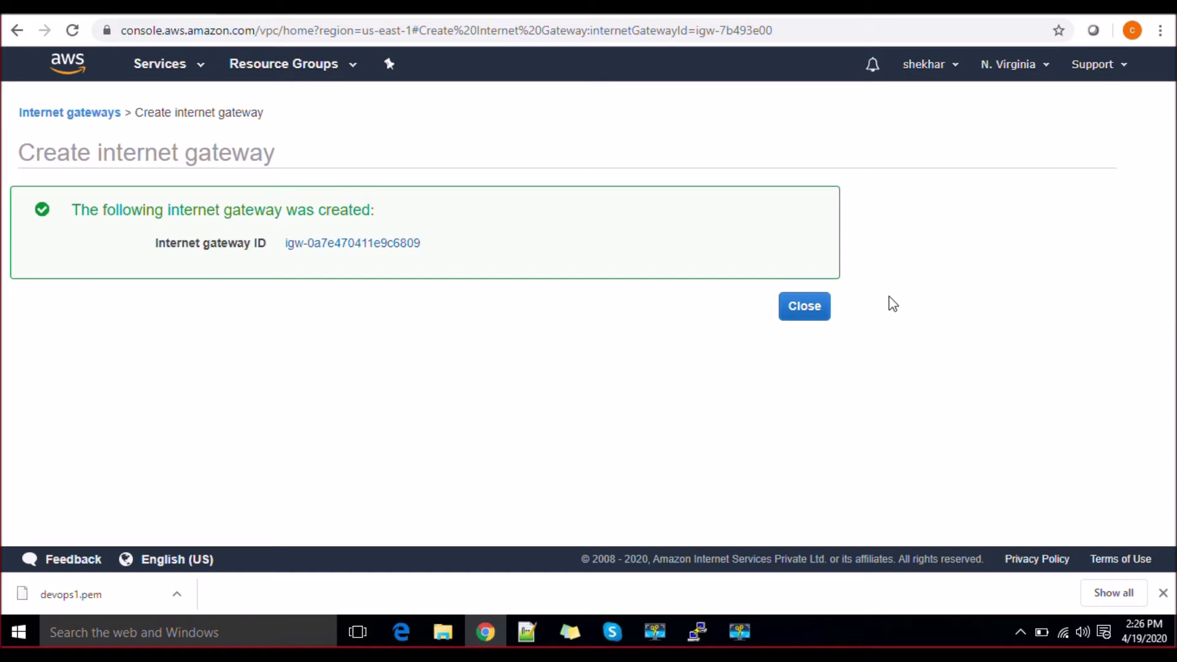
left_click(823, 310)
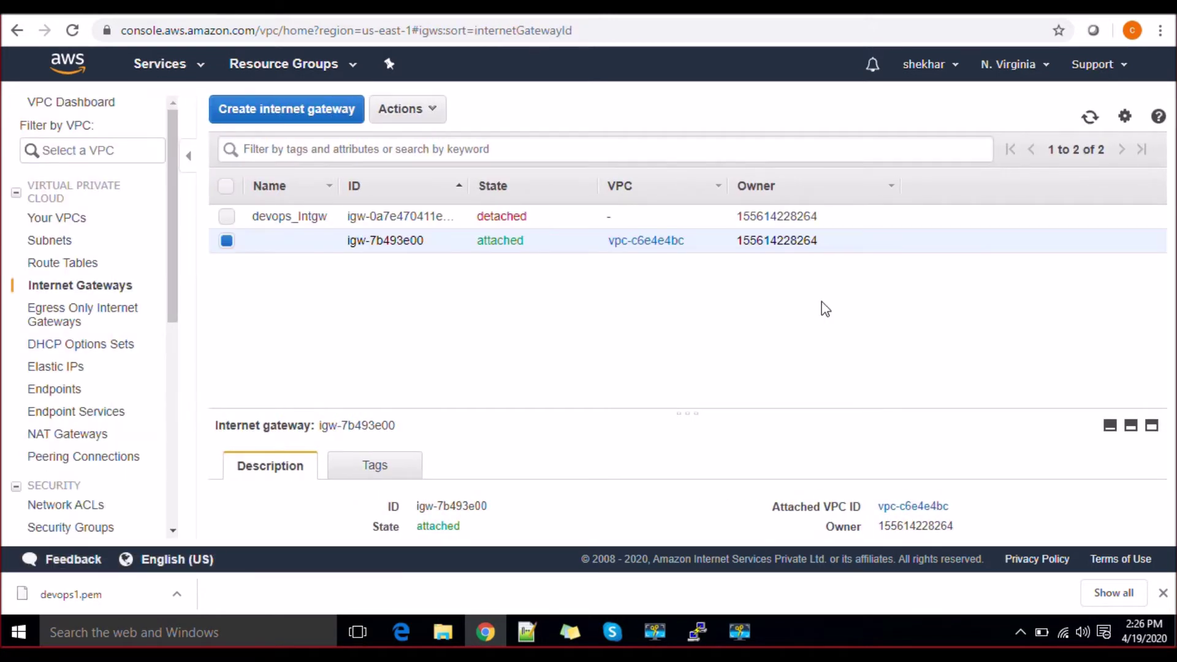
Step: Attach the devops_Intgw internet gateway to Devops_VPC
left_click(409, 215)
left_click(432, 110)
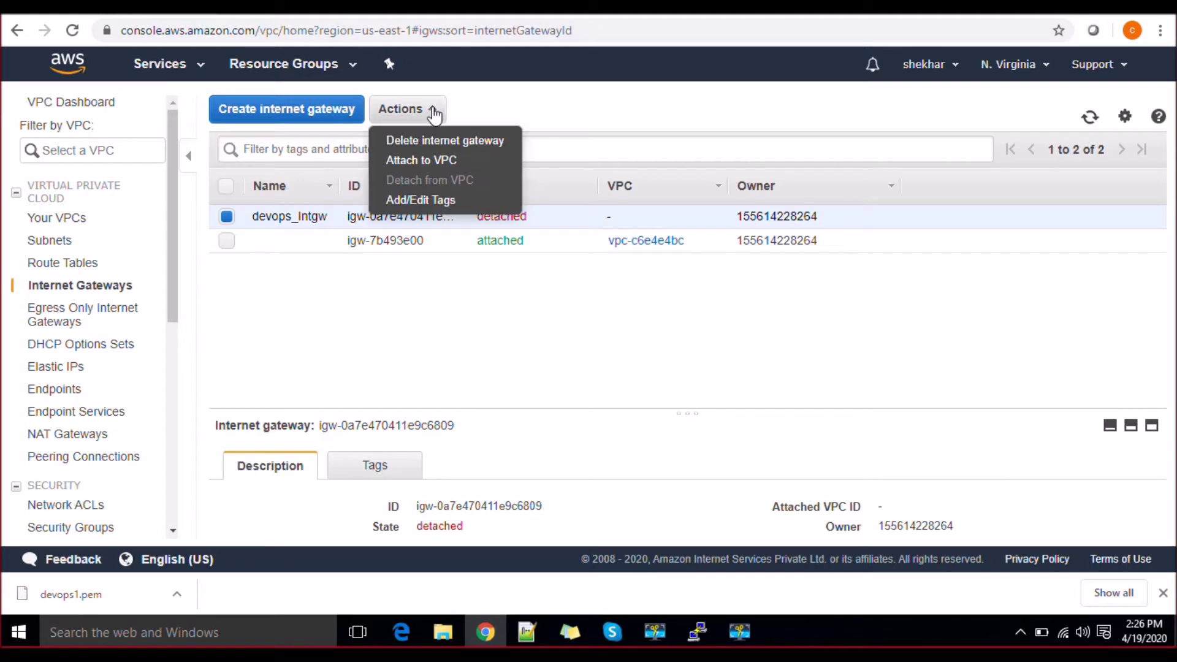
left_click(436, 163)
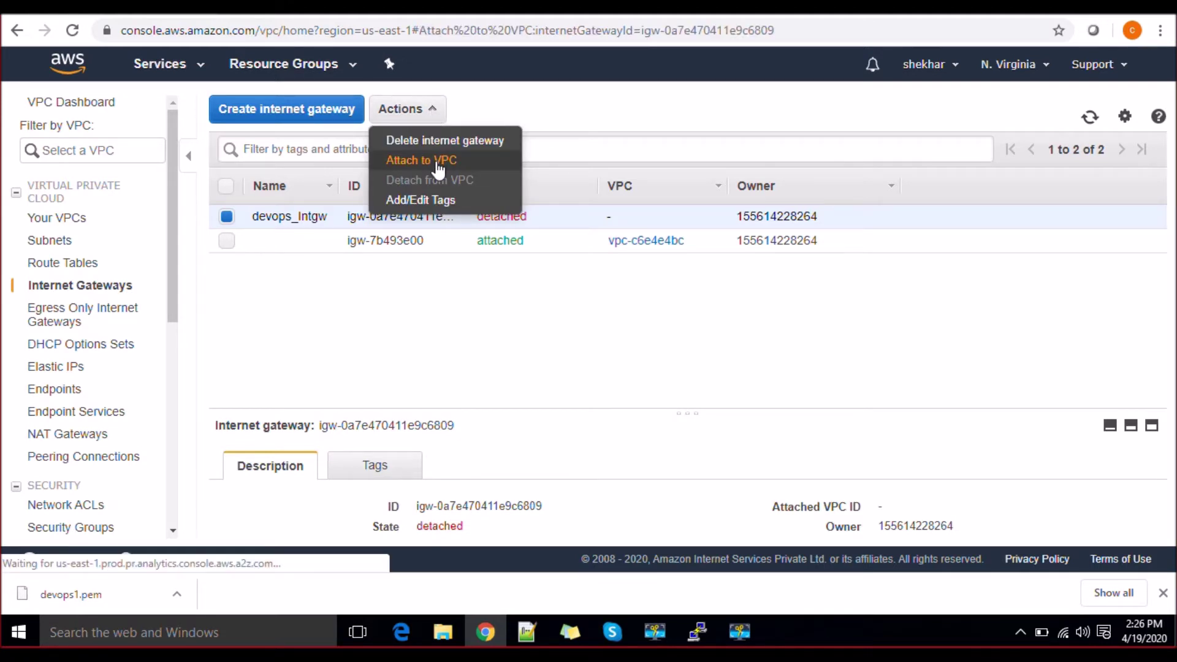
left_click(464, 227)
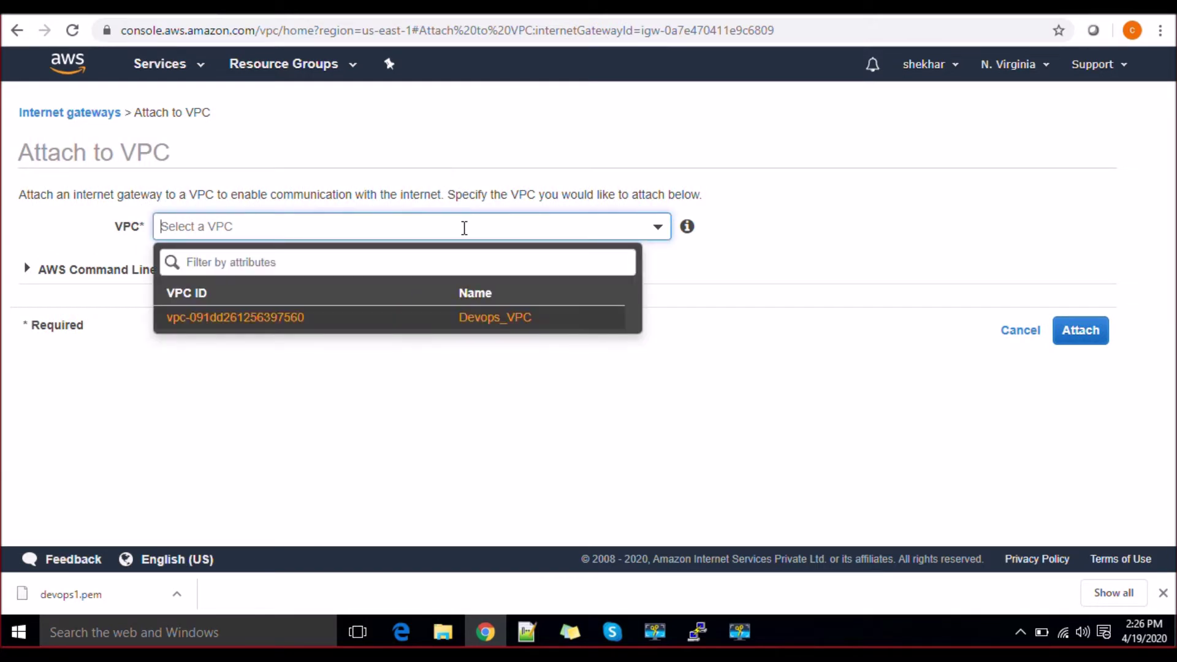
left_click(434, 320)
left_click(1073, 338)
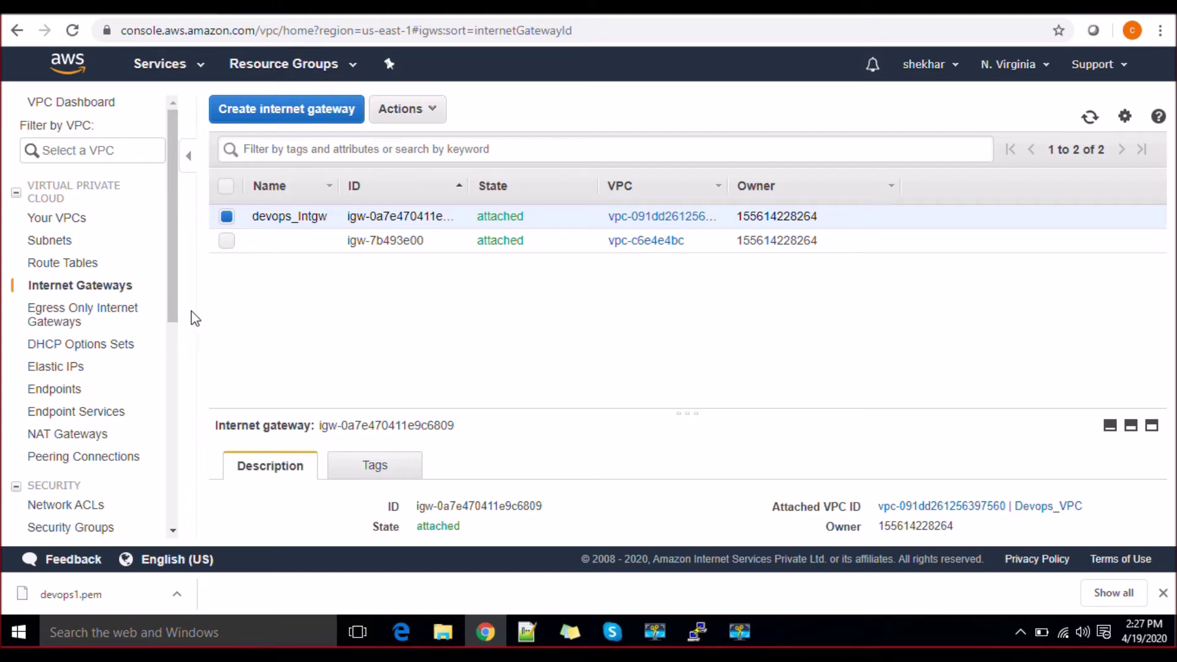
Step: Create a route table with the name tag devops_public_route in Devops_VPC
left_click(92, 270)
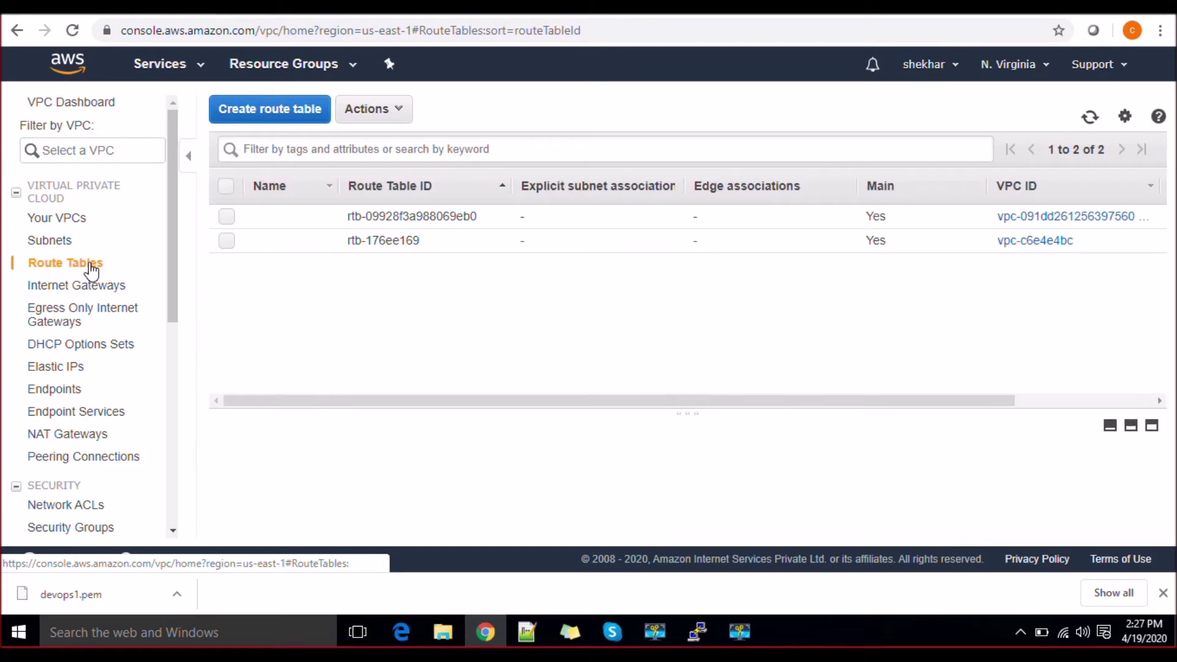
left_click(244, 122)
left_click(299, 226)
type("d")
key("BackSpace")
type("D")
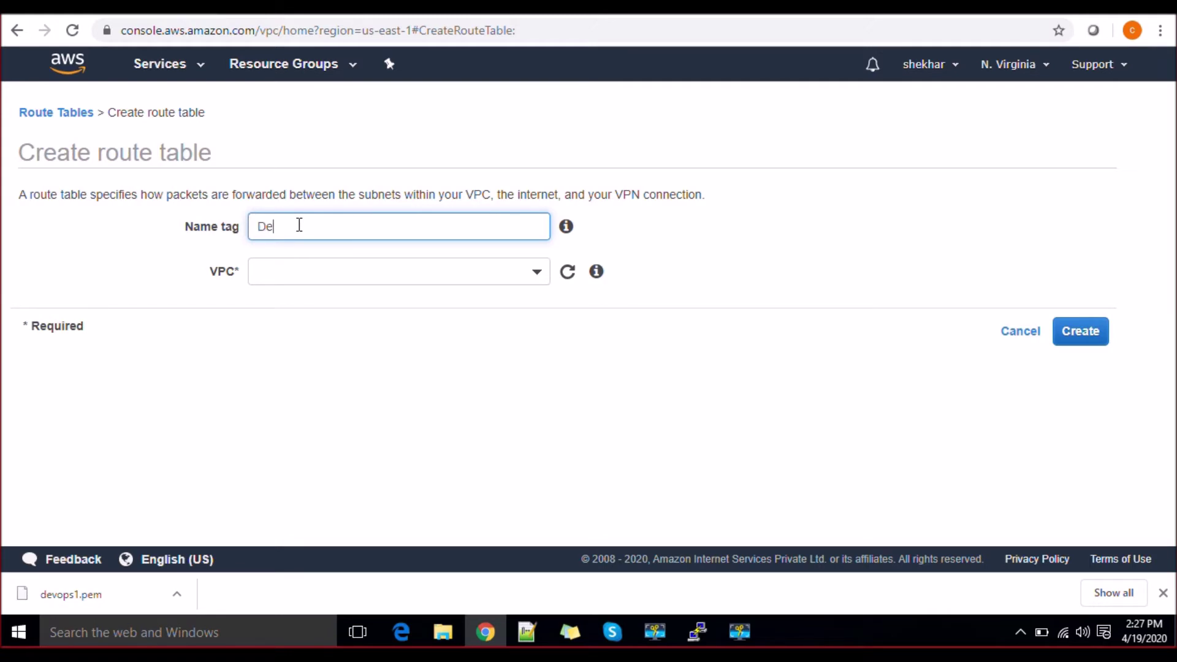
key("BackSpace")
type("devops_public_route")
left_click(323, 280)
left_click(351, 350)
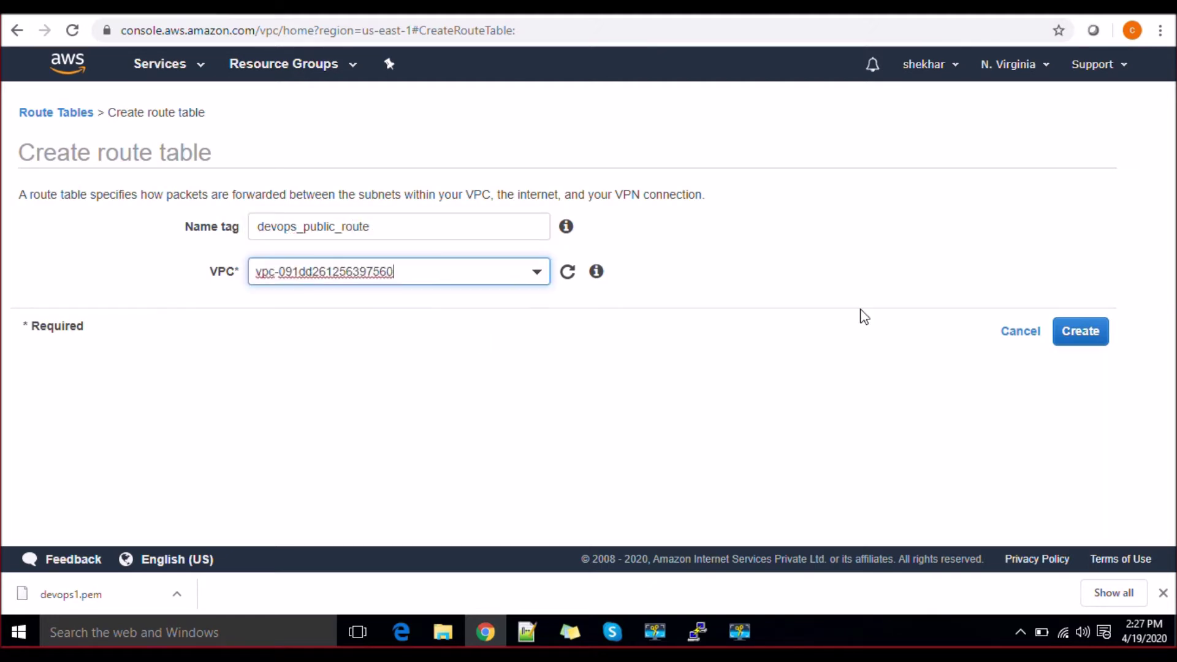
left_click(1065, 333)
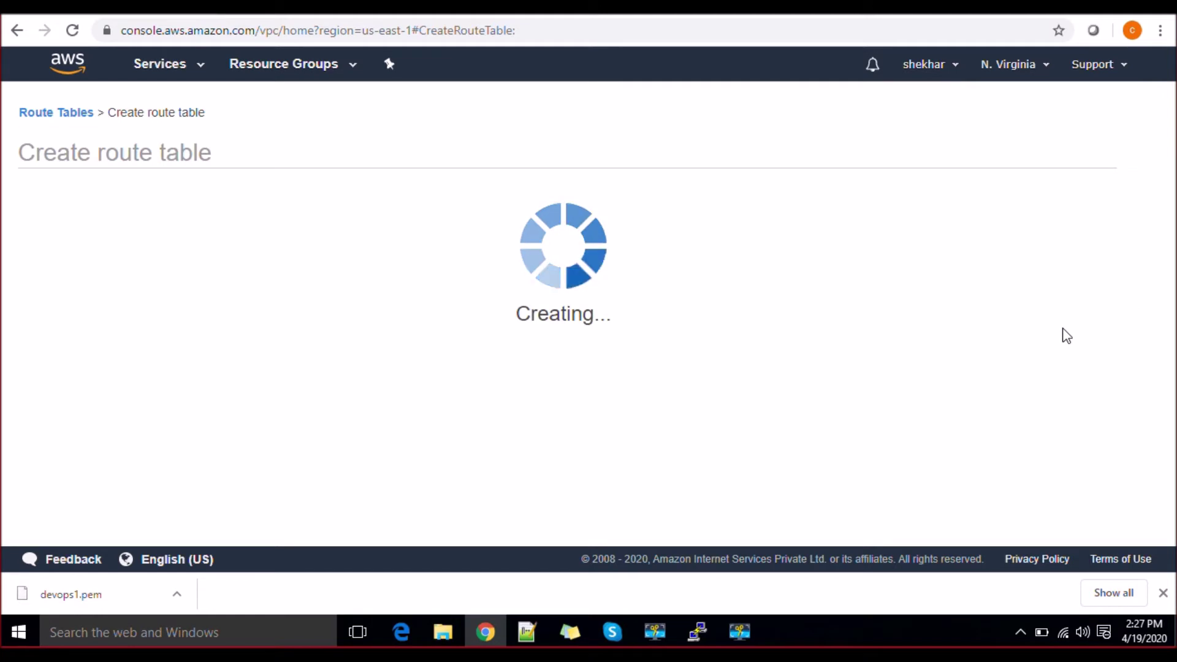
left_click(822, 306)
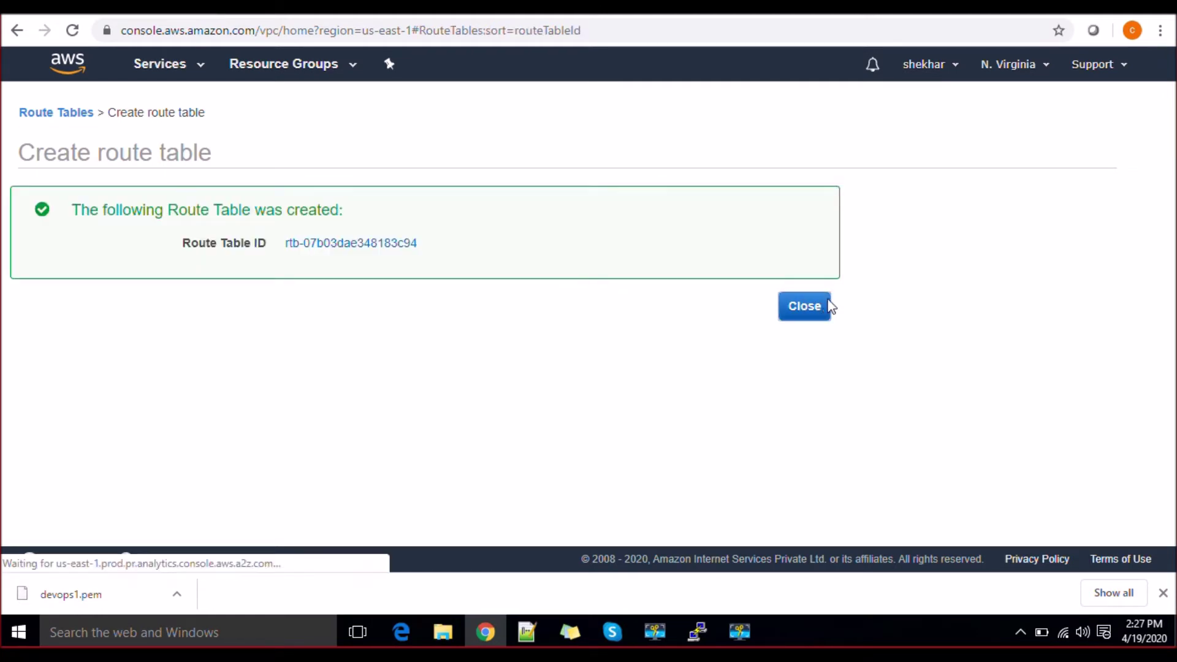
Step: Create a second route table with the name tag devops_private_route in Devops_VPC
left_click(286, 117)
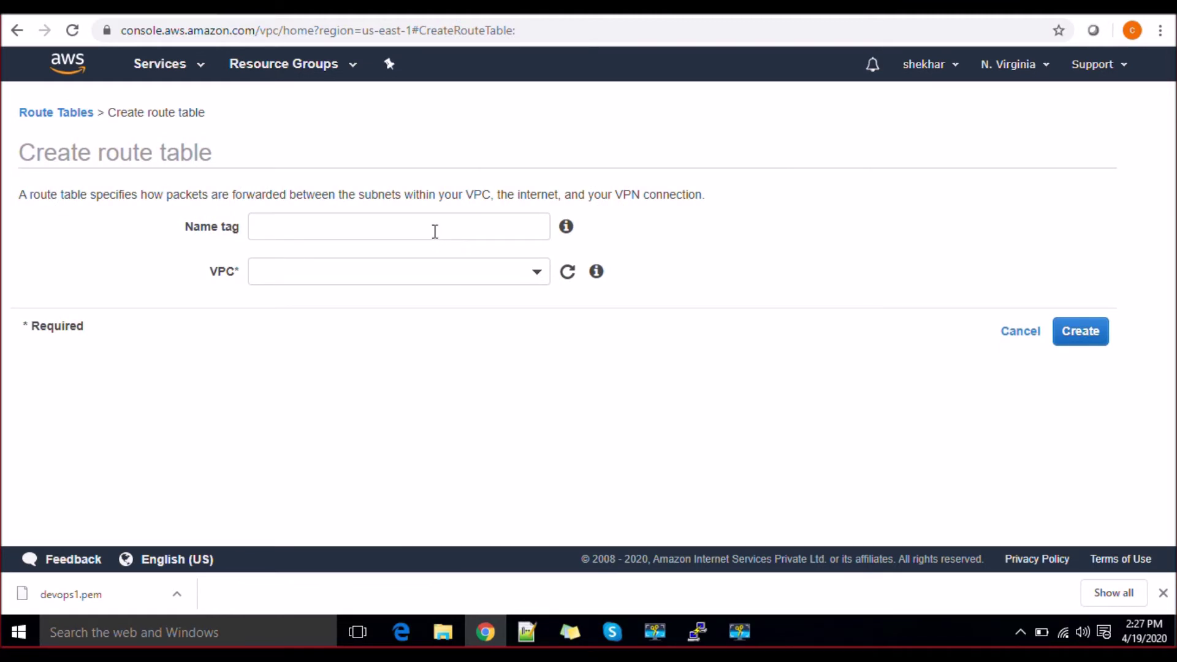
left_click(375, 229)
type("d")
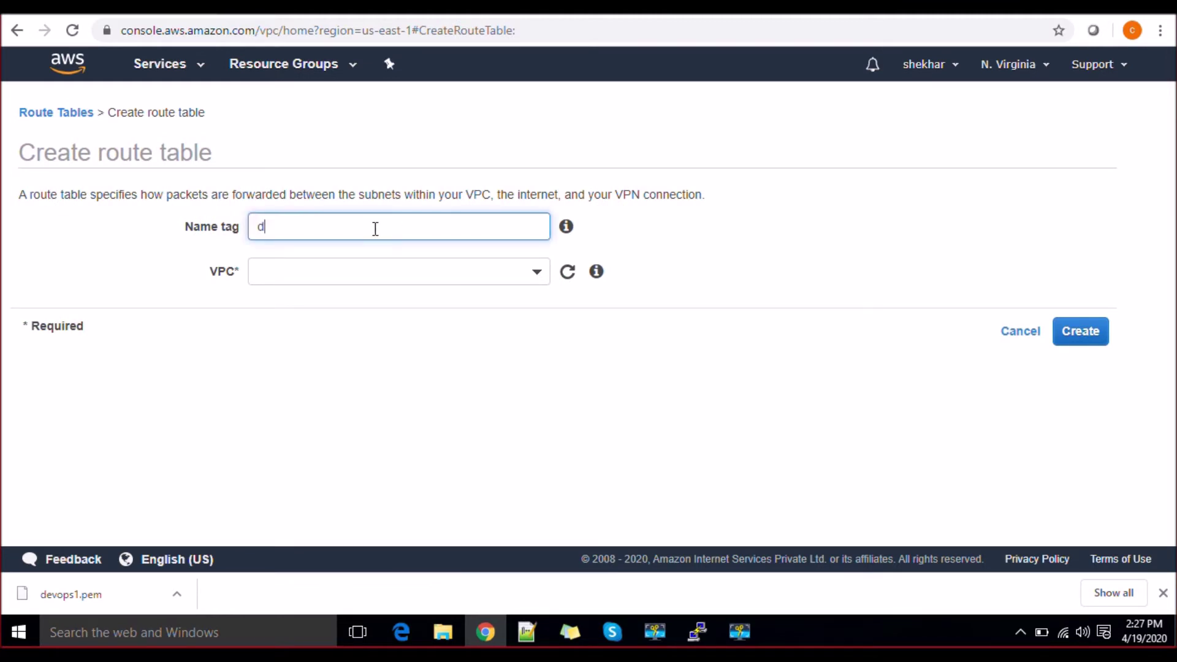
type("evops_private_route")
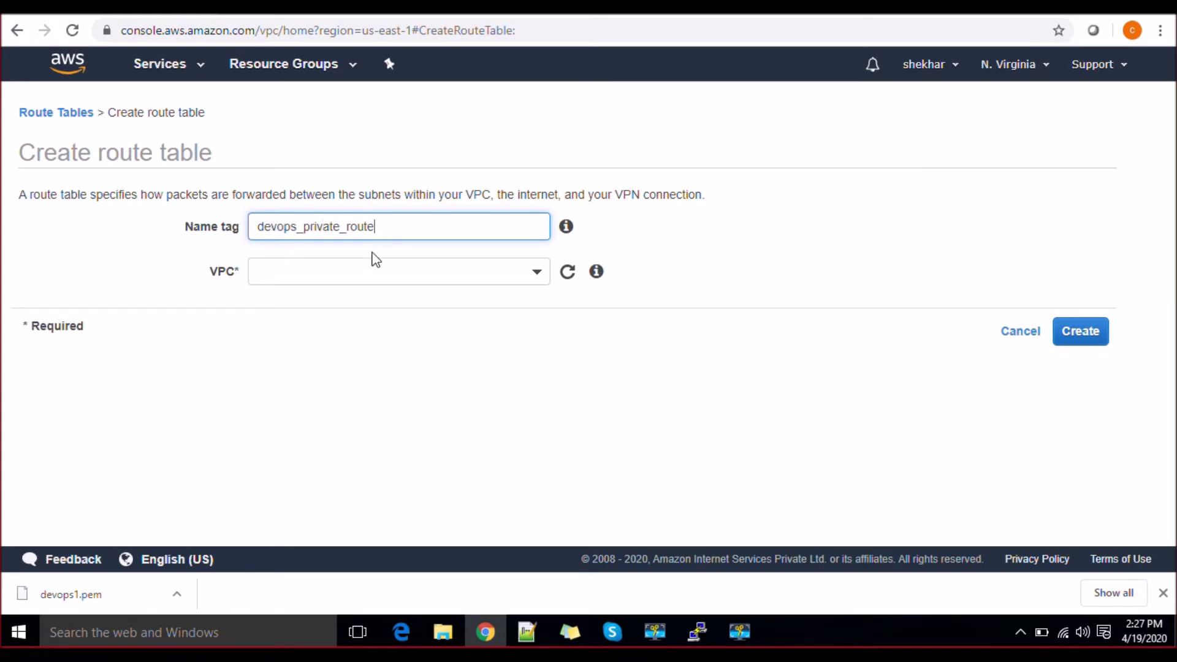
left_click(542, 274)
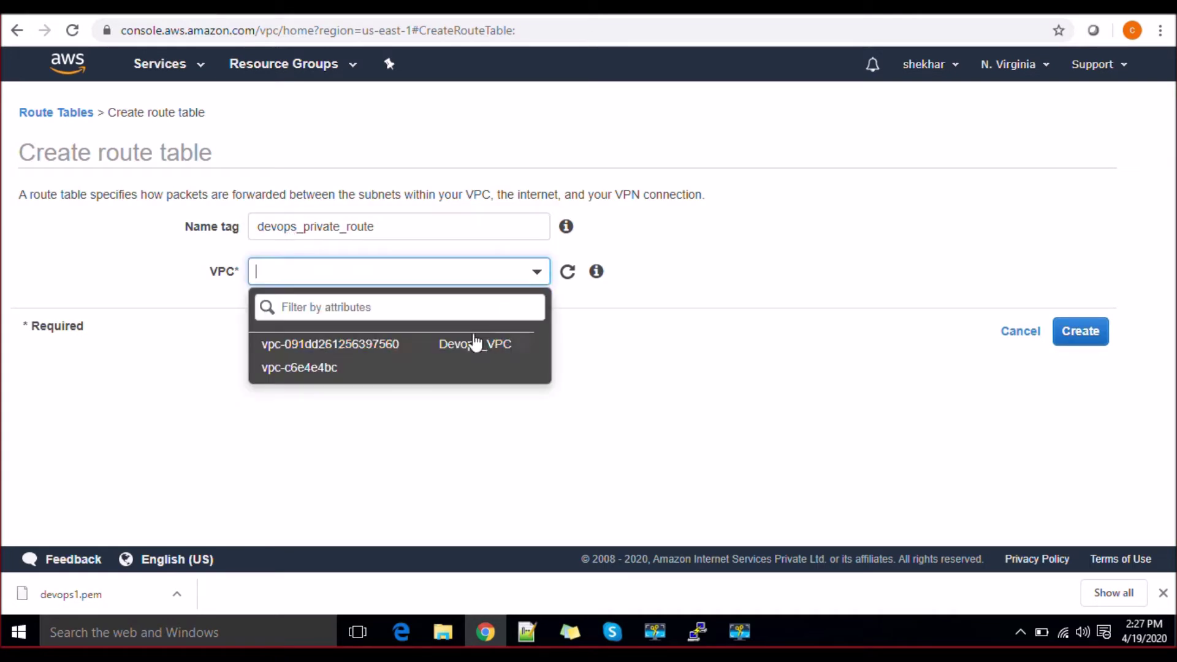
left_click(473, 341)
left_click(1081, 331)
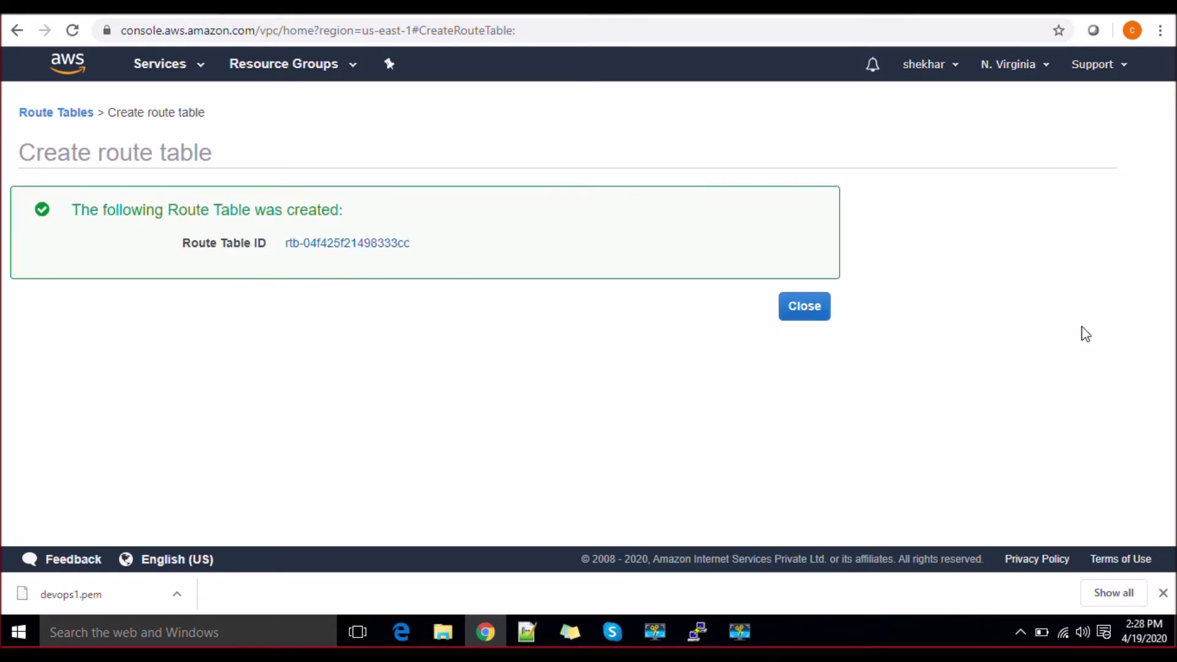
left_click(822, 309)
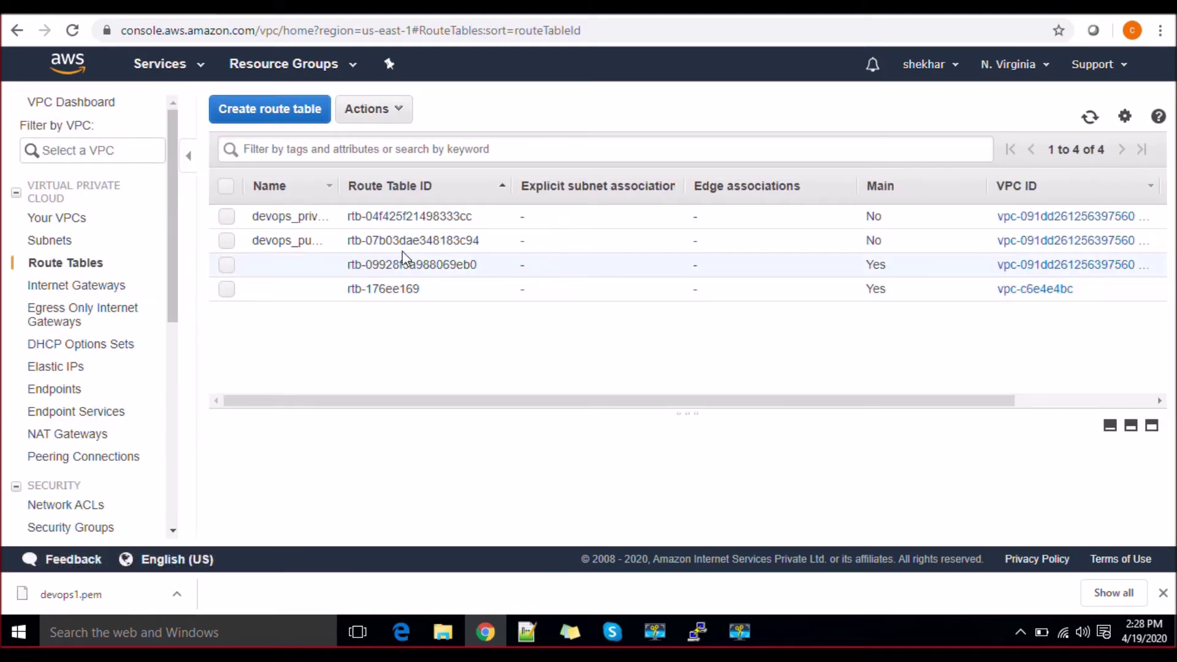
Step: Open the routes of the devops_public_route table for editing and examine the existing local route's destination
left_click(305, 242)
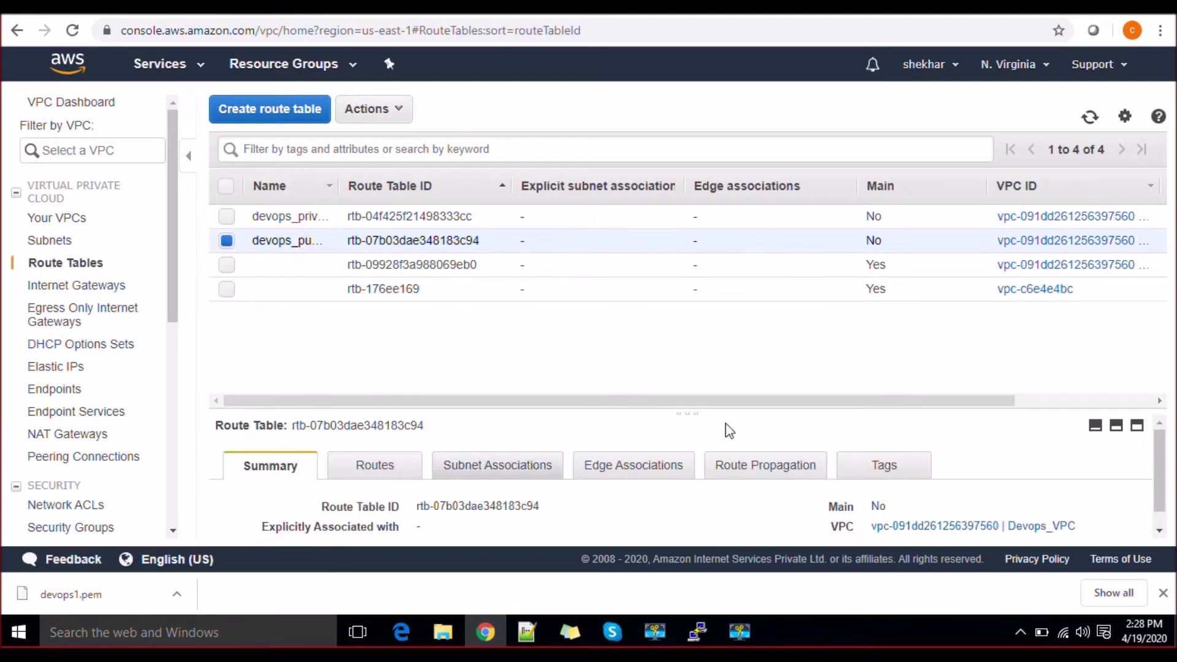
scroll(1162, 469, "down", 1)
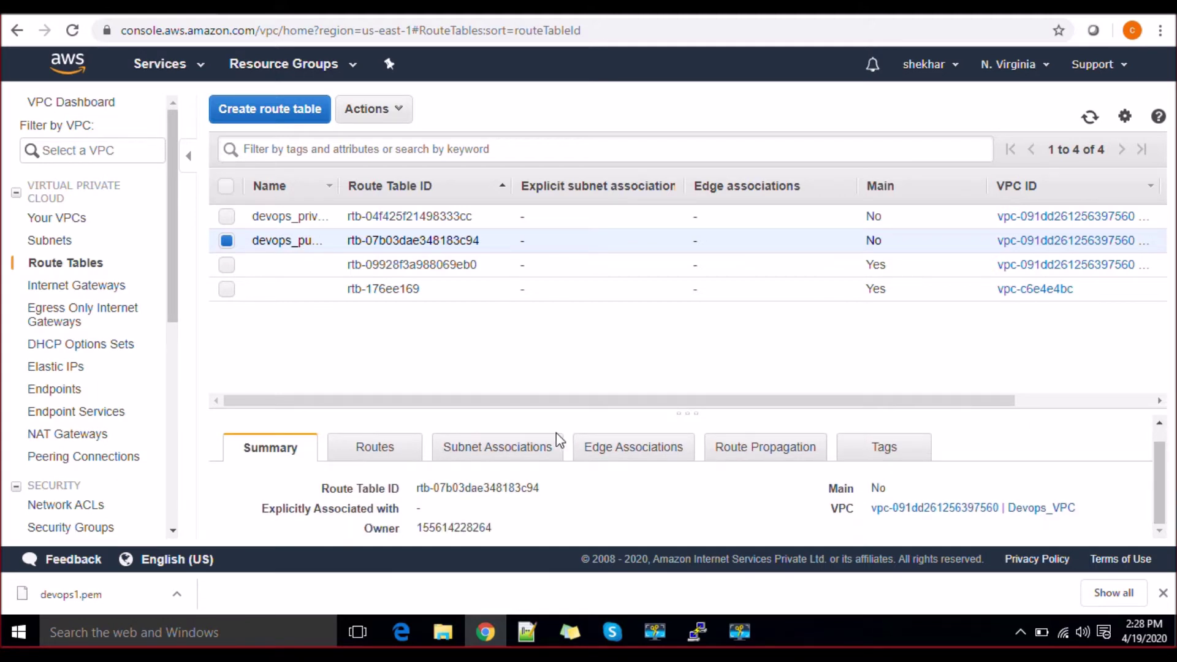
left_click(402, 456)
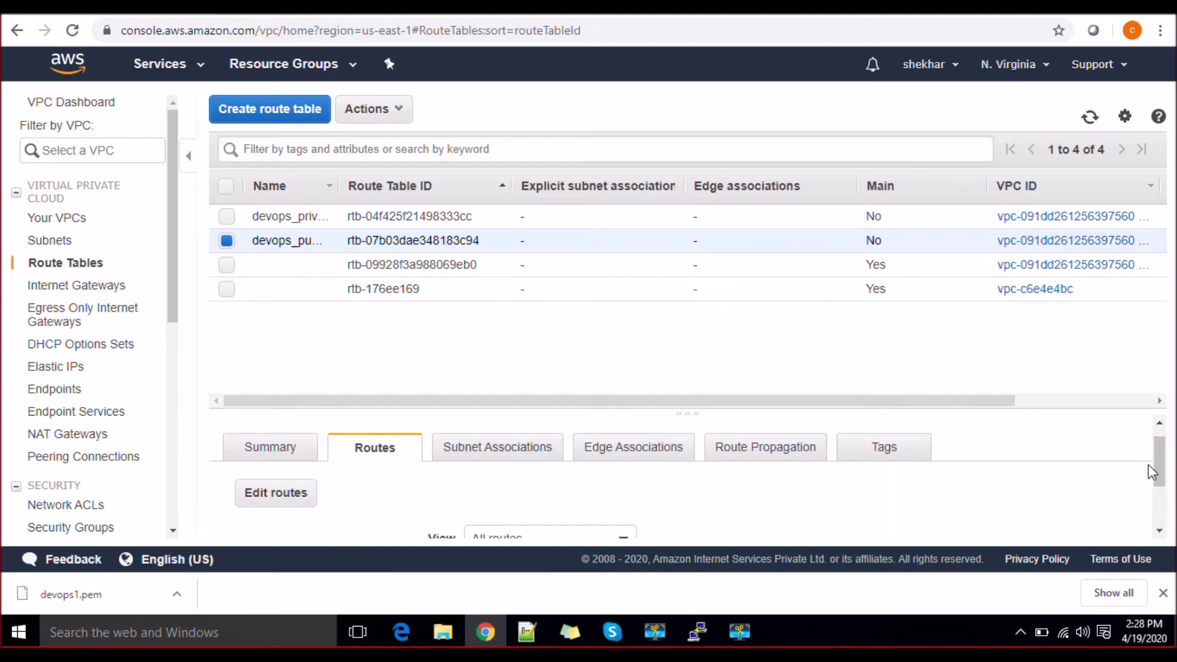
left_click_drag(955, 407, 932, 321)
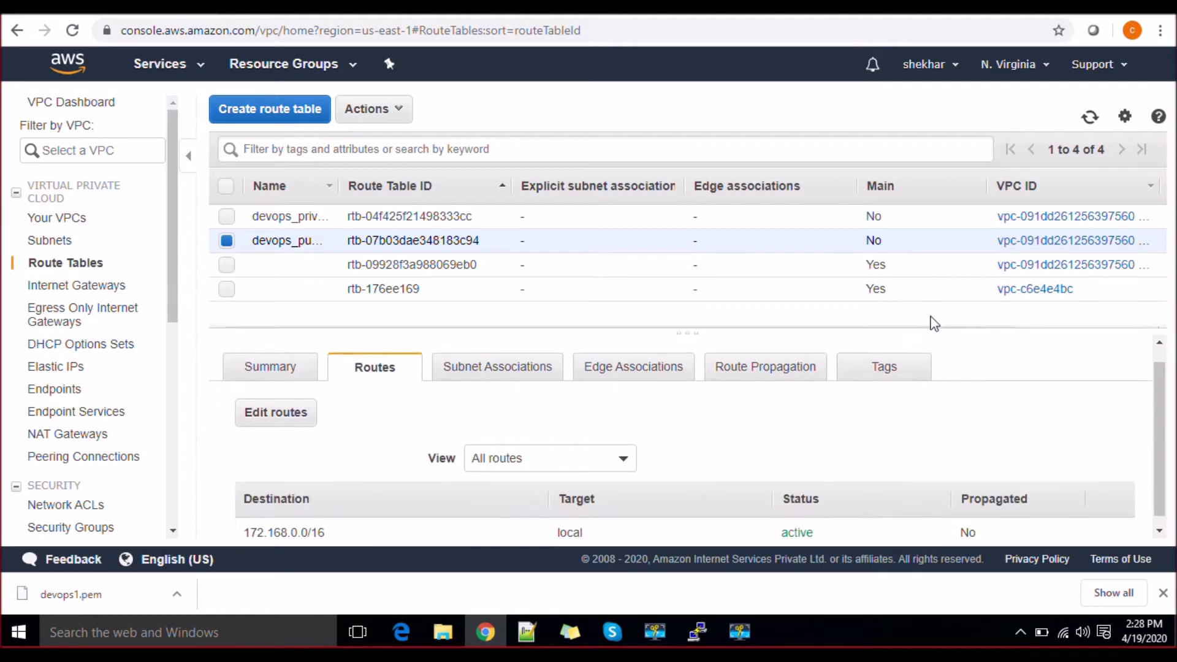
left_click(296, 414)
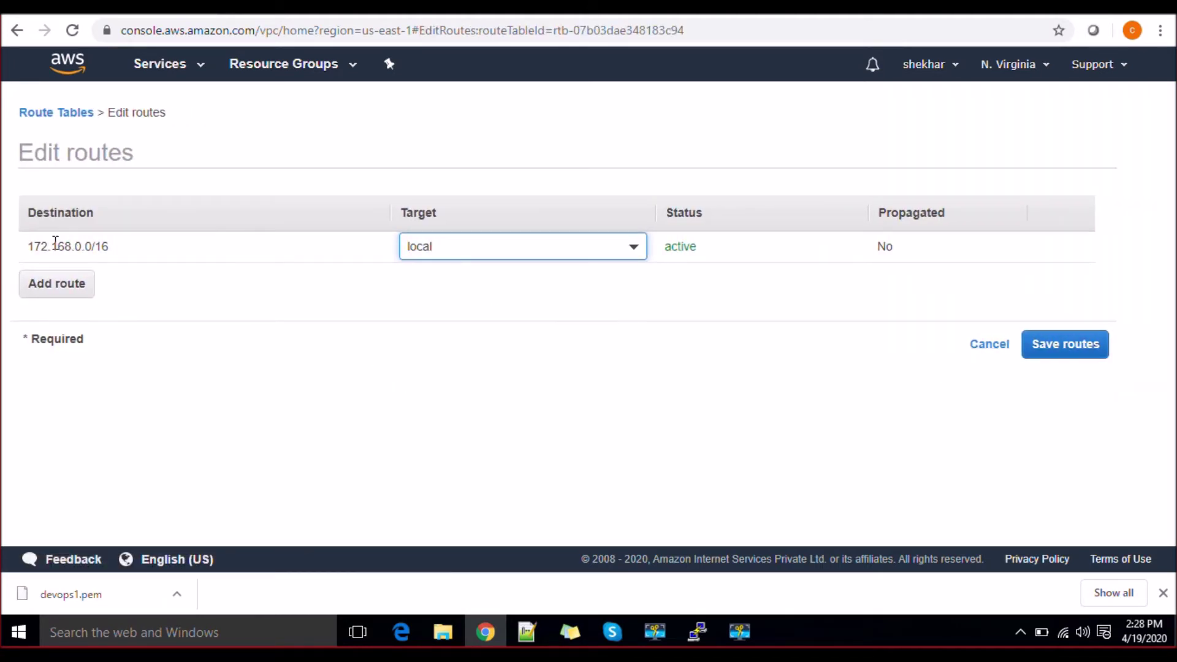
left_click_drag(31, 246, 139, 253)
left_click(100, 247)
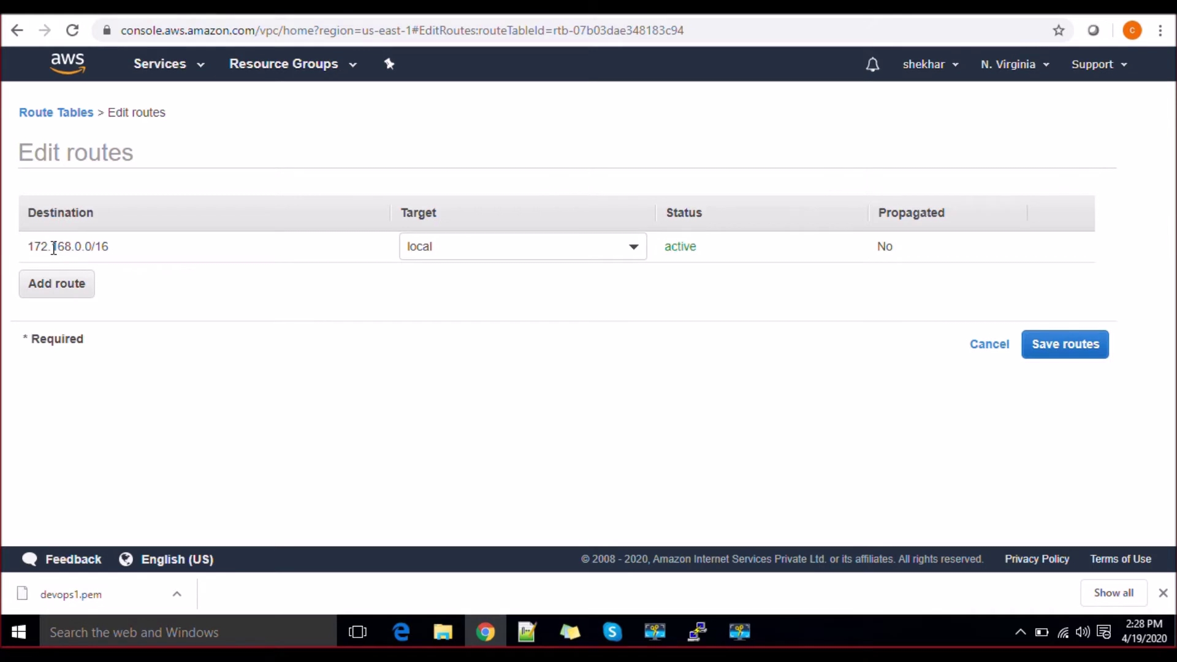
mouse_move(34, 246)
left_mouse_down()
mouse_move(122, 256)
mouse_move(39, 239)
left_mouse_up()
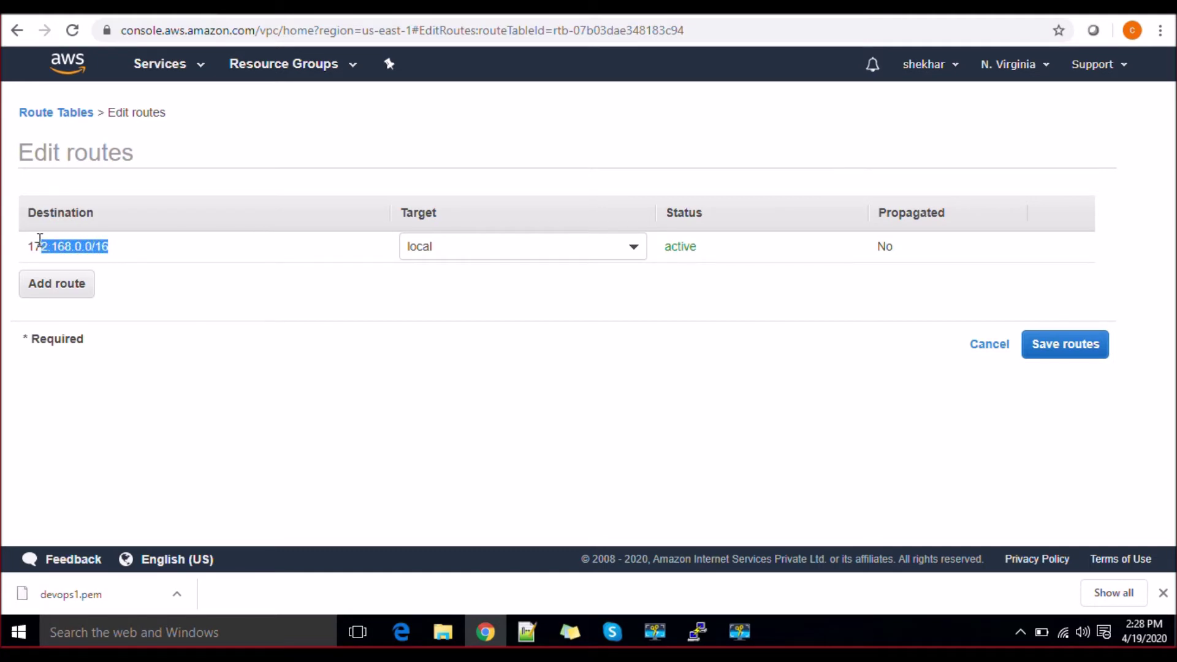
left_click(40, 242)
Step: Add a route with destination 0.0.0.0/0 targeting the devops_Intgw internet gateway and save the public route table's routes
left_click(63, 283)
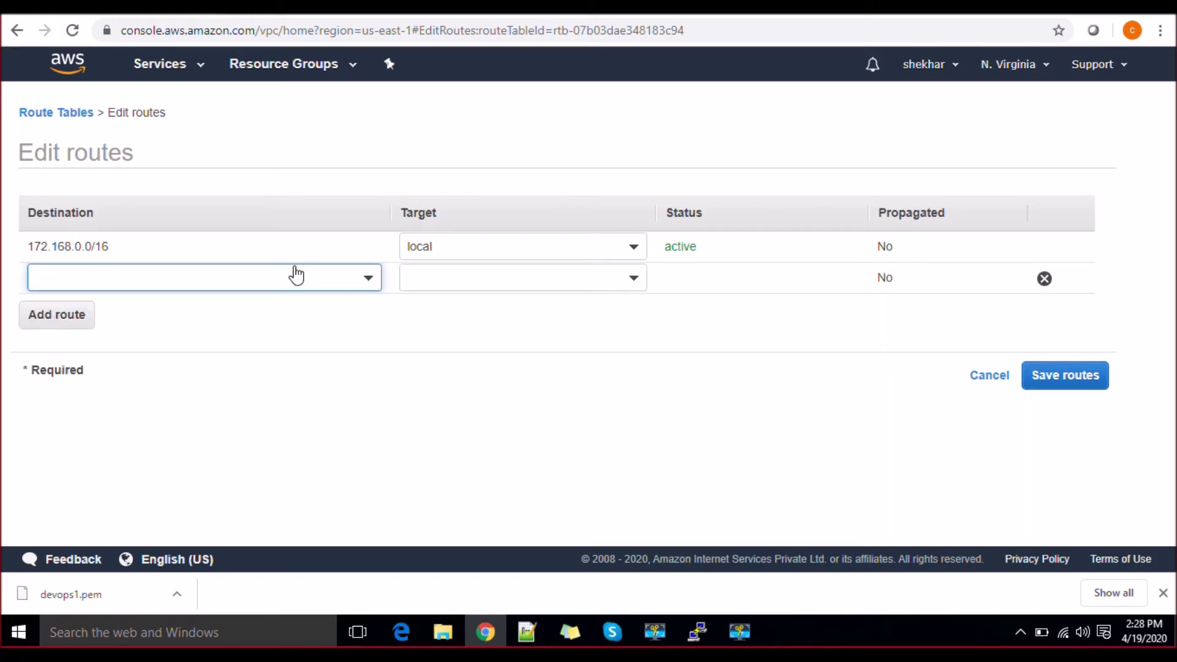
left_click(370, 278)
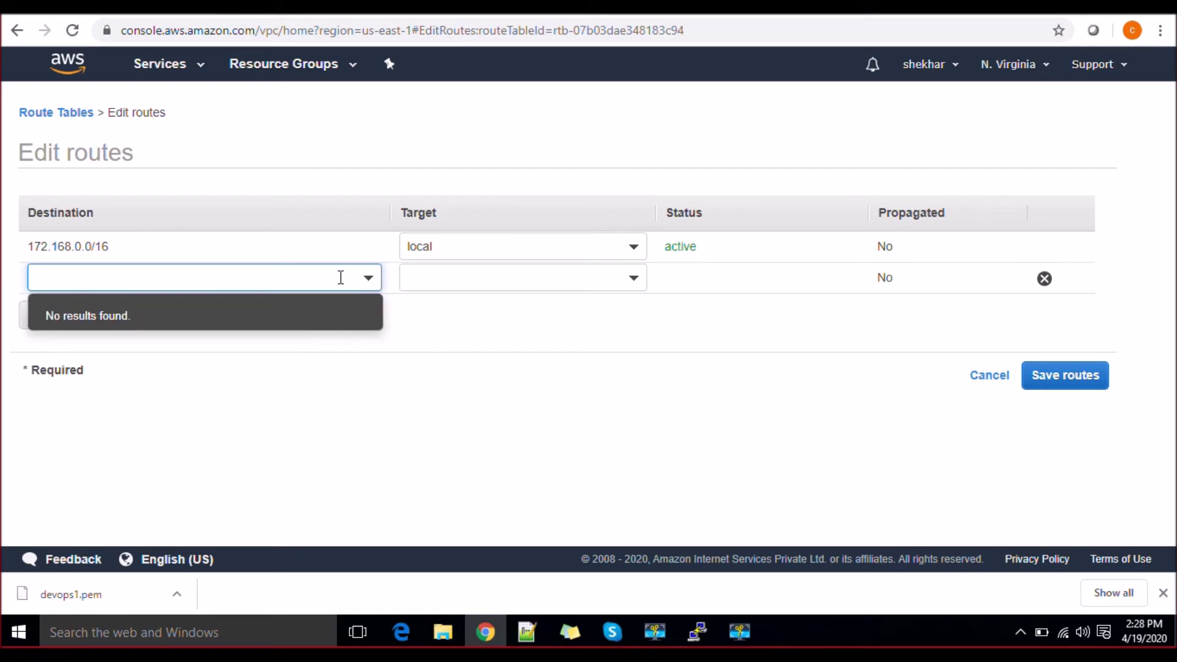
type("0.0.0.0/0")
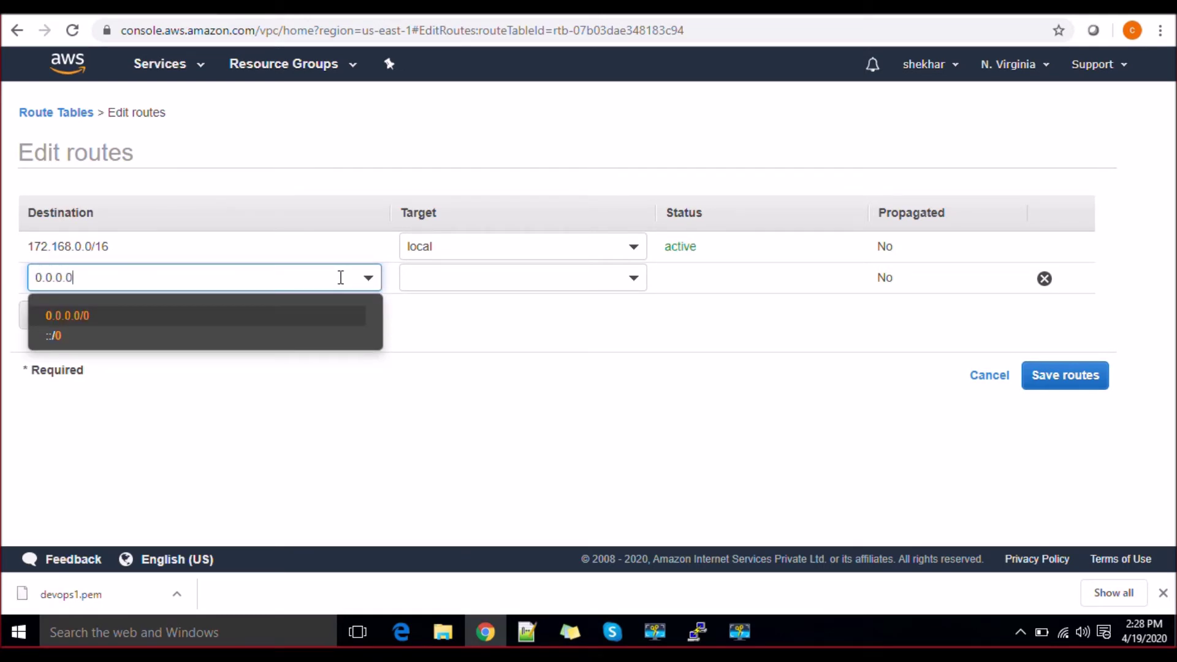
left_click(590, 359)
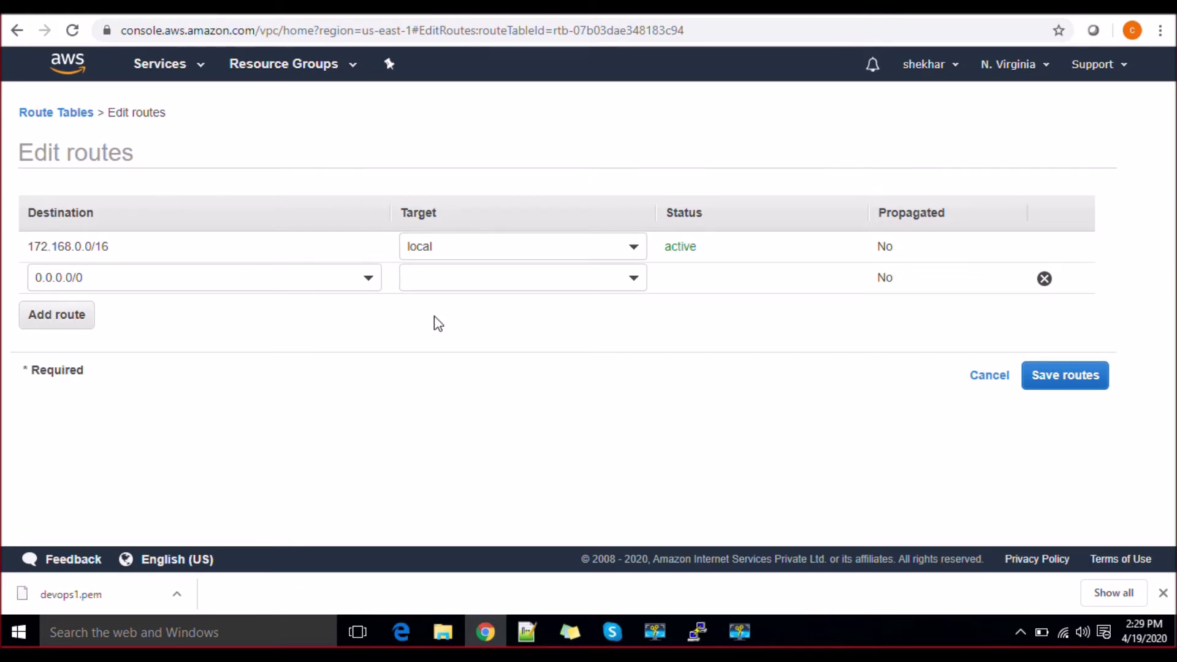
left_click(558, 288)
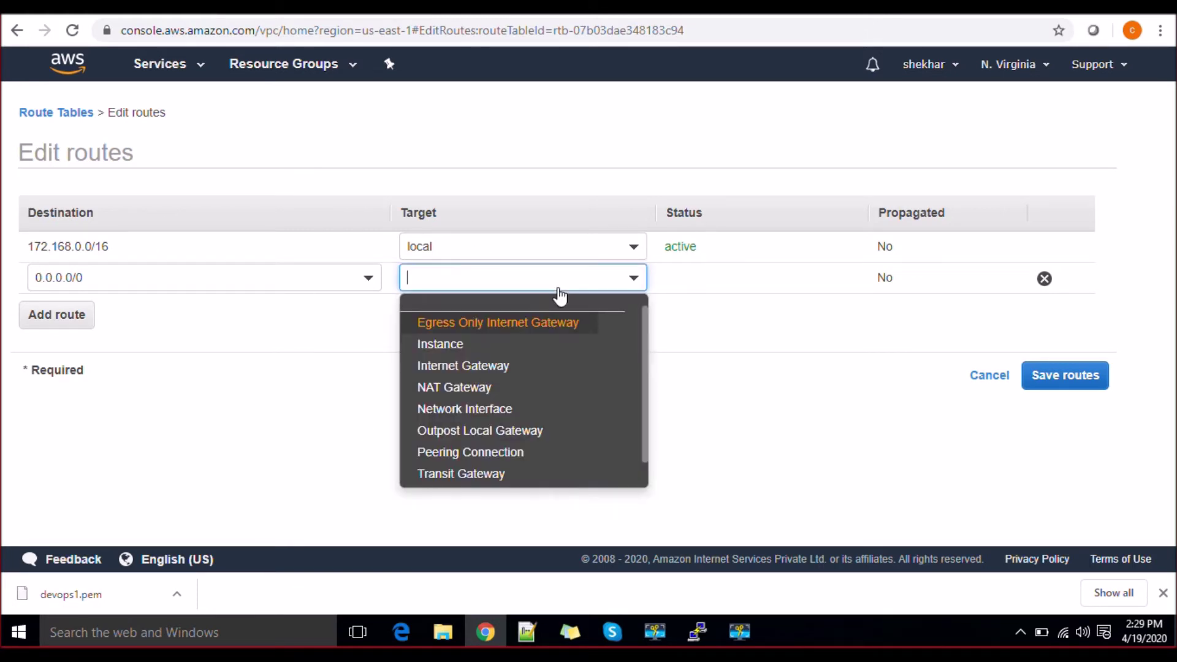
left_click(522, 368)
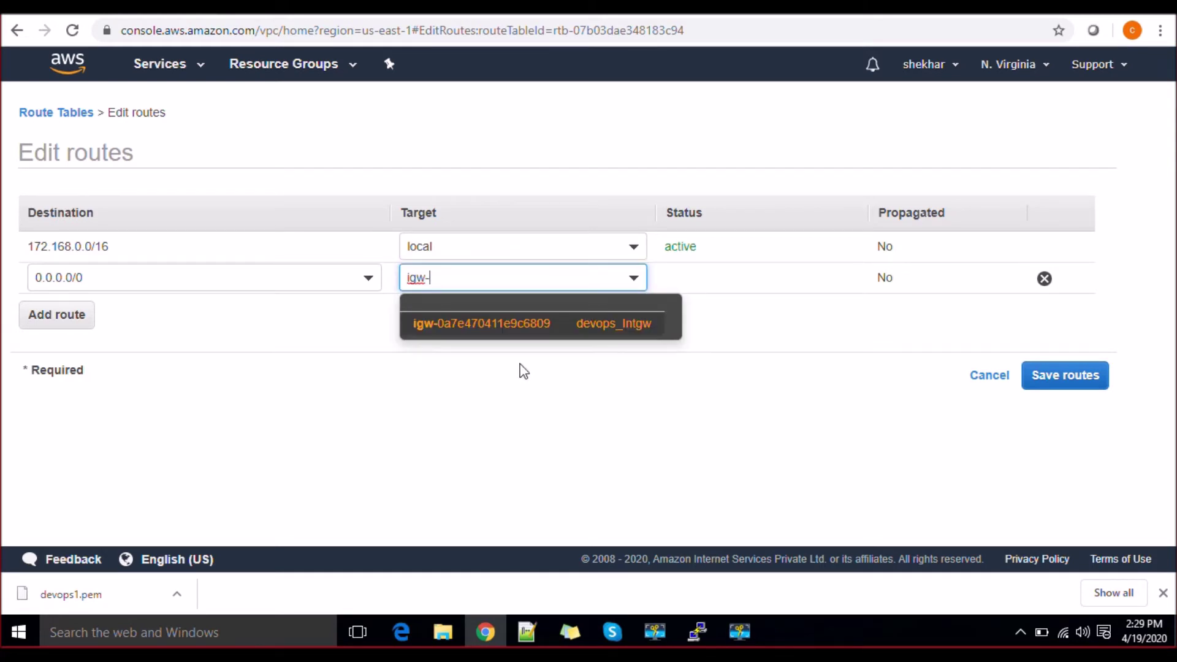
left_click(508, 325)
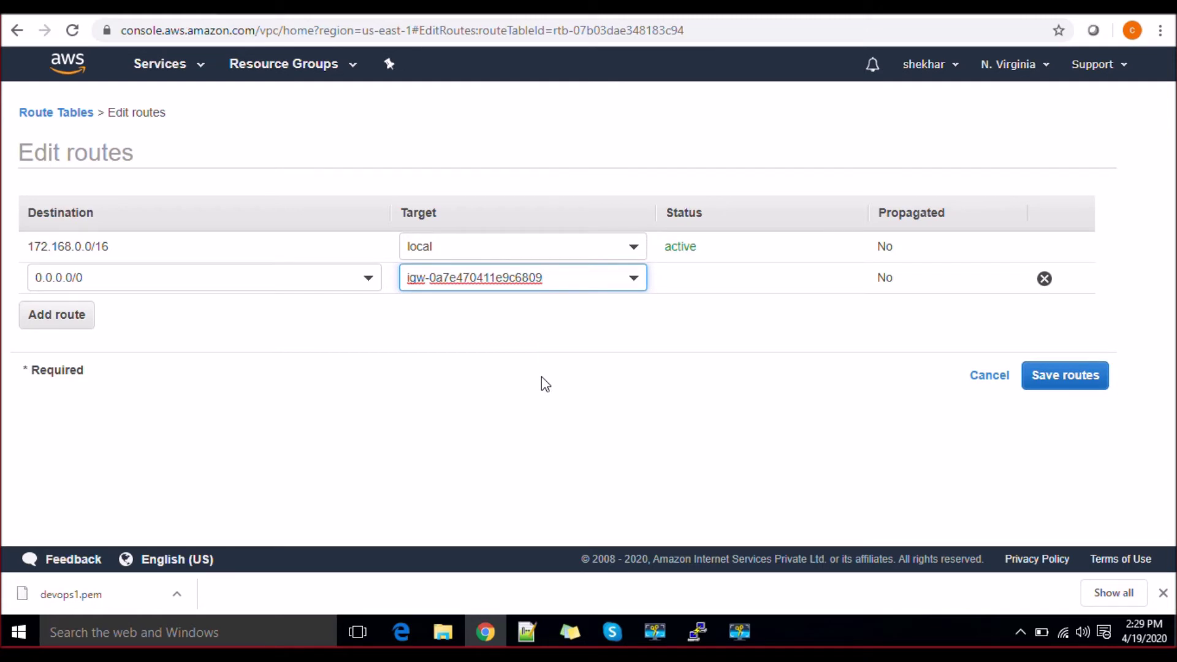
left_click(1078, 380)
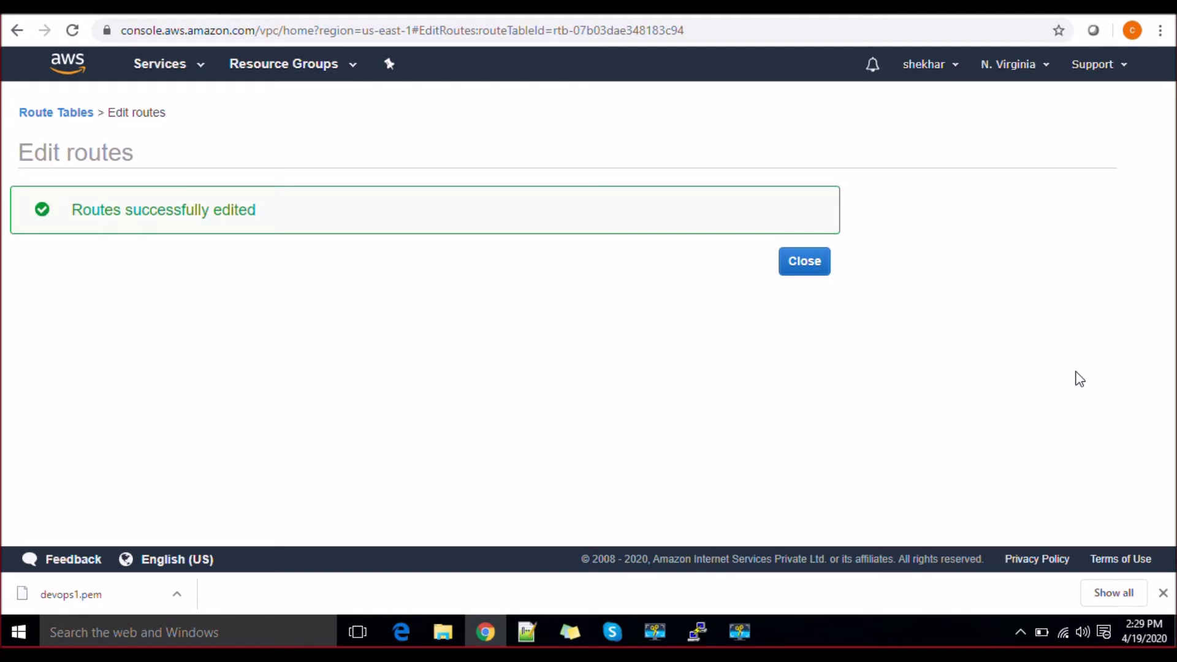
left_click(797, 273)
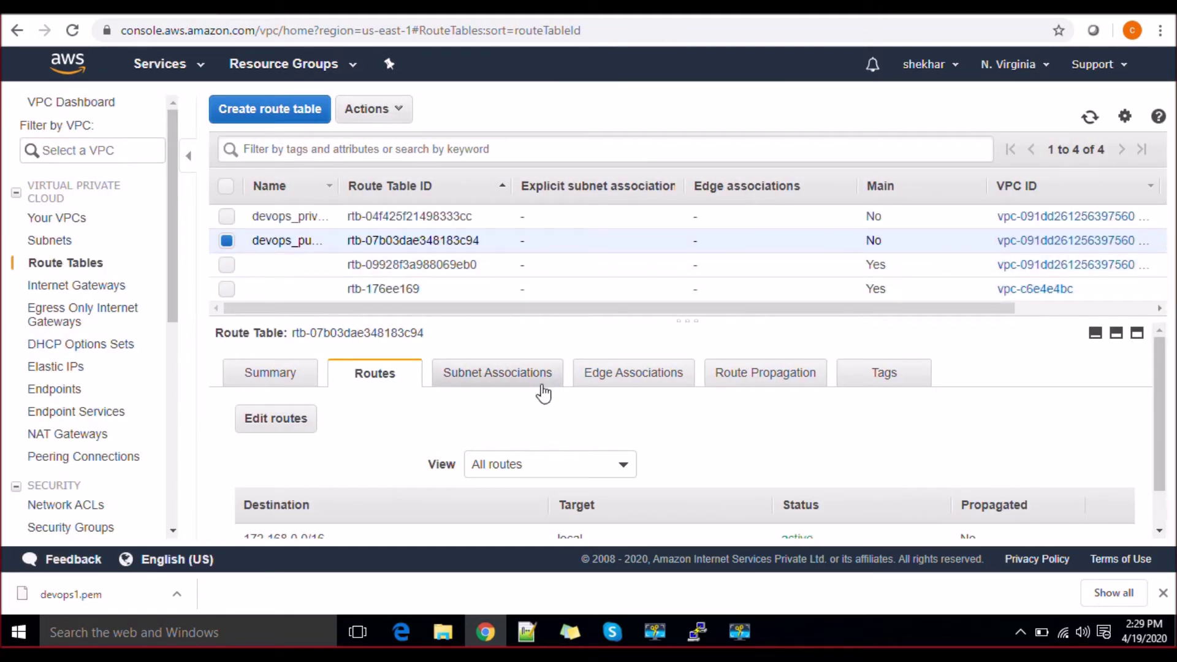
Step: Associate the public subnet 172.168.2.0/24 with the devops_public_route table and review its subnet associations
left_click(540, 390)
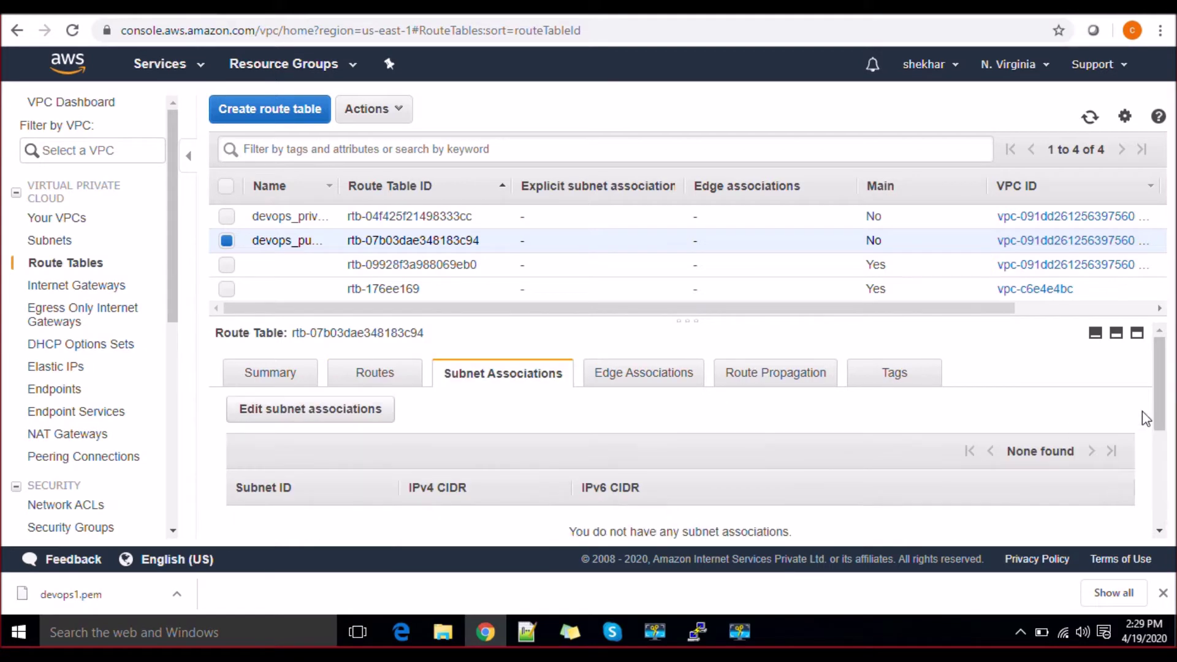
left_click_drag(1158, 384, 1160, 408)
left_click(343, 351)
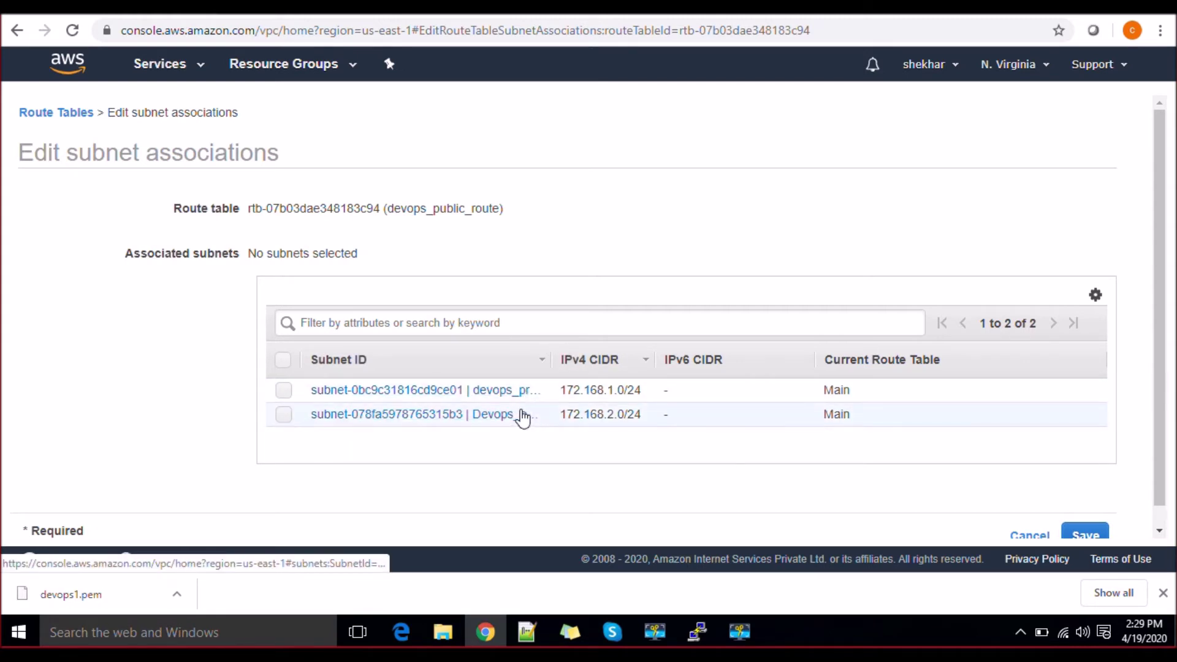
left_click(284, 414)
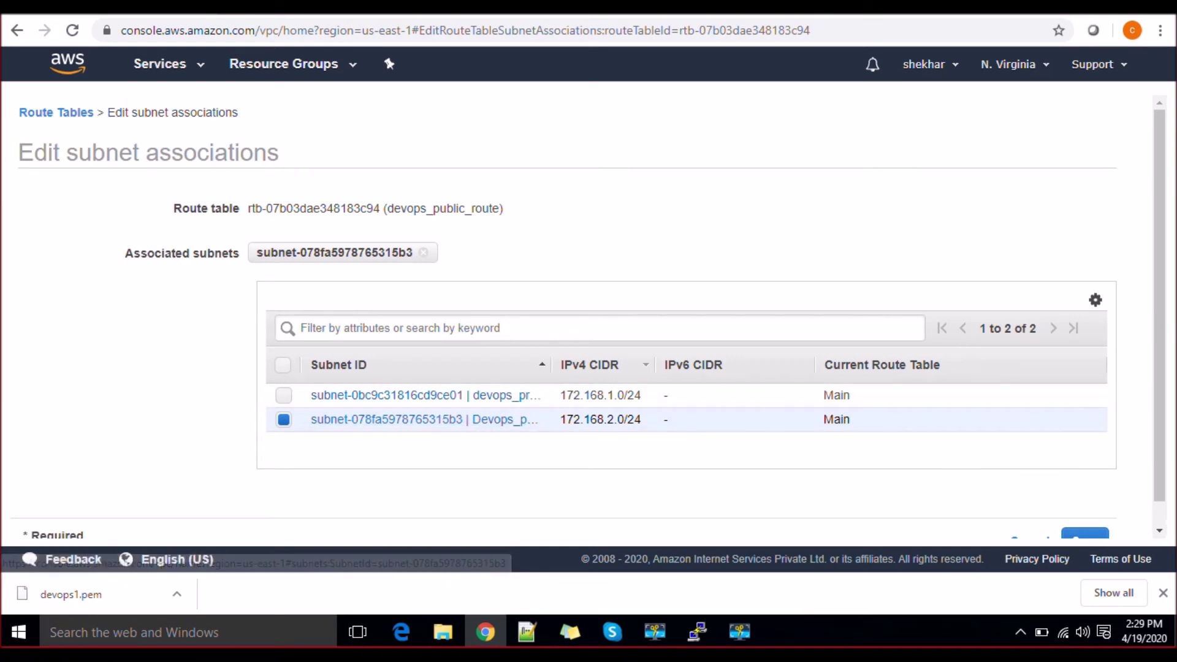
scroll(1149, 402, "down", 1)
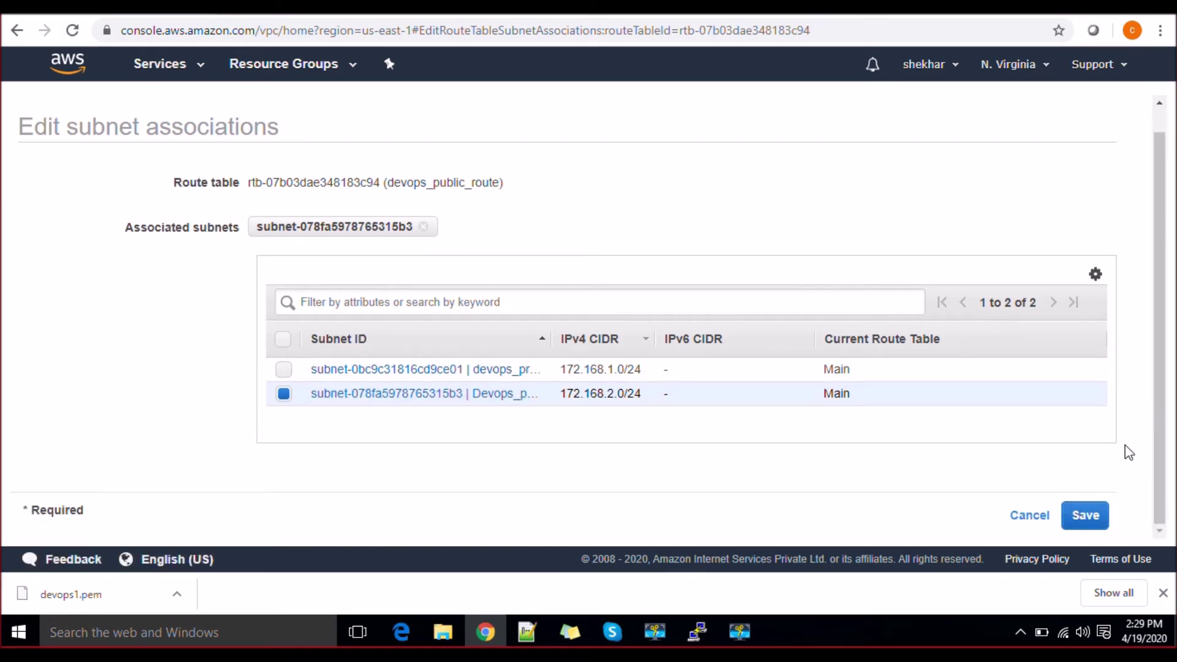
left_click(1085, 518)
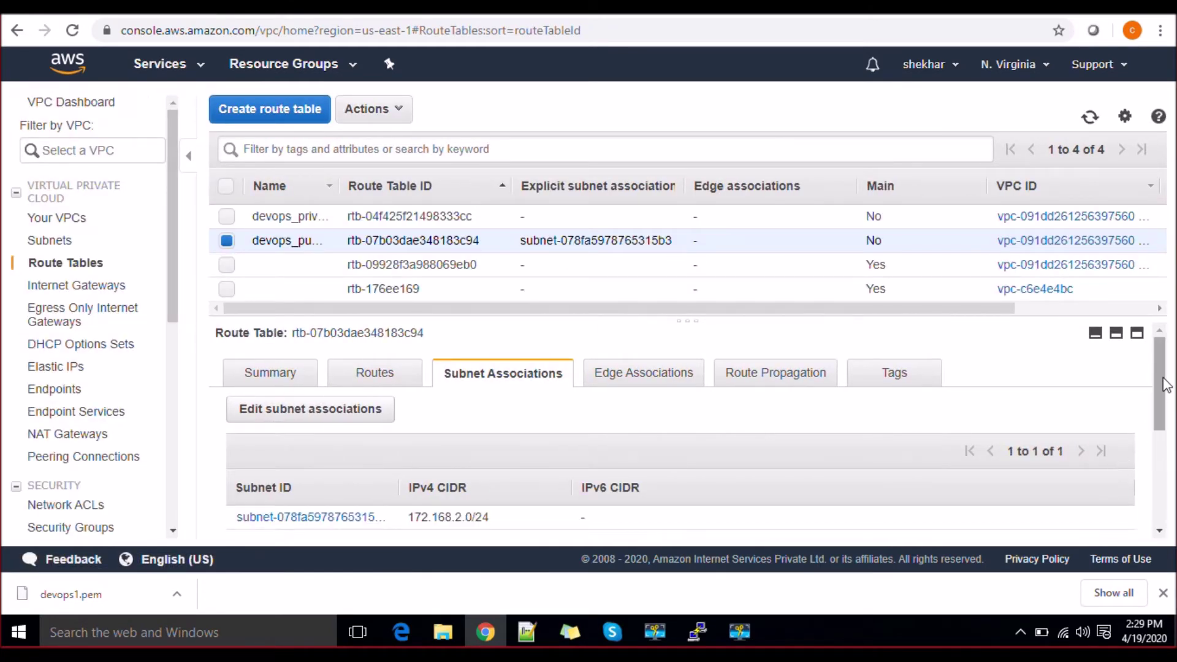
left_click_drag(1167, 380, 1165, 426)
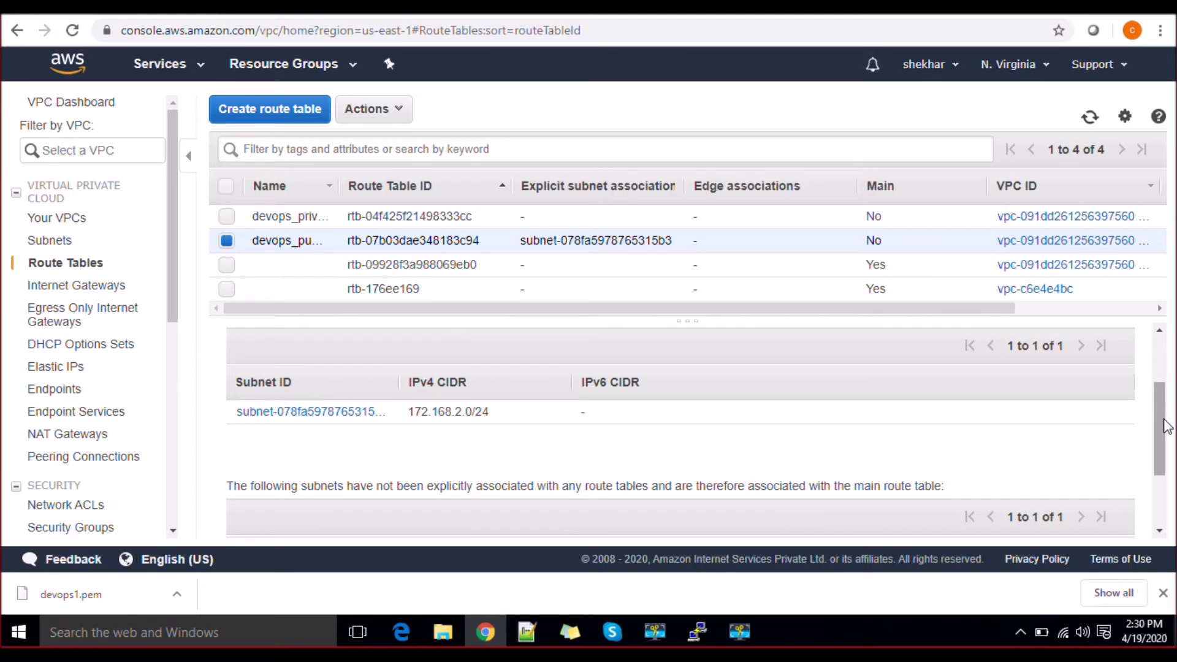
left_click_drag(1162, 417, 1158, 178)
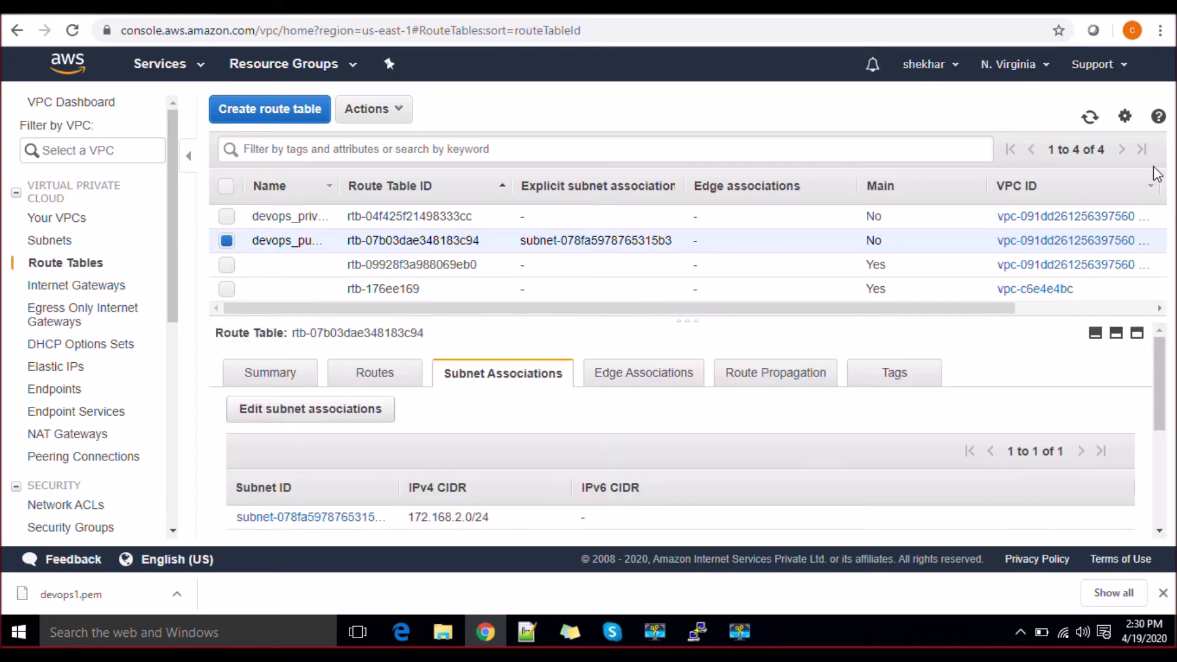
Step: Review the lists of VPCs, subnets and internet gateways created for the Devops_VPC setup
left_click(66, 224)
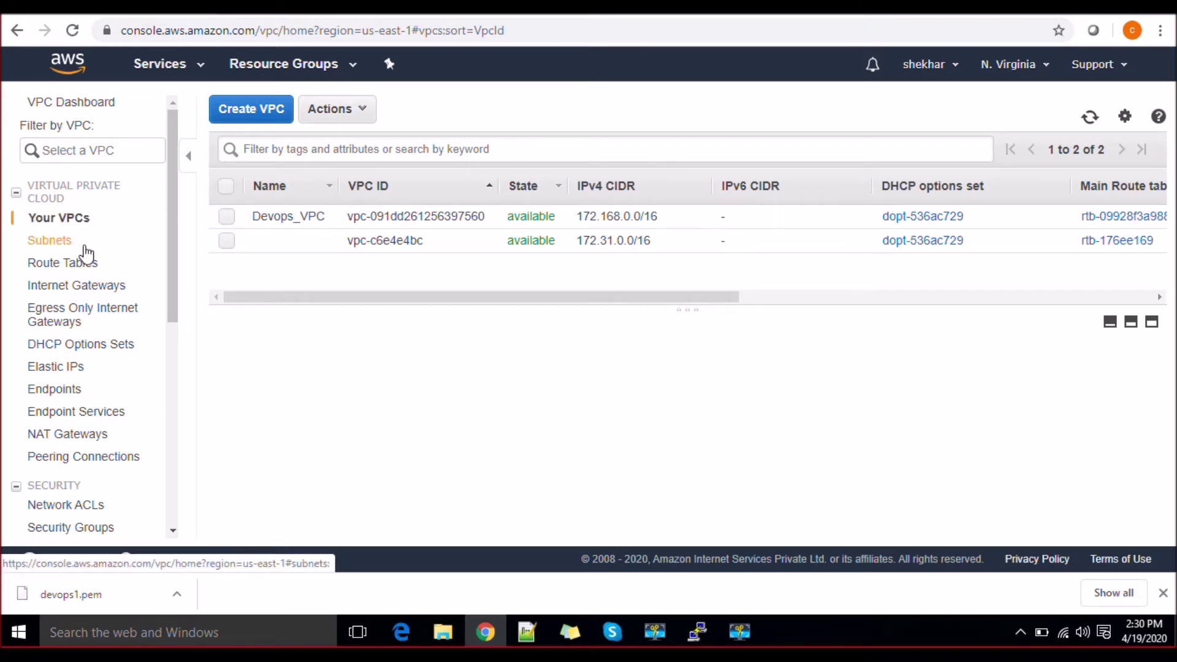
left_click(49, 240)
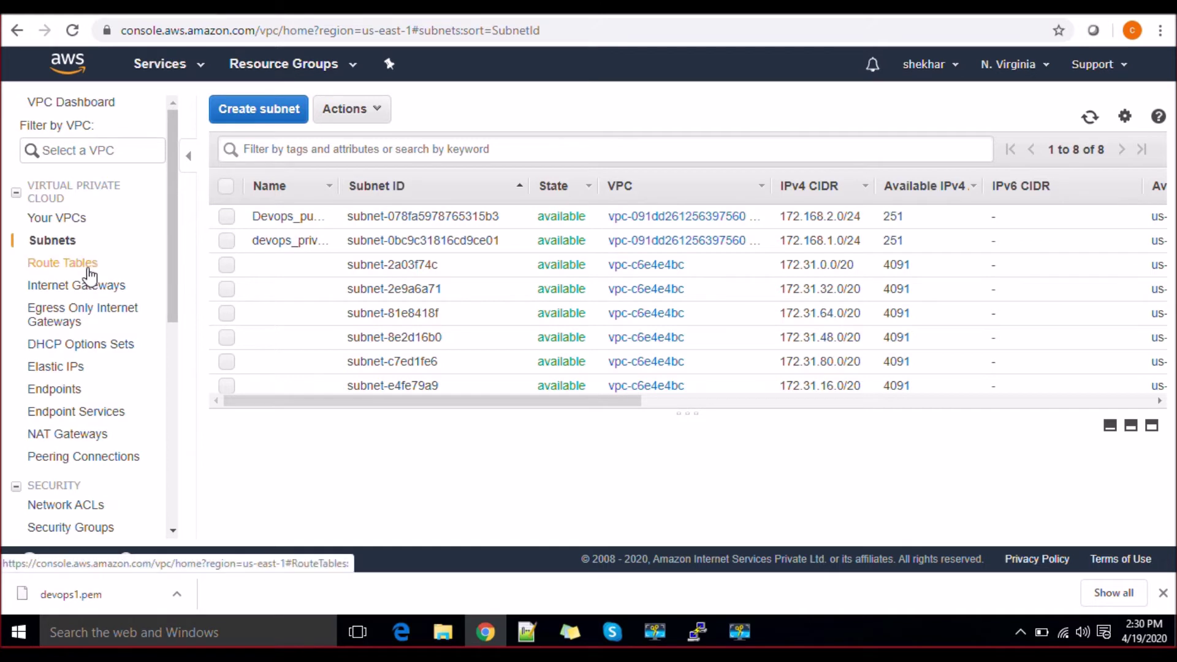
left_click(86, 293)
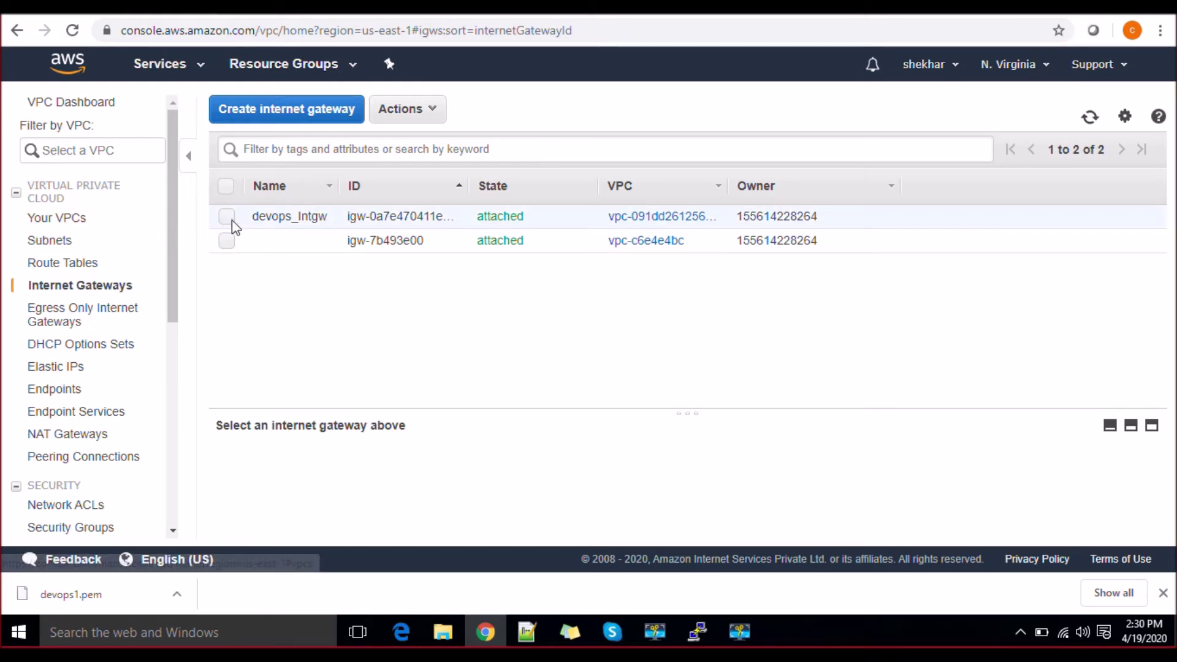
Step: Examine the routes and subnet associations of the devops_public_route table
left_click(92, 264)
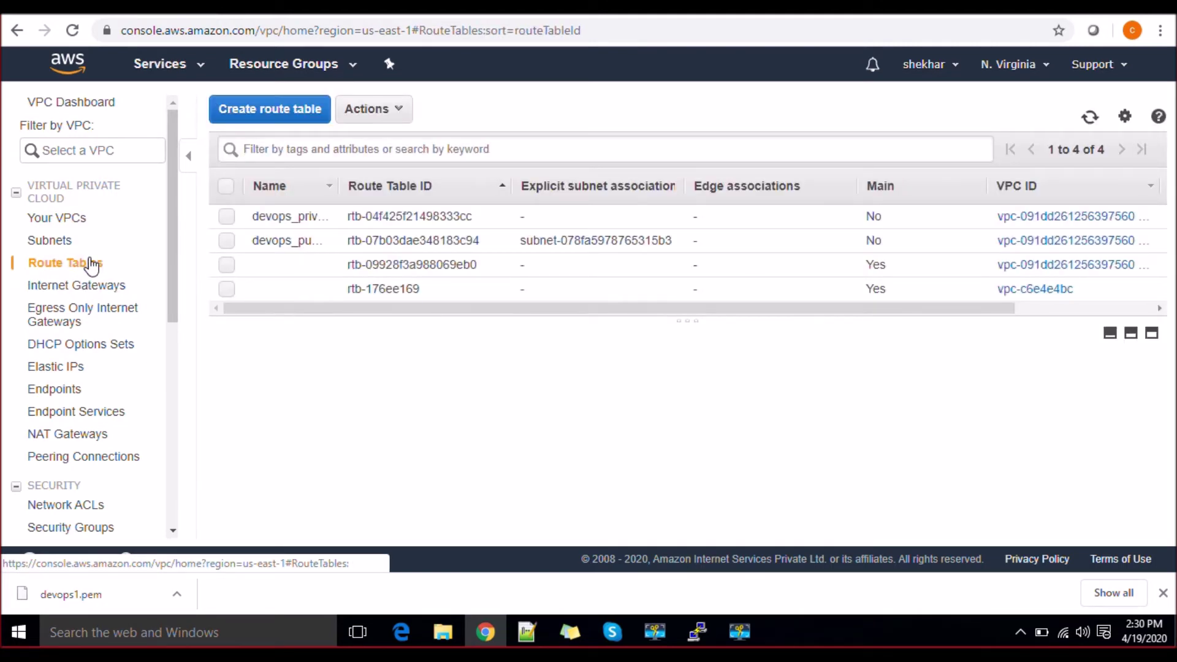
left_click(276, 241)
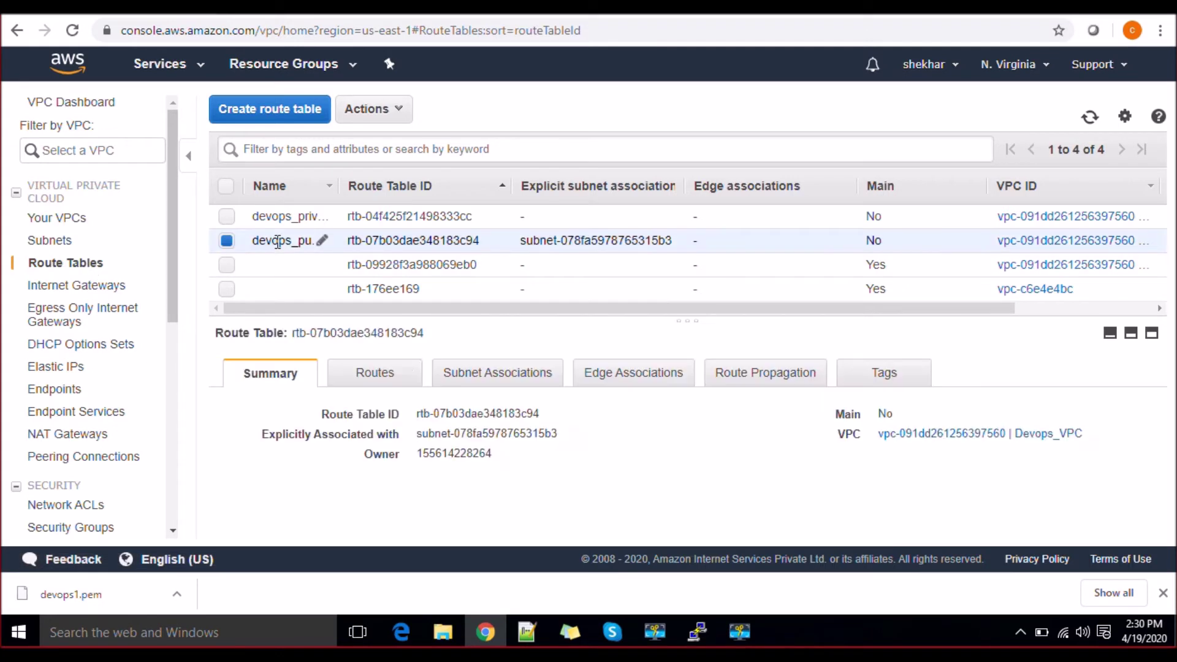
left_click(369, 375)
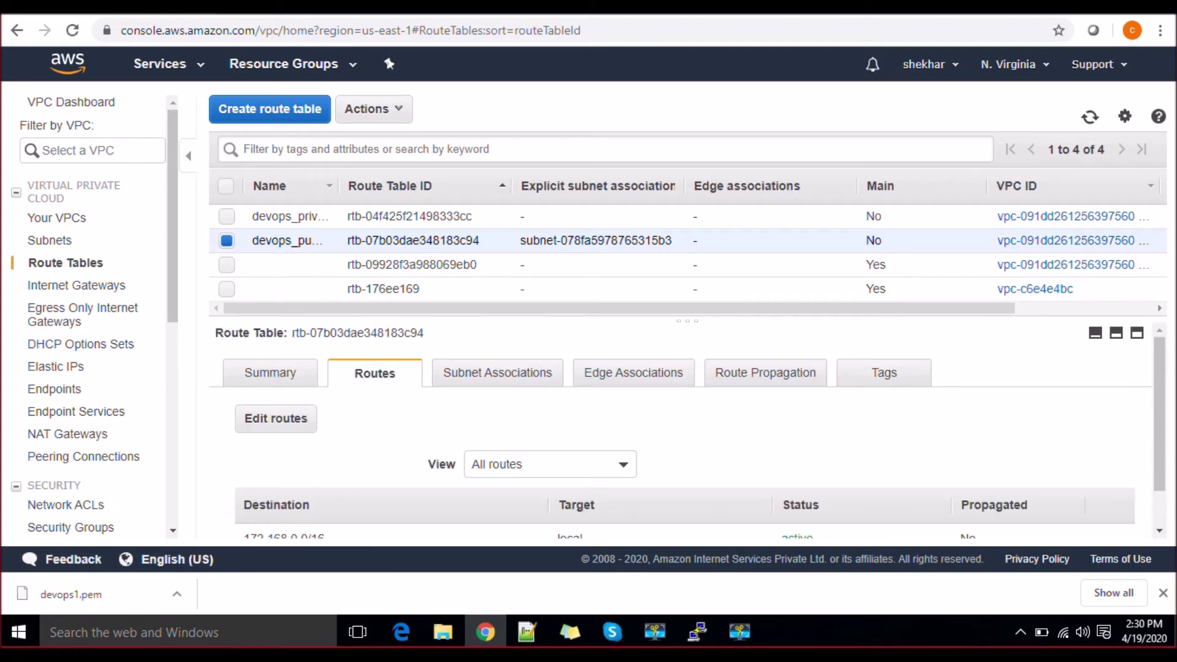
scroll(1167, 408, "down", 1)
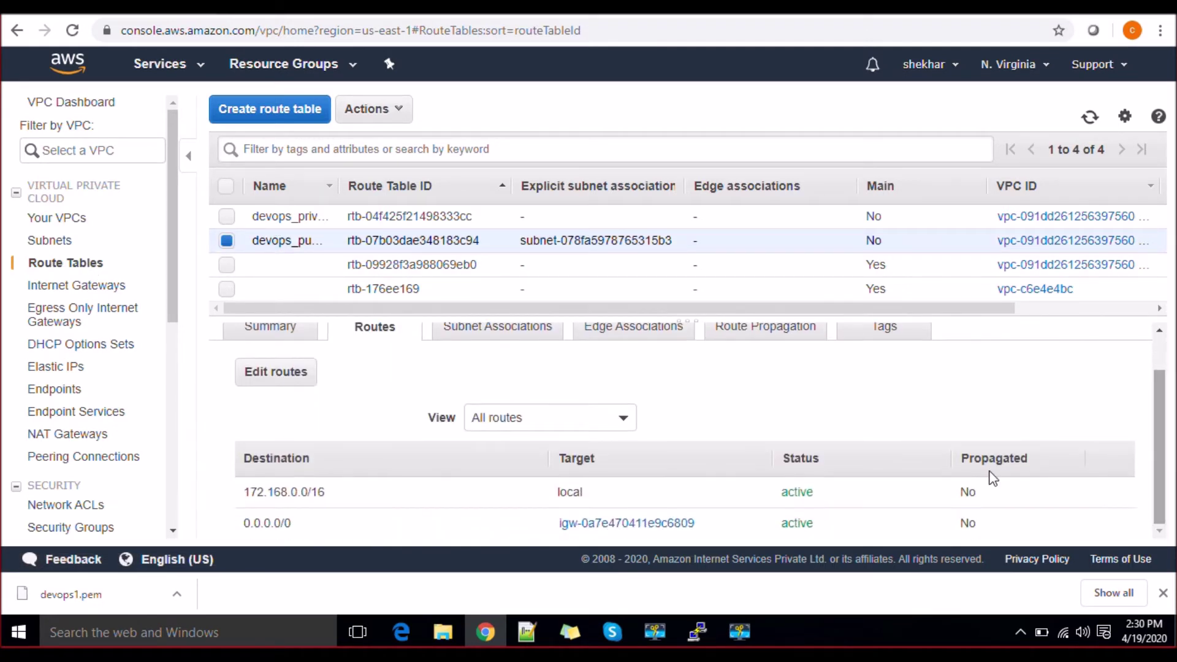
left_click_drag(241, 524, 290, 524)
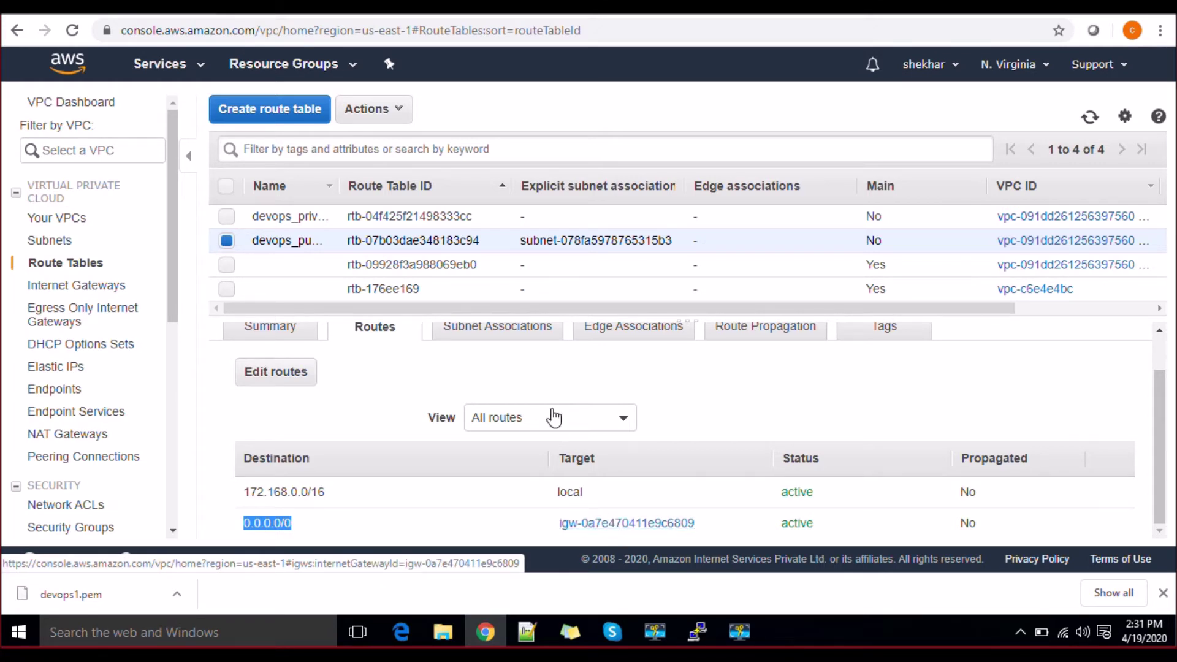
left_click(515, 329)
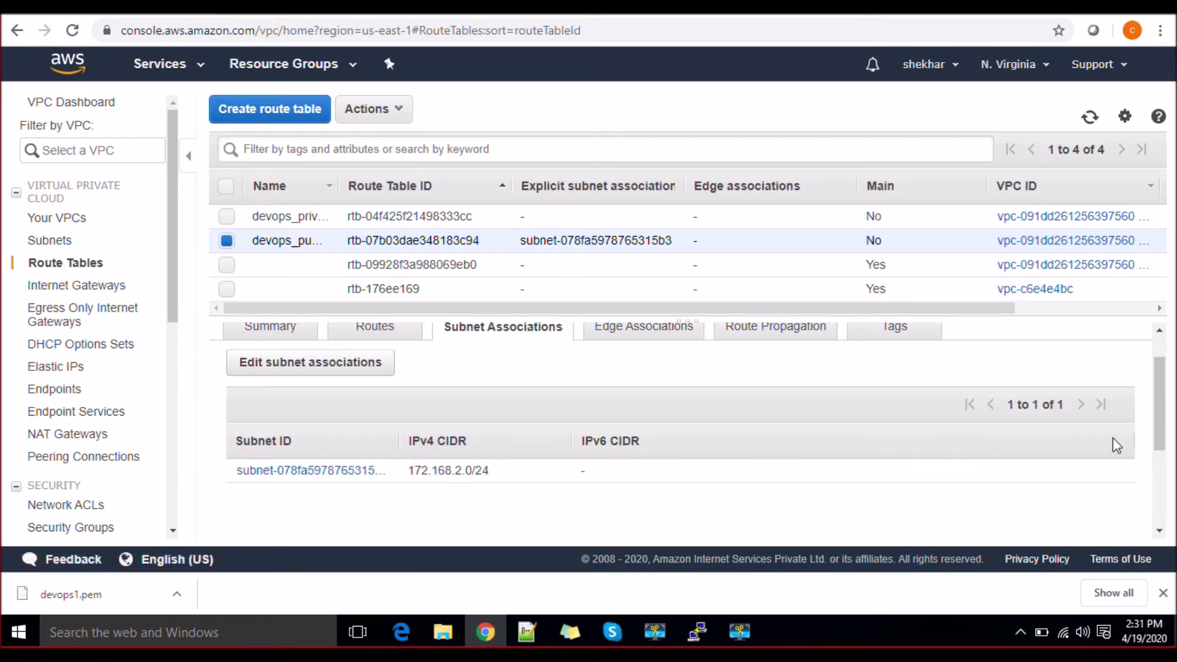
left_click_drag(1157, 415, 1157, 424)
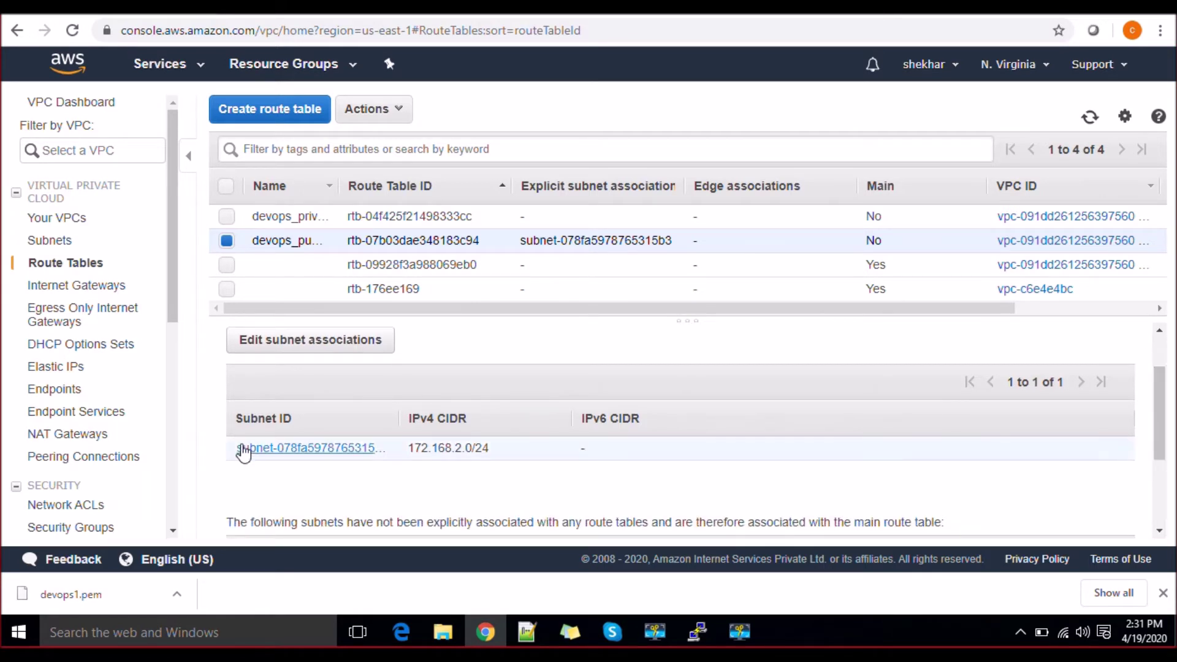
left_click_drag(232, 453, 390, 457)
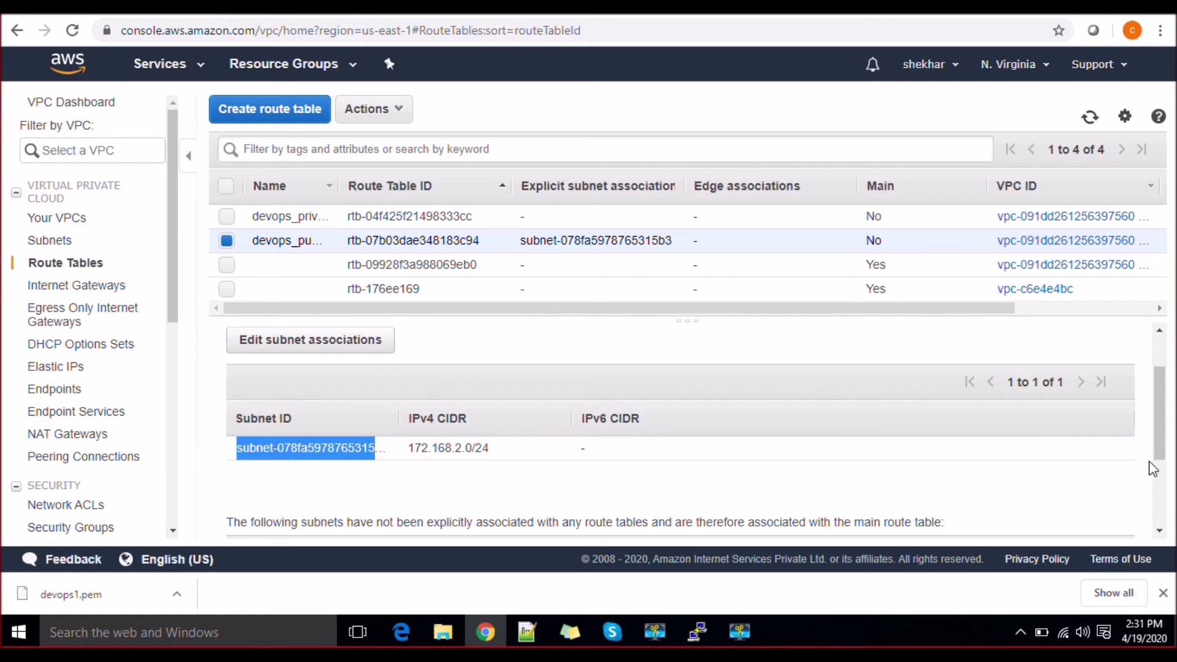
key("ctrl+a")
scroll(607, 435, "up", 2)
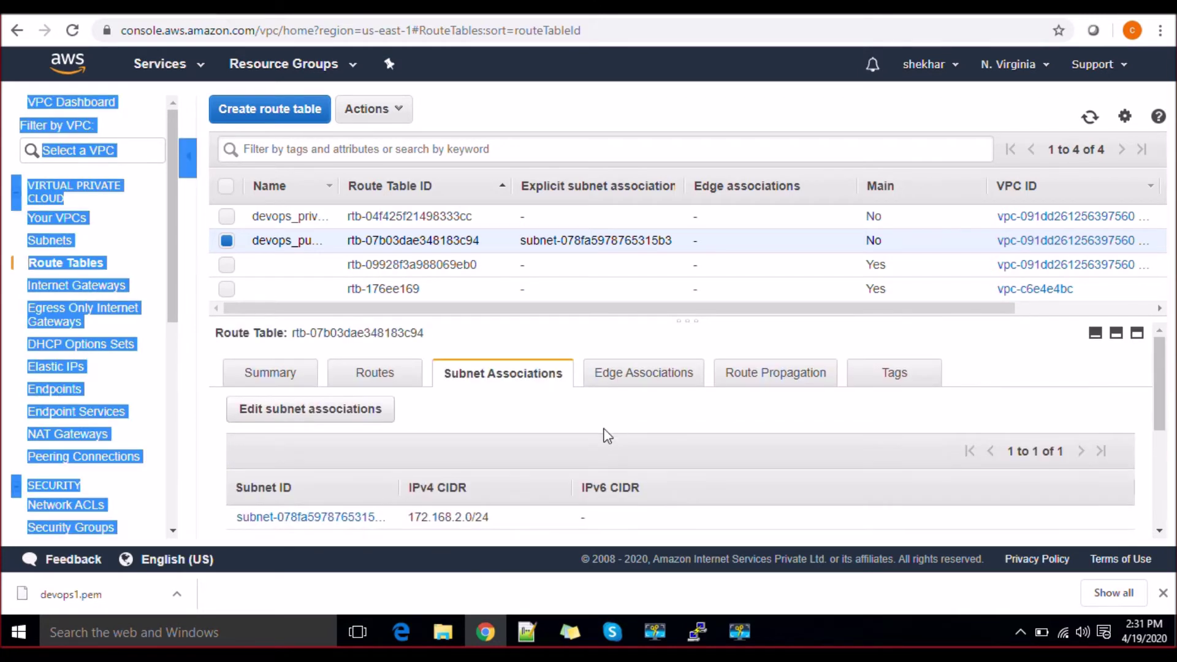
Step: Recheck which routes and which subnet are tied to the devops_public_route table
left_click(350, 372)
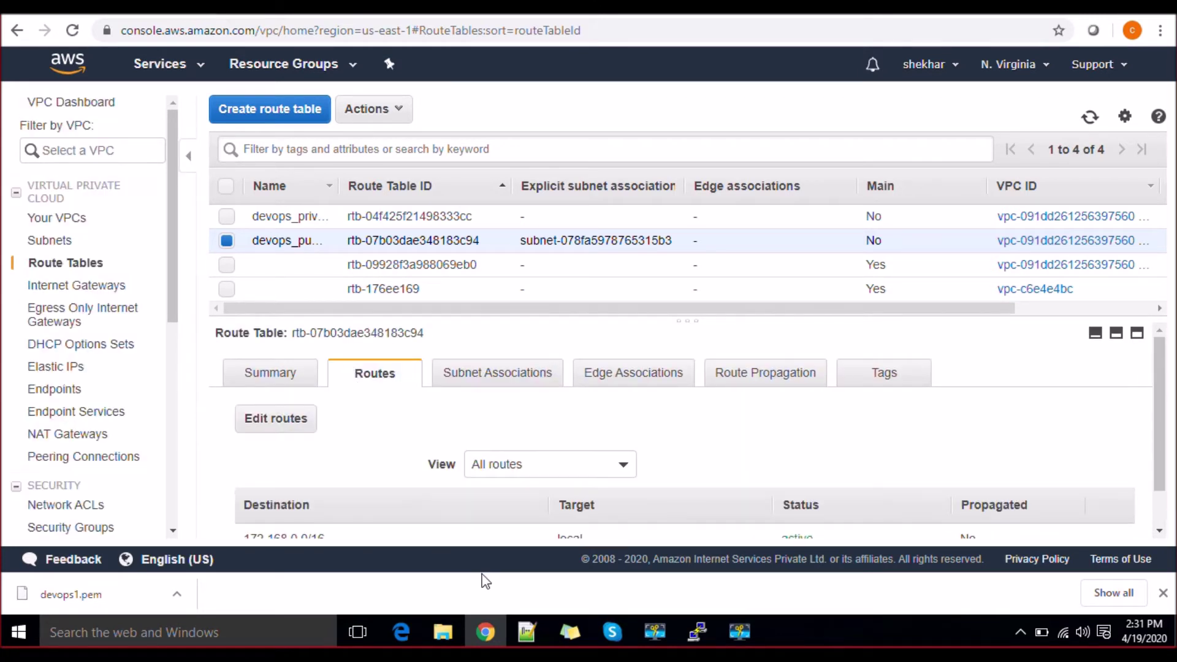
left_click(489, 382)
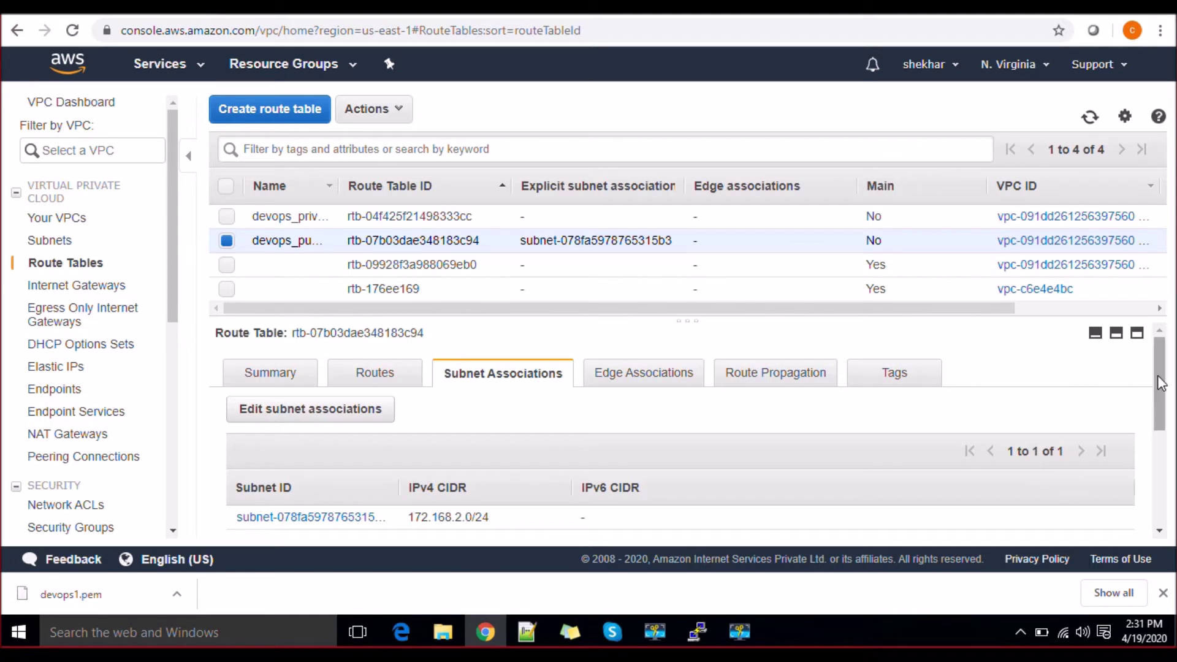
mouse_move(1160, 383)
left_mouse_down()
mouse_move(1167, 465)
mouse_move(1165, 387)
left_mouse_up()
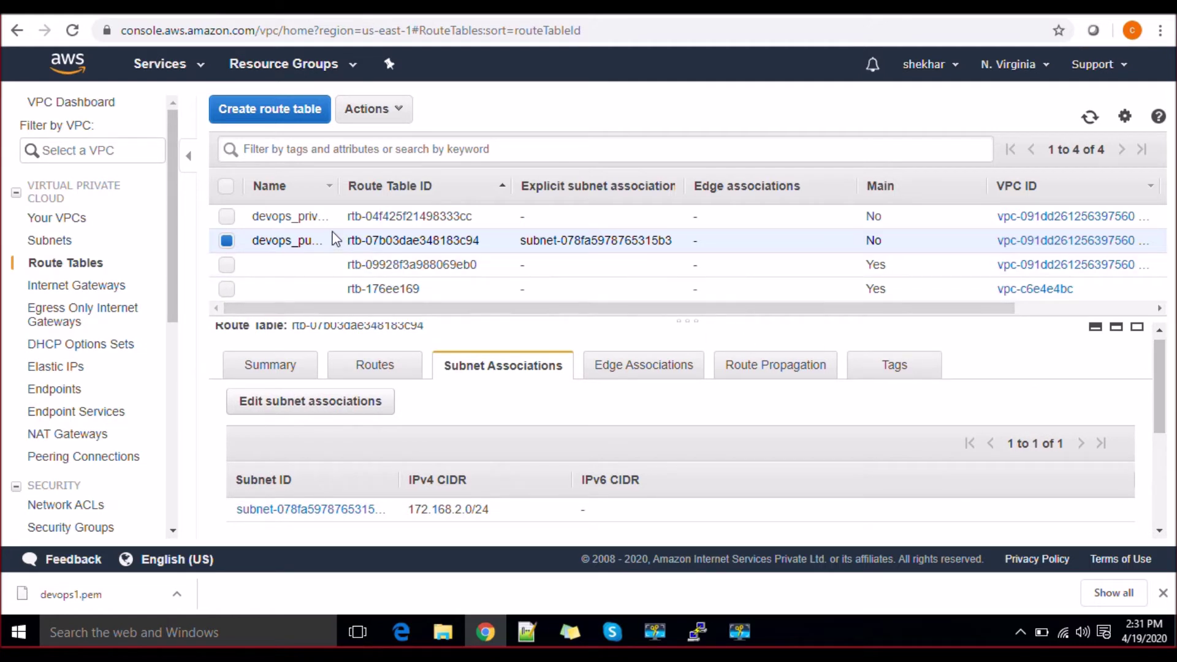
Step: Examine the private route table's subnet associations and routes, and compare its routes with those of the public route table
left_click(312, 217)
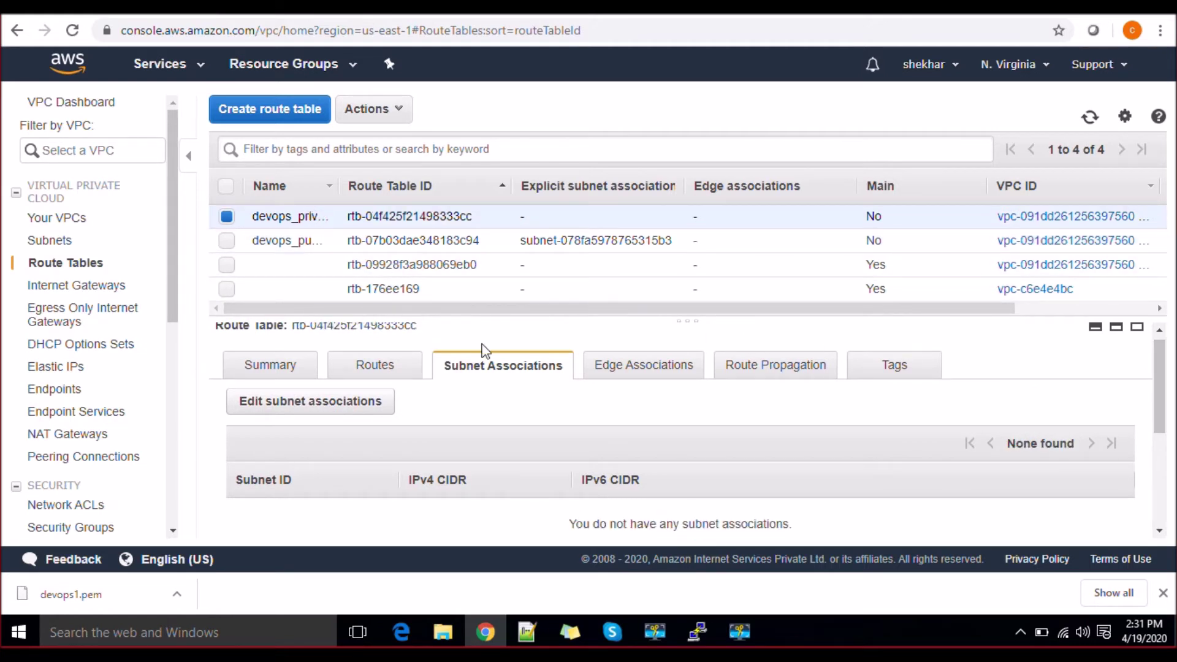
left_click(394, 374)
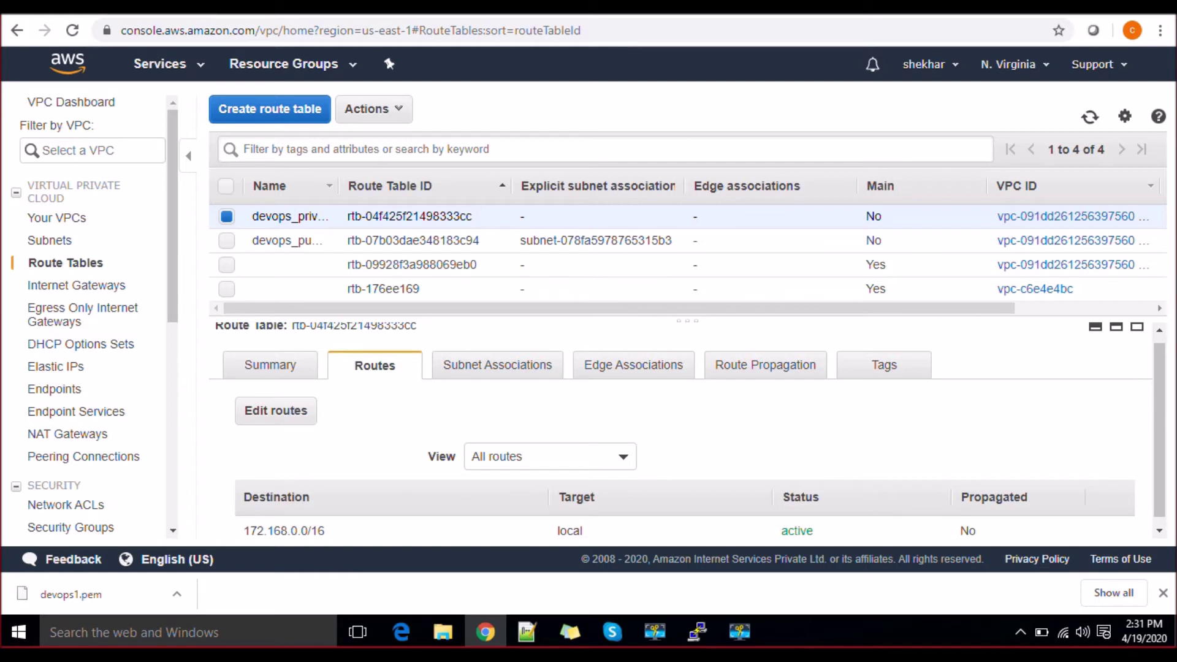
scroll(1158, 398, "down", 1)
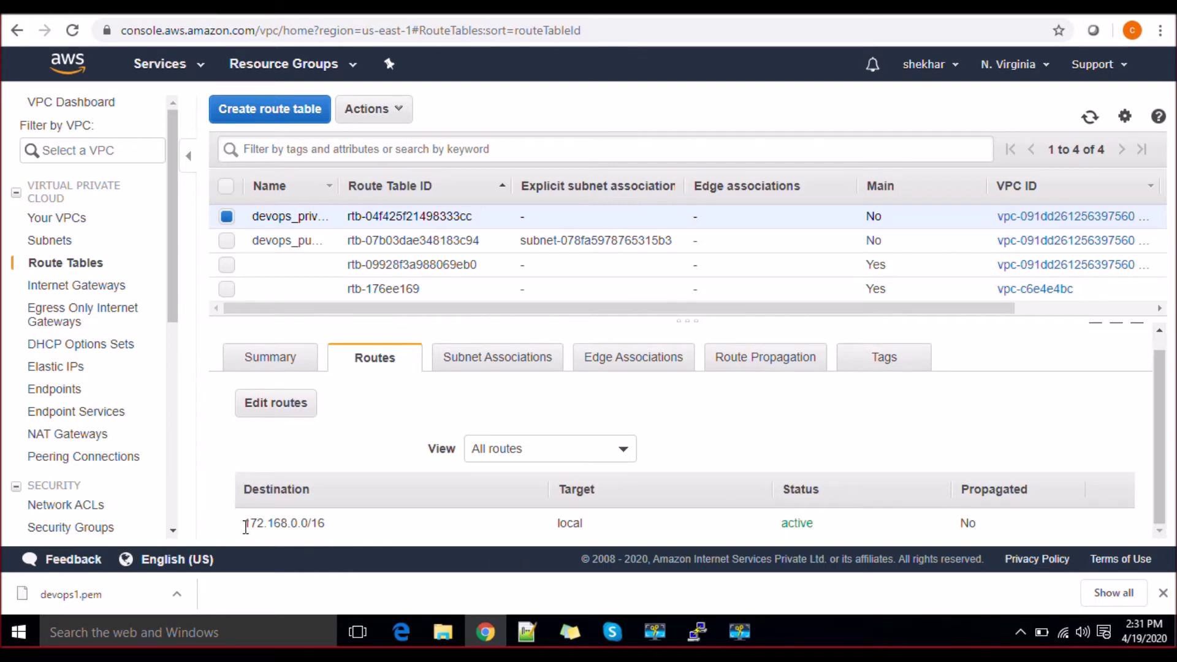
left_click_drag(246, 529, 341, 530)
key("shift+Left")
key("shift+Left")
key("shift+Left")
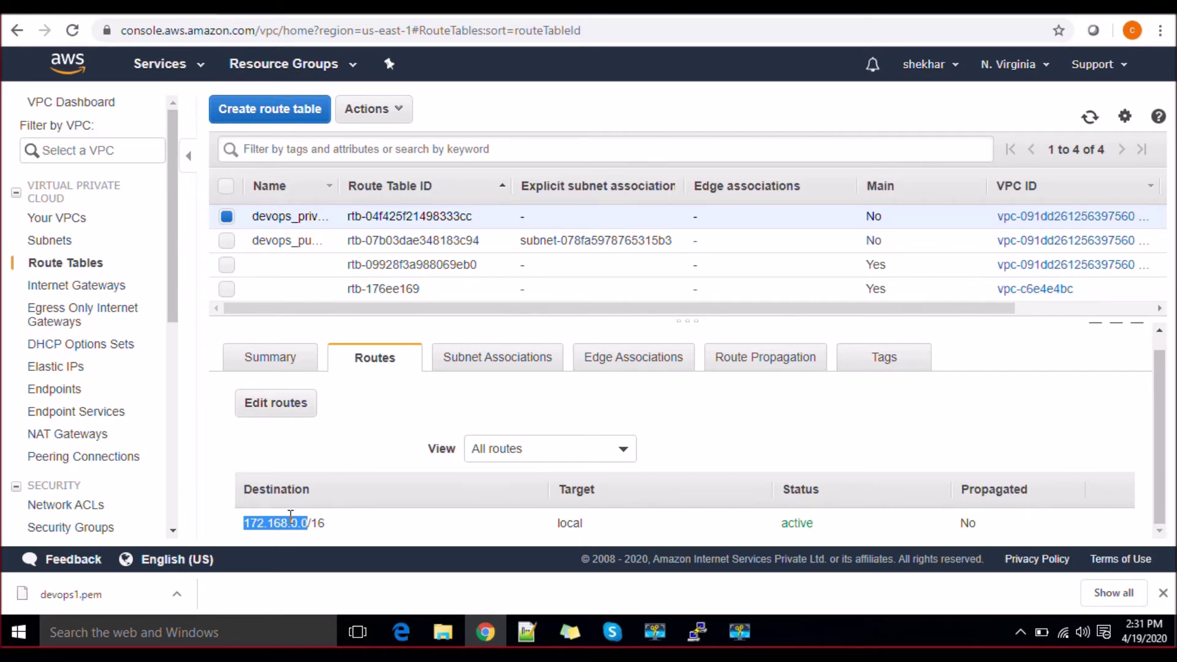
left_click(295, 238)
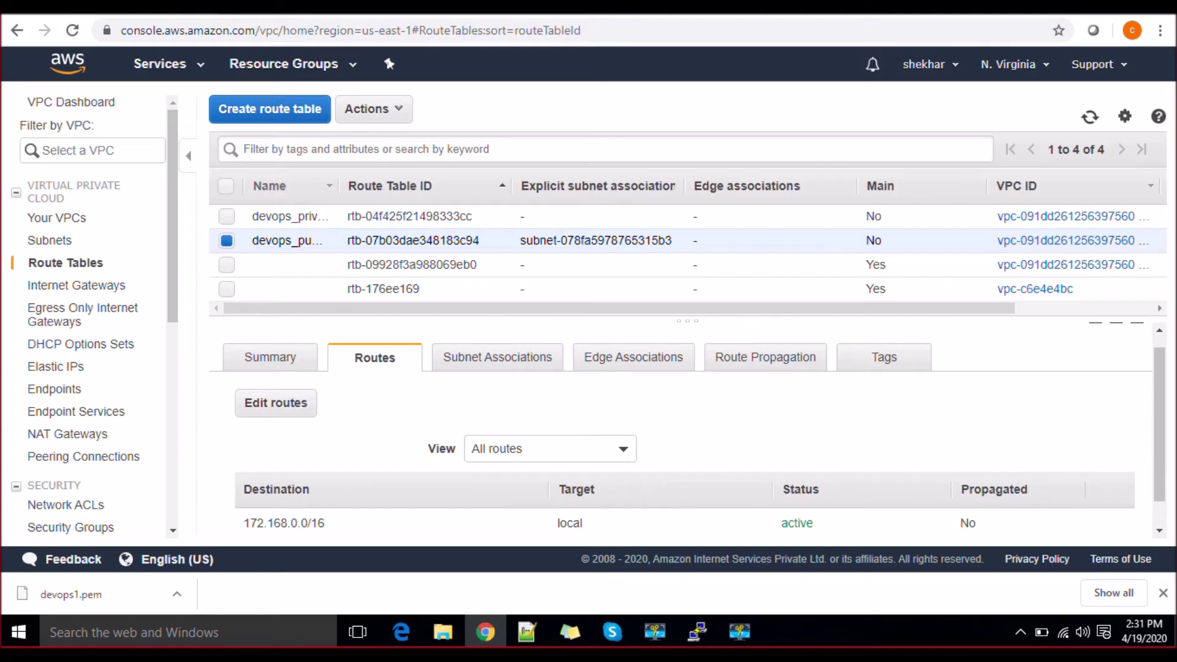
left_click(282, 216)
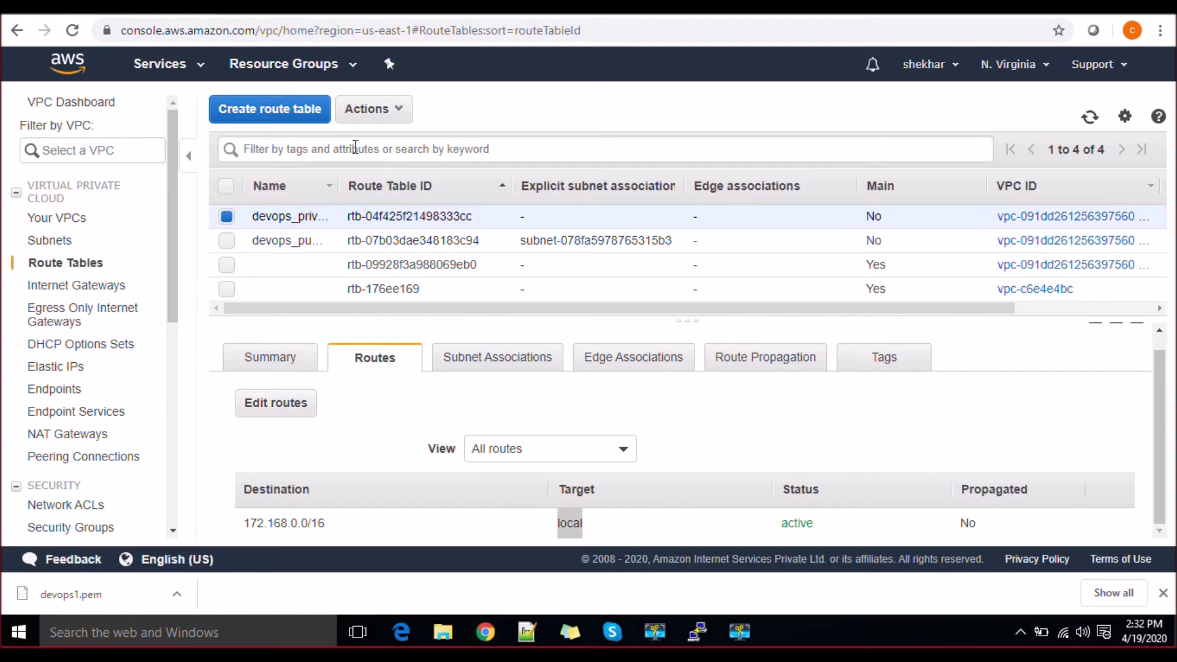
left_click(426, 150)
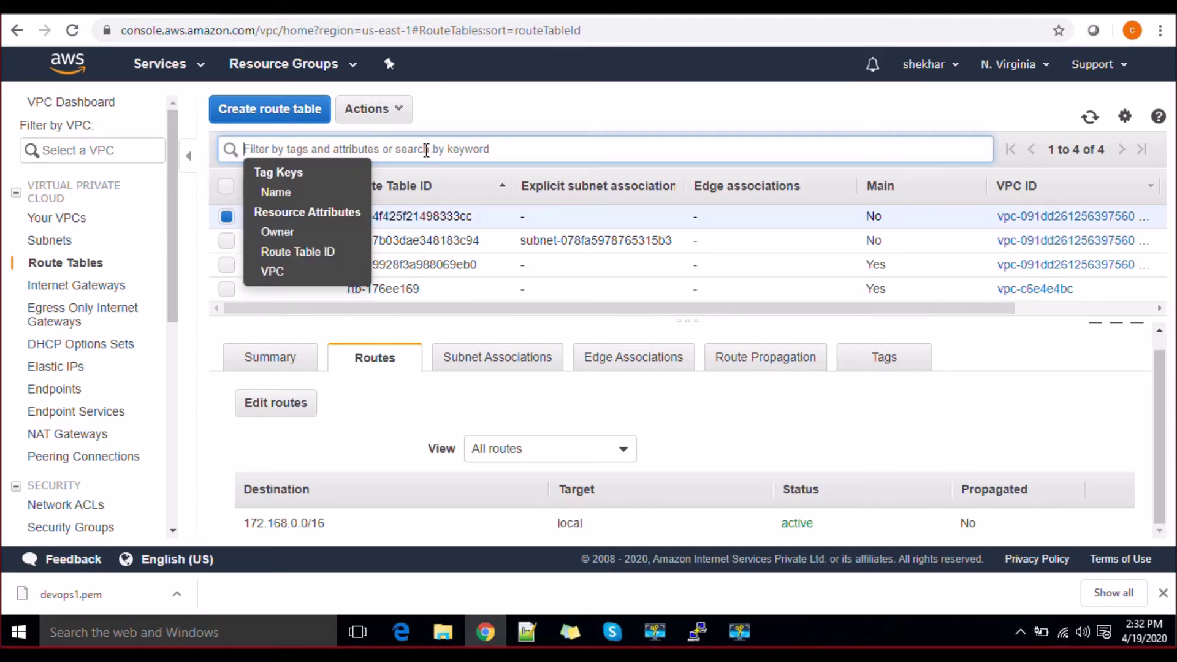
Step: Delete the devops middleware, database and webserver security groups from the VPC's security group list
left_click_drag(174, 268, 145, 353)
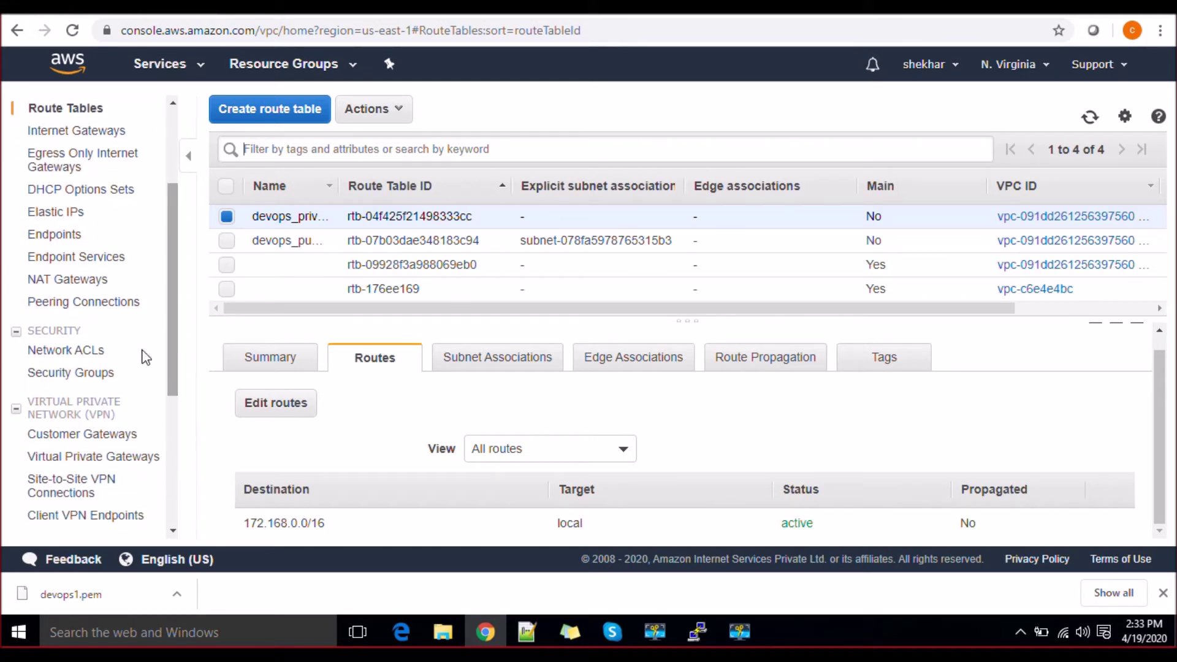
left_click(92, 375)
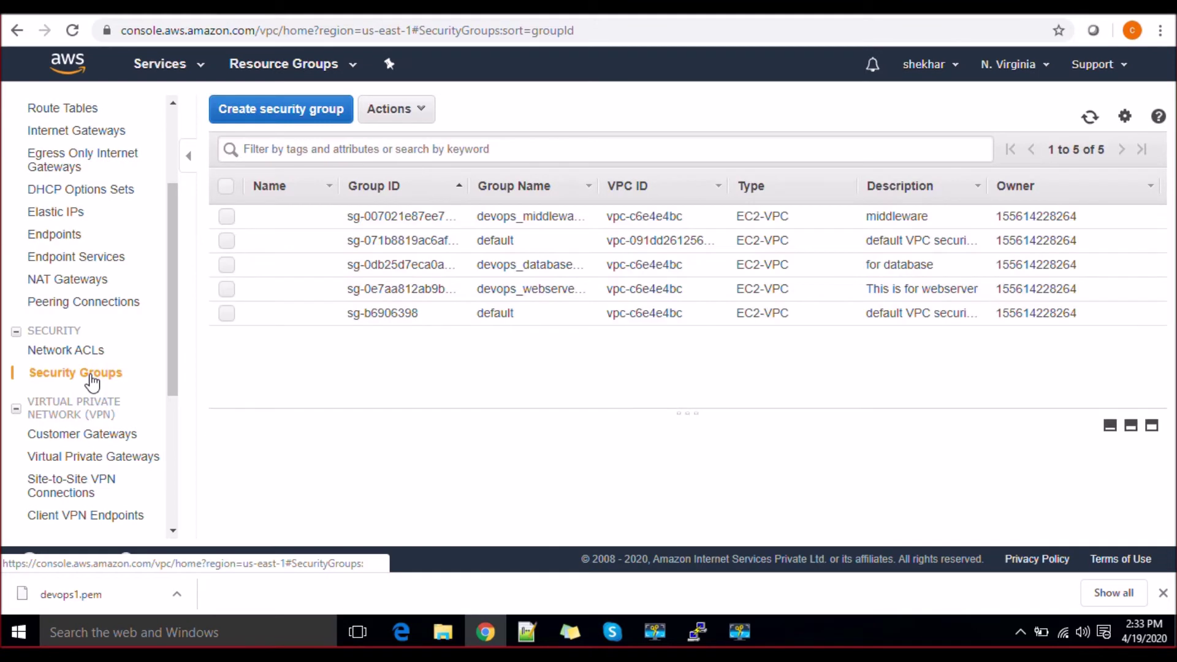
left_click(226, 217)
left_click(226, 266)
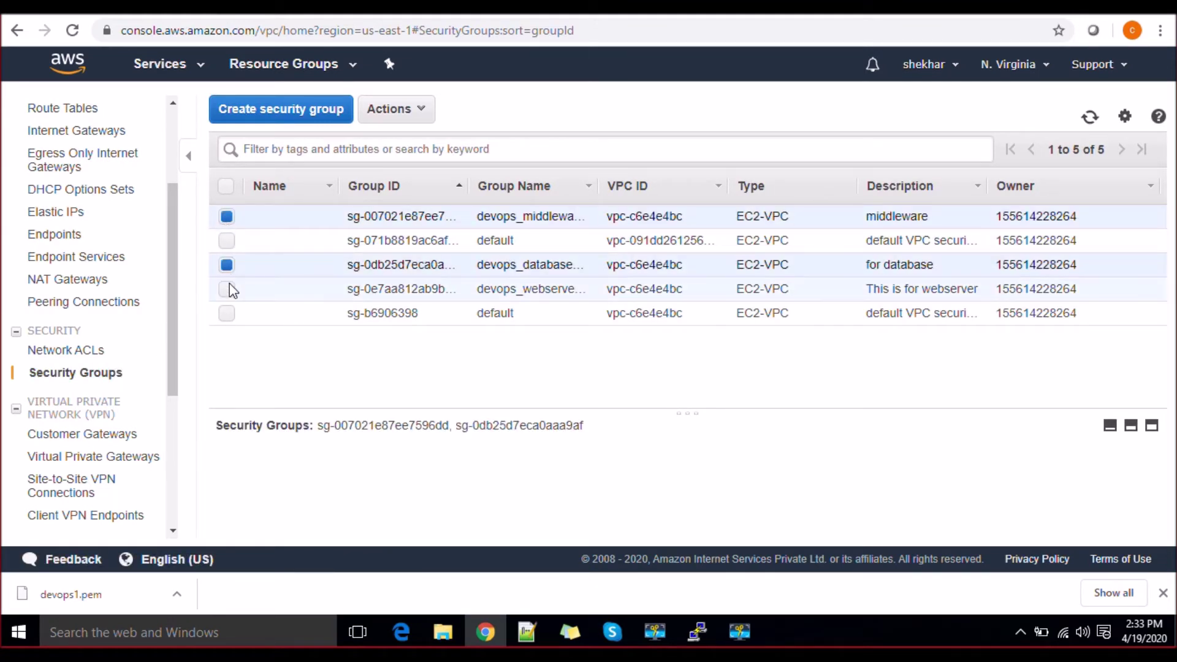
left_click(228, 287)
left_click(422, 114)
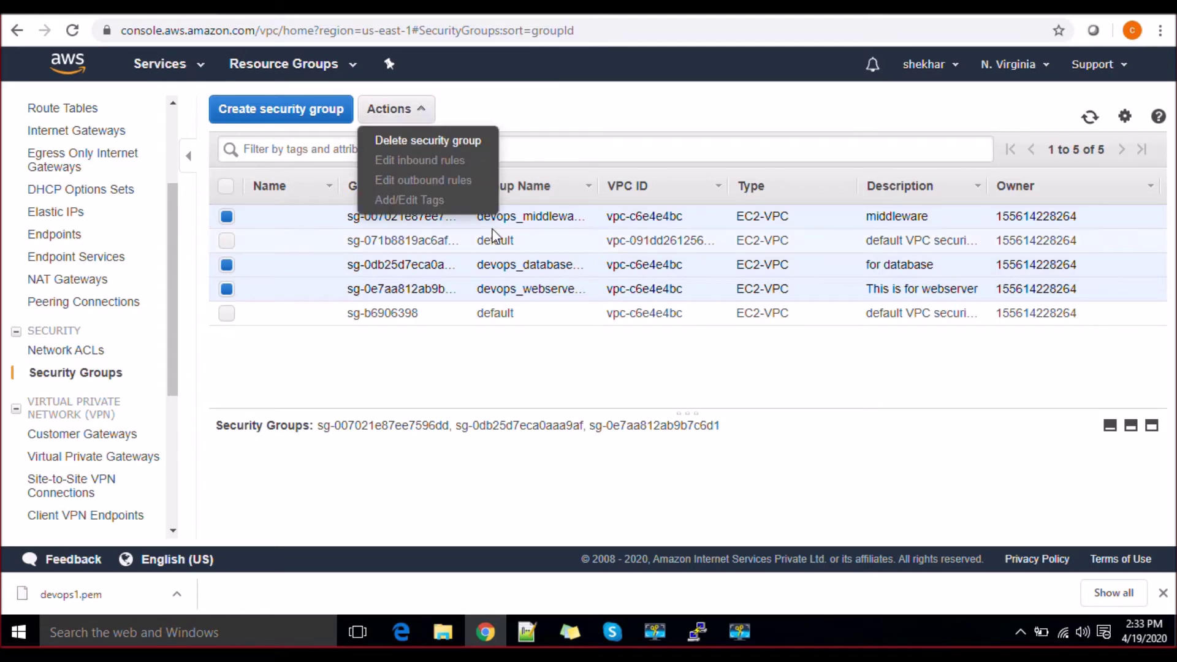
left_click(476, 148)
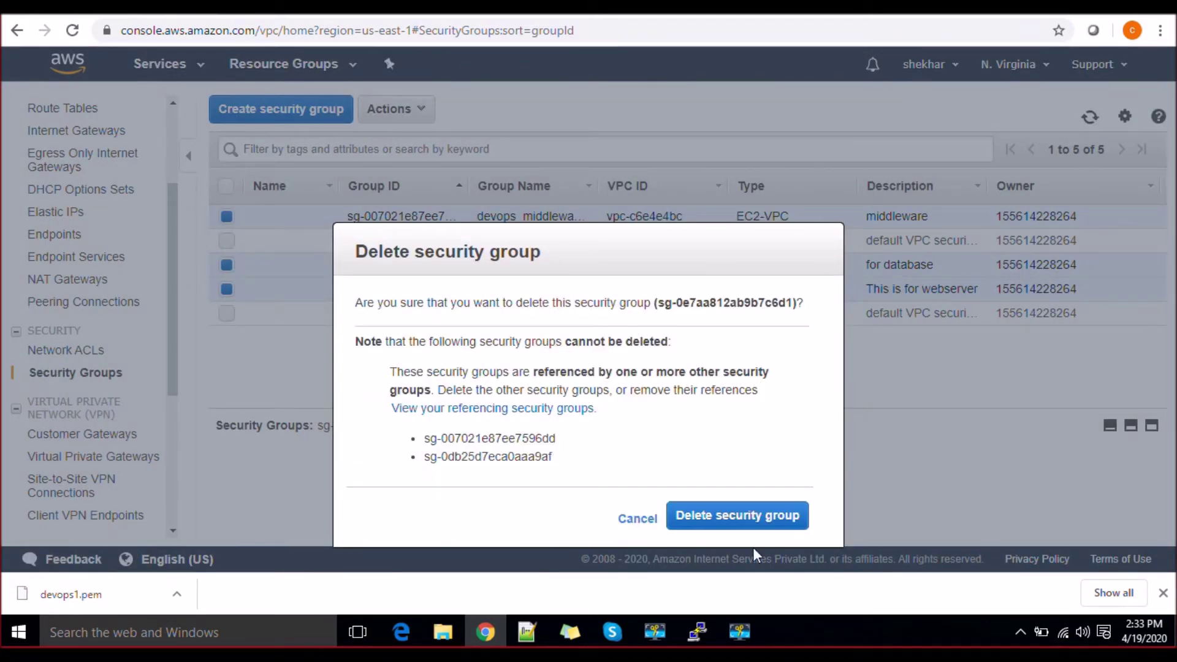
left_click(748, 528)
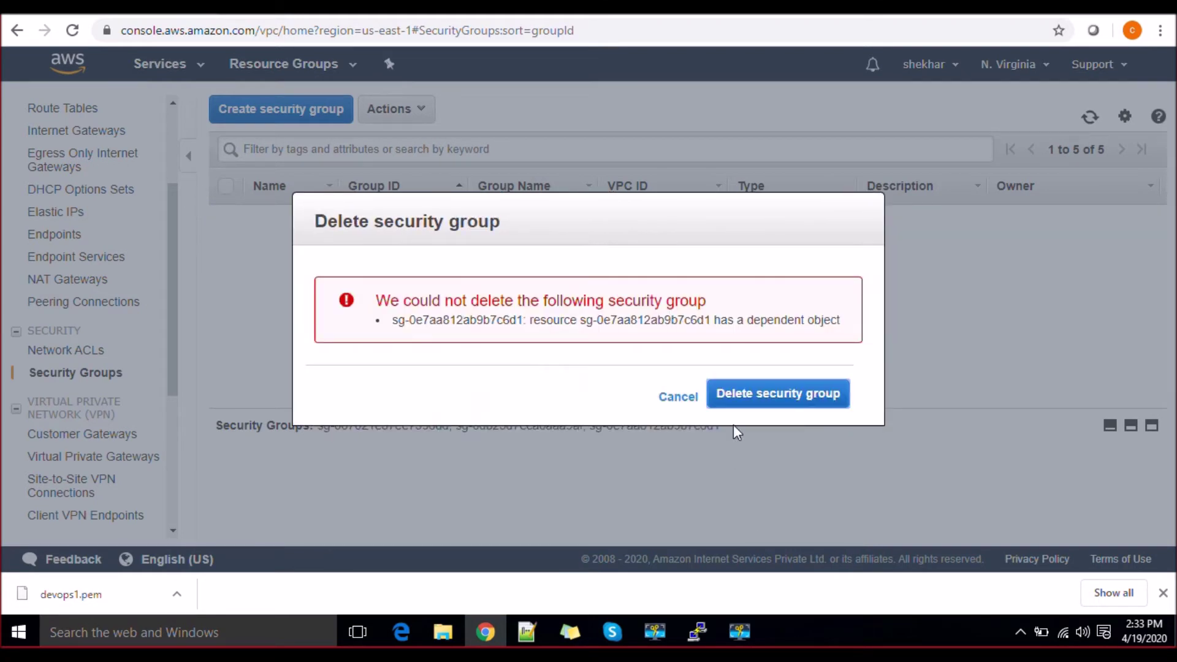
left_click(739, 395)
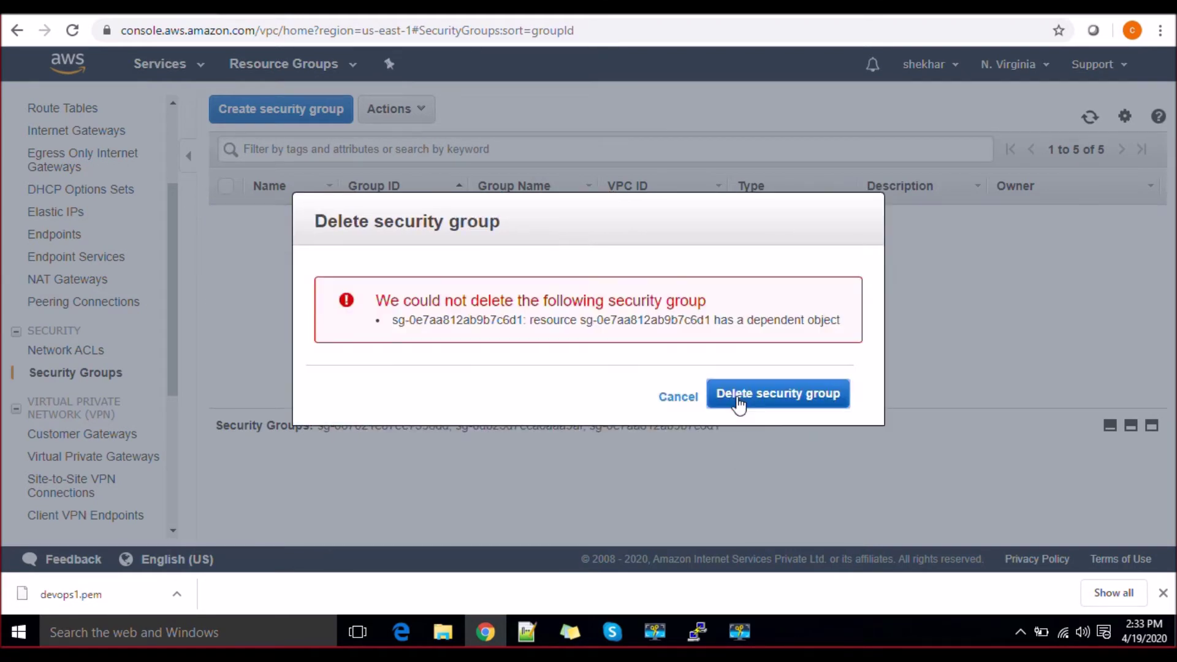
left_click(677, 397)
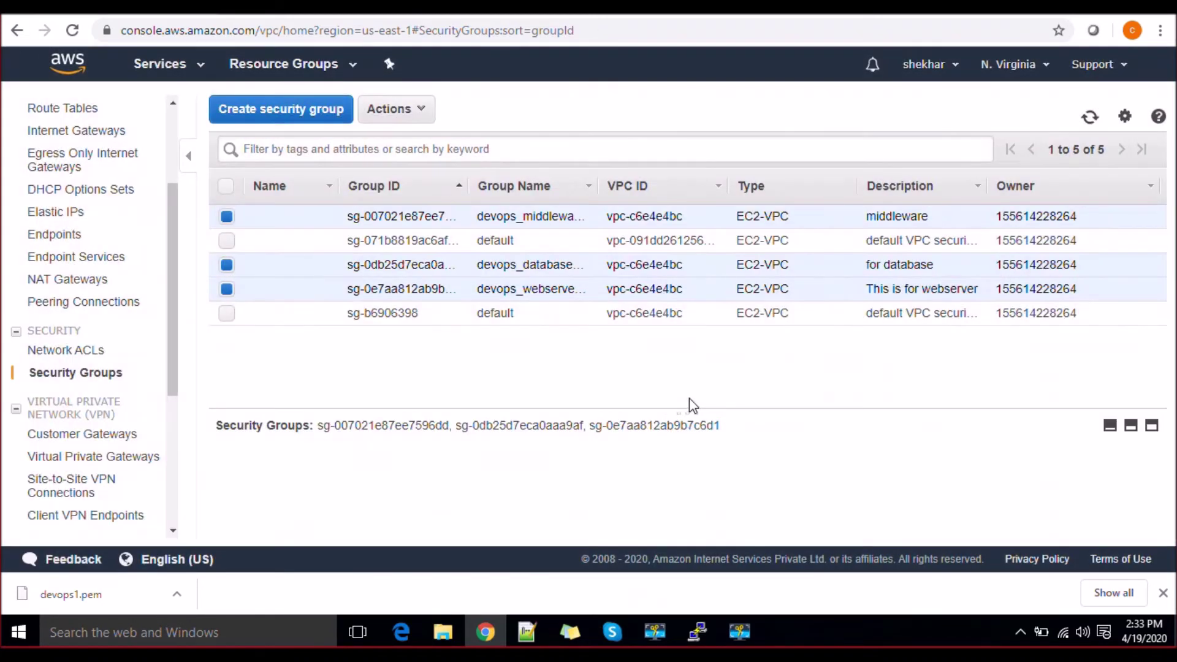
Step: Create a security group named Public_sg with the description publicsg in Devops_VPC
left_click(299, 100)
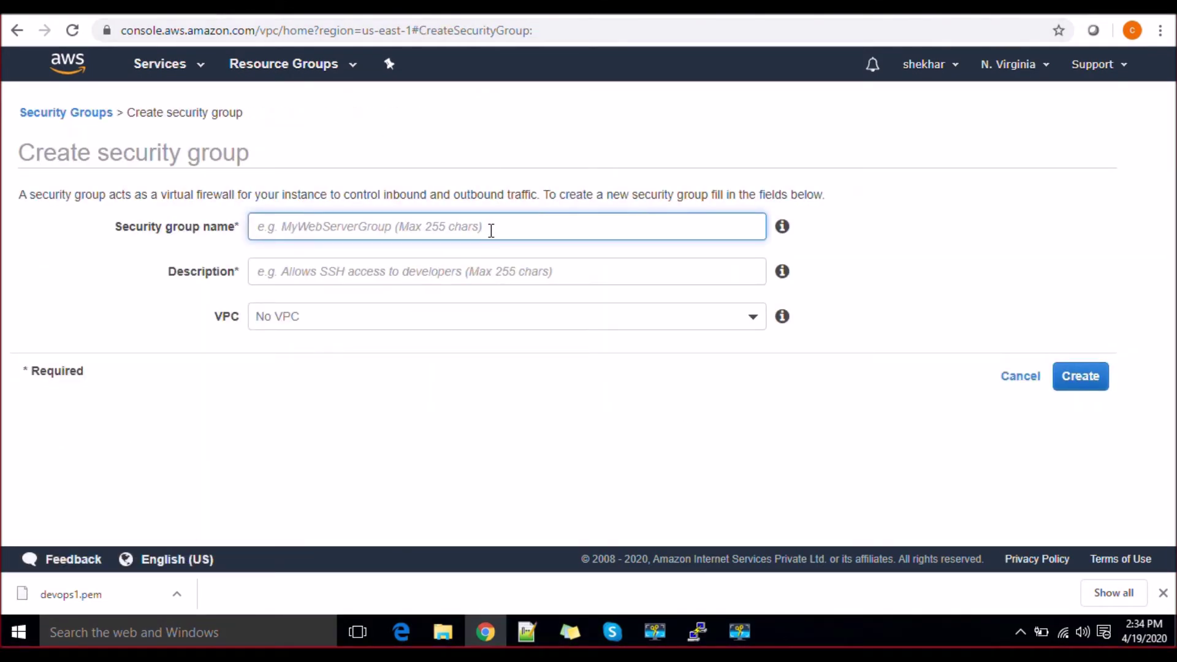
type("Public_sg")
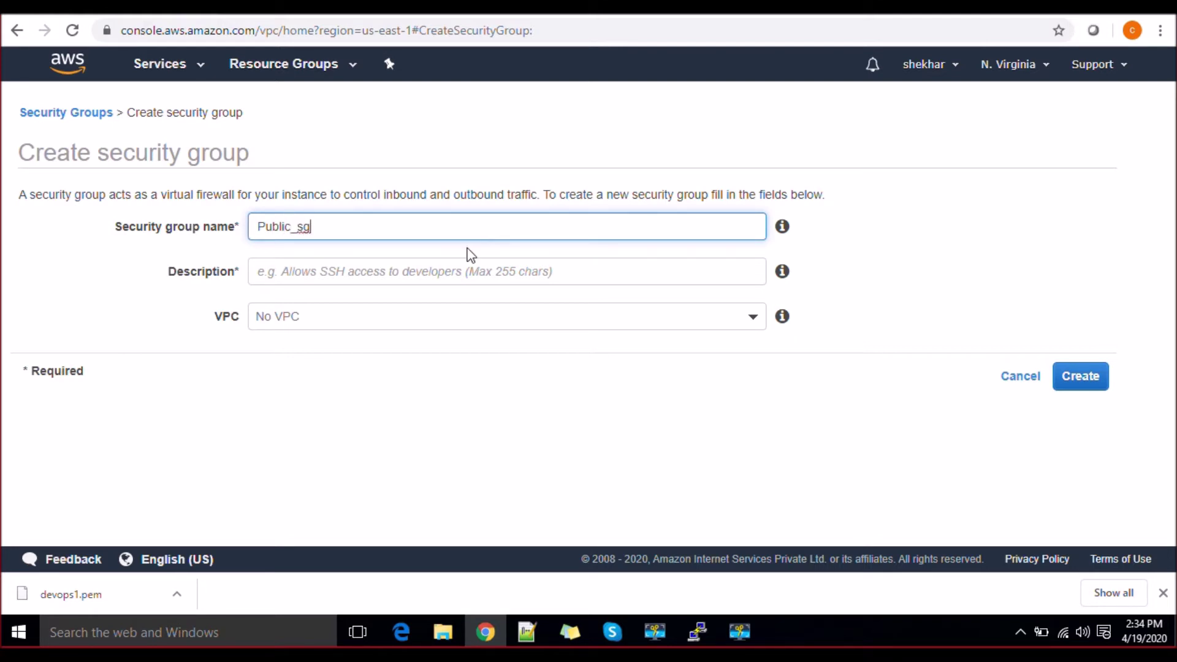
left_click(524, 315)
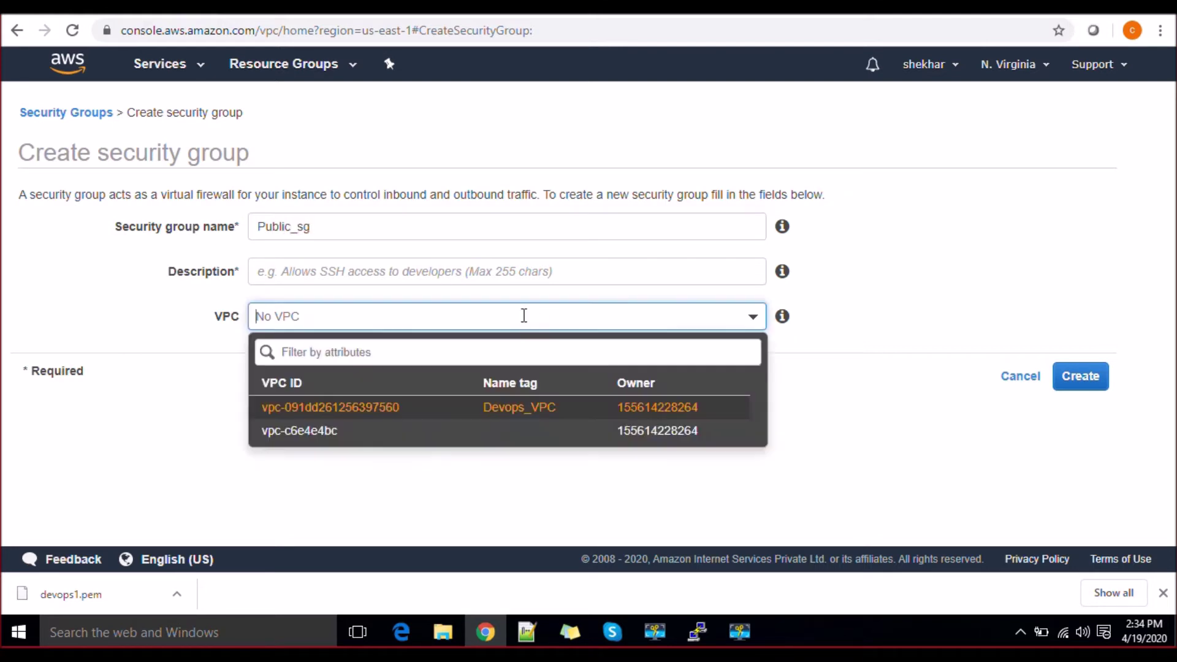
left_click(429, 412)
left_click(1081, 399)
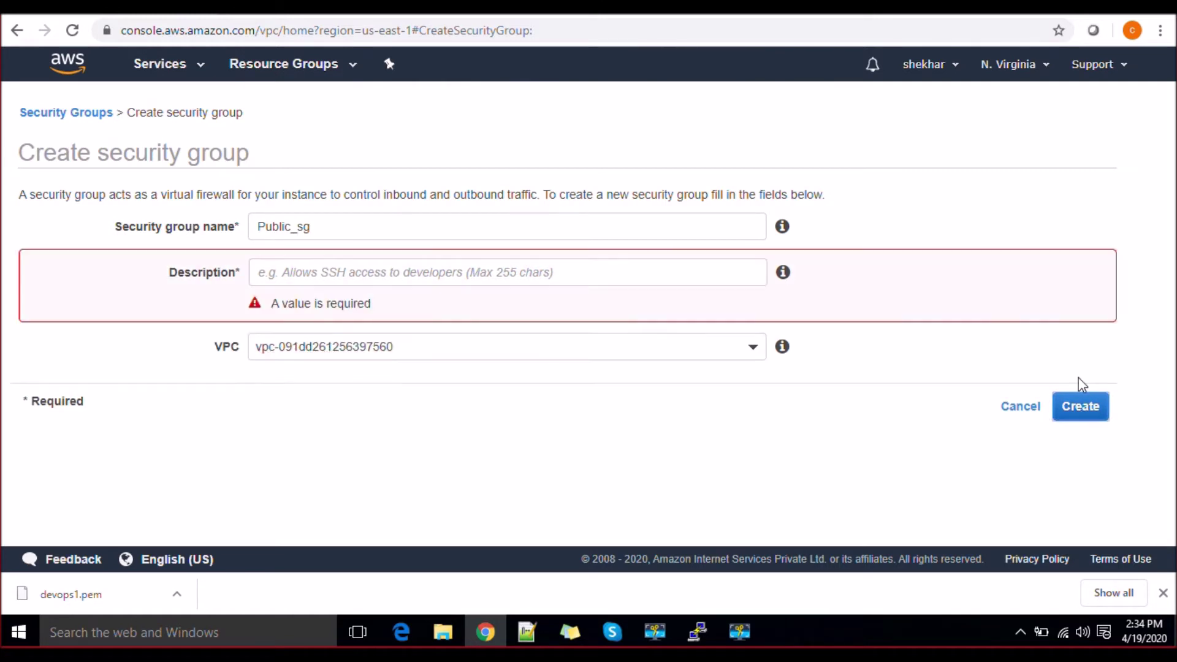
left_click(675, 269)
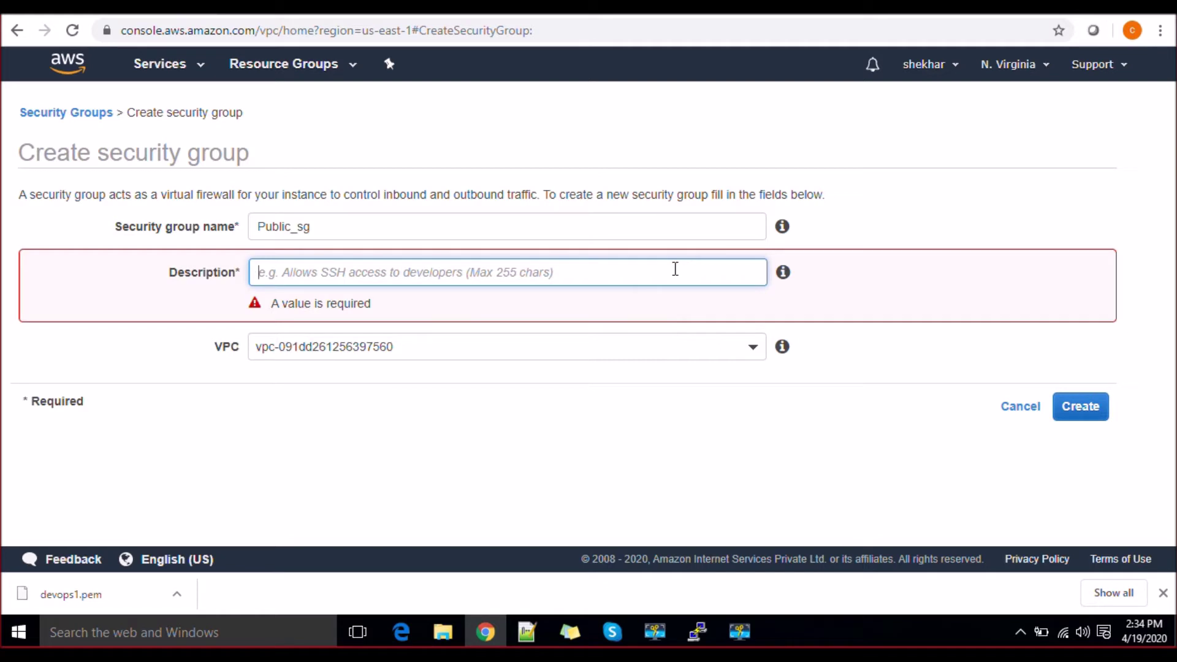
type("publicsg")
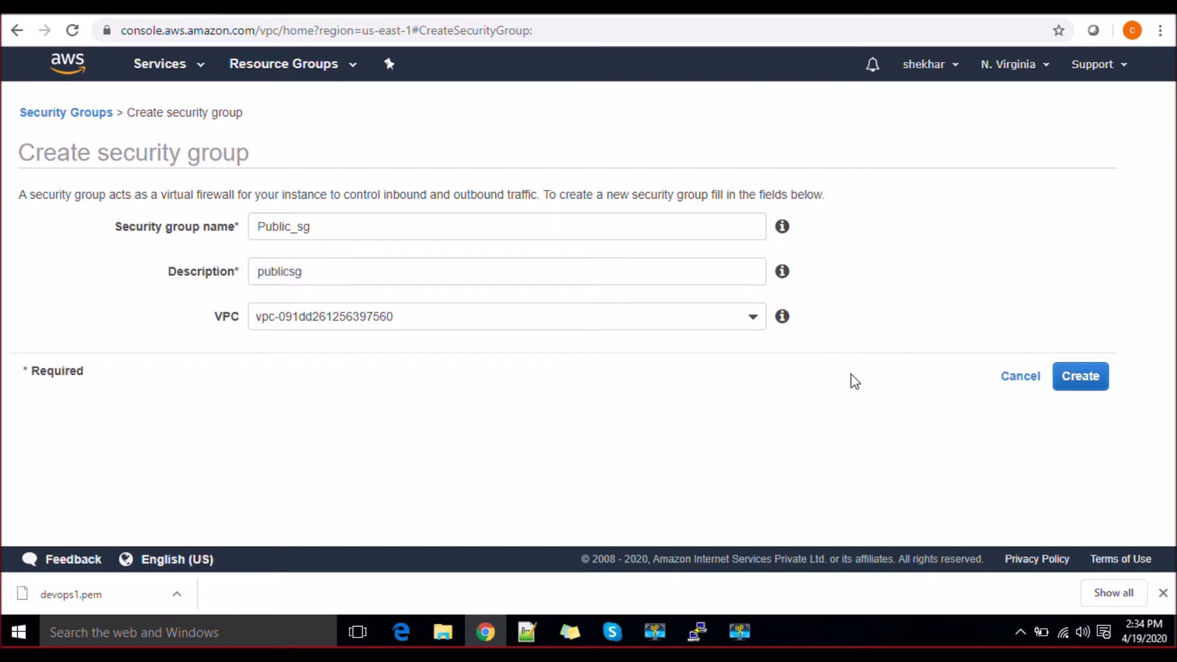
left_click(1077, 375)
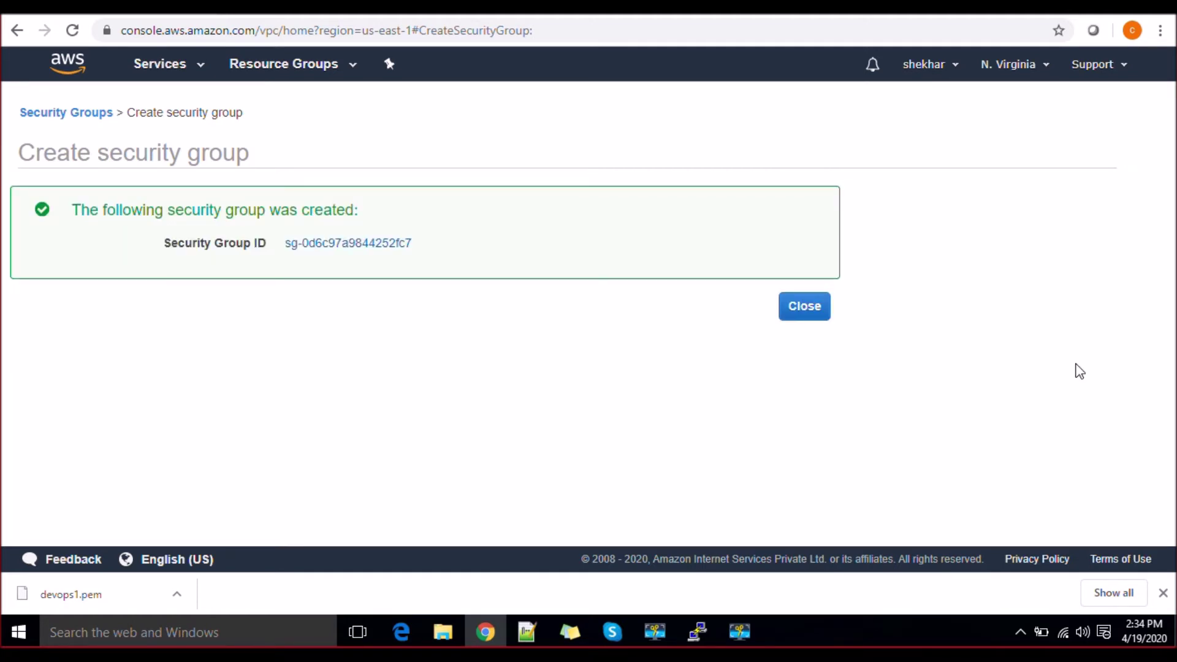
left_click(809, 312)
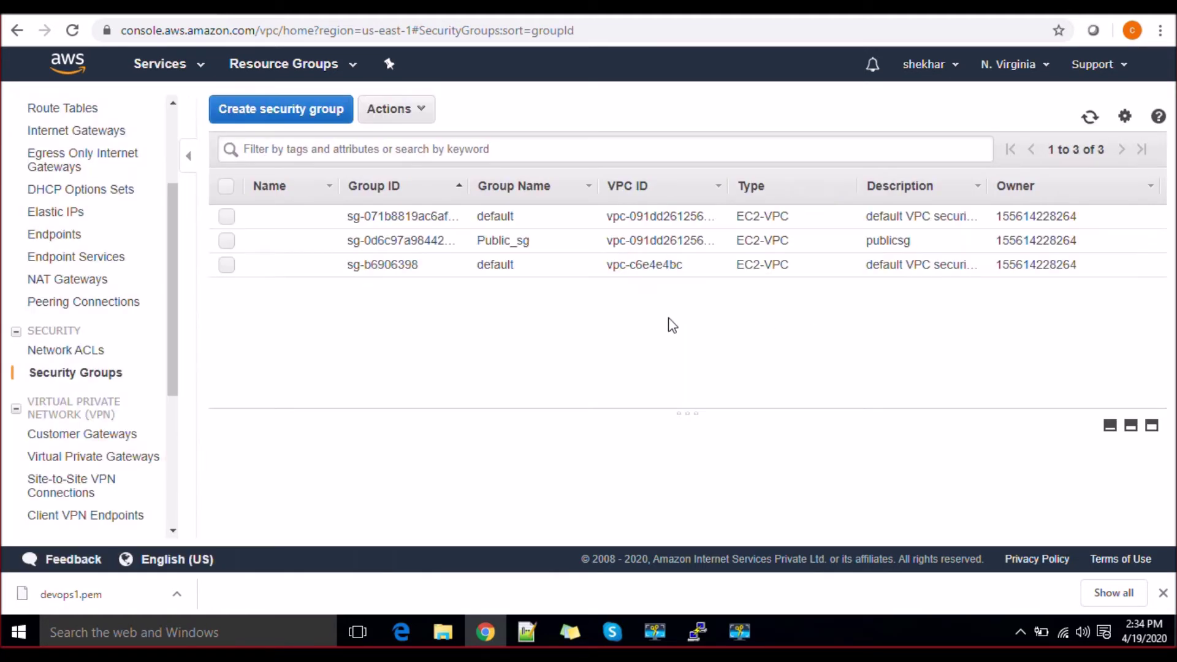
Step: Create a security group named private_sg with the description privatesg in Devops_VPC
left_click(348, 114)
left_click(549, 227)
type("private_sg")
left_click(331, 265)
type("p")
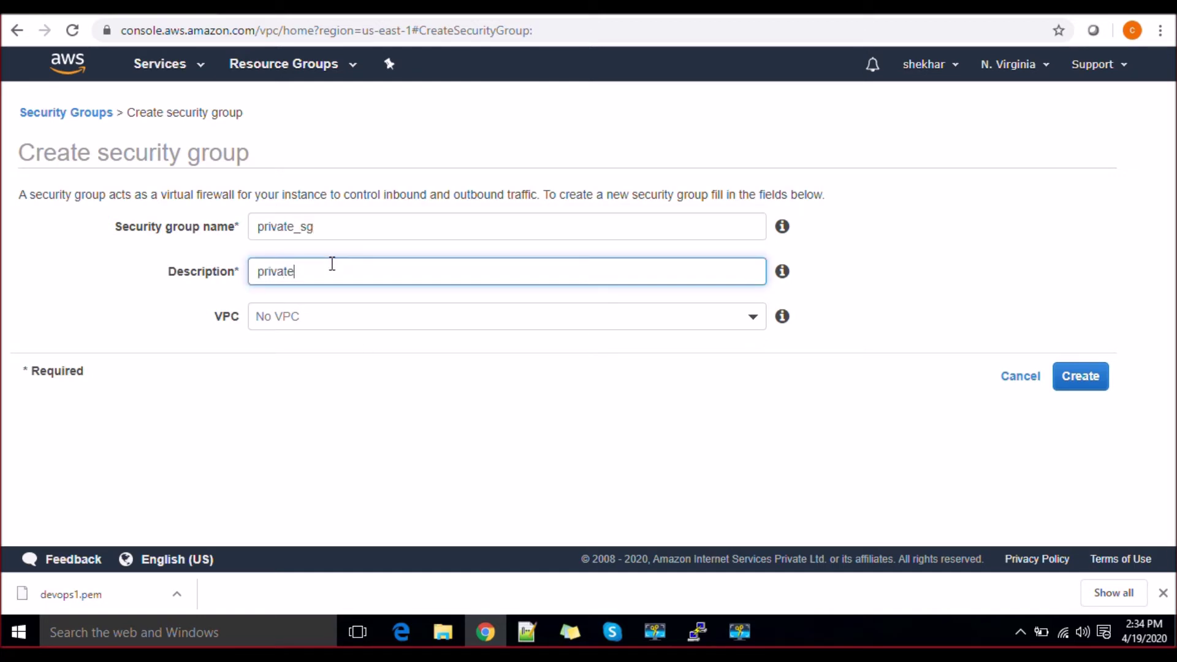
left_click(320, 318)
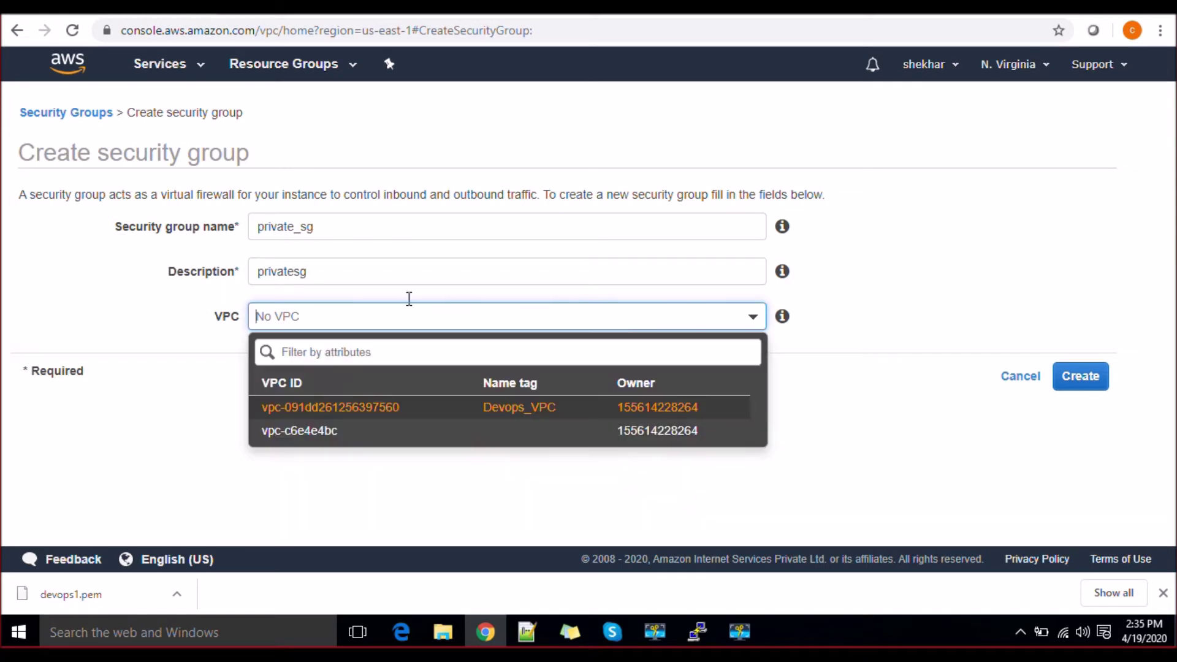
left_click(641, 416)
left_click(1076, 386)
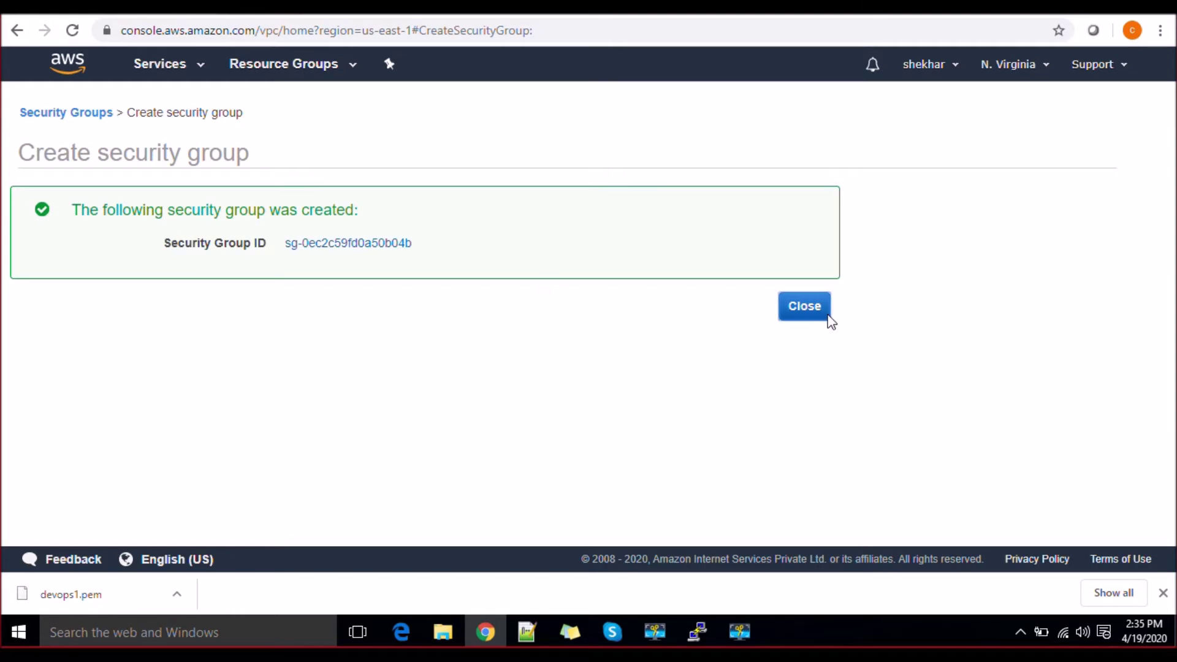
left_click(828, 322)
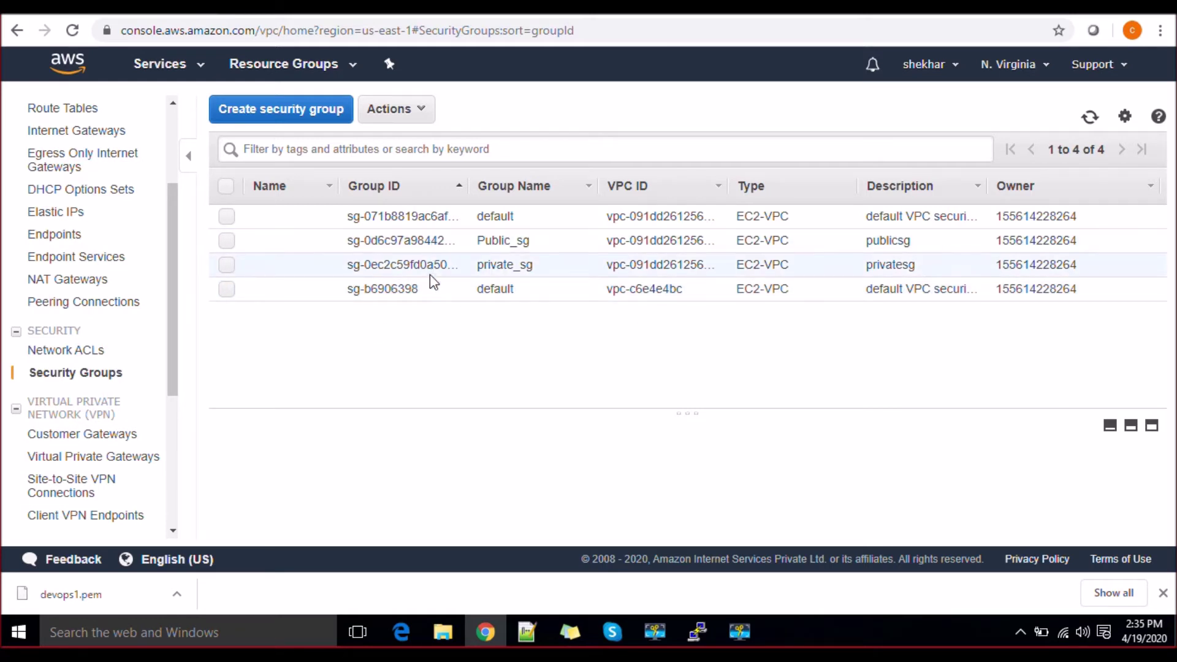
Step: Open Public_sg's inbound rules for editing and add a Custom TCP Rule
left_click(419, 246)
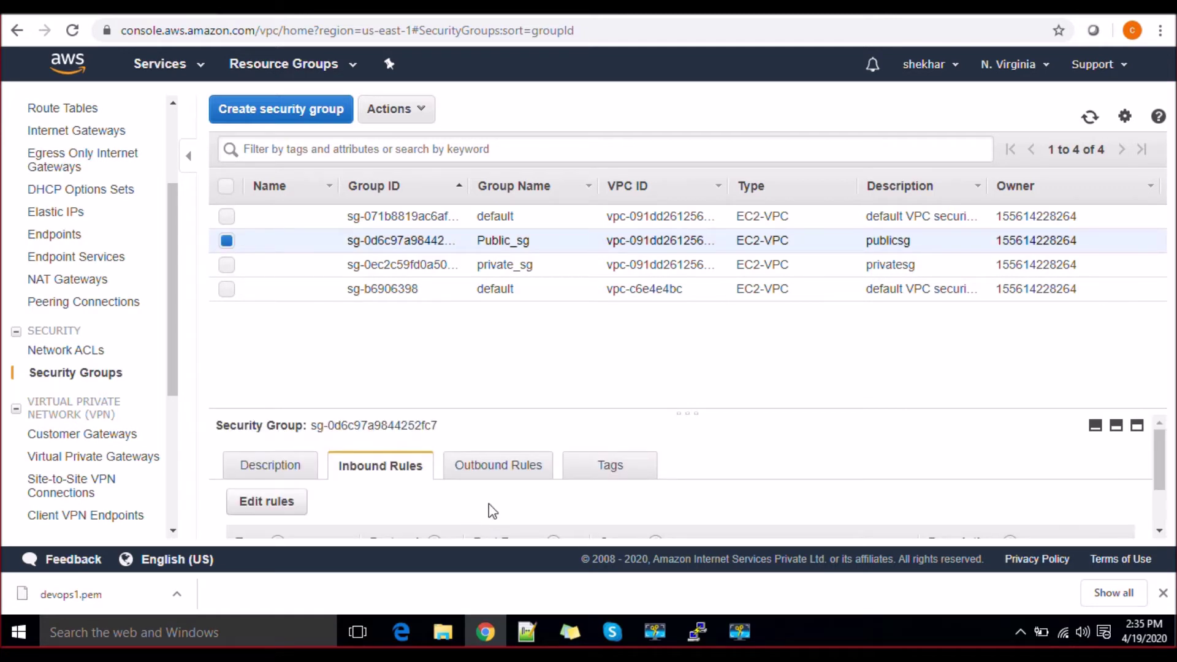
left_click(303, 508)
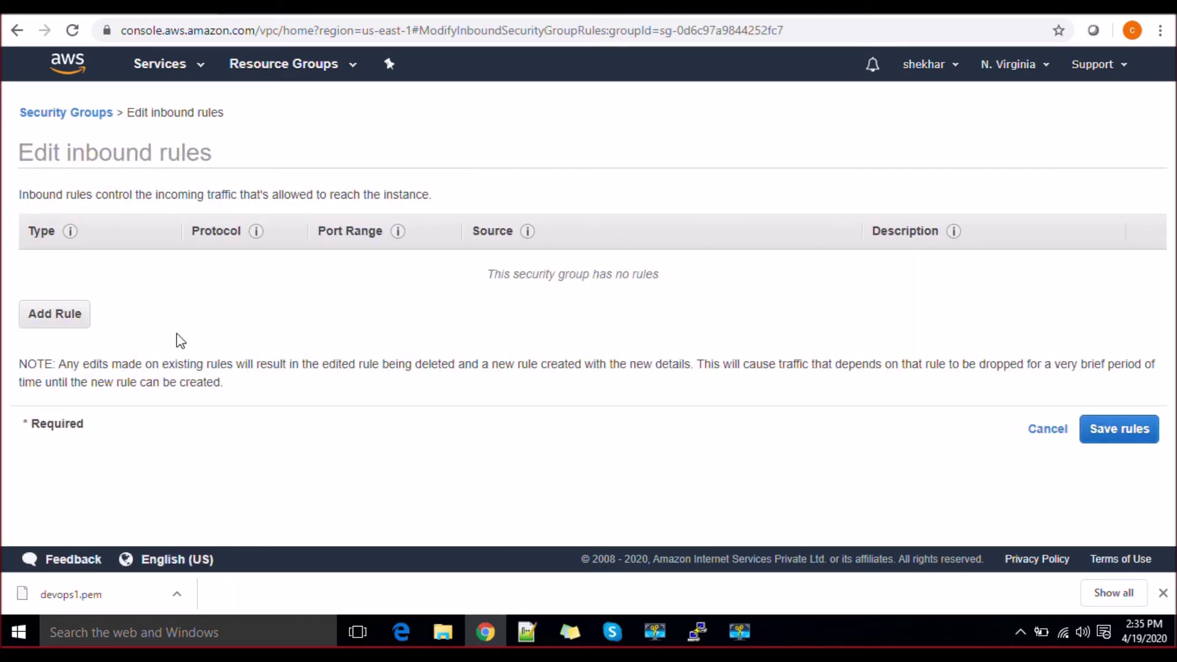
left_click(88, 326)
left_click(157, 270)
left_click(123, 331)
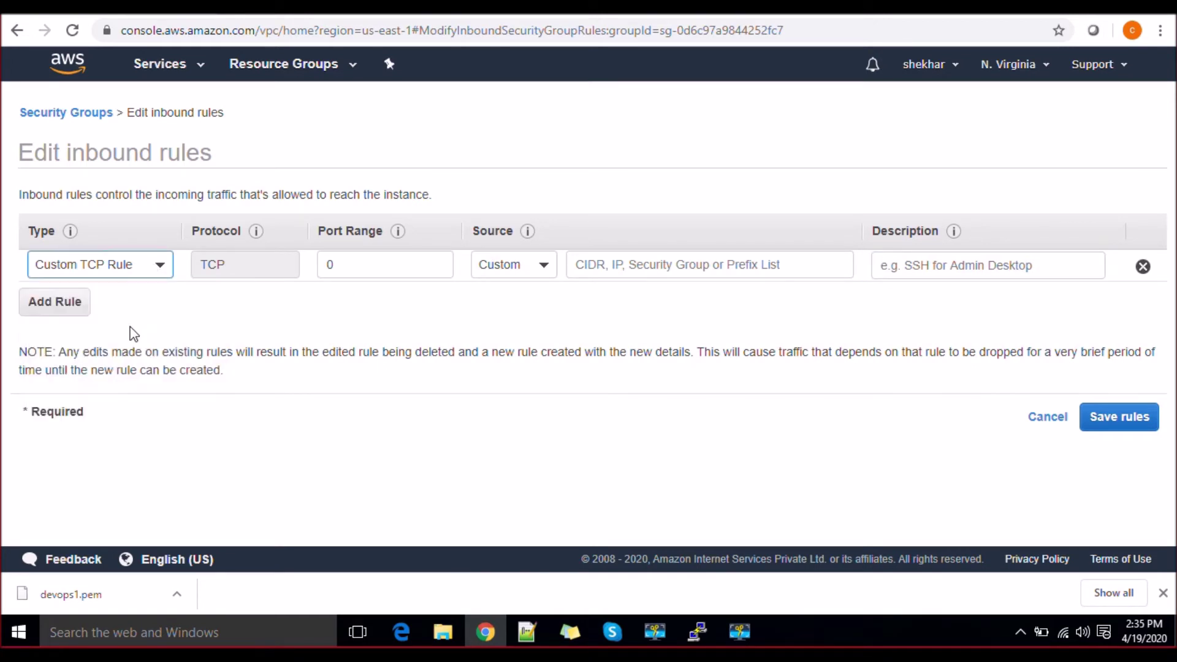
Step: Set the new inbound rule's port range to 80 and its source to Anywhere
left_click_drag(366, 258, 307, 265)
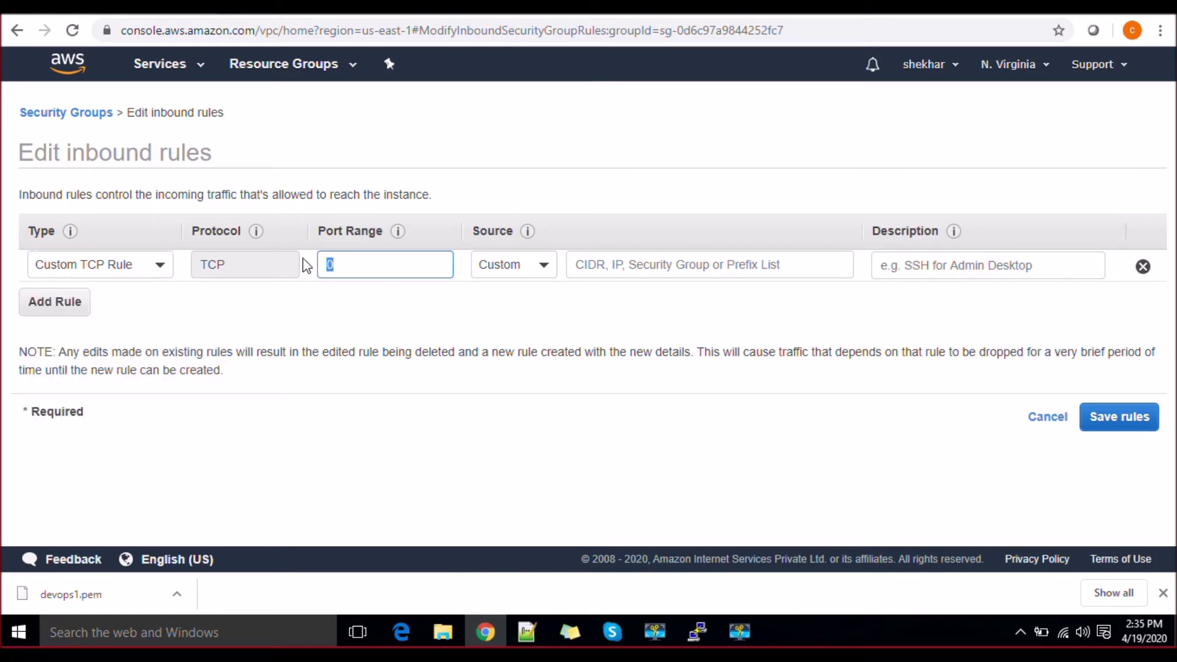
type("22")
left_click_drag(441, 270, 166, 293)
type("80")
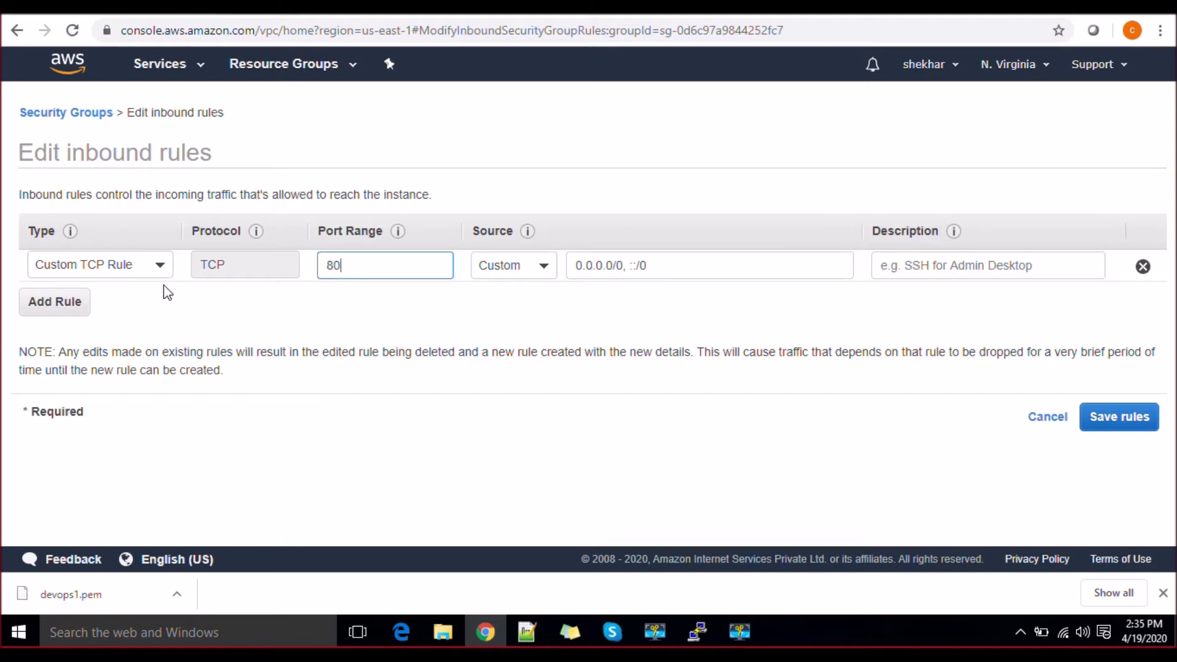
left_click(549, 276)
left_click(539, 323)
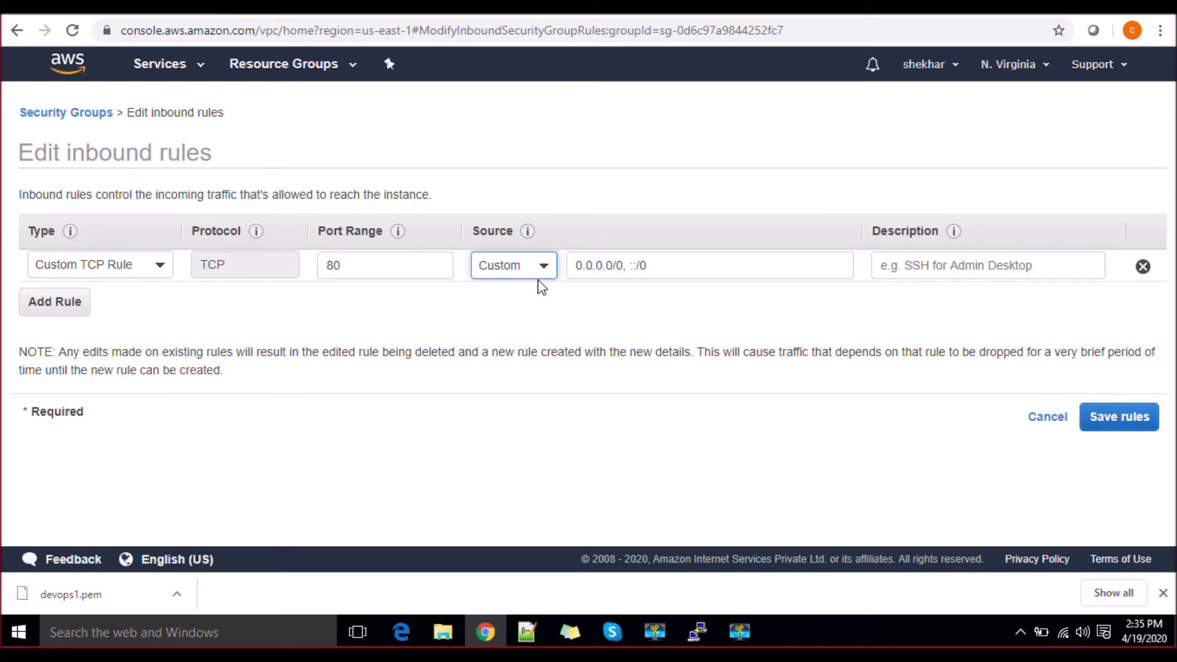
left_click(541, 272)
left_click(539, 323)
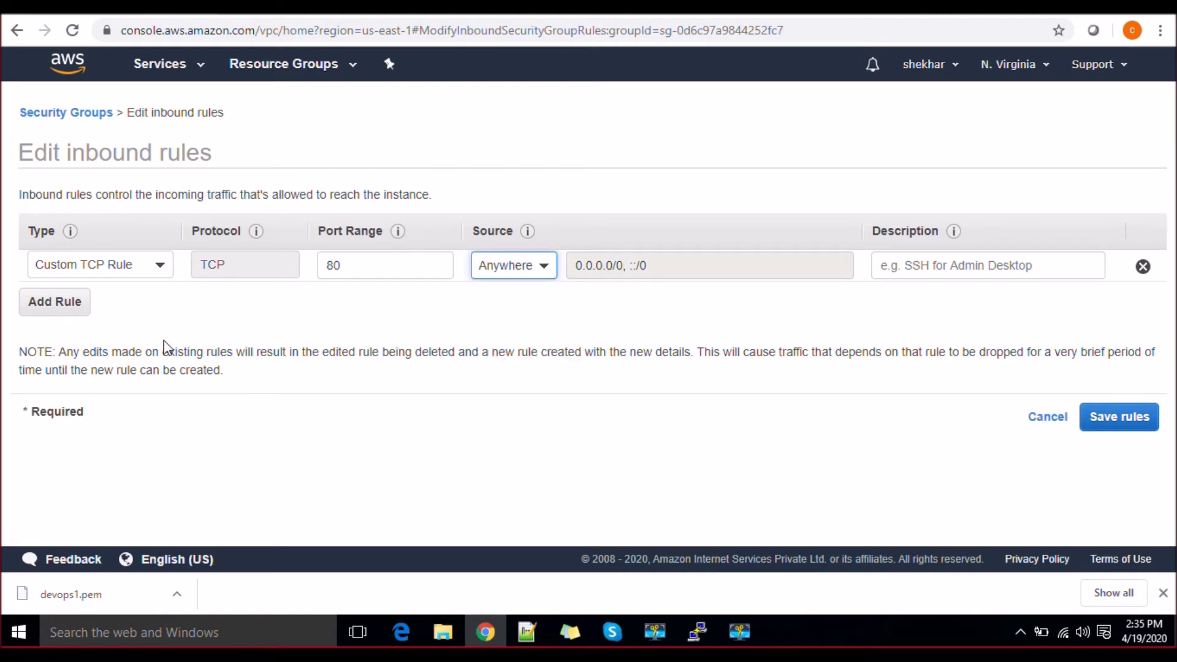
Step: Add a second Custom TCP Rule for port 22 with My IP as its source
left_click(74, 306)
left_click(159, 300)
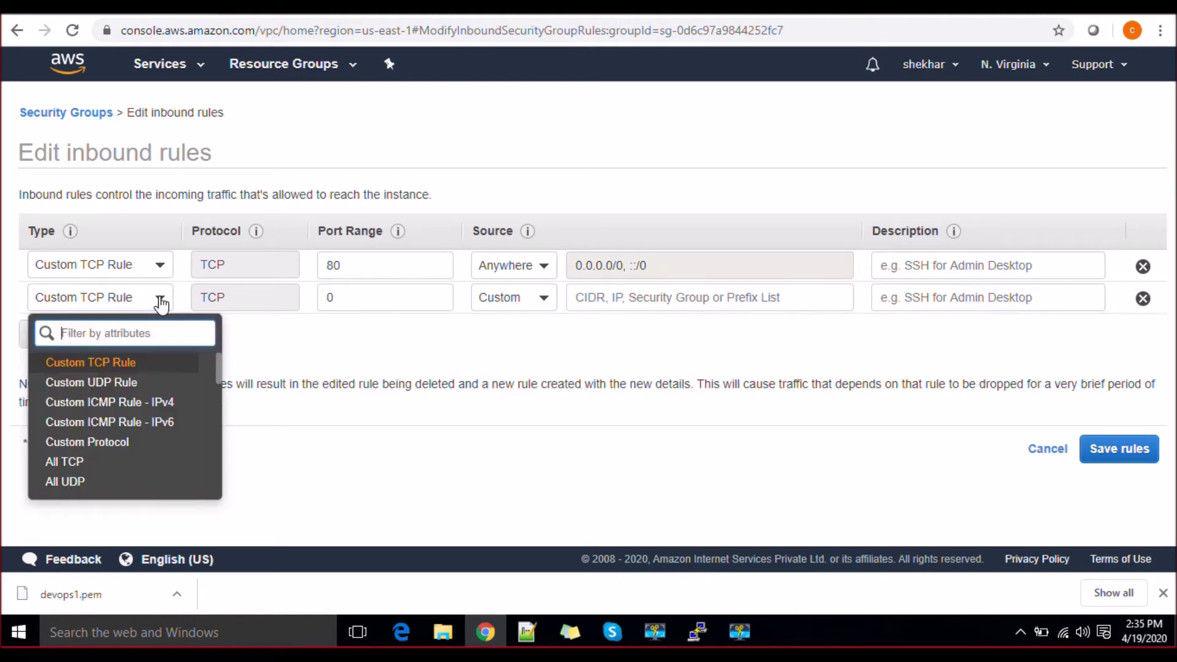
left_click(352, 303)
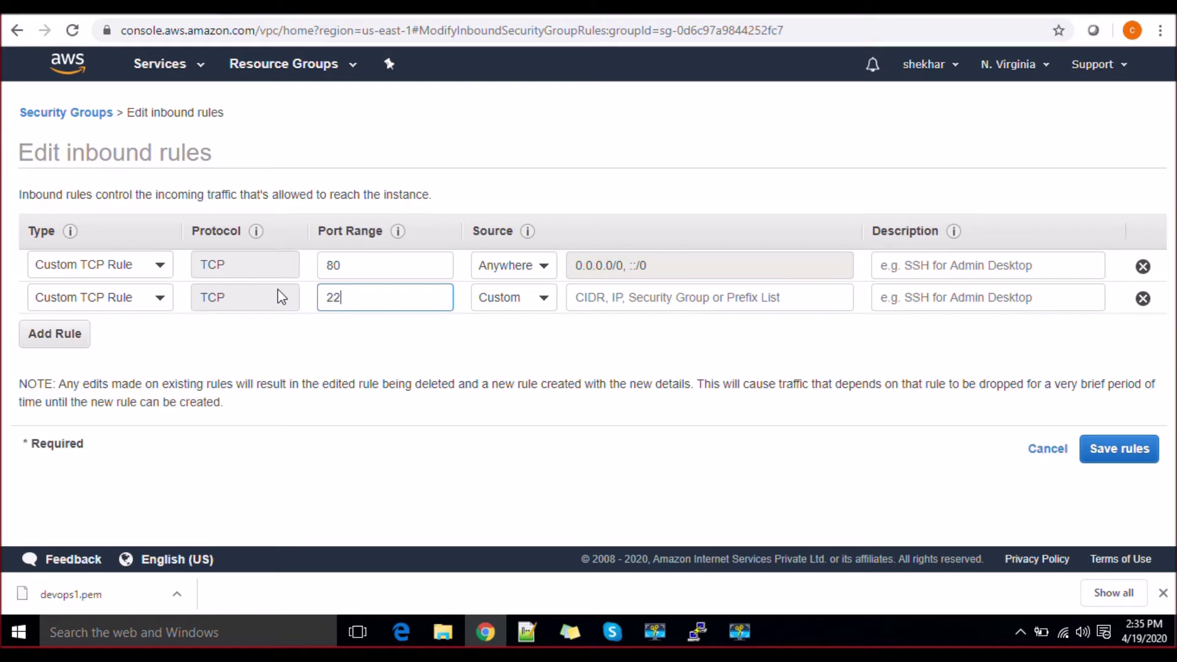
left_click(673, 301)
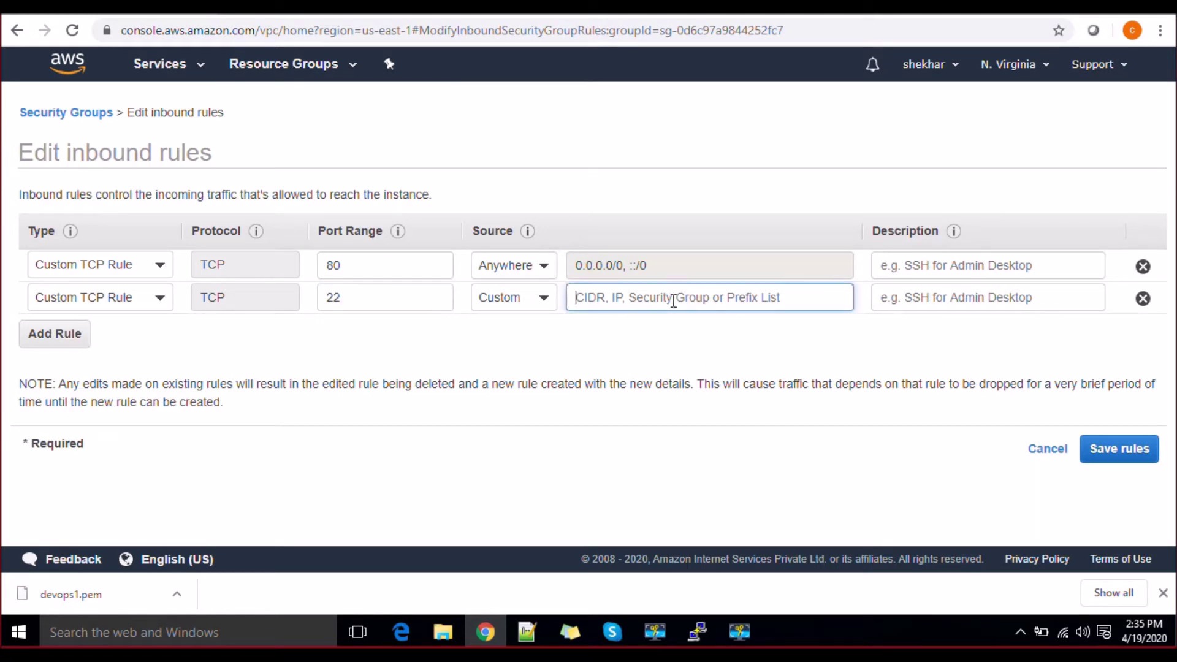
left_click(555, 300)
left_click(528, 377)
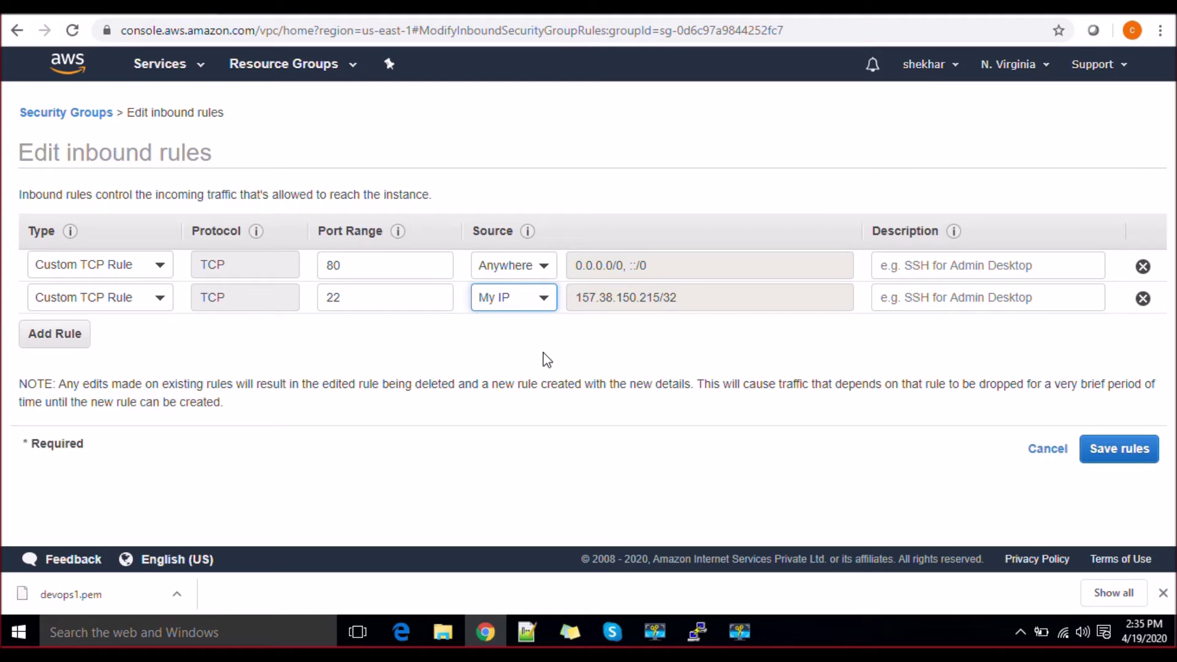
Step: Change the port 22 rule's source type to Custom, ready for entering an address
left_click(546, 302)
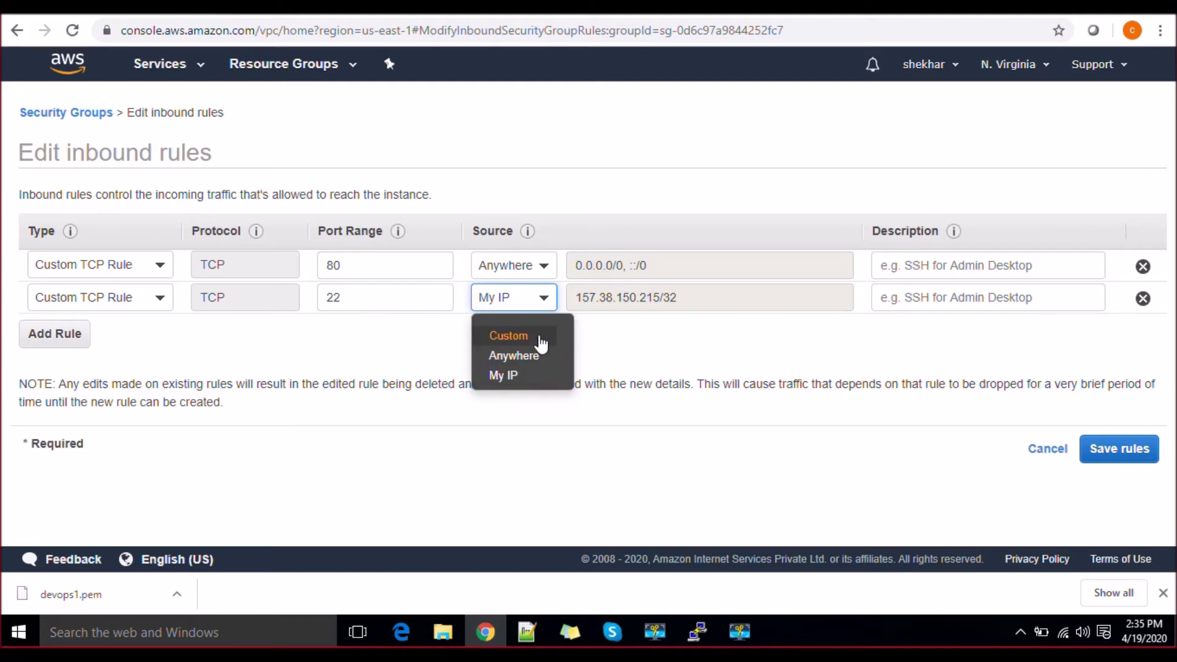
left_click(538, 335)
left_click(630, 303)
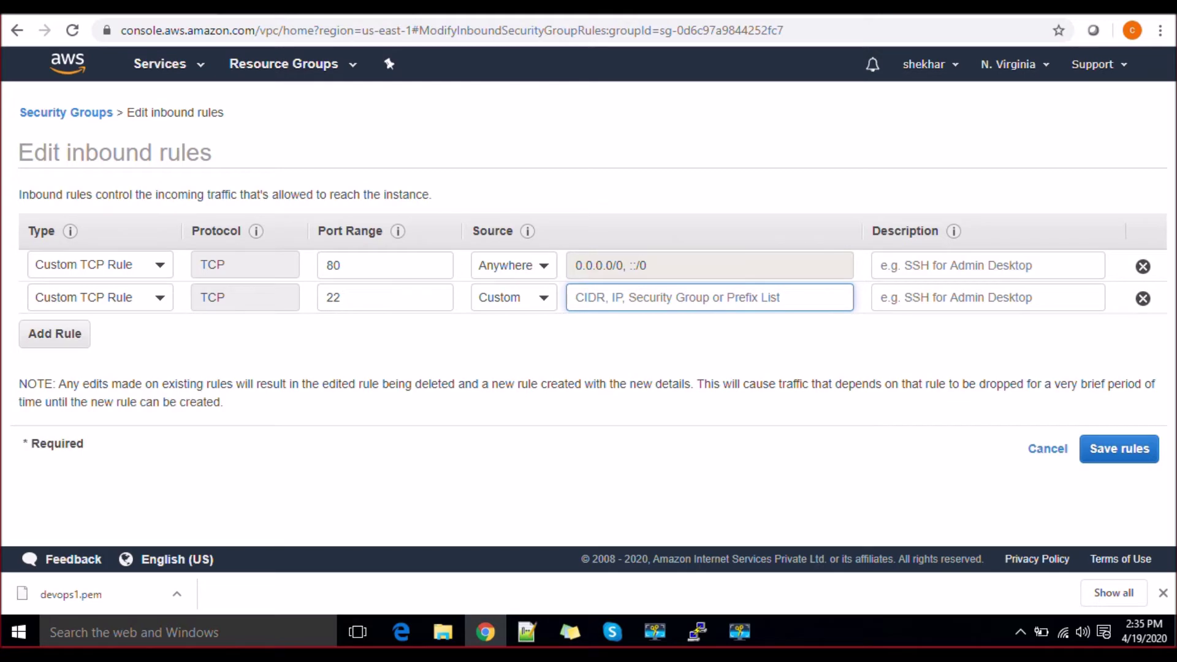
Step: Search Google in a new browser tab for "what is my ip address"
key("ctrl+t")
left_click(642, 26)
type("goo")
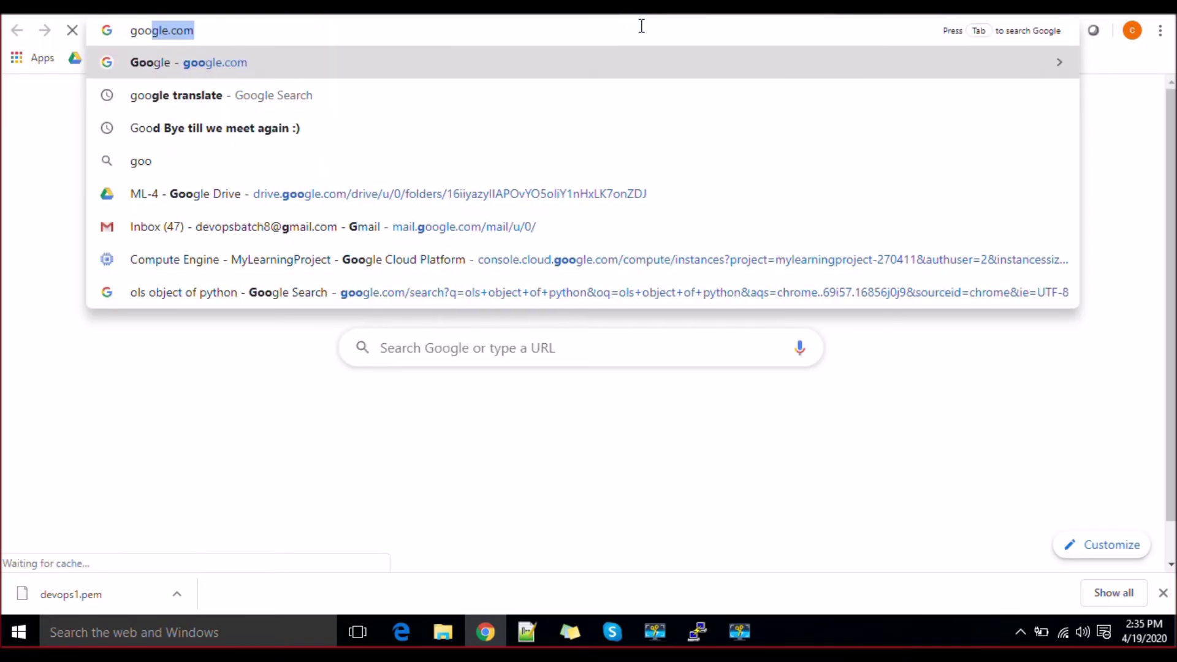
key("Return")
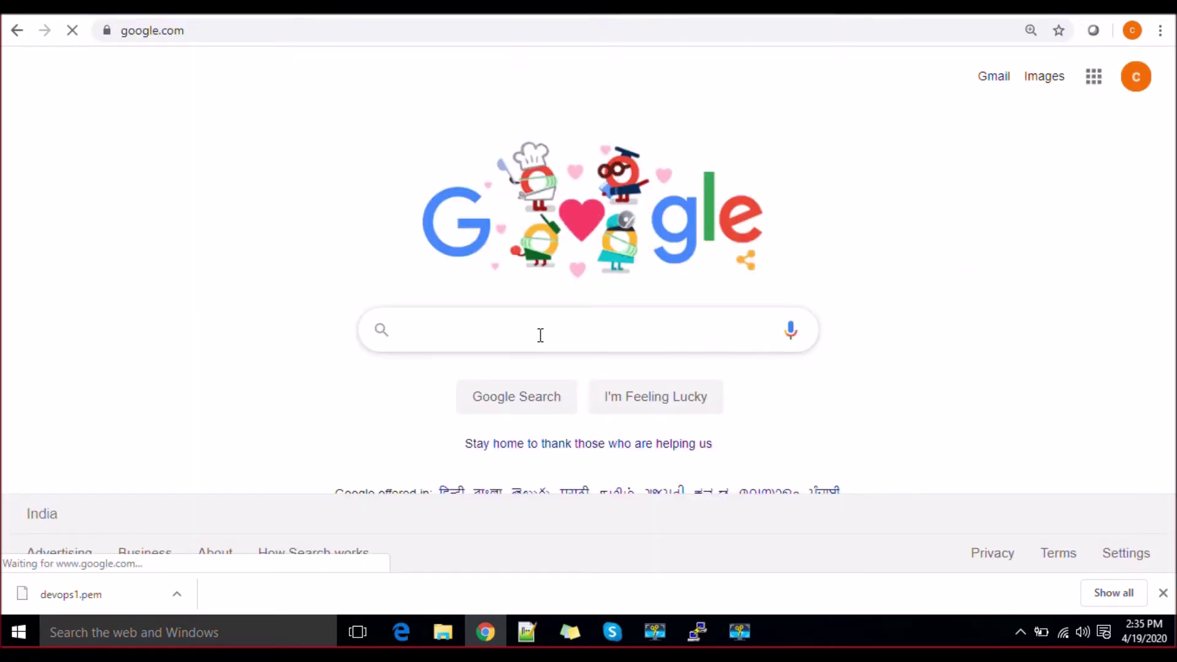
type("what is m")
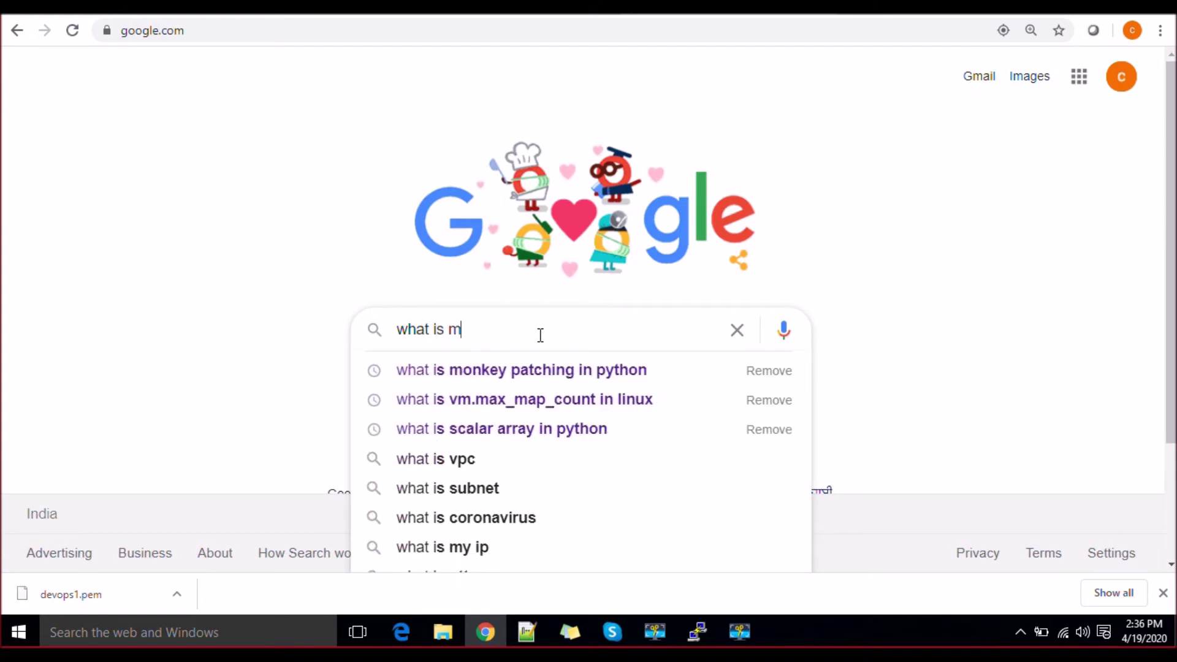
type("y ip addre")
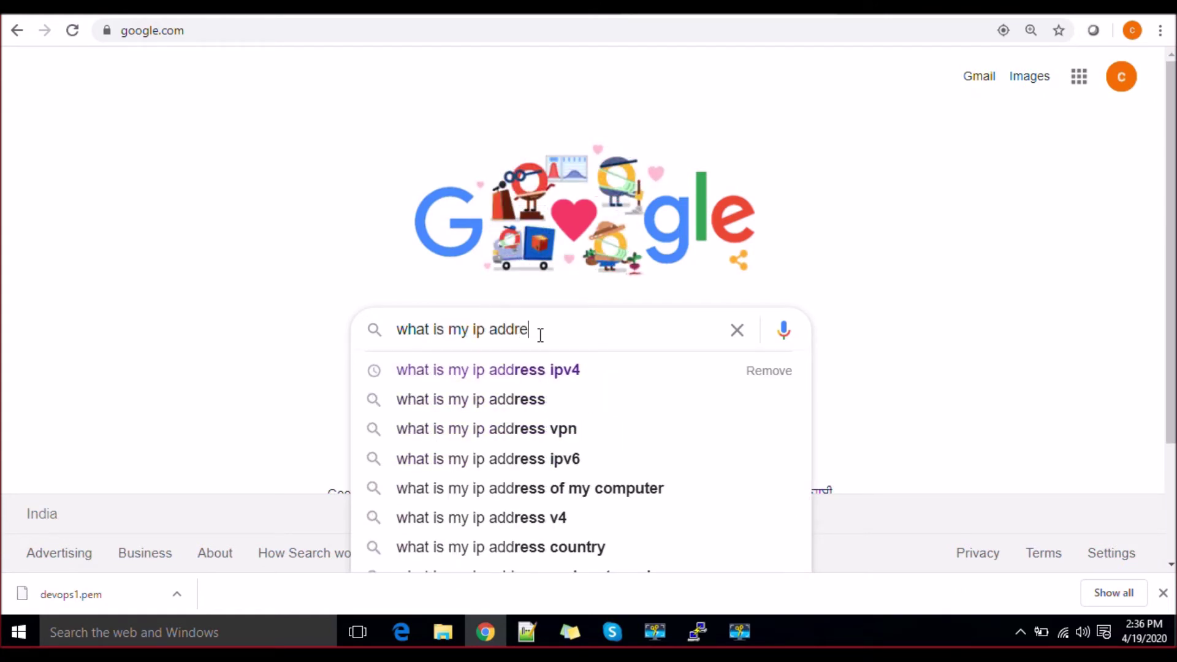
type("ss")
key("Return")
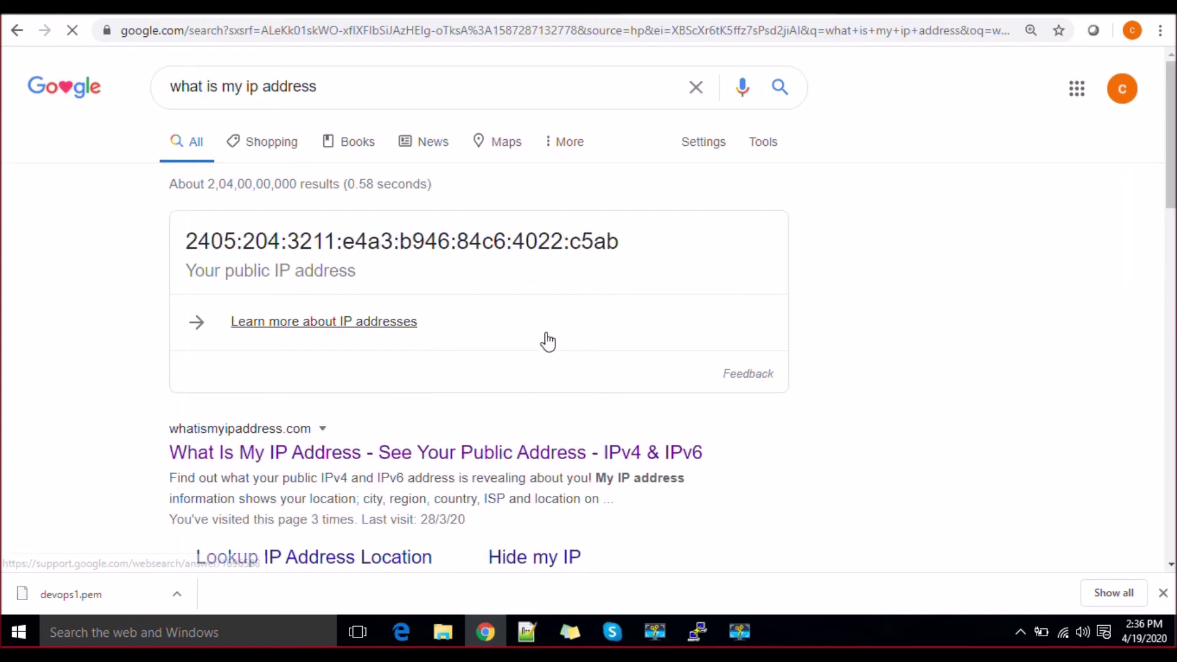
Step: Open whatismyipaddress.com through a search for "what is my ip address ipv4" and copy the public IPv4 address
left_click(429, 89)
left_click(405, 125)
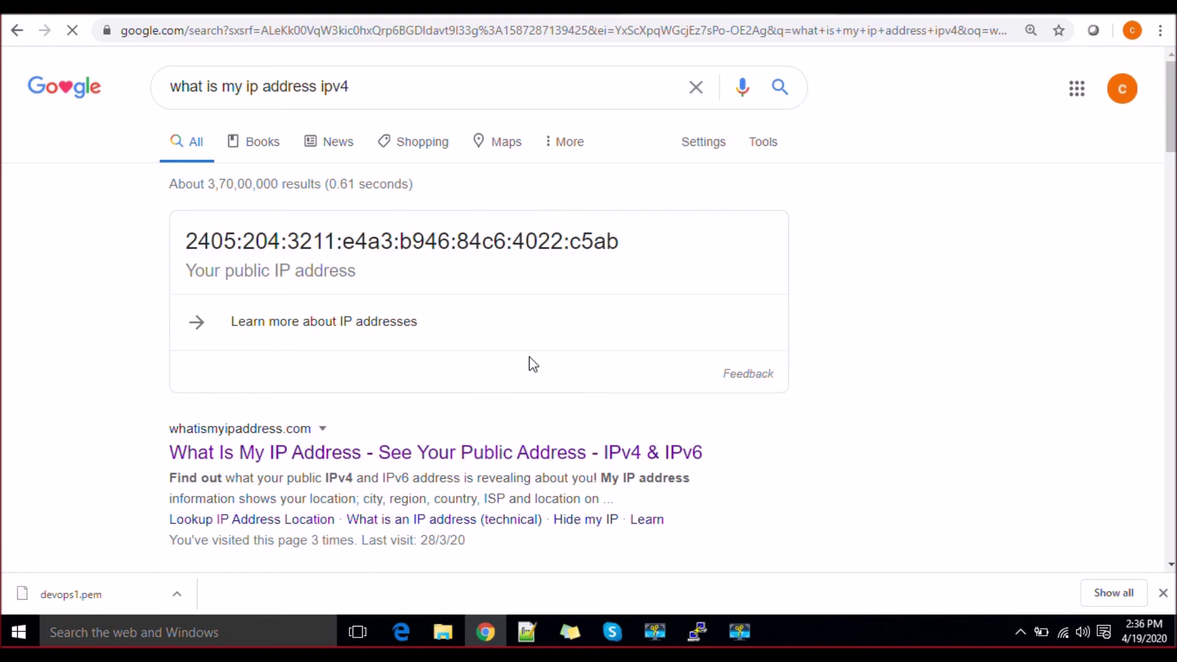
left_click(429, 457)
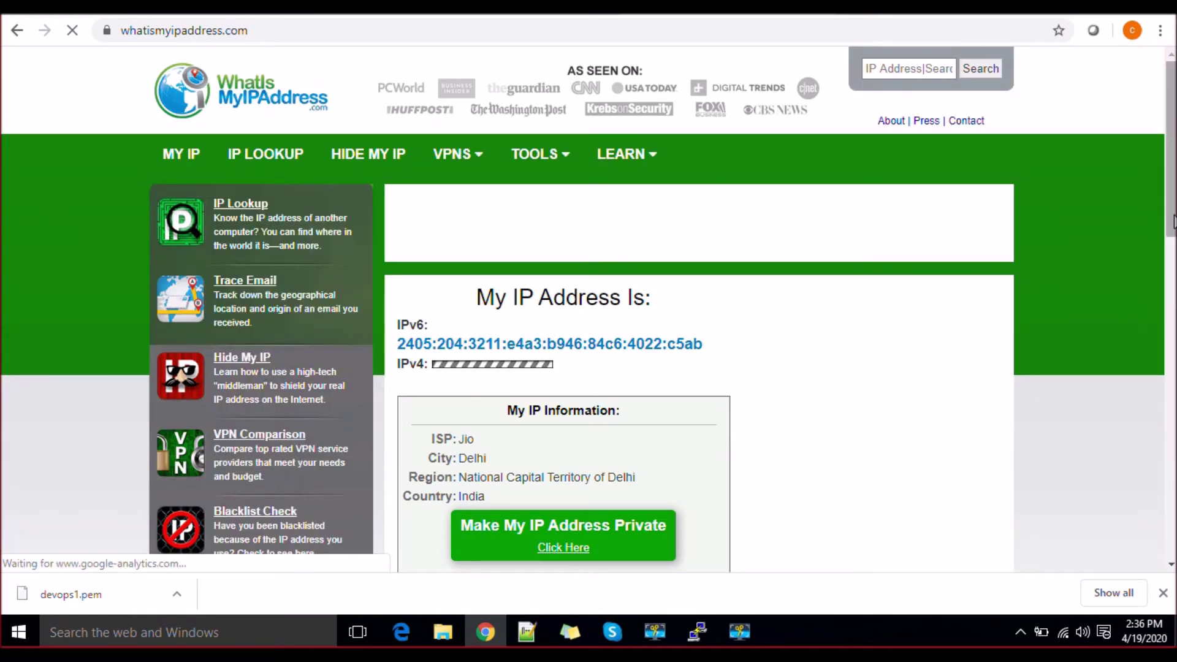
scroll(888, 310, "down", 2)
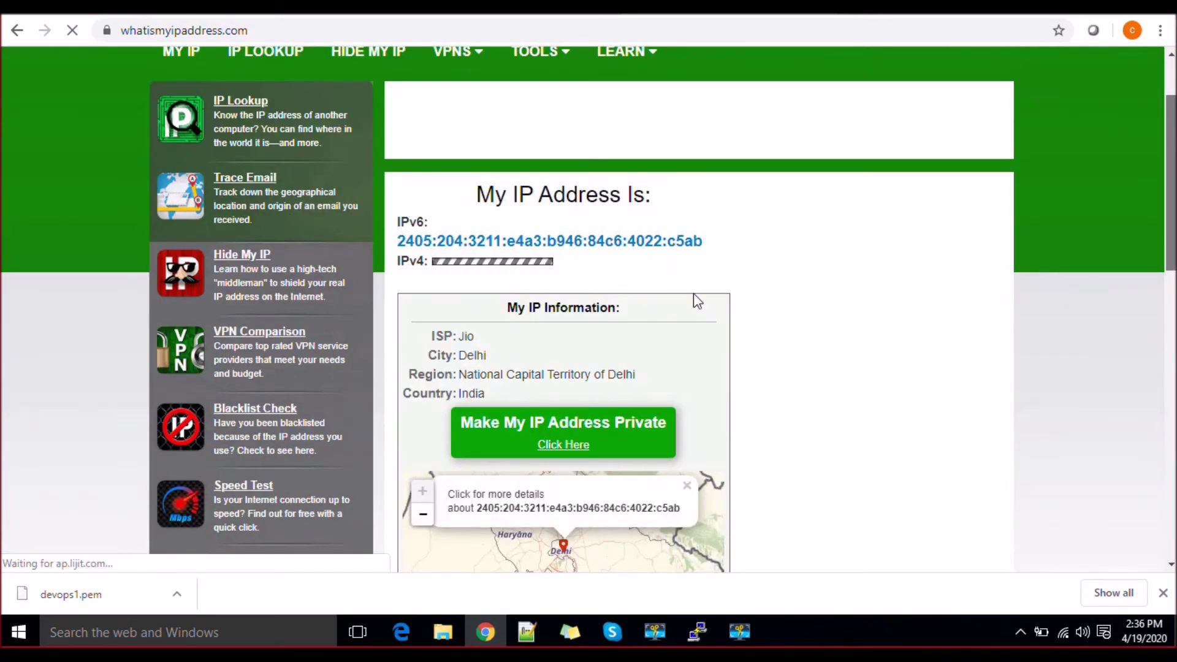
left_click_drag(540, 260, 433, 261)
key("ctrl+c")
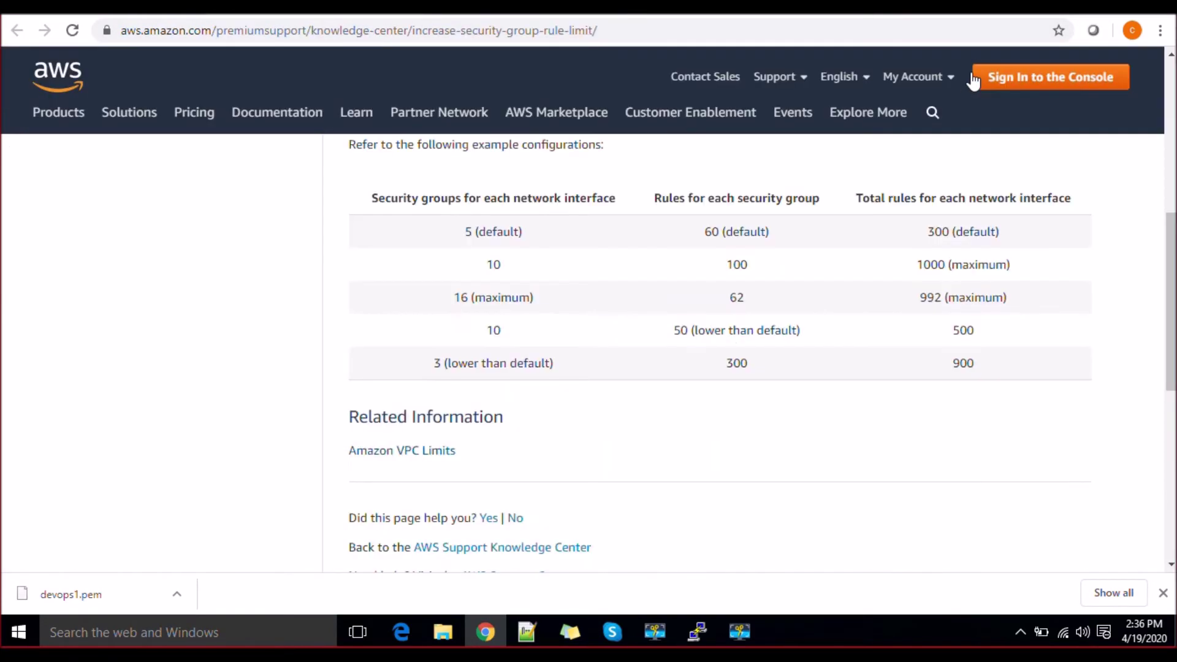
Step: Return to the inbound rules page and enter the copied IPv4 address with a /32 suffix as the port 22 rule's source
left_click(1119, 19)
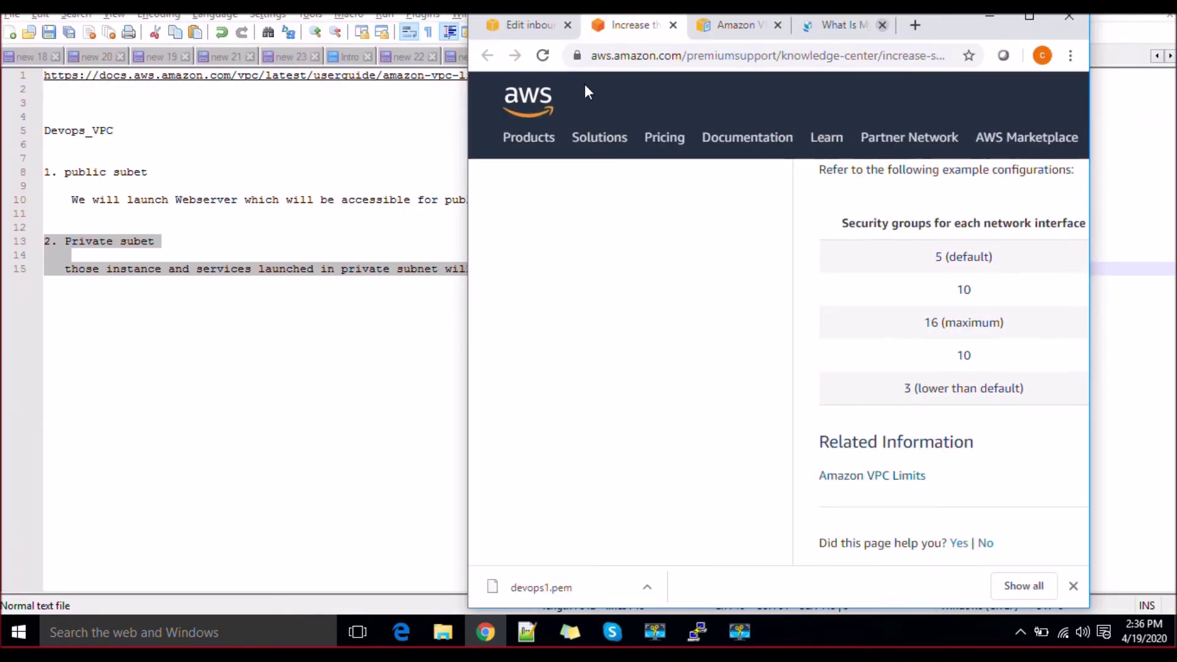
left_click(543, 23)
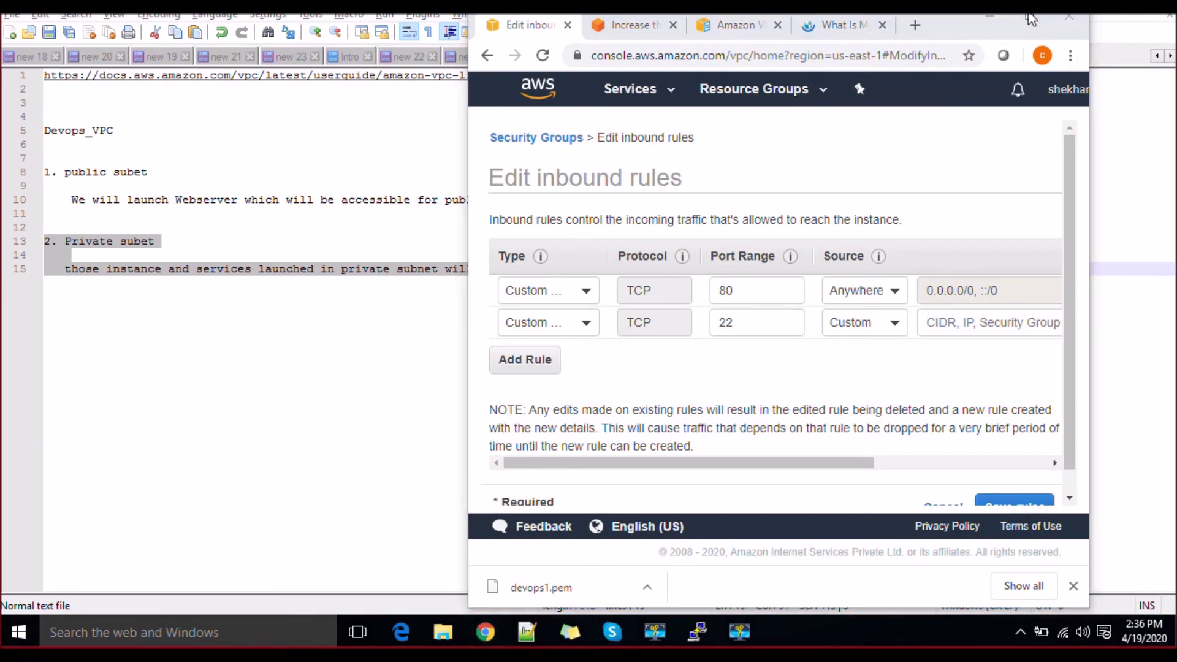
left_click(1030, 17)
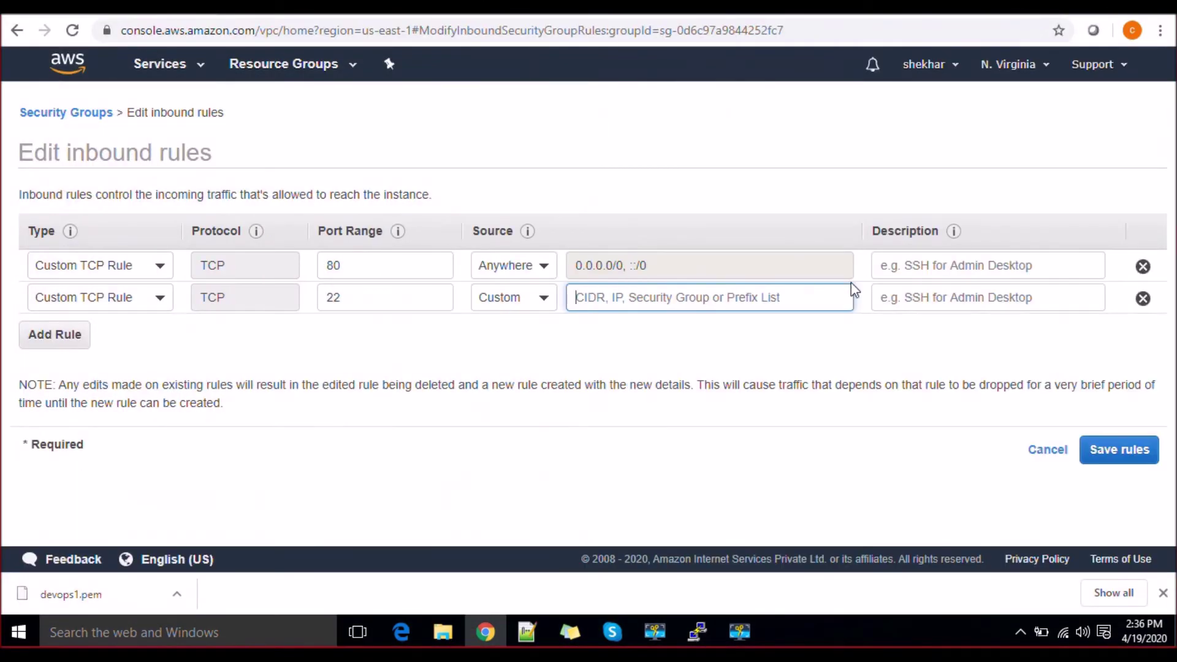
key("ctrl+v")
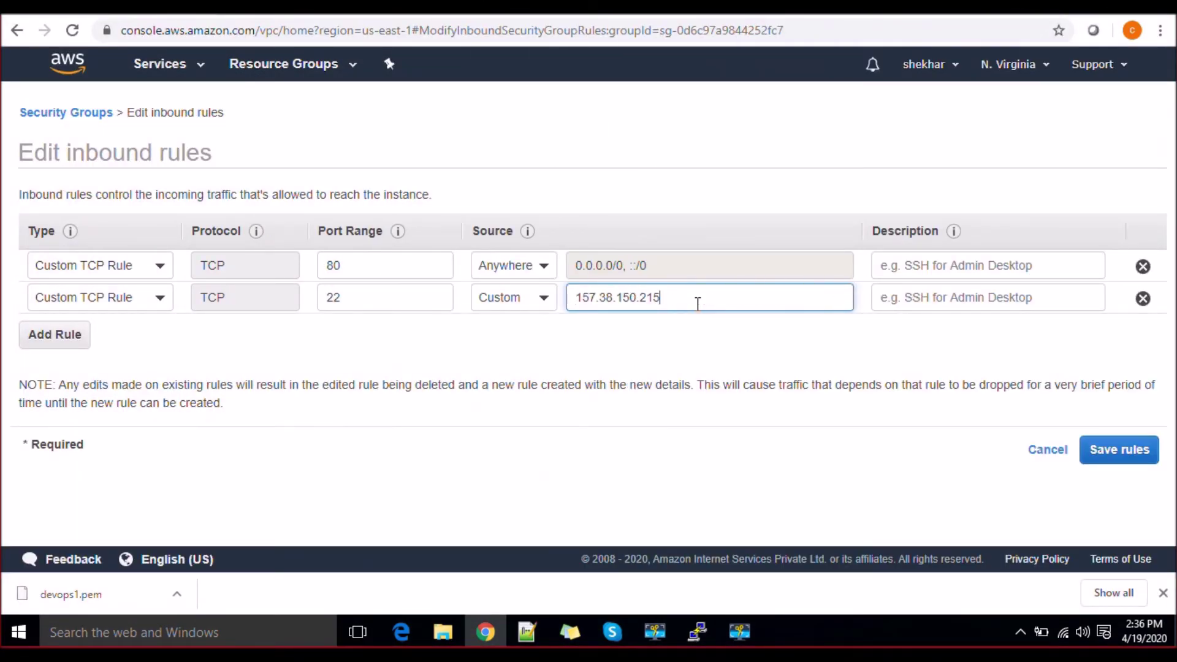
type("/32")
left_click(701, 343)
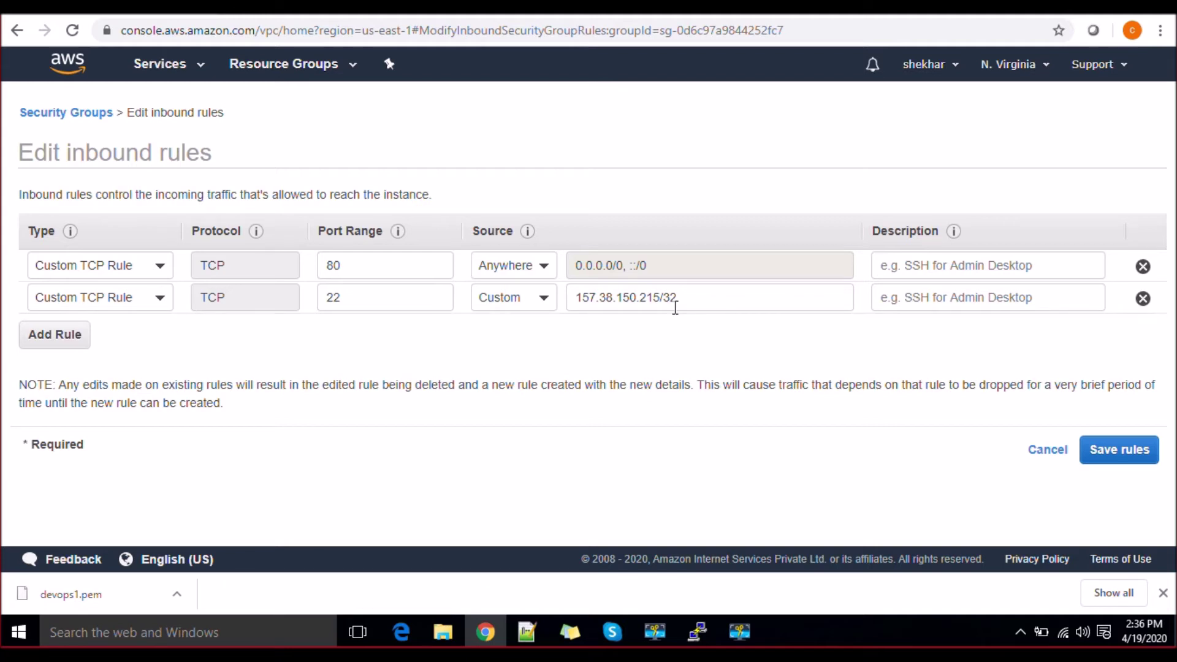
Step: Try My IP as the port 22 rule's source, and switch back to Custom with the copied IPv4 address and /32
left_click(544, 301)
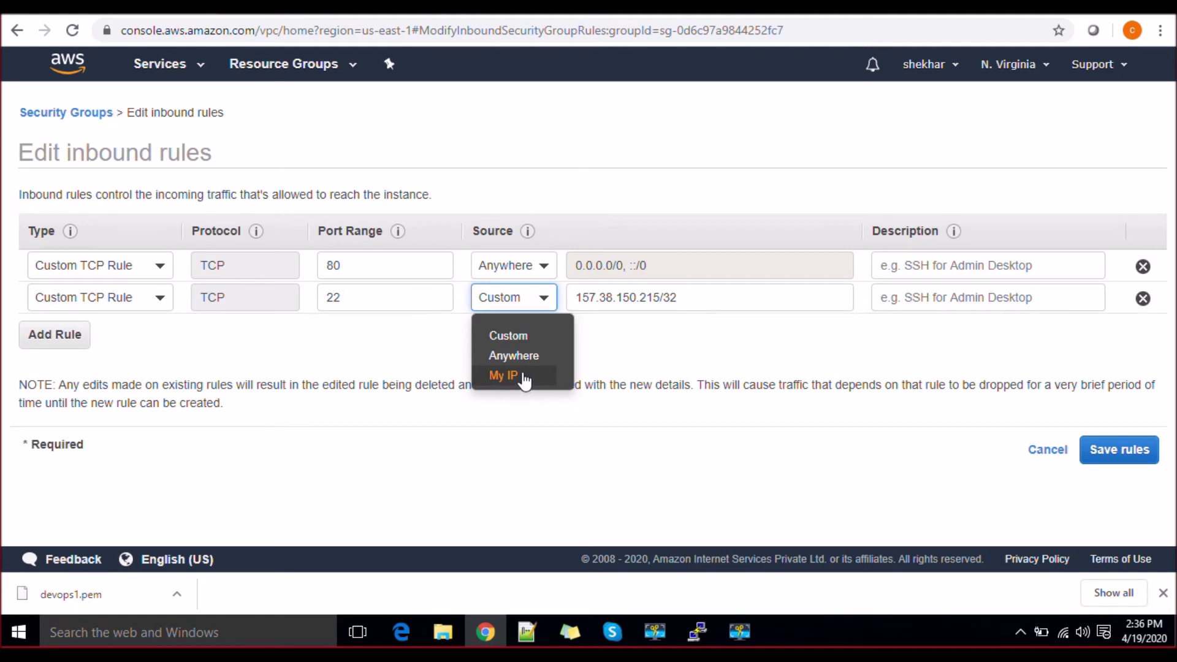
left_click(505, 376)
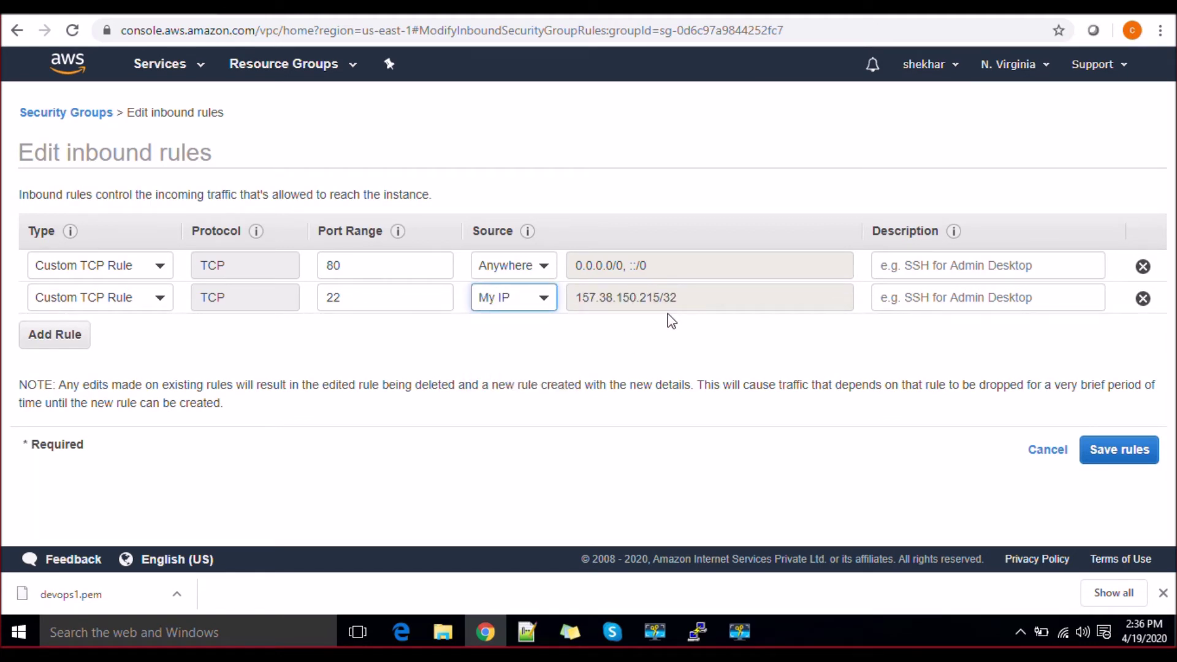
left_click(543, 299)
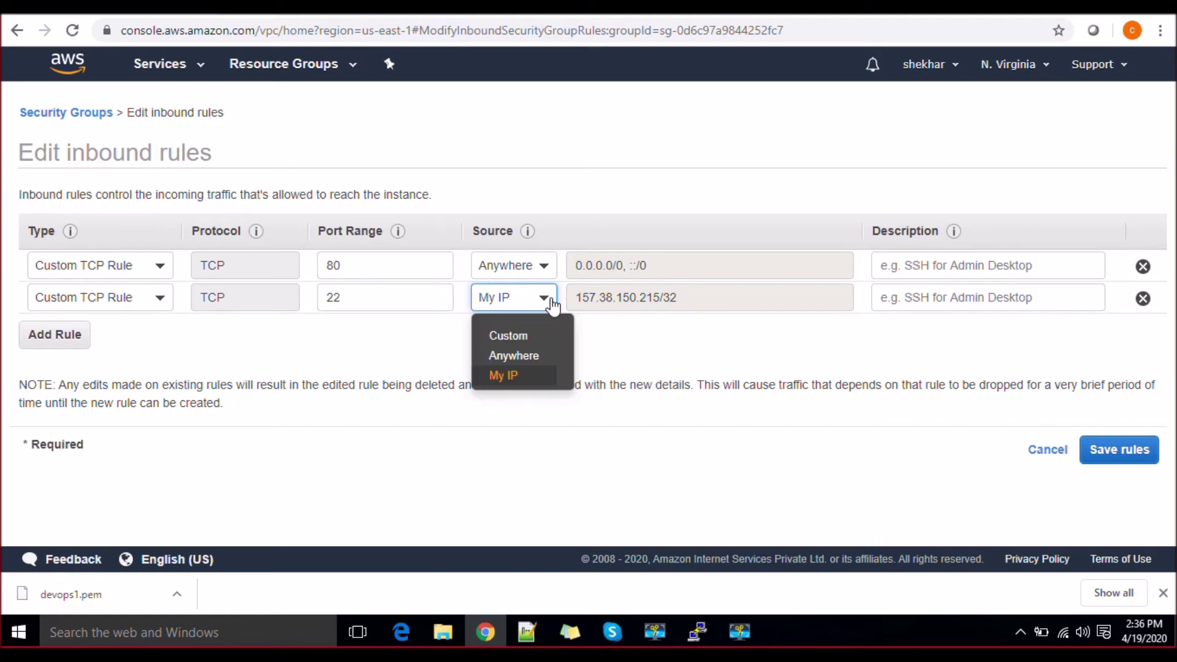
left_click(539, 336)
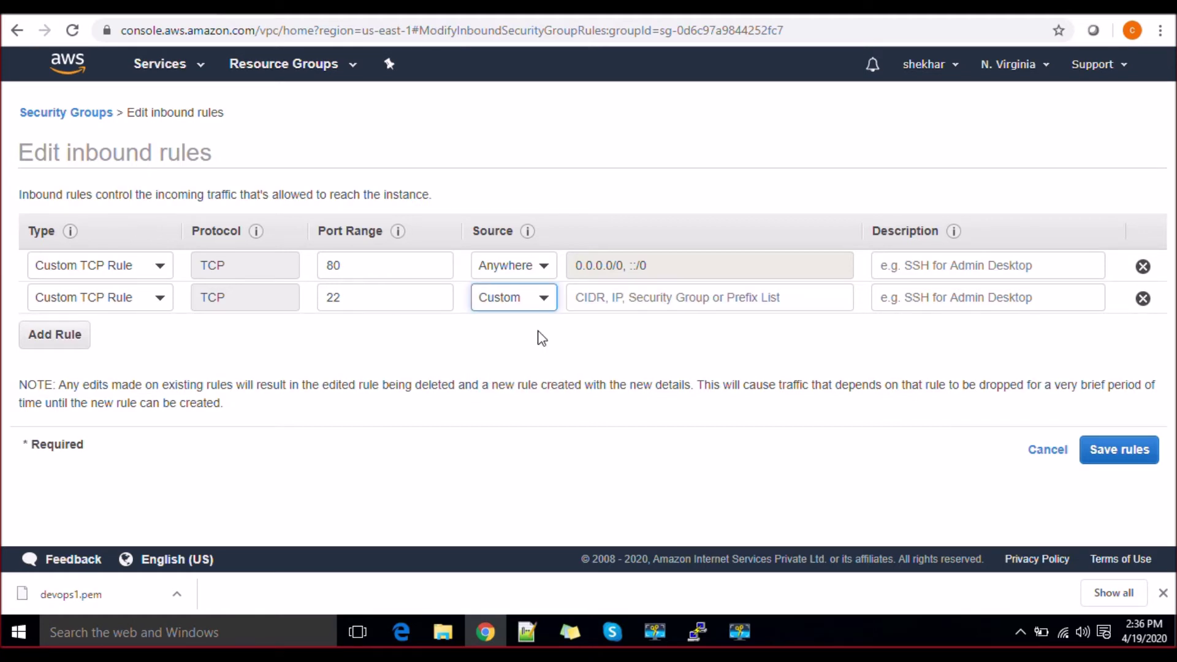
left_click(635, 300)
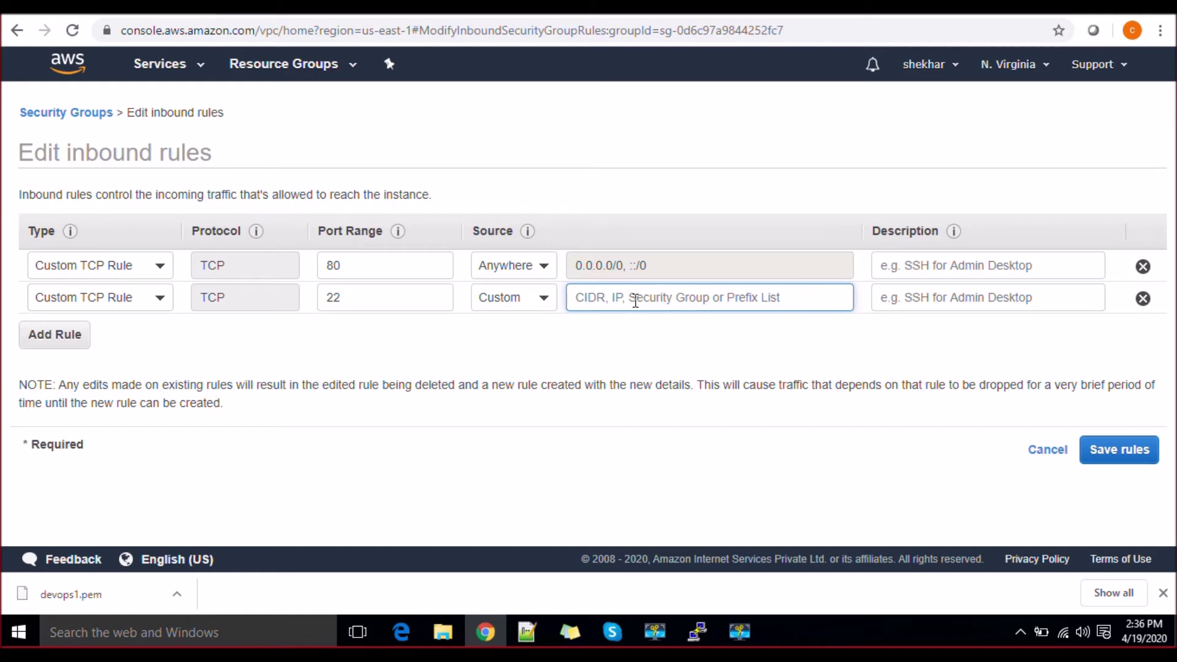
key("ctrl+v")
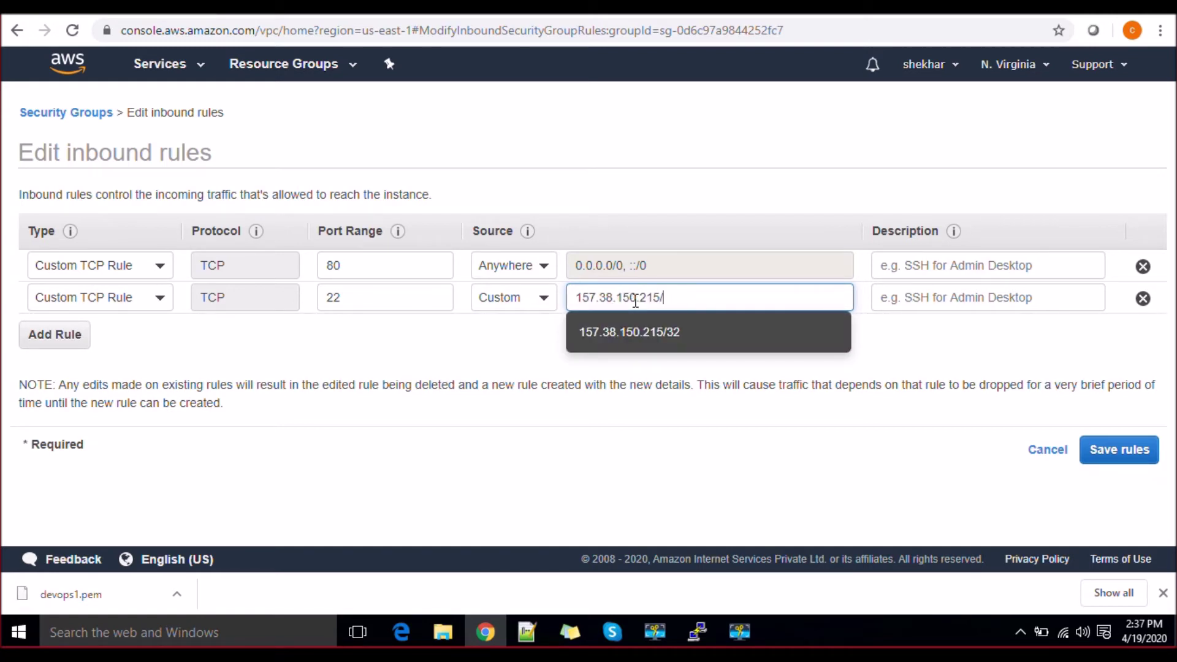
type("/")
left_click(626, 339)
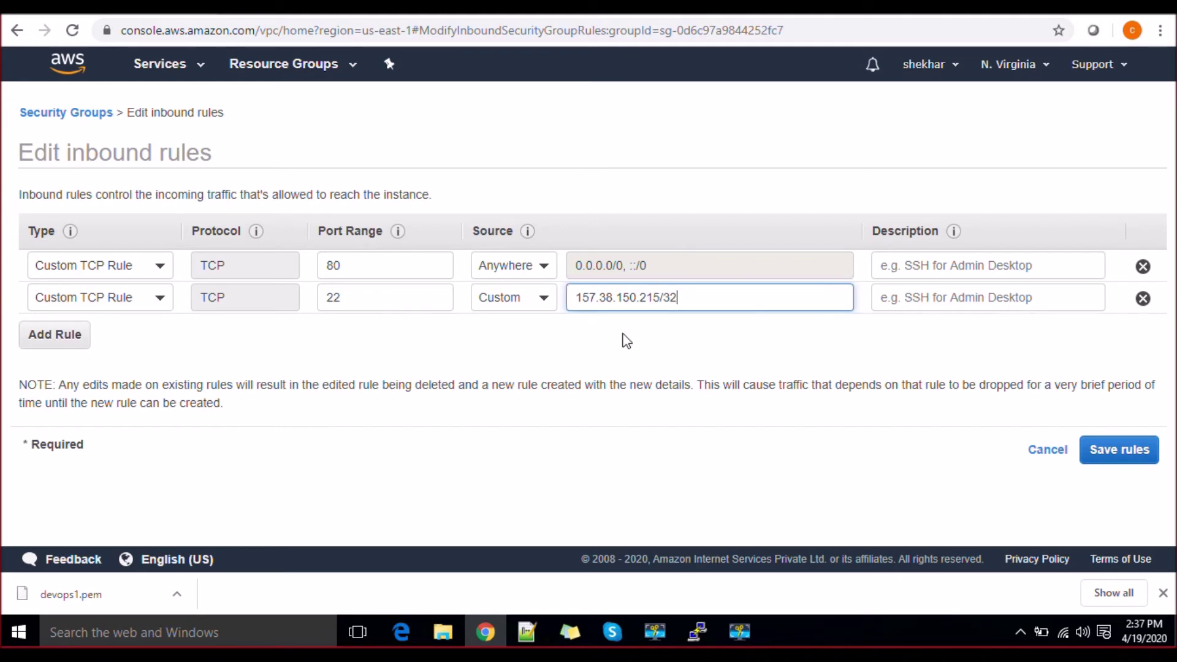
Step: Set the port 22 rule's source to My IP and save the inbound rules of Public_sg
left_click(540, 303)
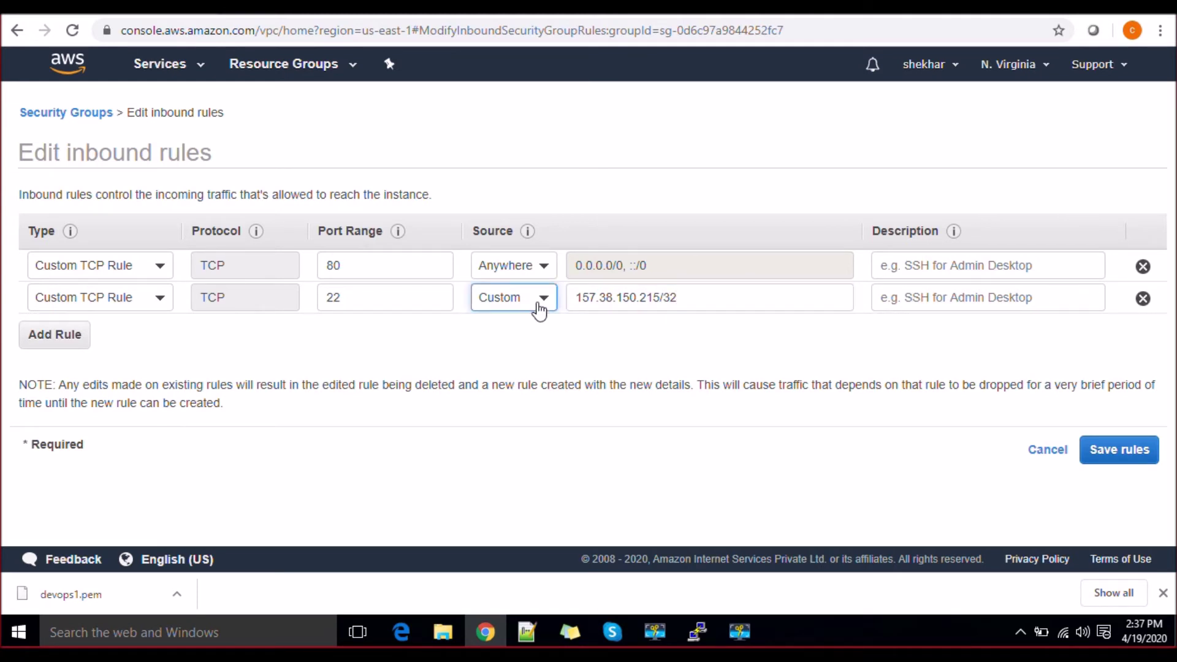
left_click(527, 376)
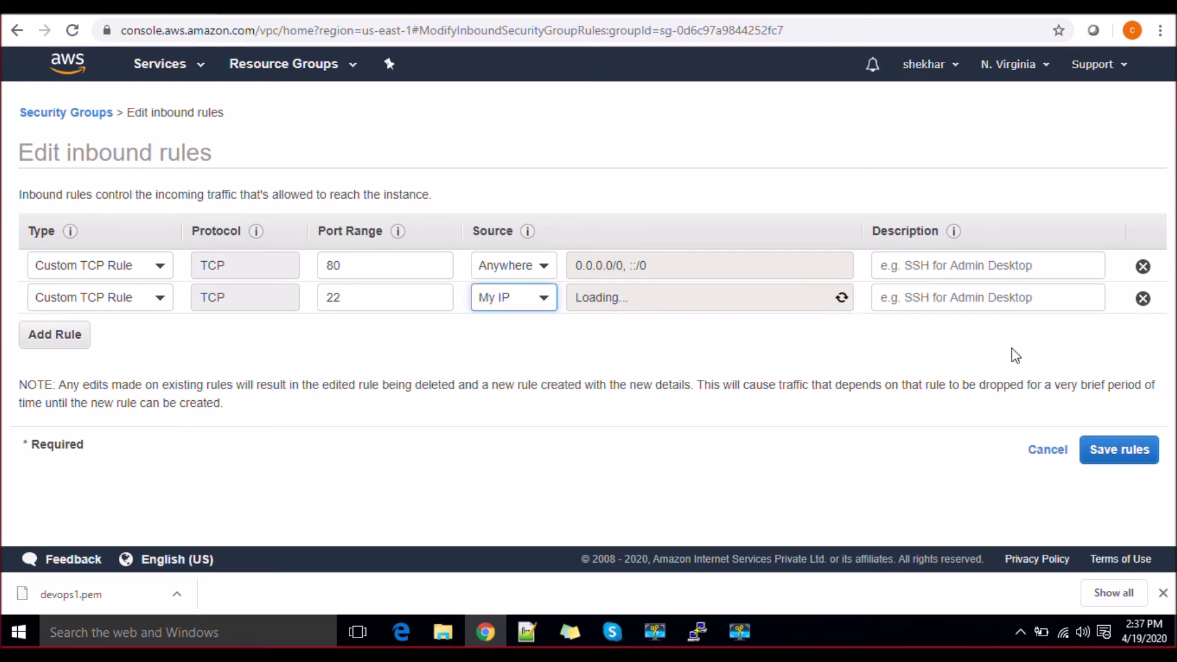
left_click(1139, 453)
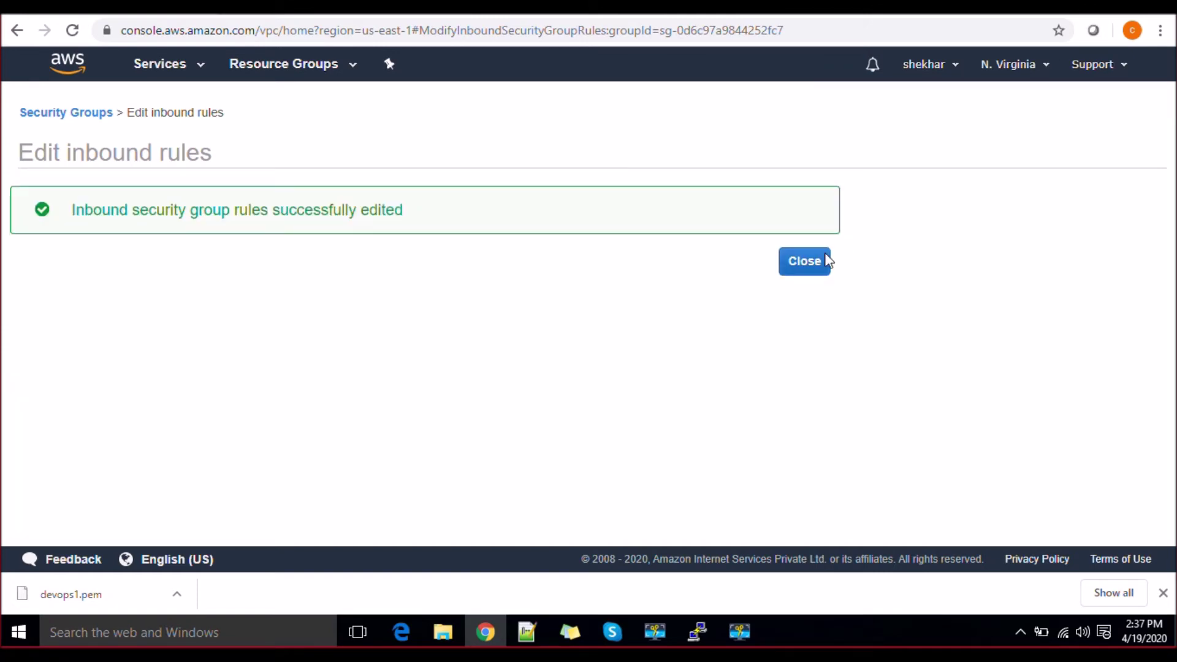
left_click(826, 261)
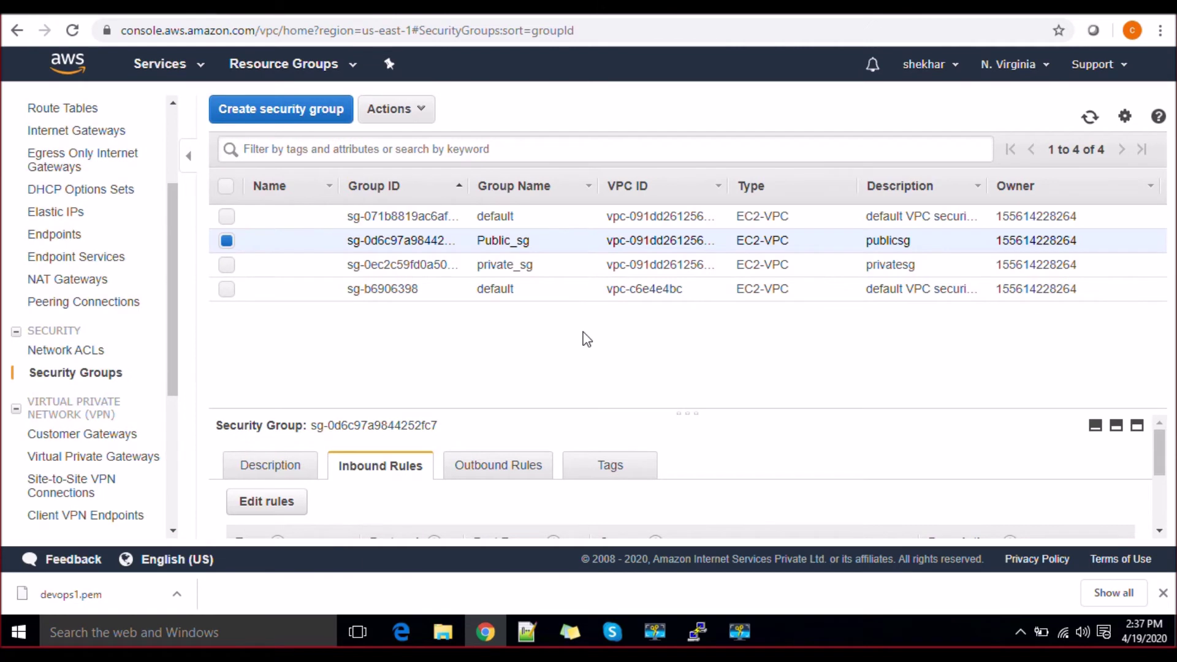
Step: Edit the inbound rules of private_sg and add a Custom TCP Rule for port 22
left_click(491, 272)
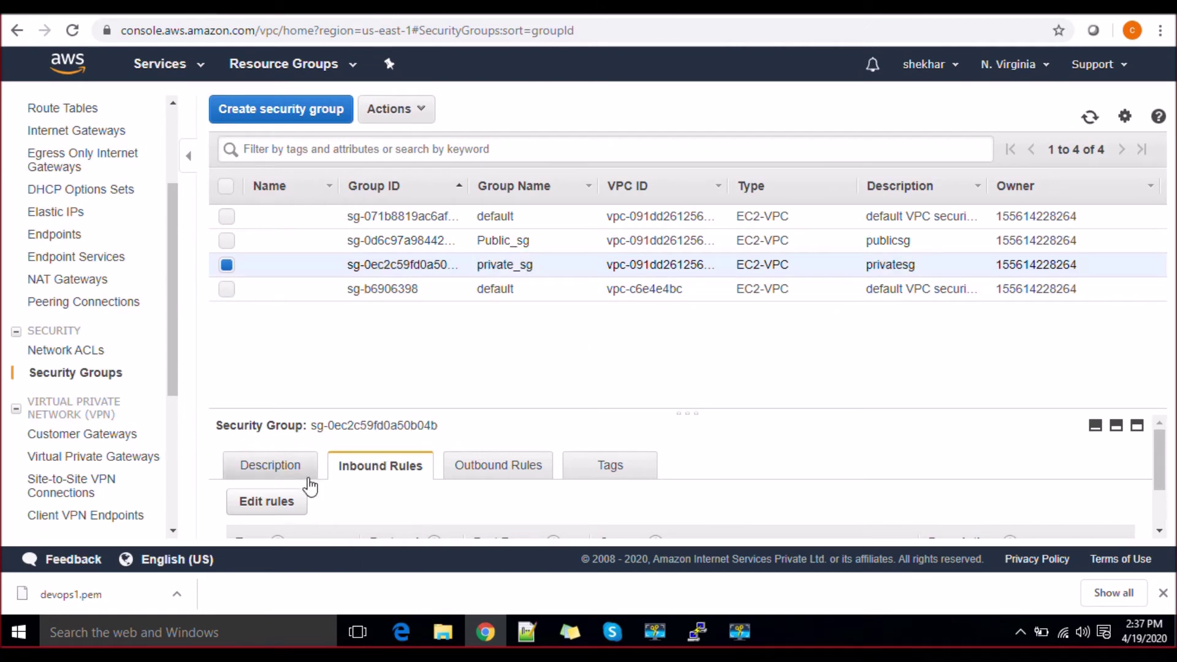
left_click(293, 500)
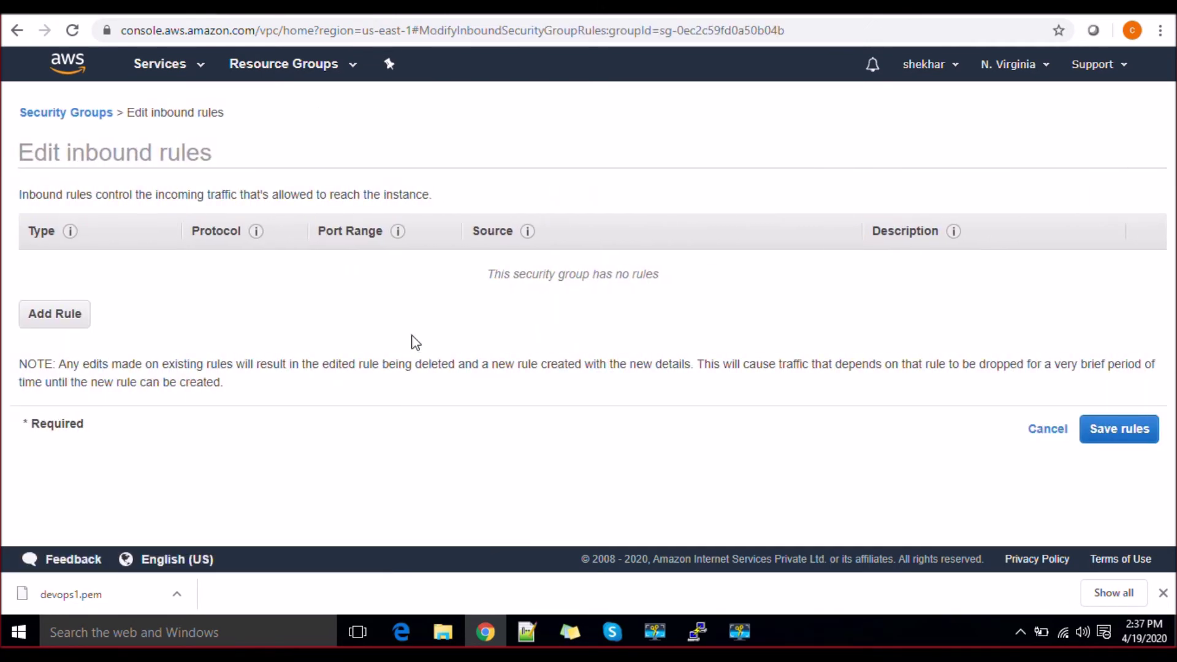
left_click(69, 315)
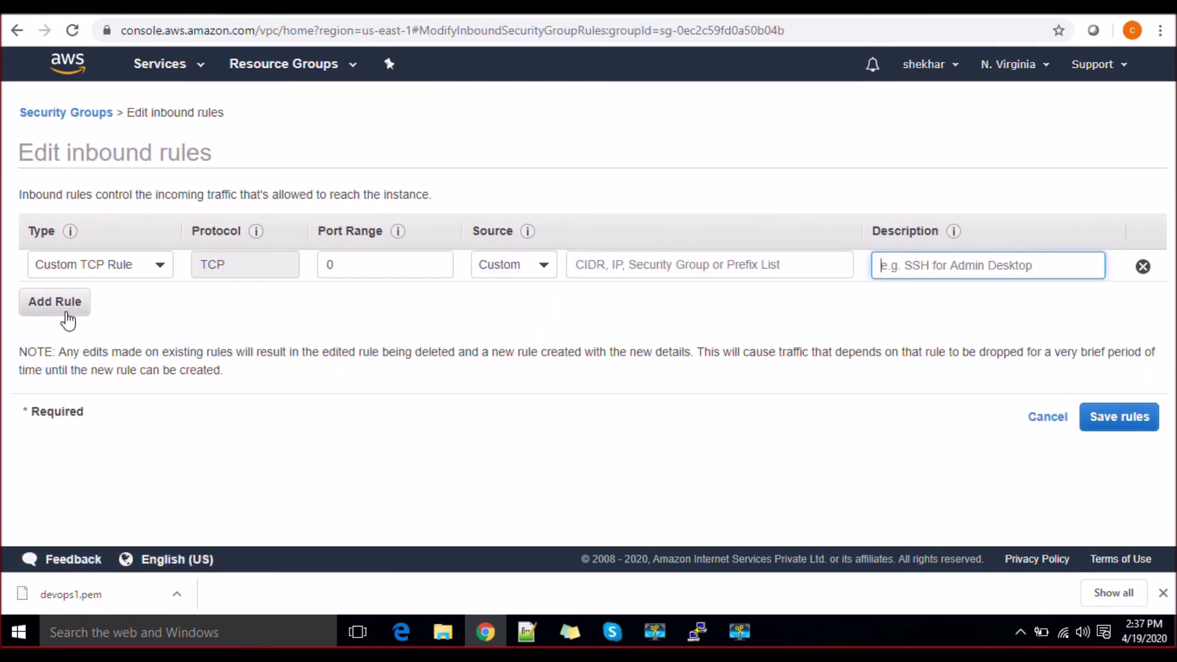
left_click(160, 265)
left_click(150, 331)
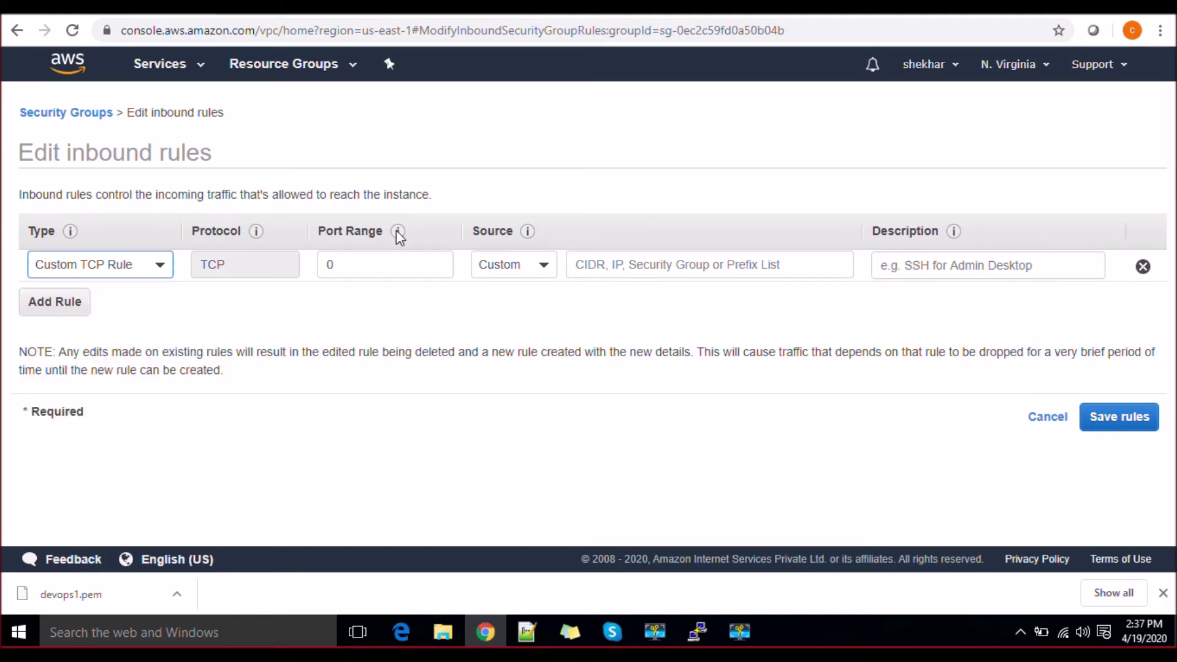
left_click(362, 265)
key("ctrl+a")
type("22")
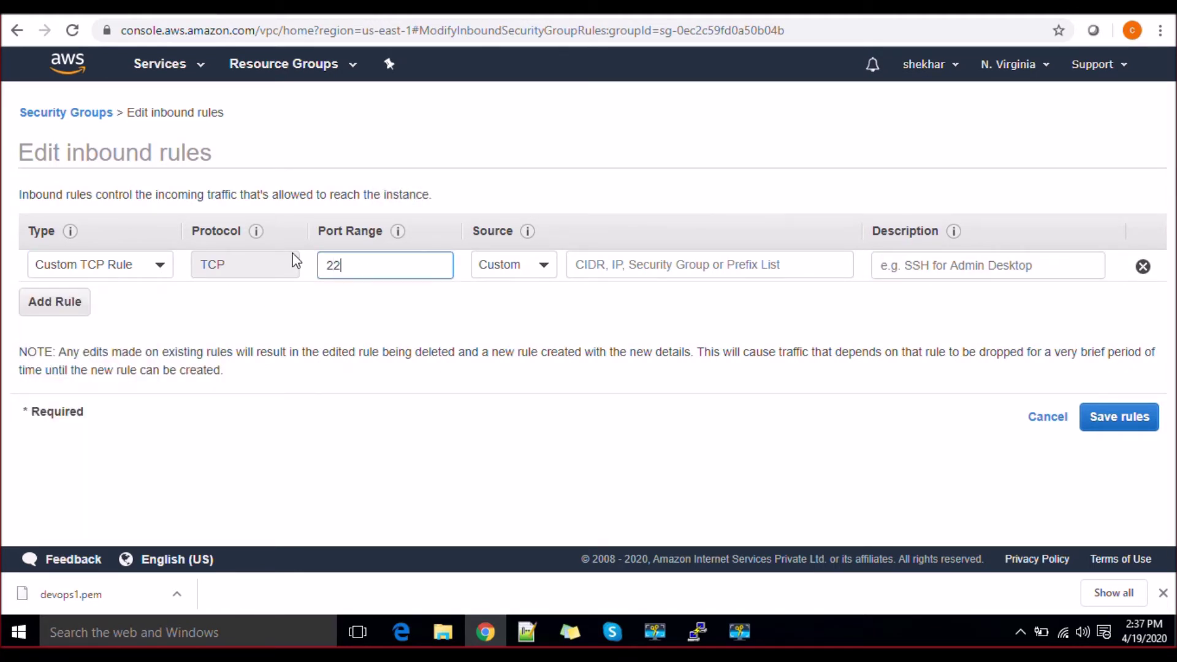
Step: Keep the port 22 rule's source type as Custom and choose the Public_sg security group as its source
left_click(549, 268)
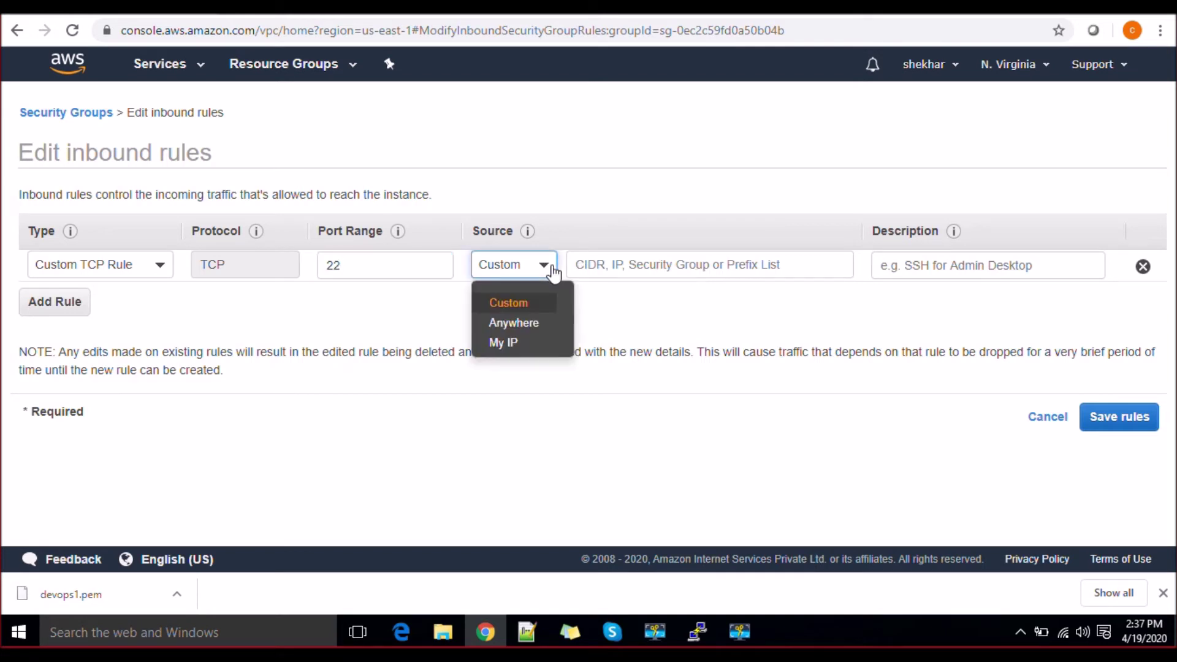
left_click(616, 257)
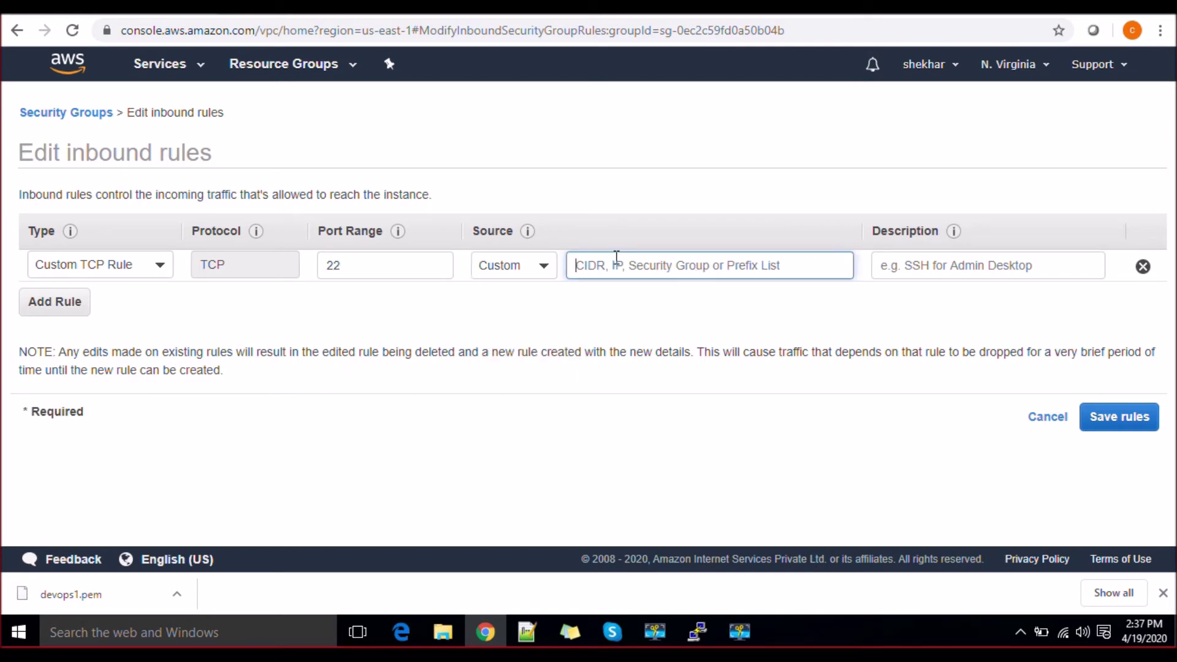
type("pu")
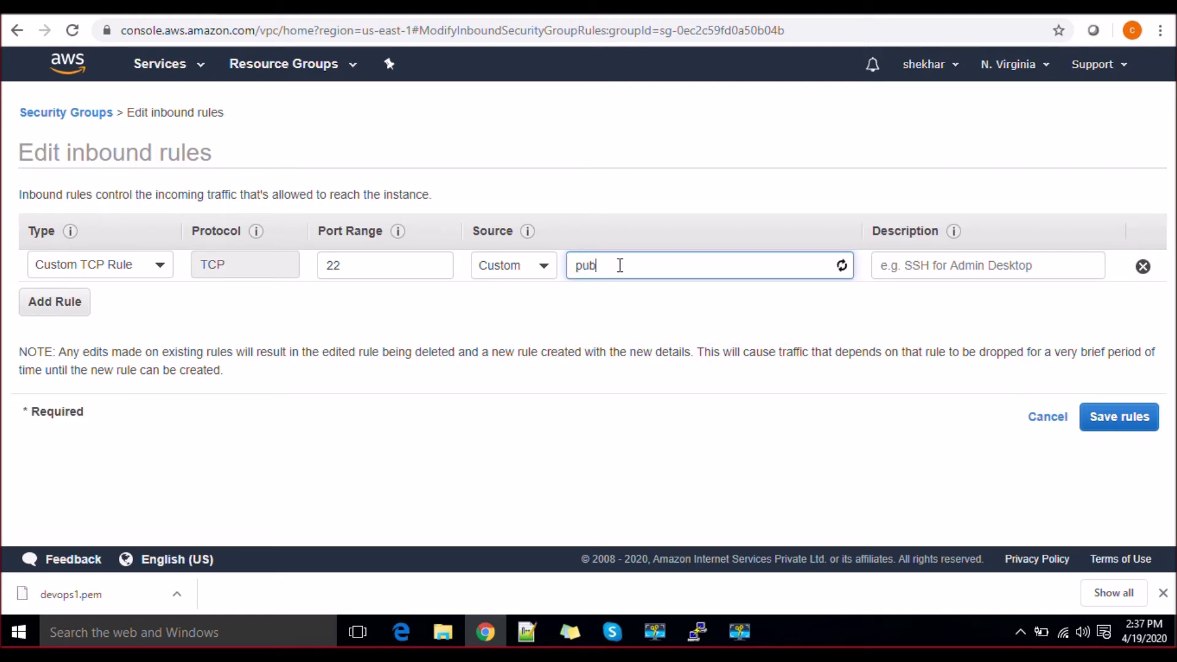
type("b")
key("BackSpace")
key("BackSpace")
key("BackSpace")
type("s")
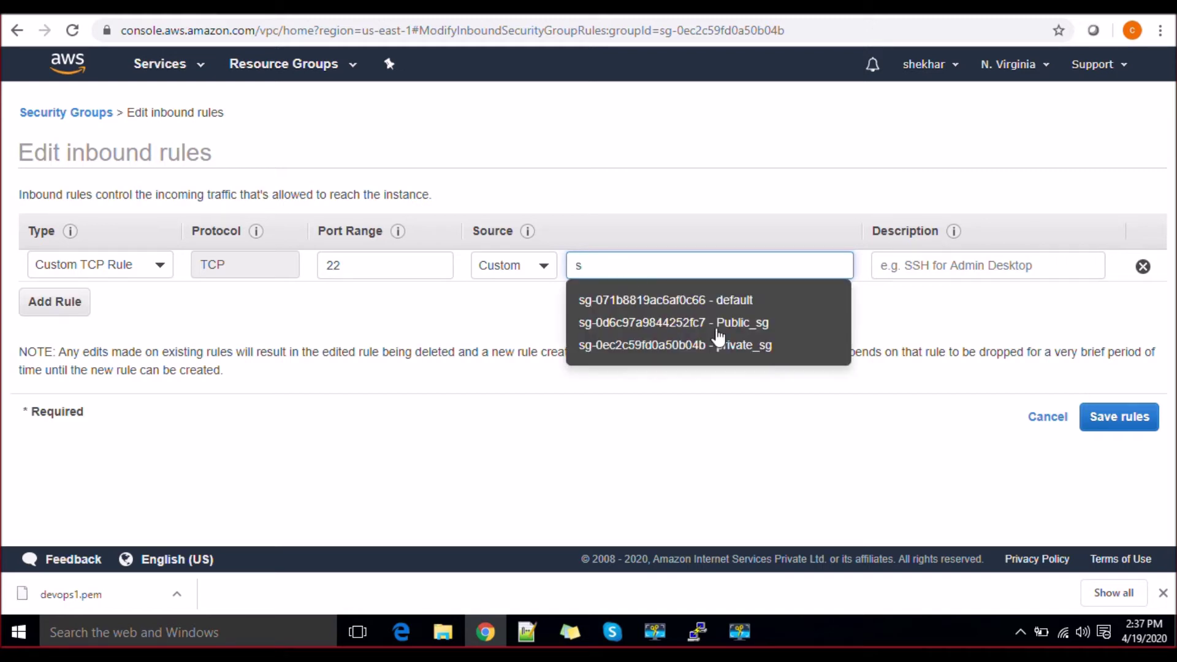
left_click(716, 326)
Step: Add a second Custom TCP Rule to private_sg with port 3306
left_click(38, 306)
left_click(327, 301)
type("2206")
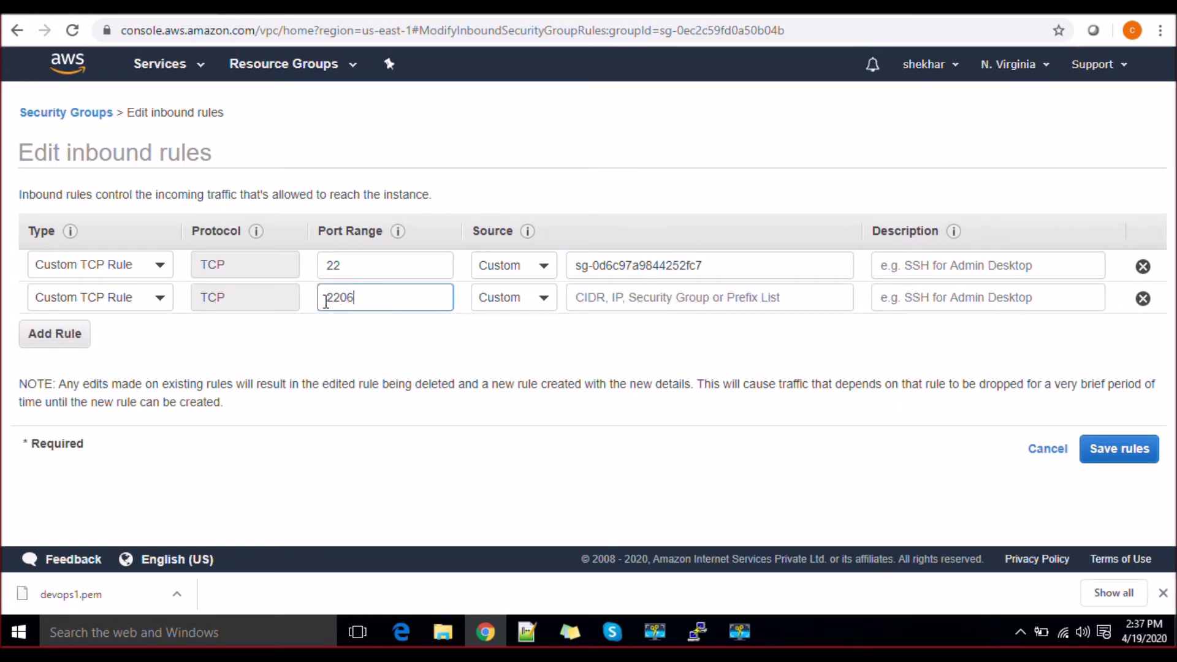
key("ctrl+a")
type("33")
Step: Set Public_sg as the source of the port 3306 rule, save the inbound rules and return to the security groups list
left_click(649, 298)
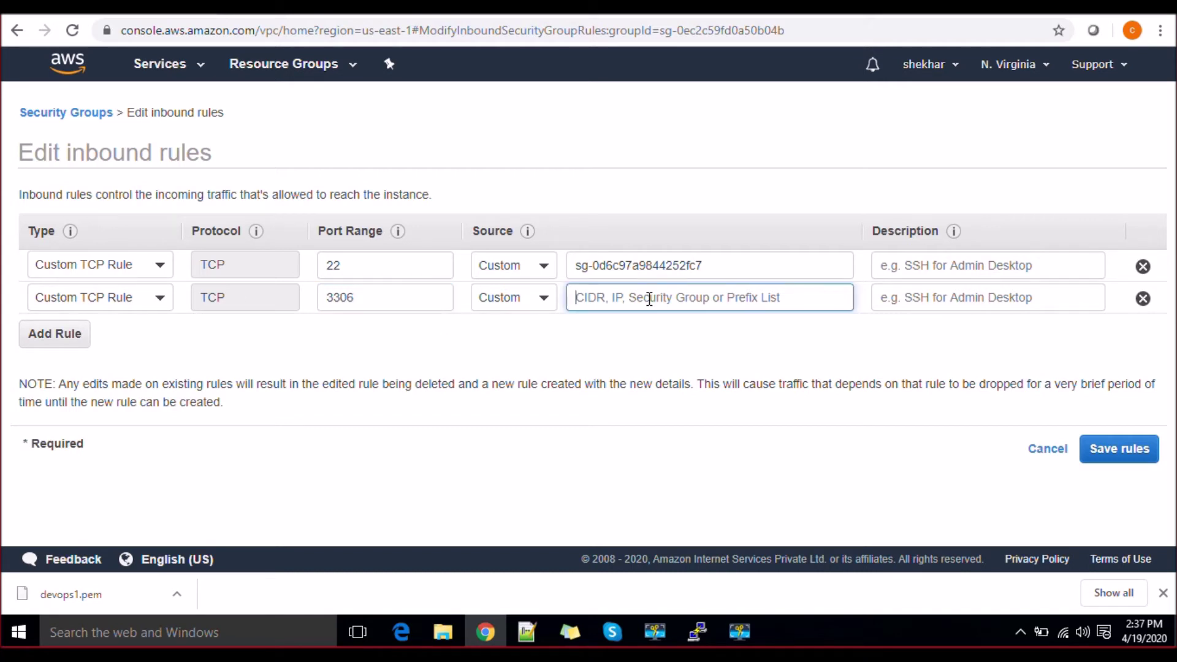
type("sg")
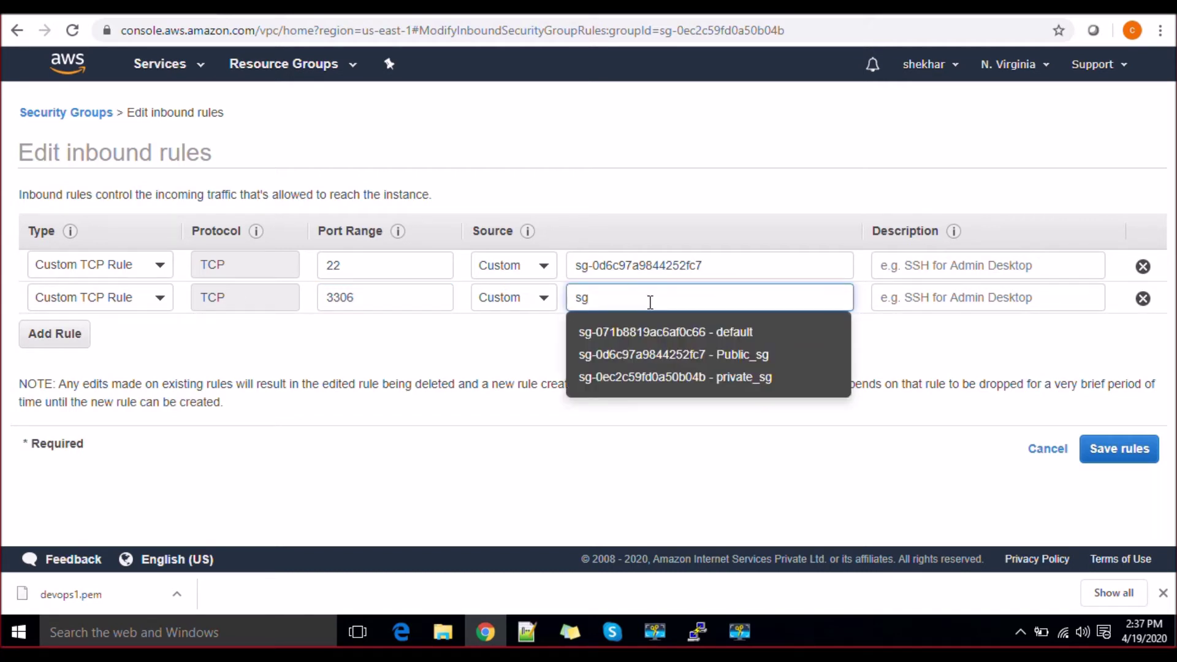
left_click(672, 355)
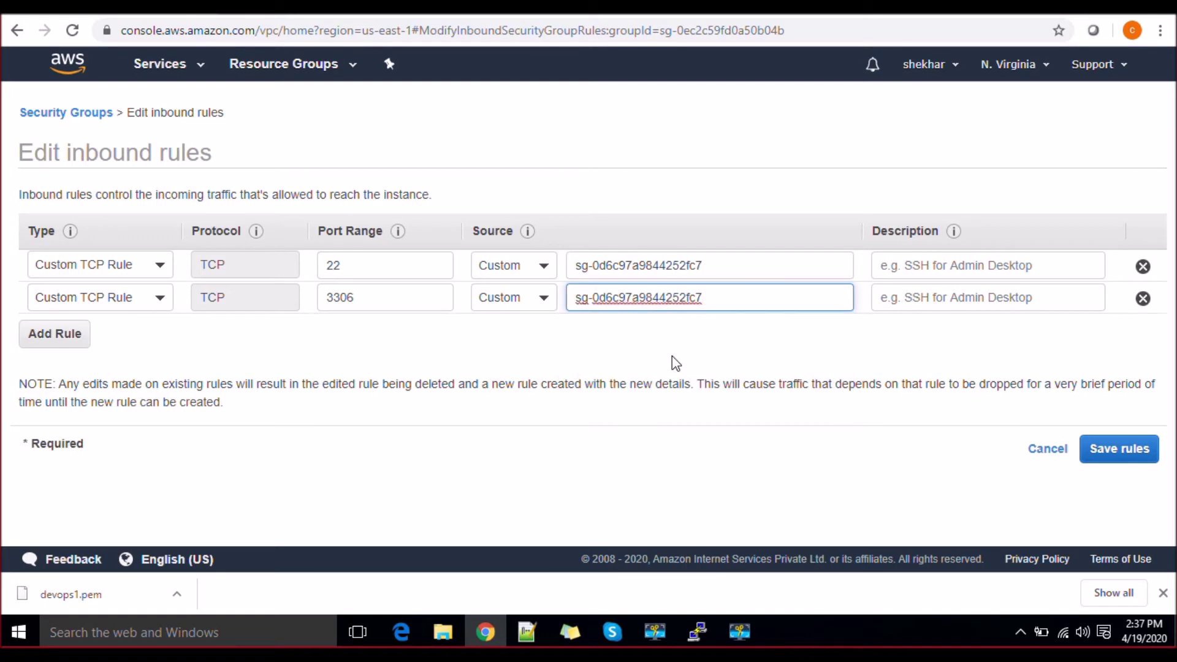
left_click(727, 359)
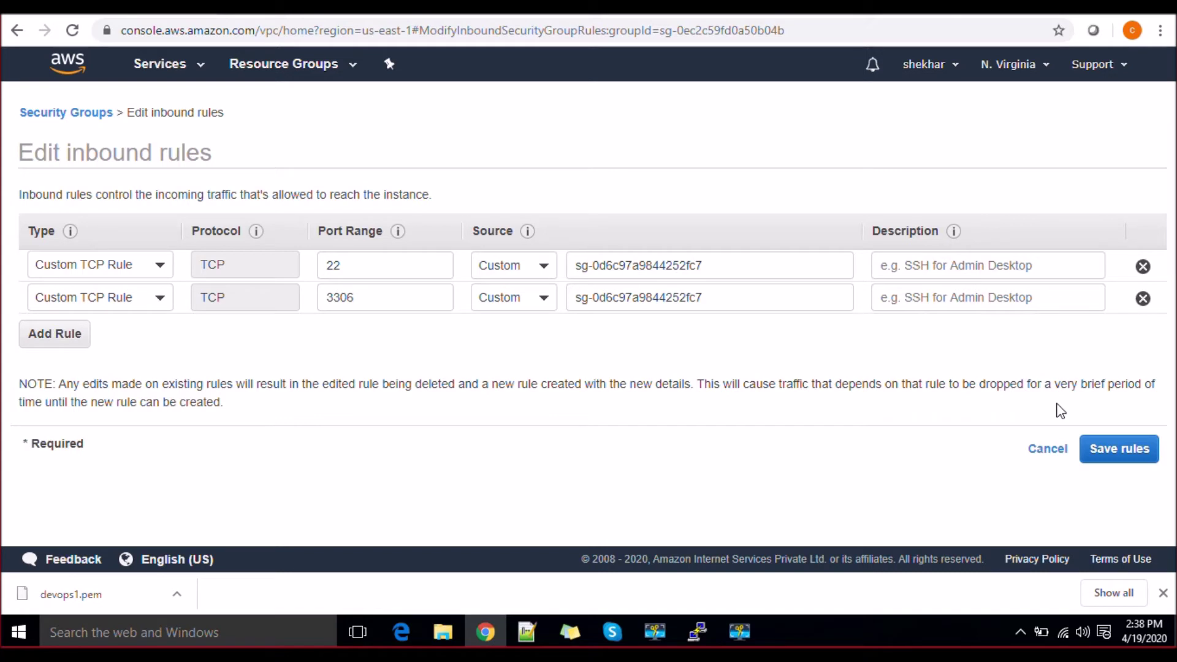
left_click(1112, 450)
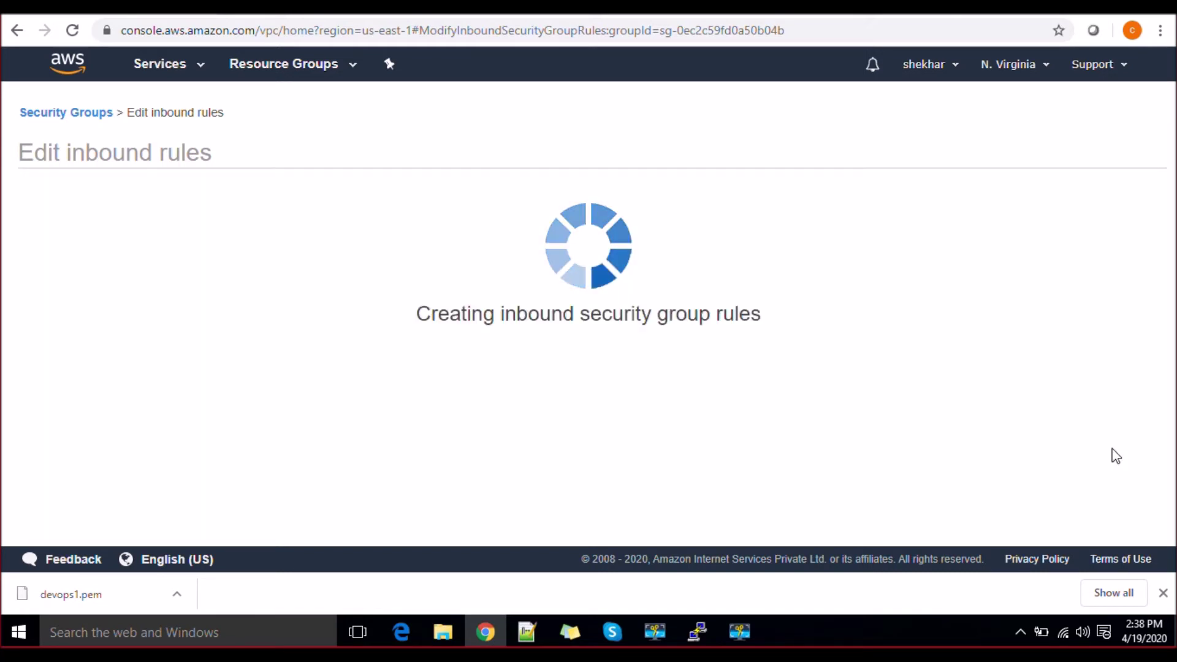
left_click(805, 265)
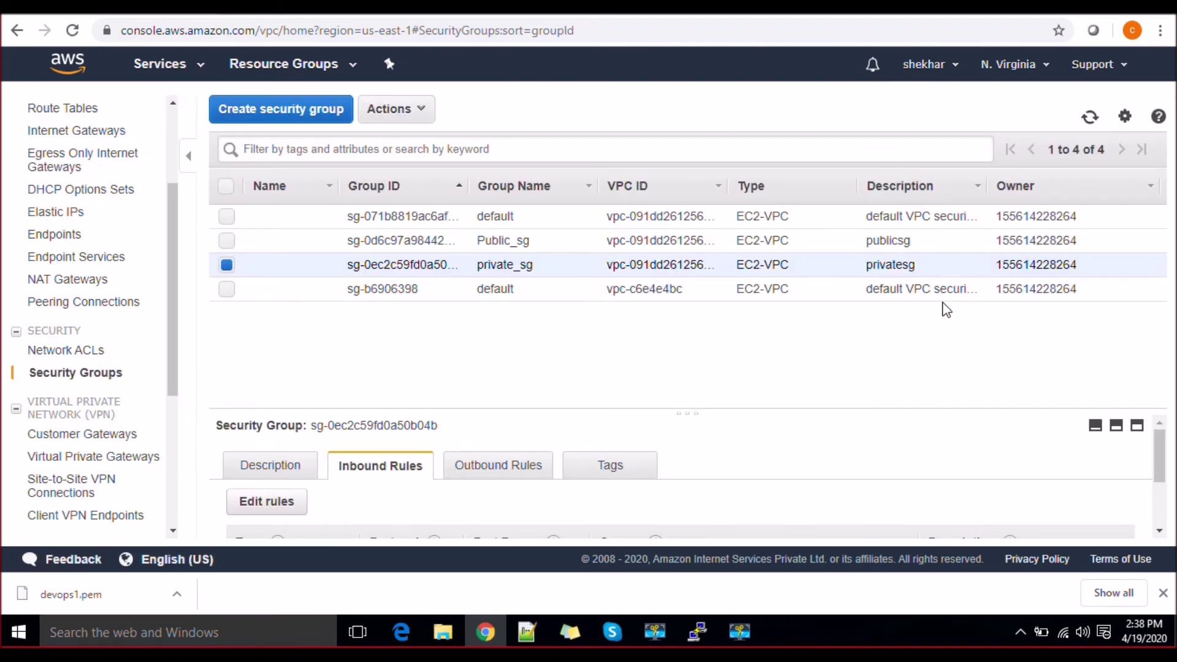
Step: Review the VPC's subnets, route tables and the details of the devops_Intgw internet gateway
left_click_drag(178, 317, 181, 228)
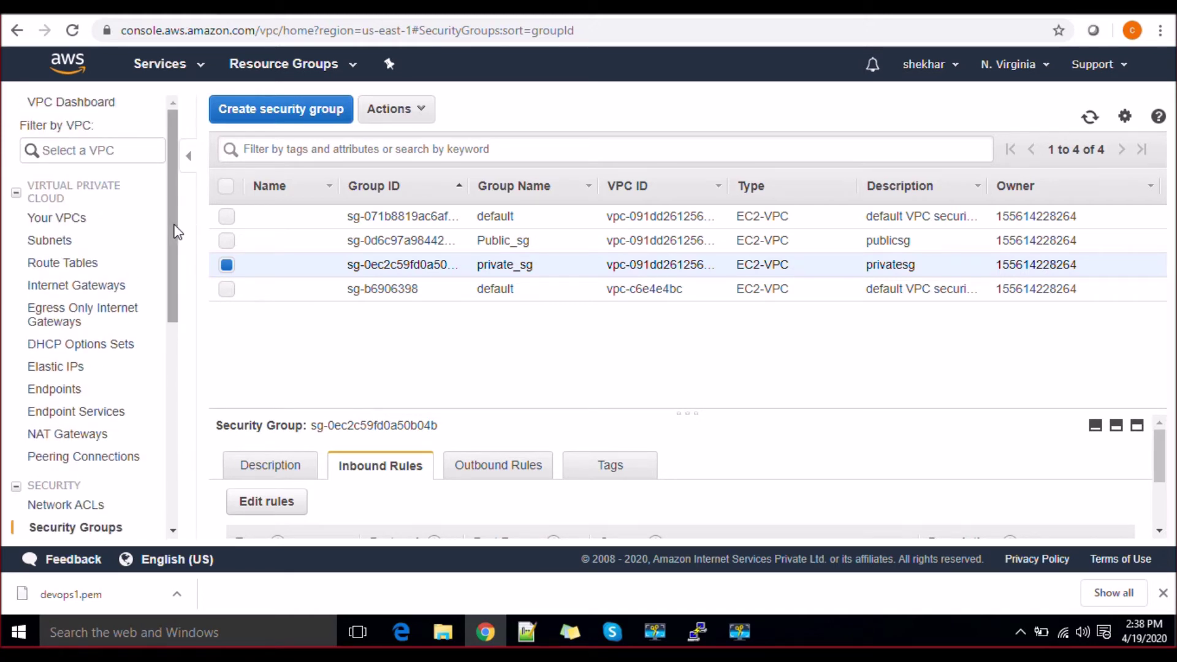
left_click(65, 247)
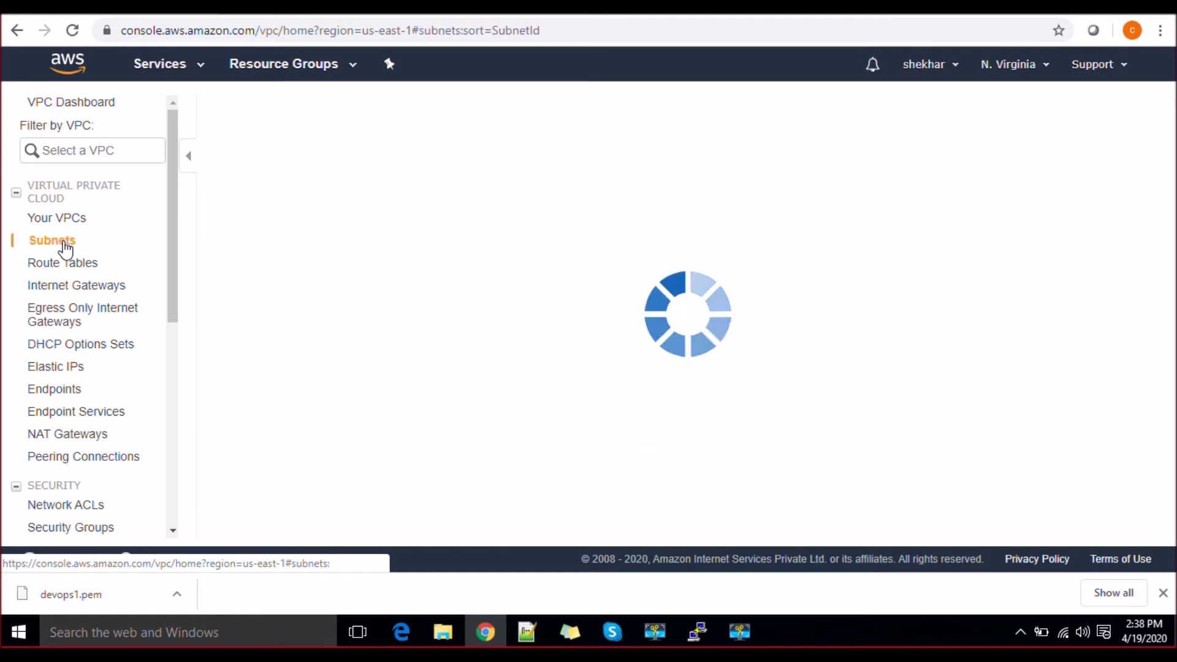
left_click(67, 264)
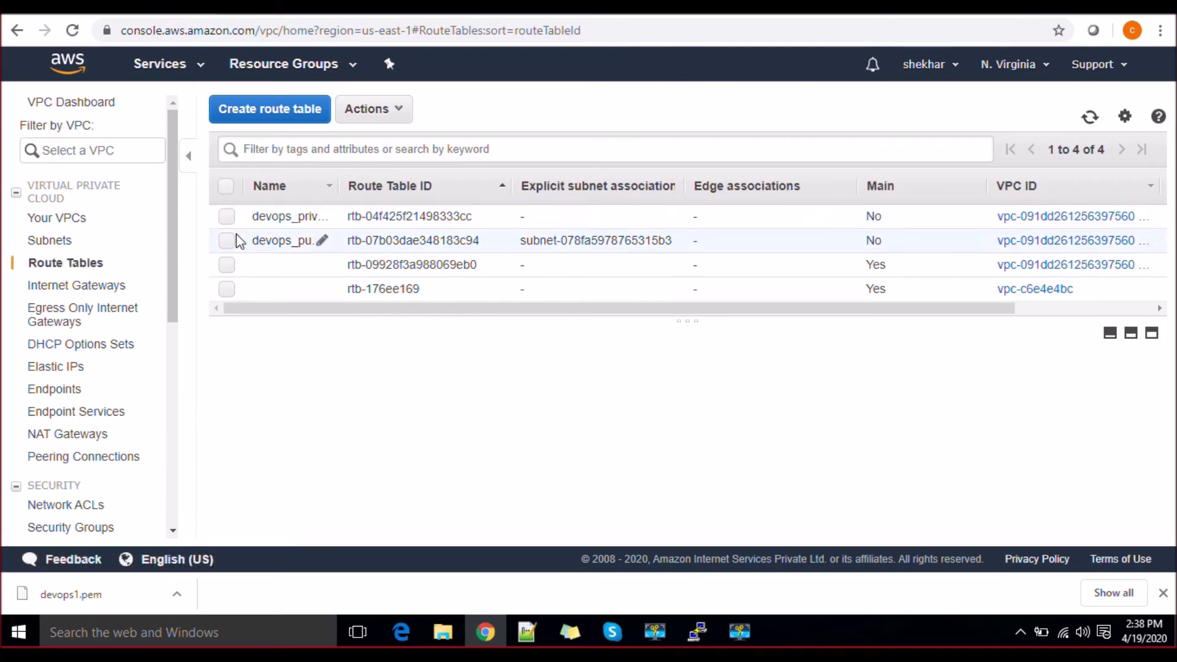
left_click(73, 291)
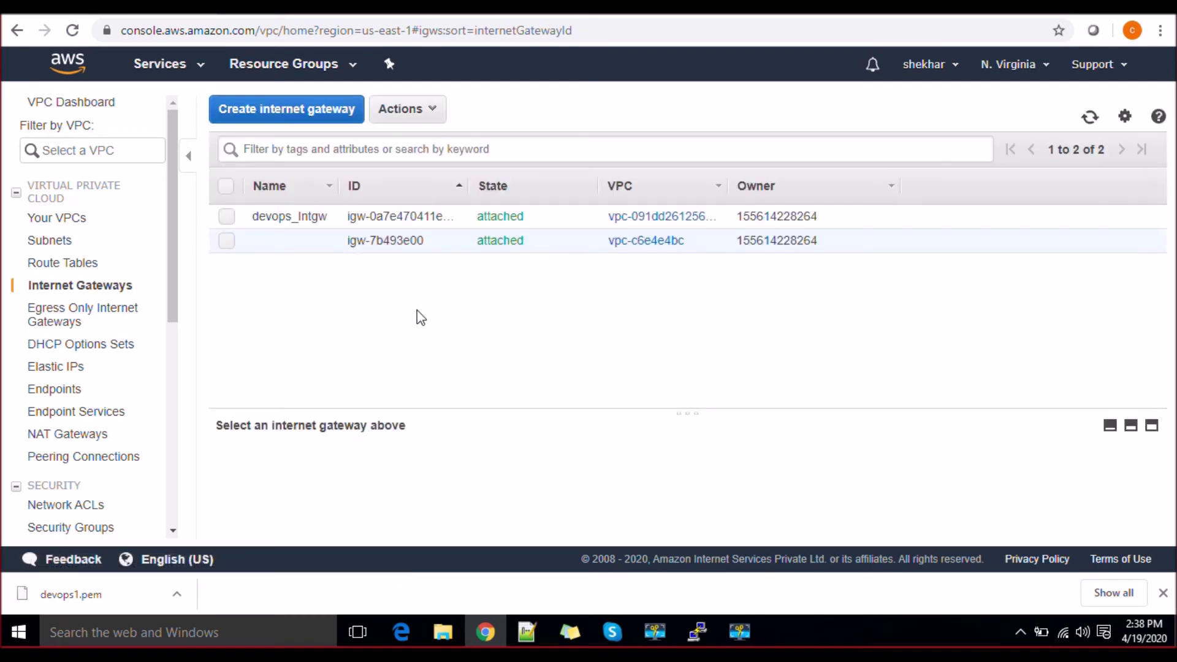
left_click(233, 223)
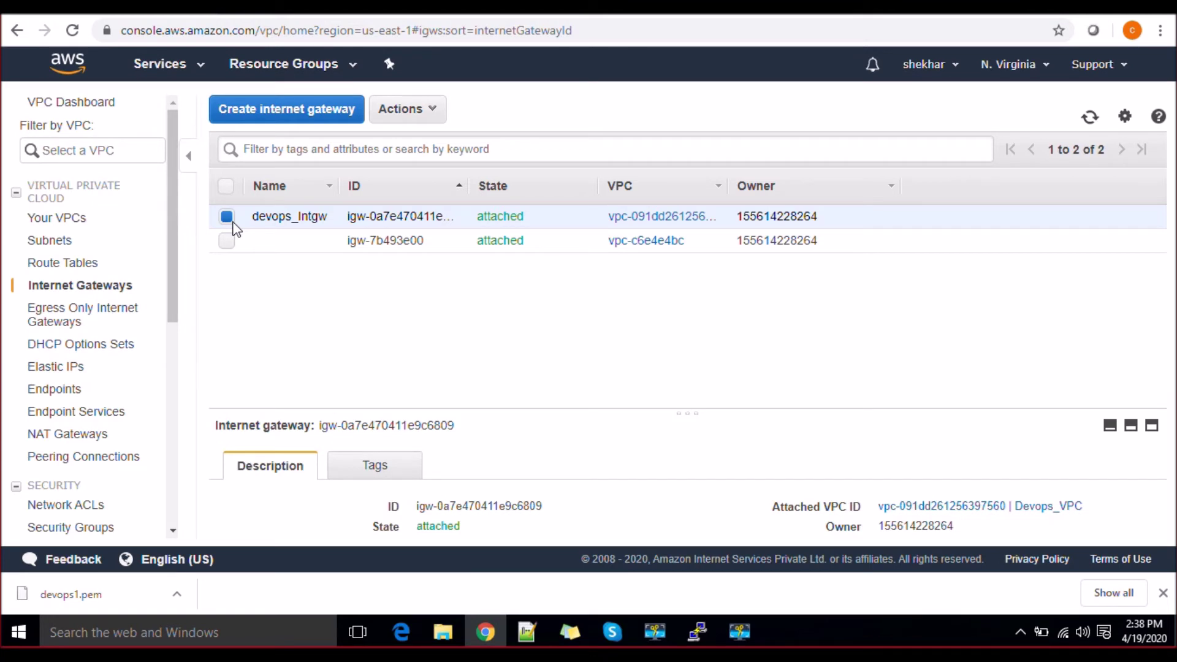
left_click_drag(168, 302, 169, 358)
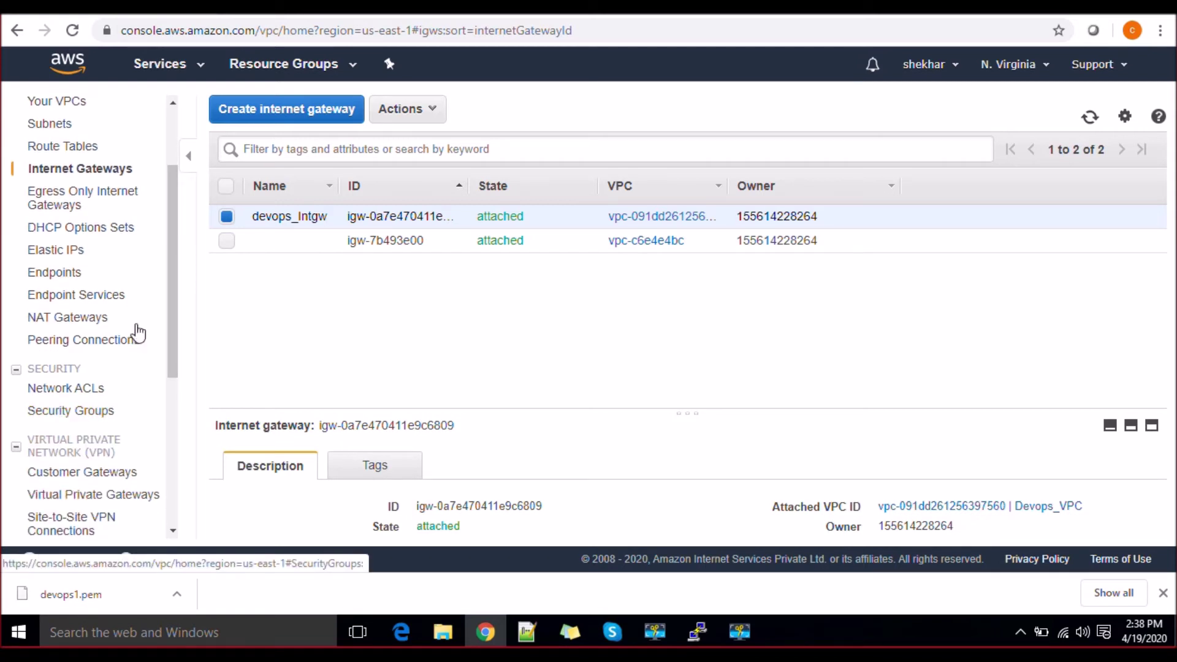
left_click_drag(176, 276, 184, 229)
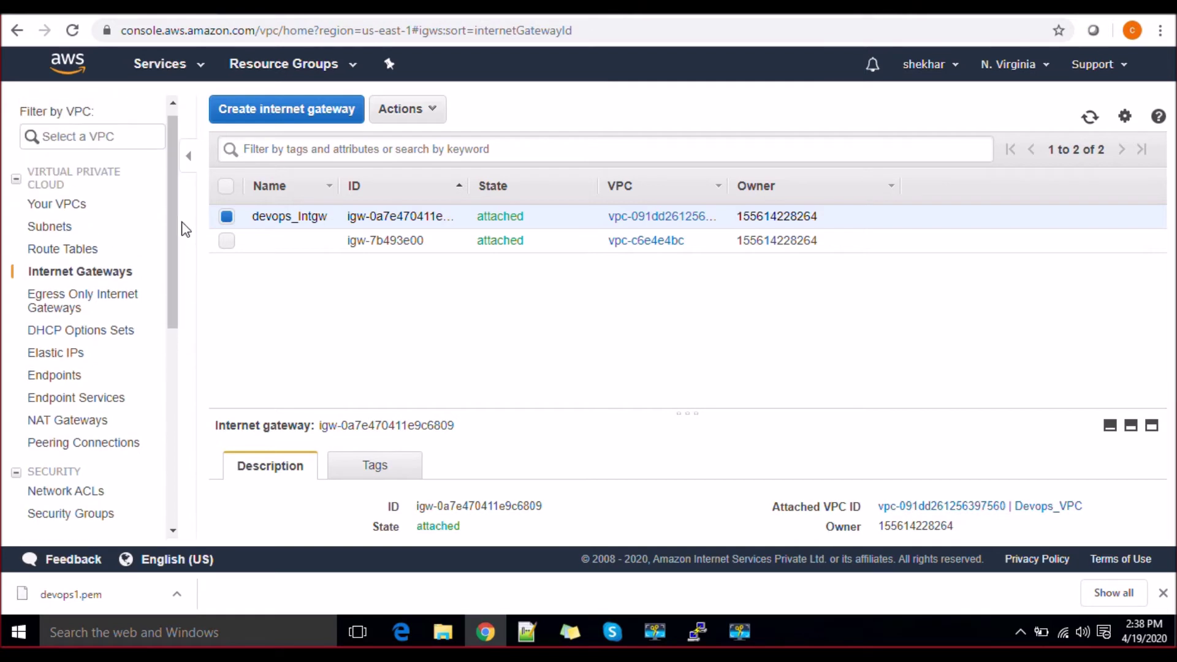
Step: Go to the EC2 service's instances list and start launching a new instance
left_click(204, 71)
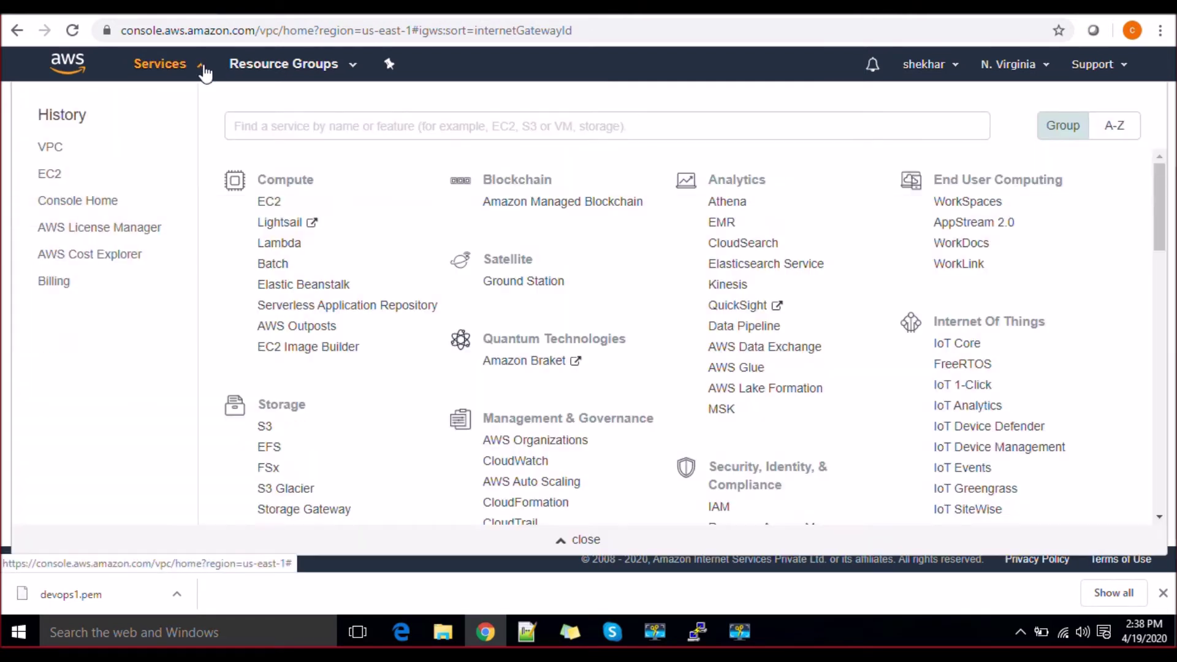
left_click(269, 202)
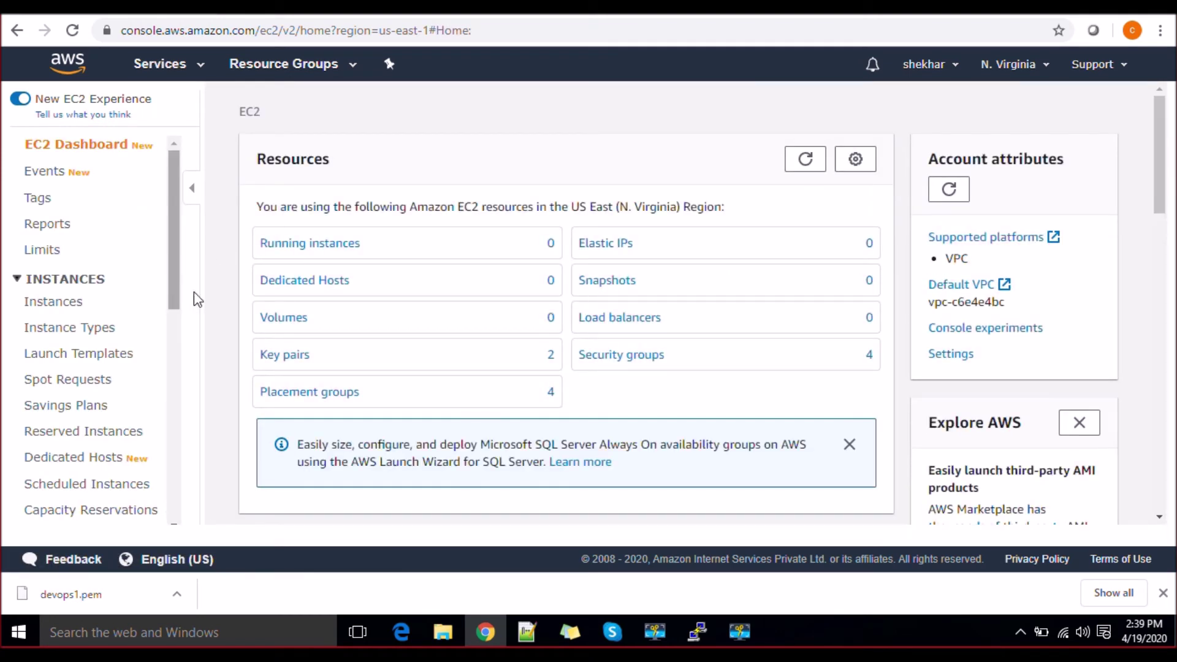
left_click(78, 308)
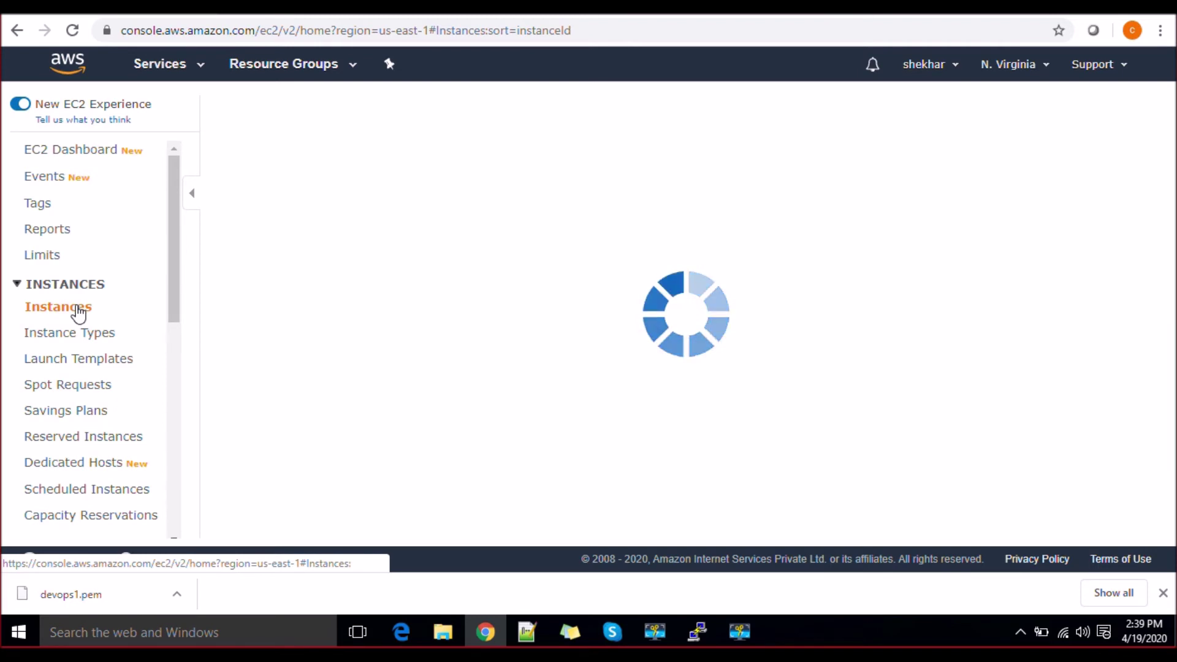
left_click(295, 122)
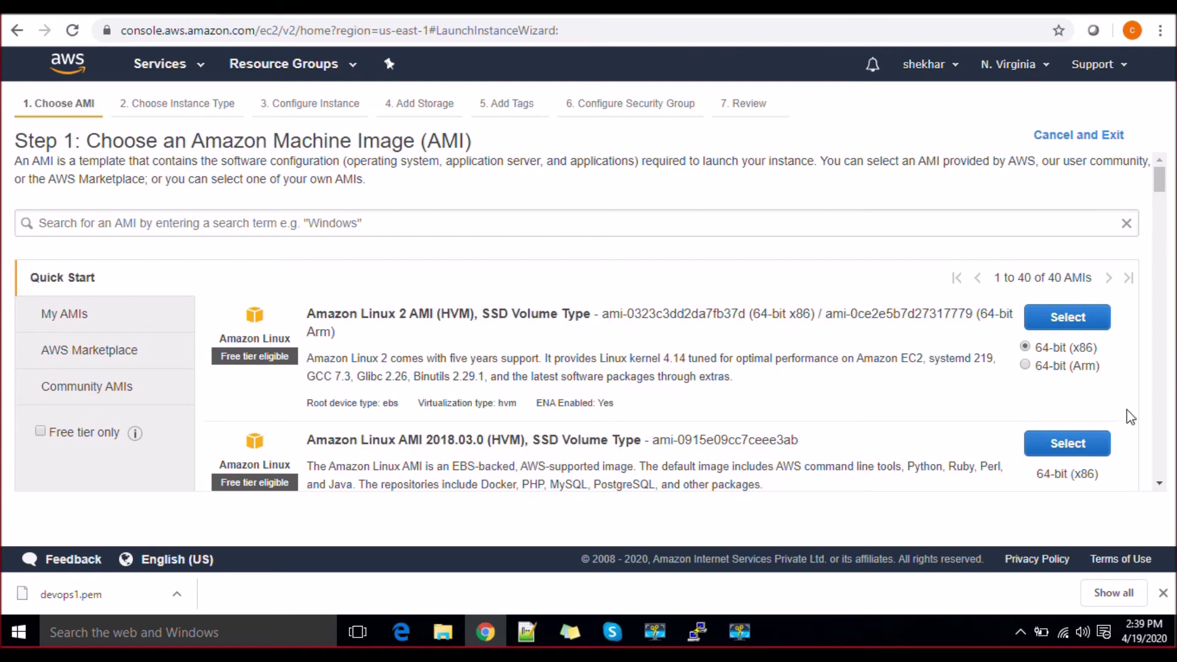
Step: Choose an Amazon Machine Image, keep the t2.micro instance type and continue to the instance details configuration
scroll(1161, 486, "down", 3)
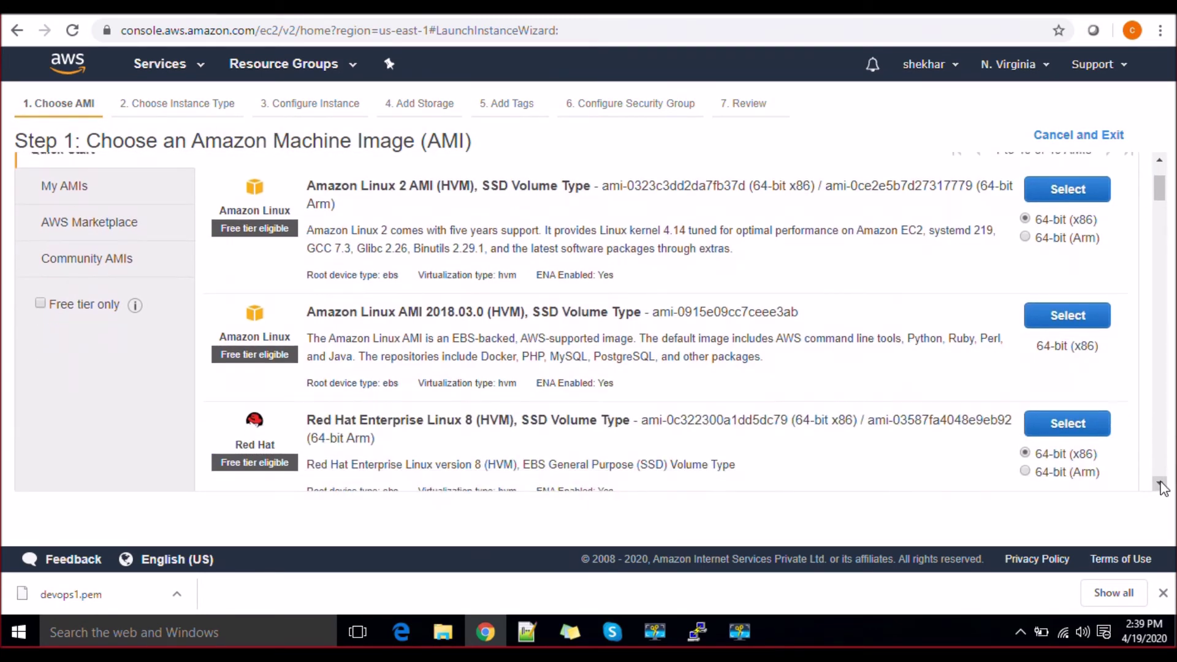
left_click(1066, 380)
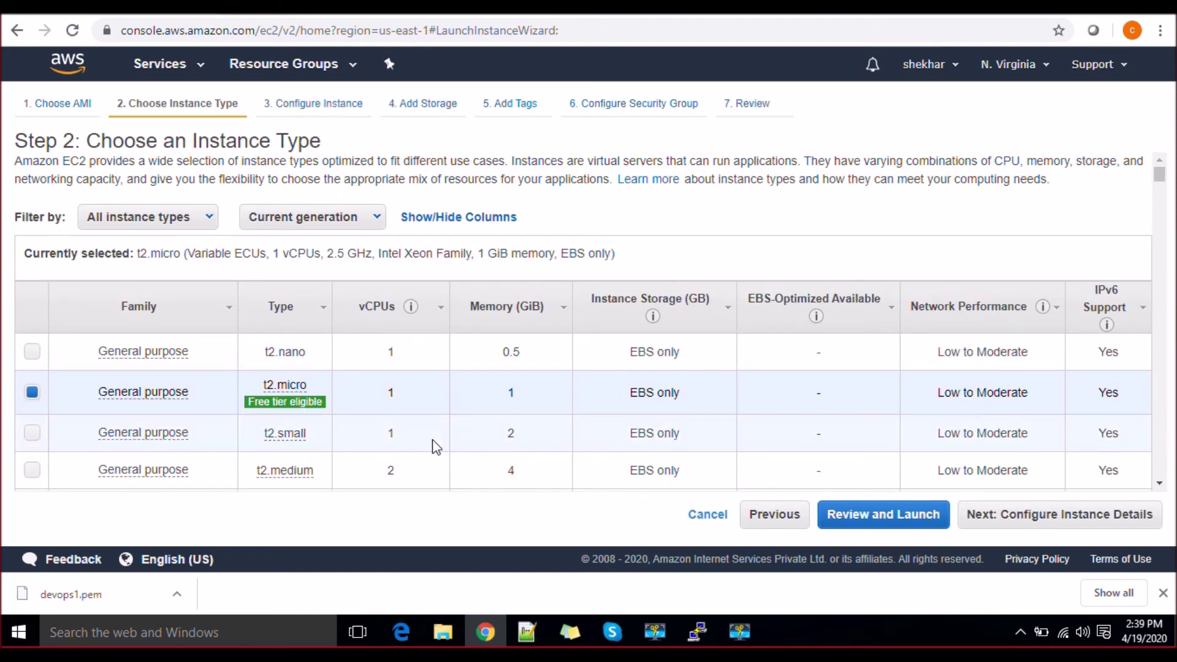
left_click(1011, 515)
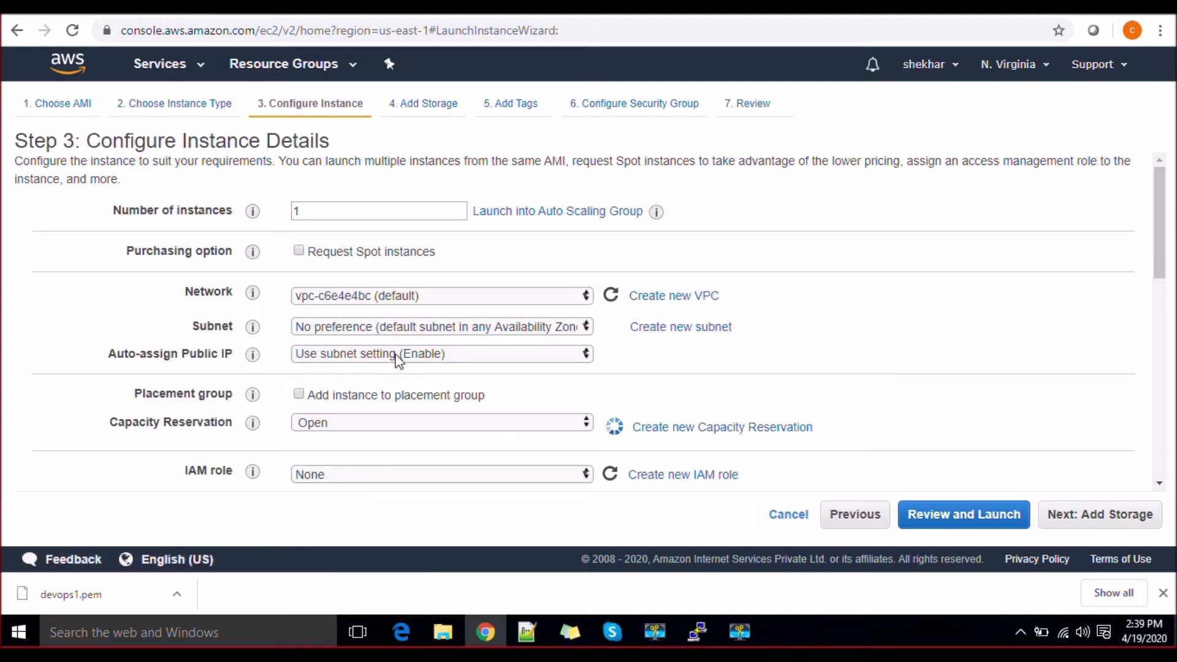
Step: Set the instance's network to Devops_VPC and its subnet to Devops_public_subnet, keeping the number of instances at 1
left_click_drag(315, 212, 271, 213)
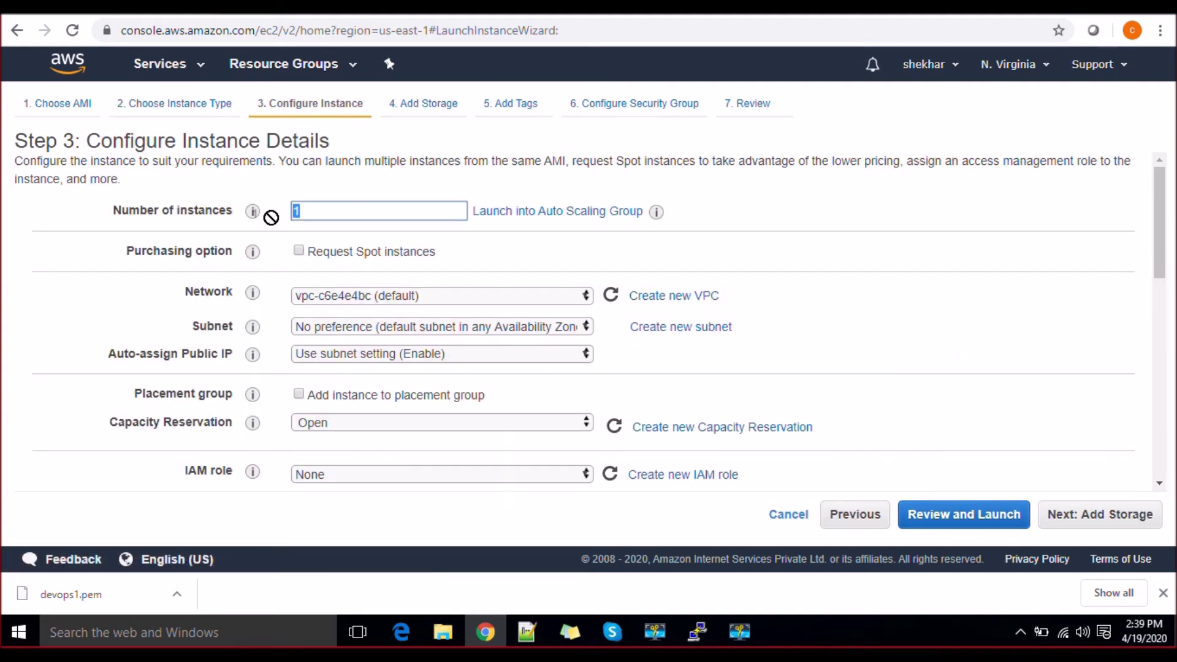
left_click(379, 295)
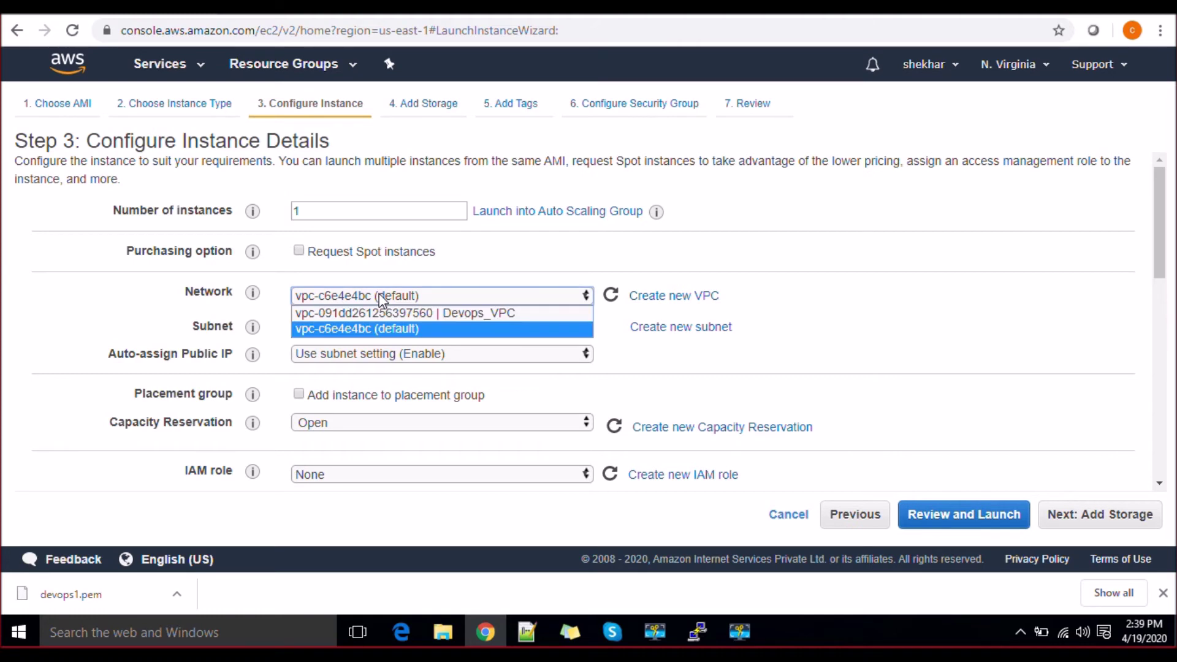
left_click(395, 313)
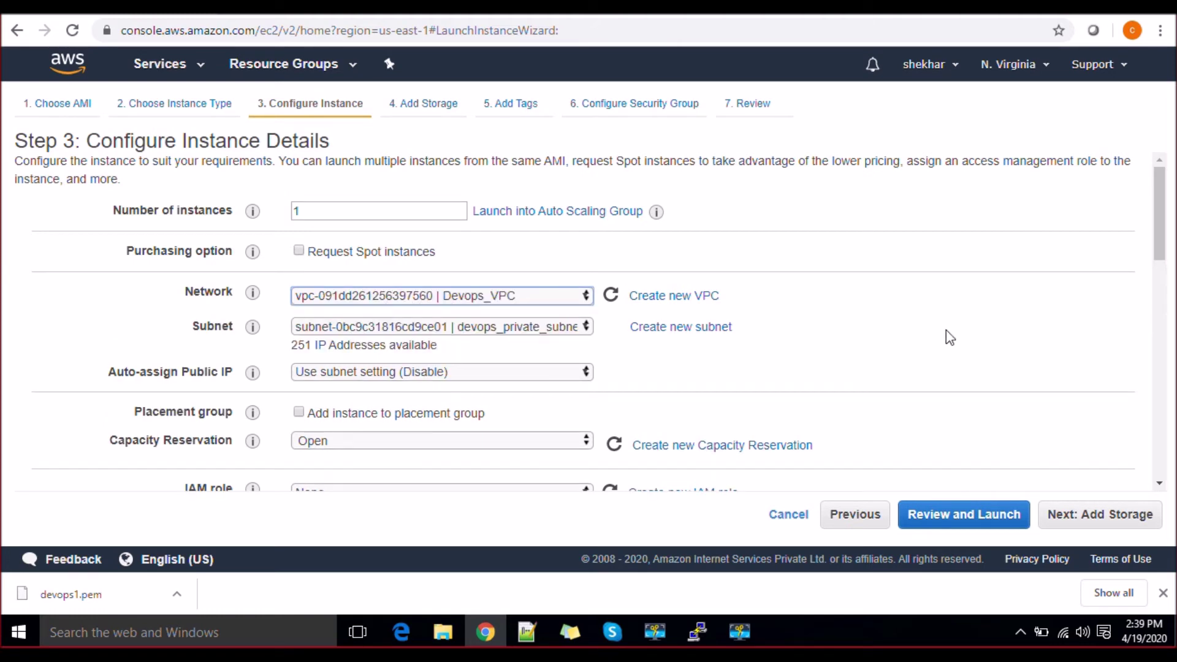
scroll(1143, 264, "down", 1)
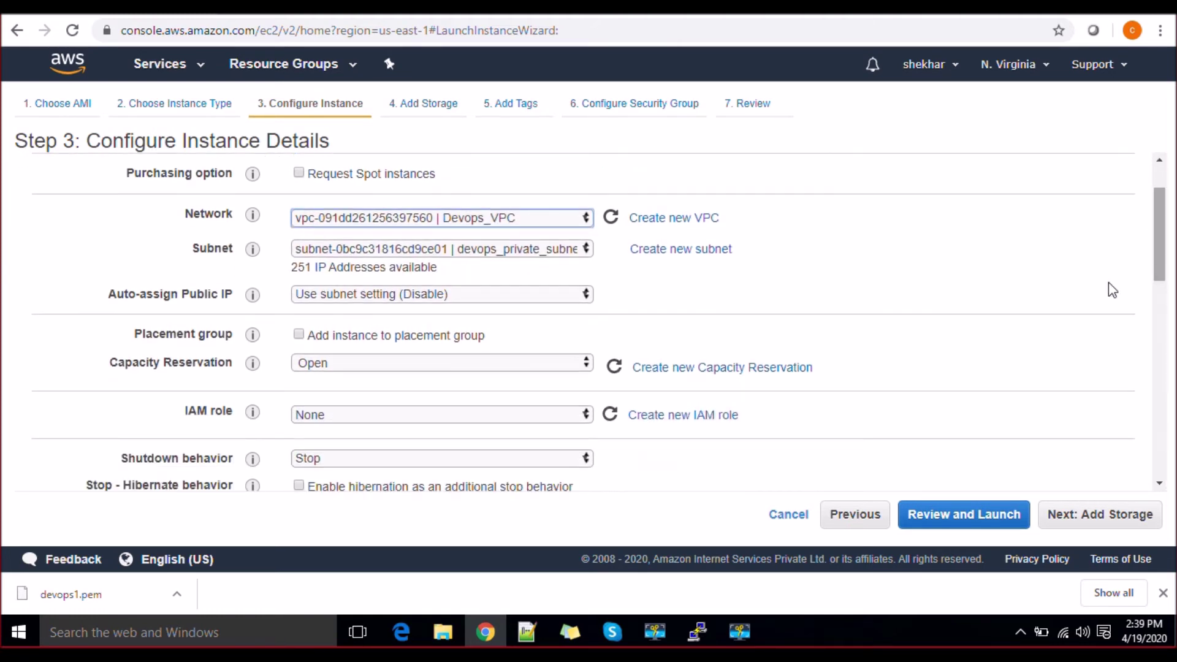
left_click(550, 216)
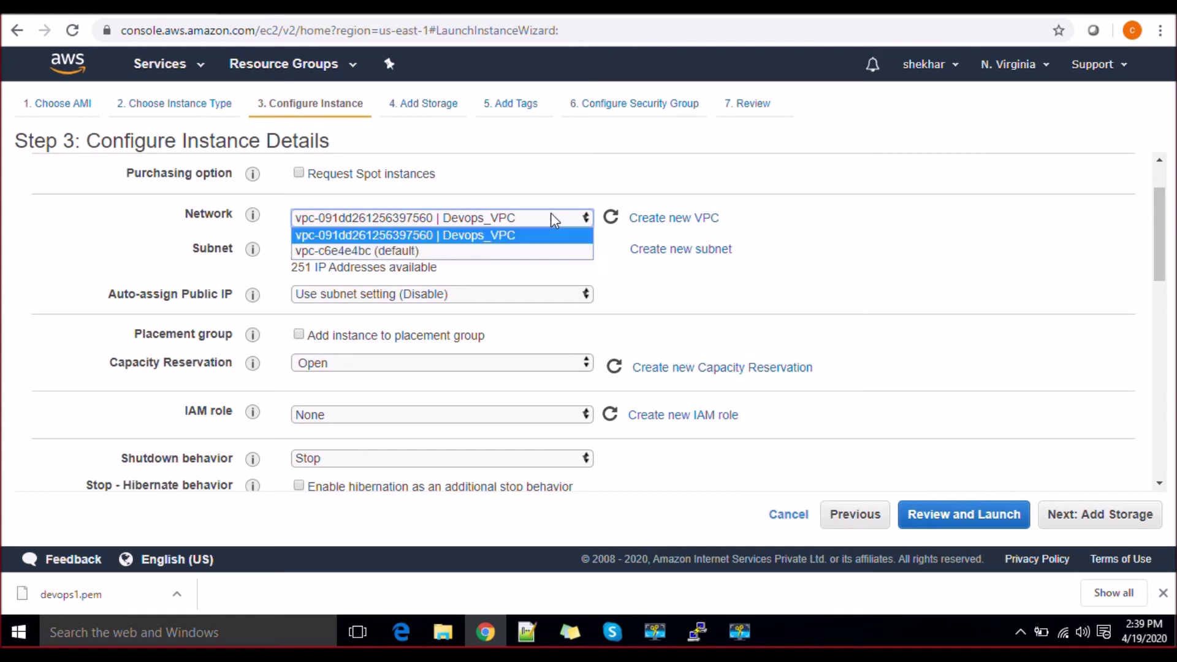
left_click(531, 238)
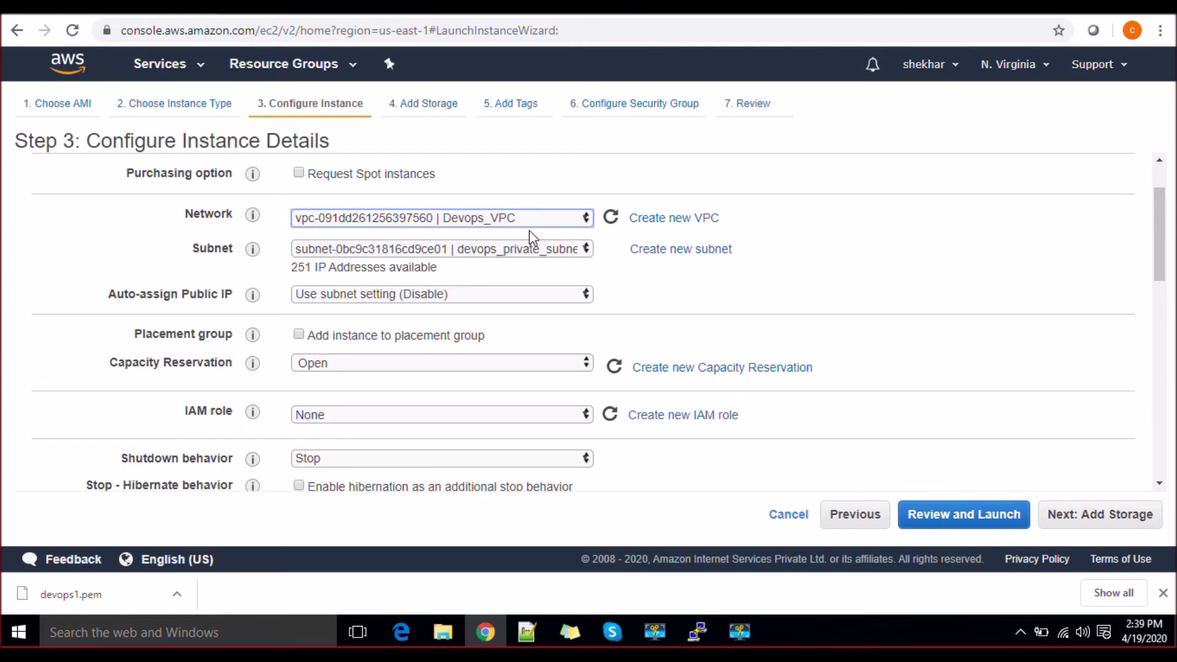
left_click(529, 246)
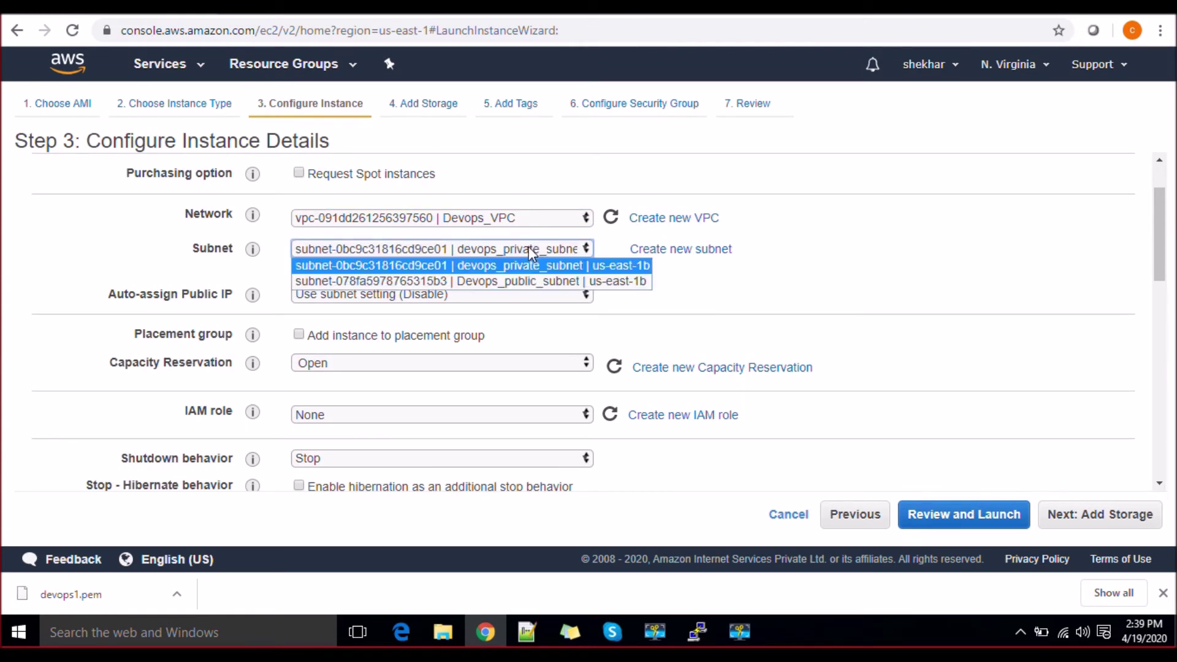
left_click(533, 282)
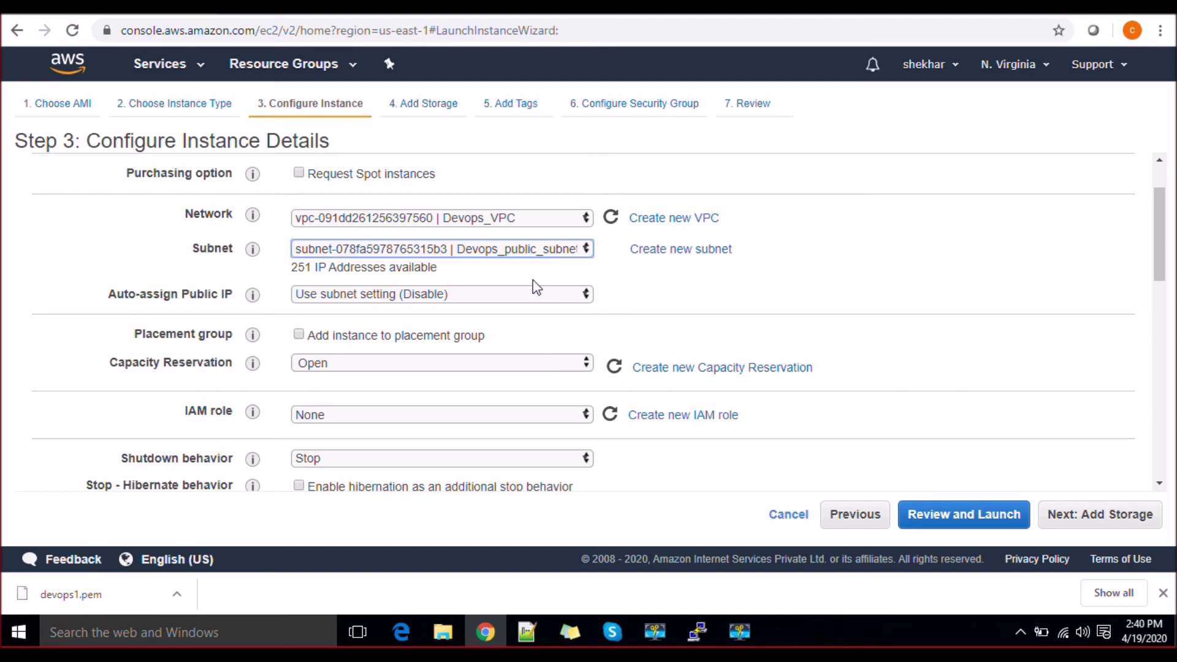
Step: Keep the auto-assign public IP option on the subnet setting (Disable) and continue to the storage configuration
left_click(523, 295)
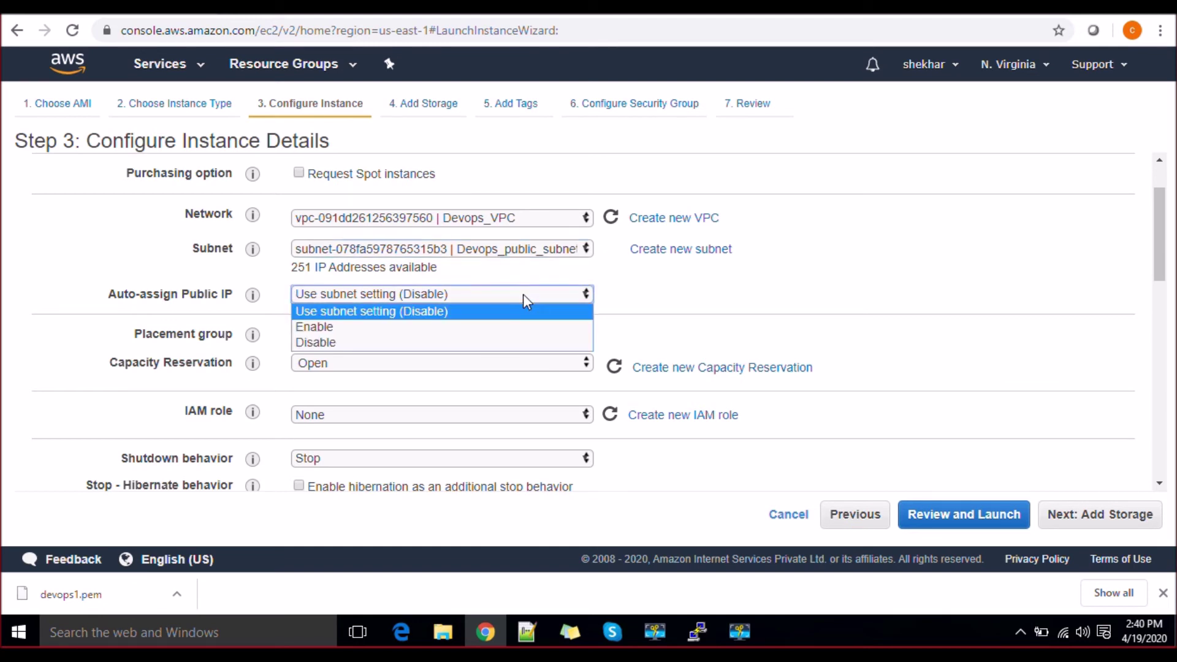
left_click(479, 314)
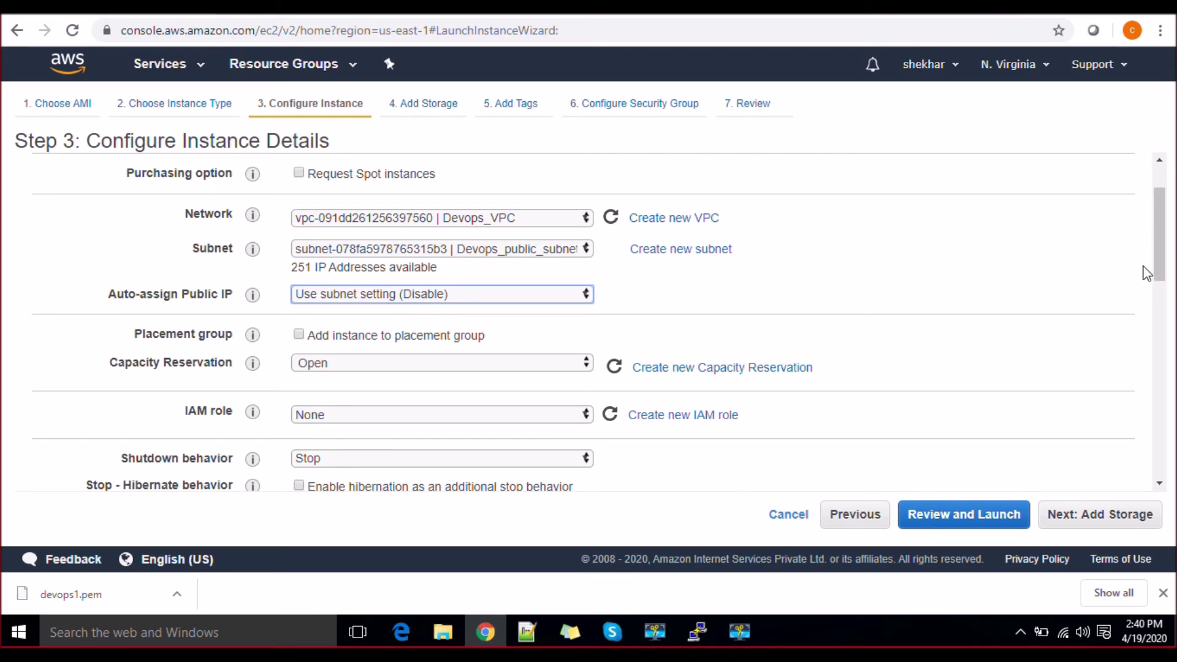
mouse_move(1158, 268)
left_mouse_down()
mouse_move(1159, 281)
mouse_move(1159, 266)
left_mouse_up()
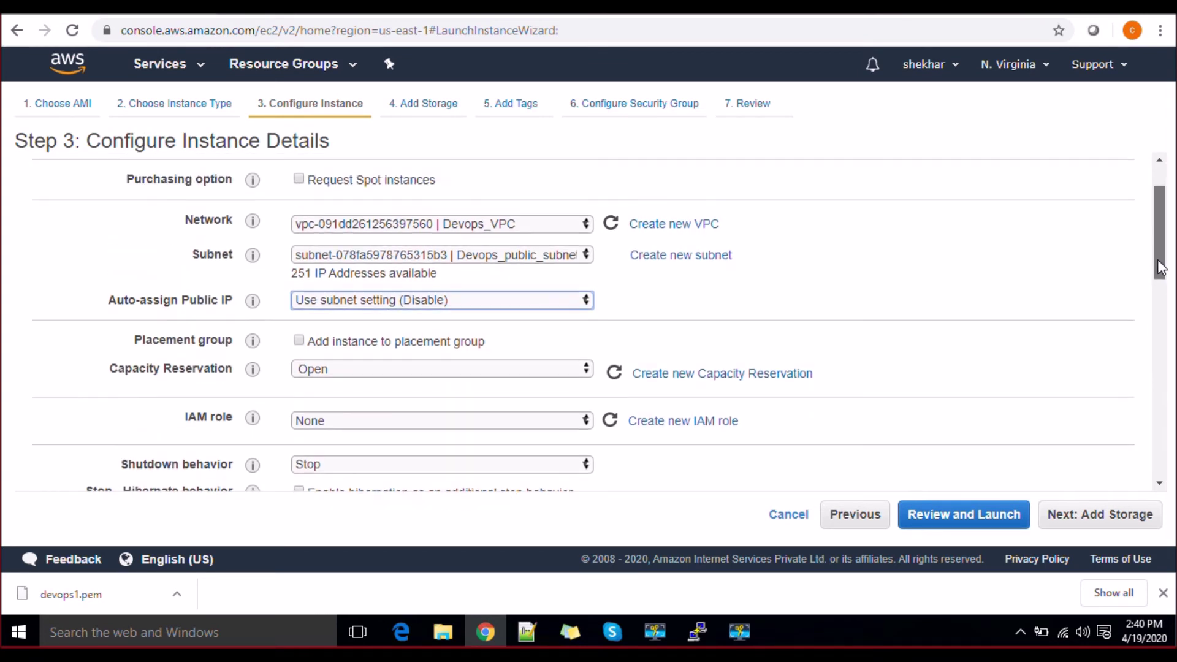
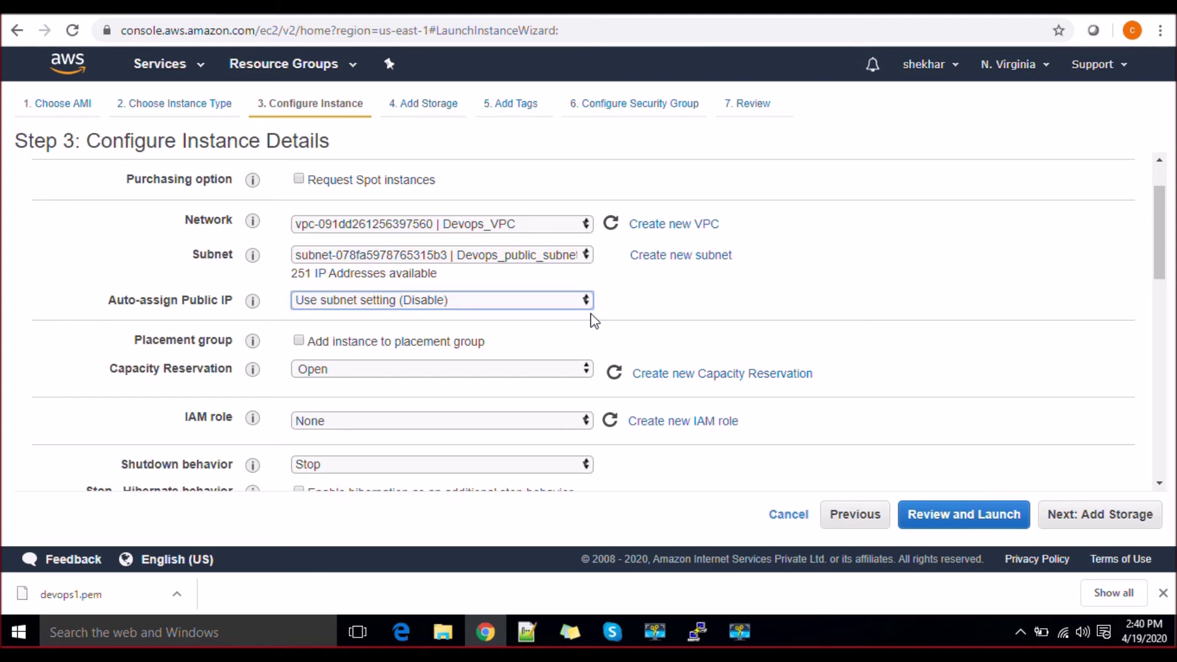
left_click(583, 306)
left_click(500, 286)
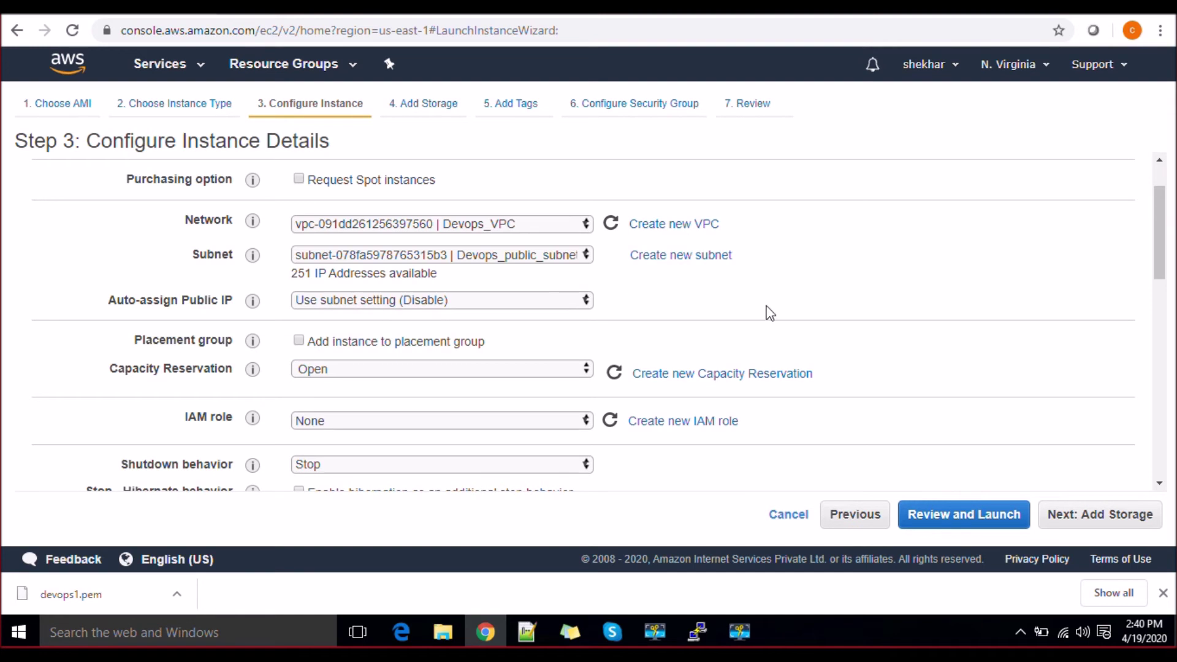
left_click(1117, 528)
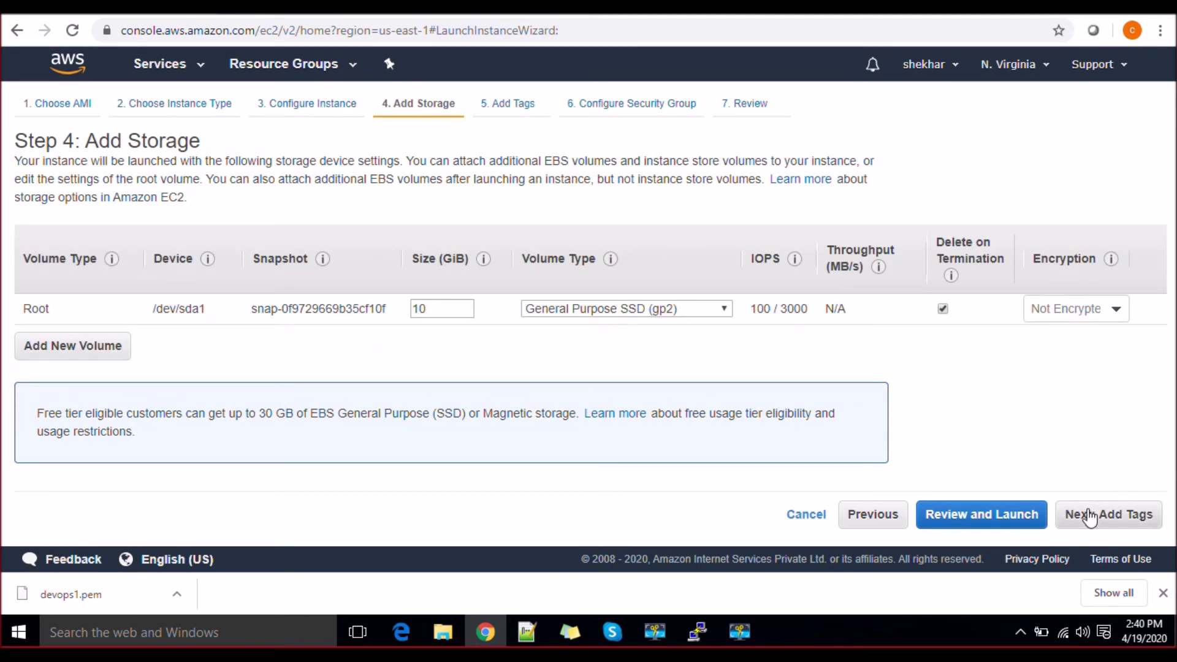
Step: Keep the default storage and add a tag with key Name and value Webserver to the instance
left_click(1089, 517)
left_click(35, 392)
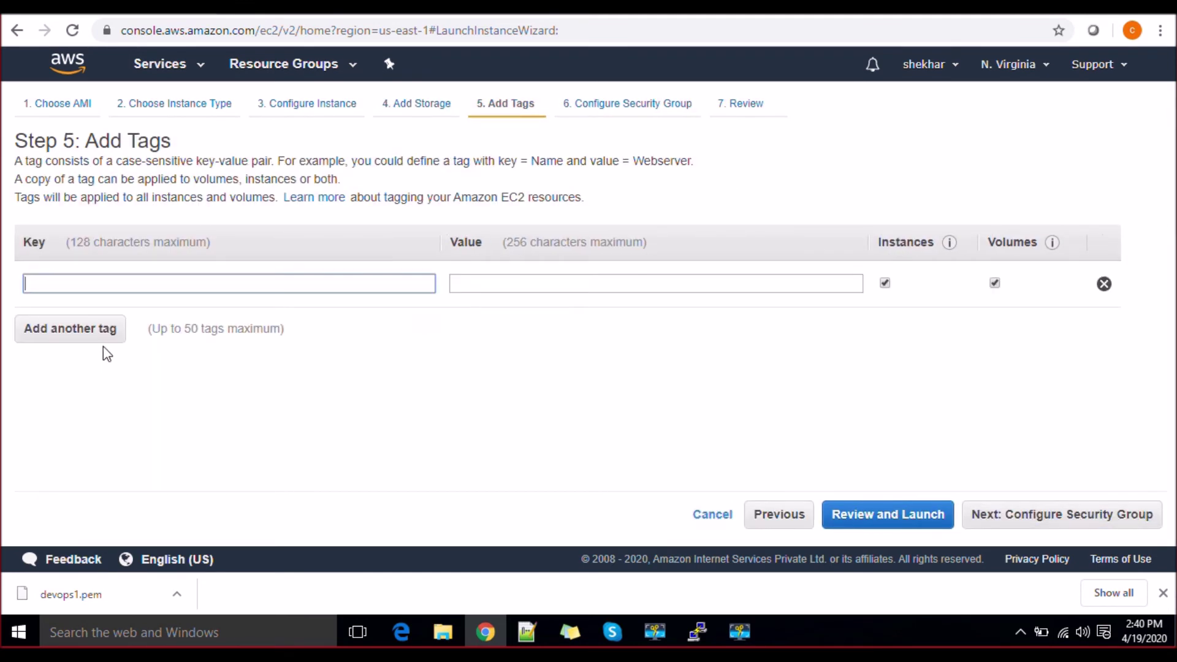
type("Name")
key("Tab")
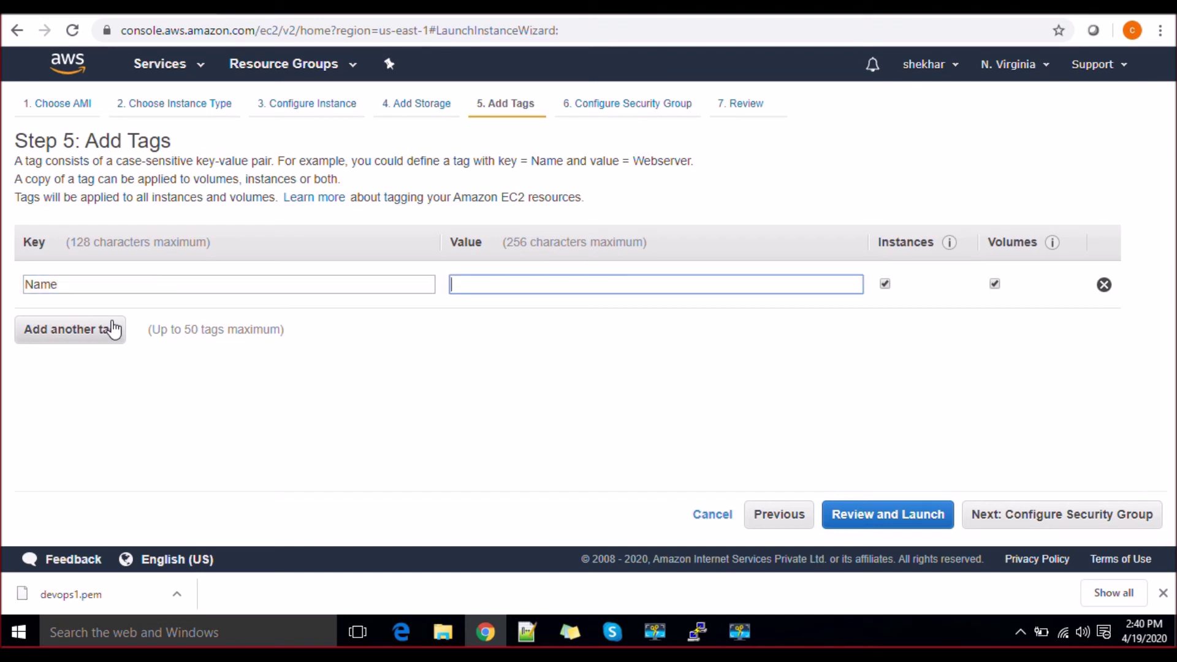
type("Webserver")
left_click(25, 285)
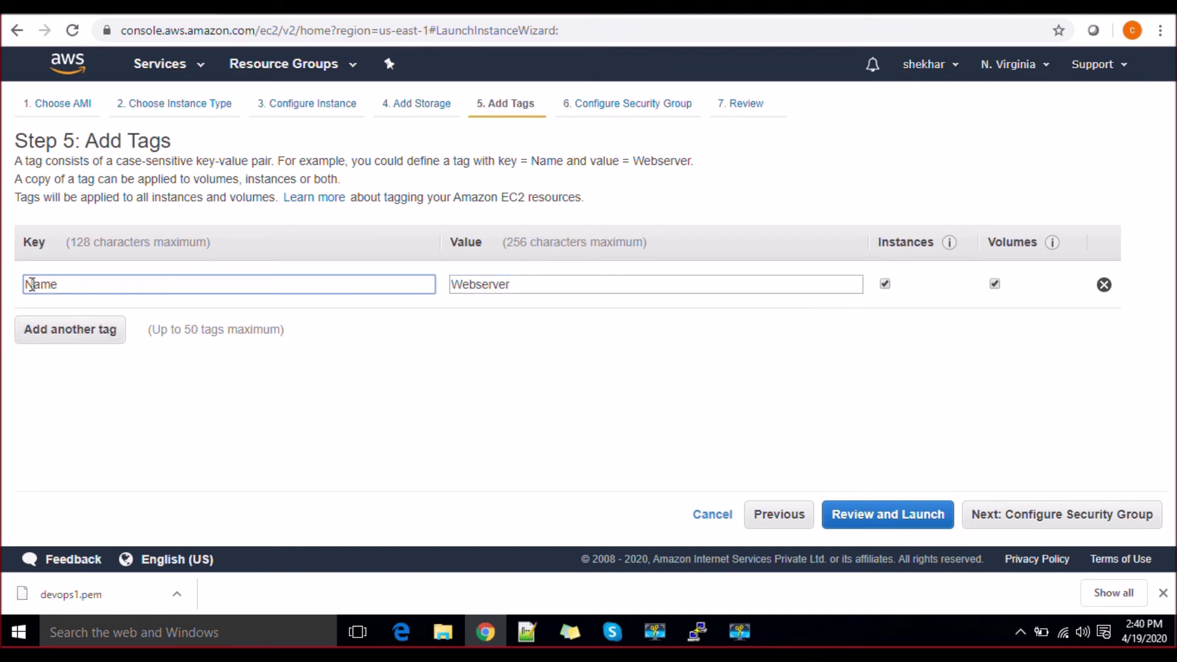
left_click(336, 375)
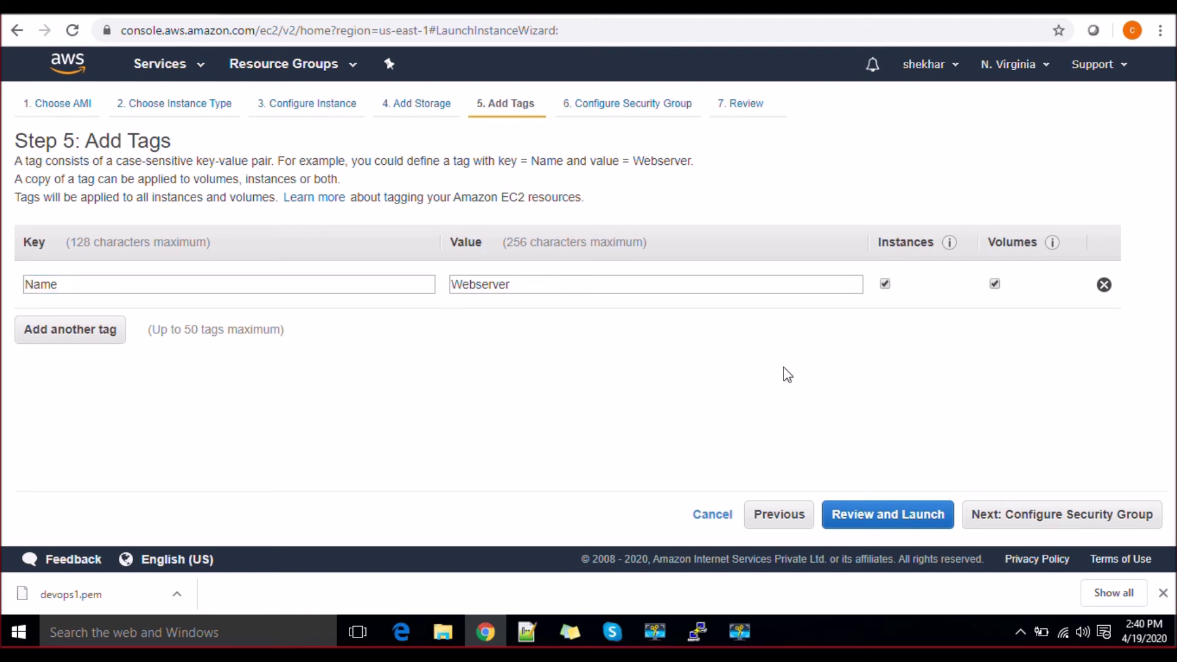
Step: Assign the existing security group Public_sg to the instance and check its inbound rules
left_click(1048, 518)
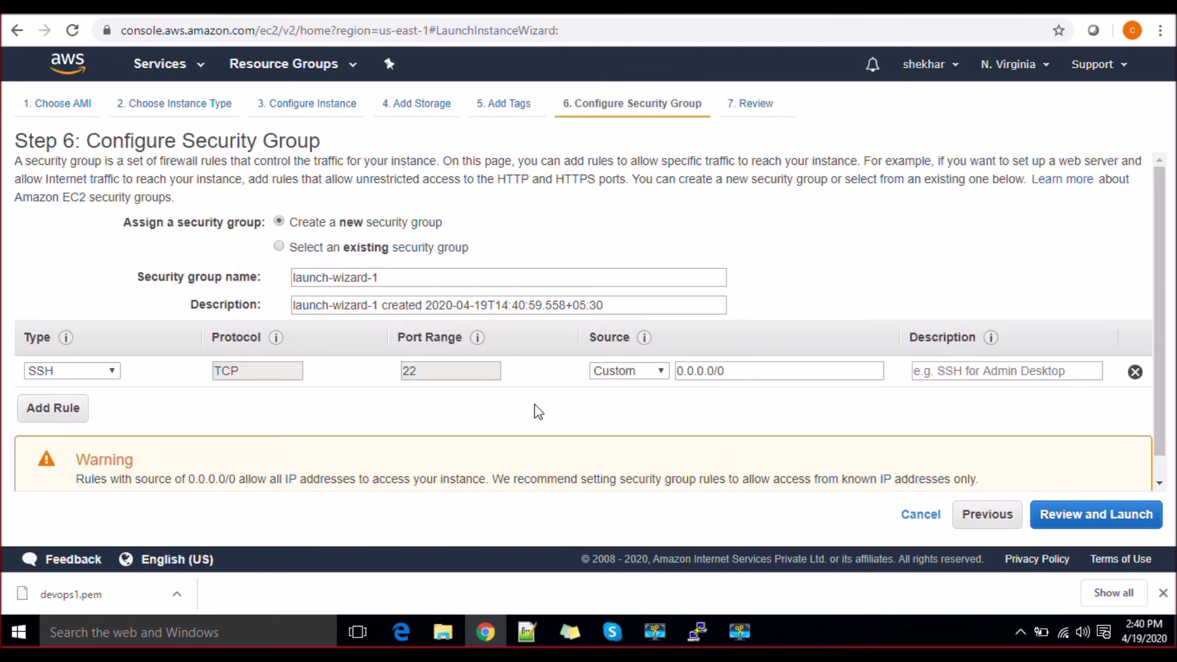
left_click(325, 248)
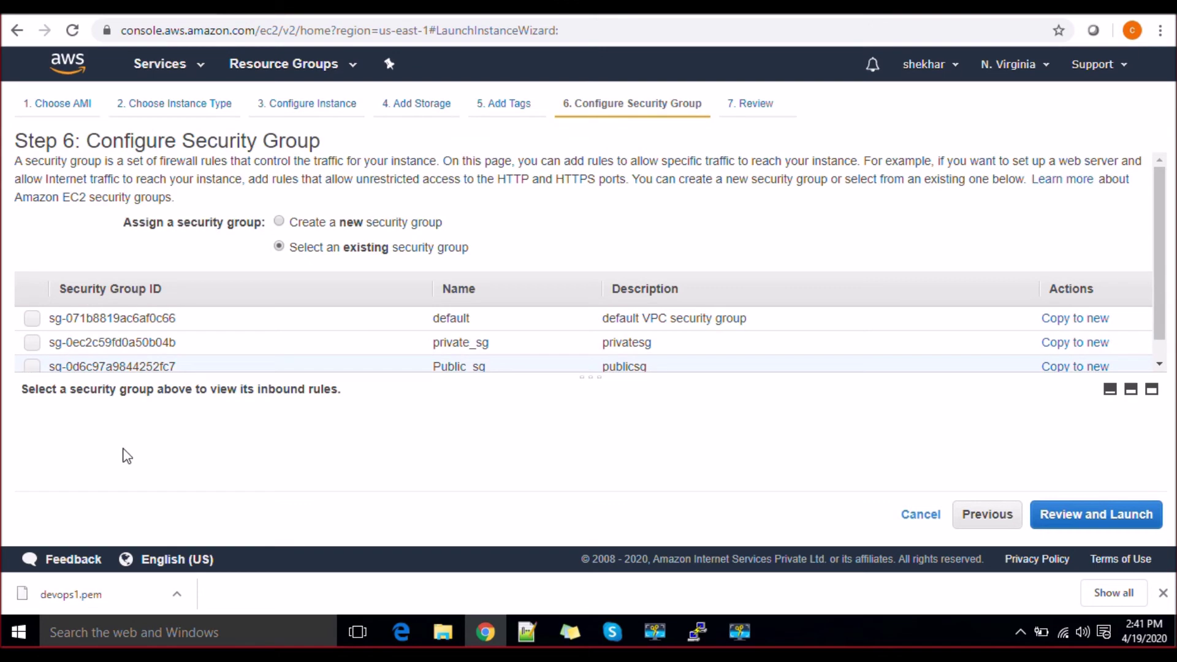
left_click(34, 368)
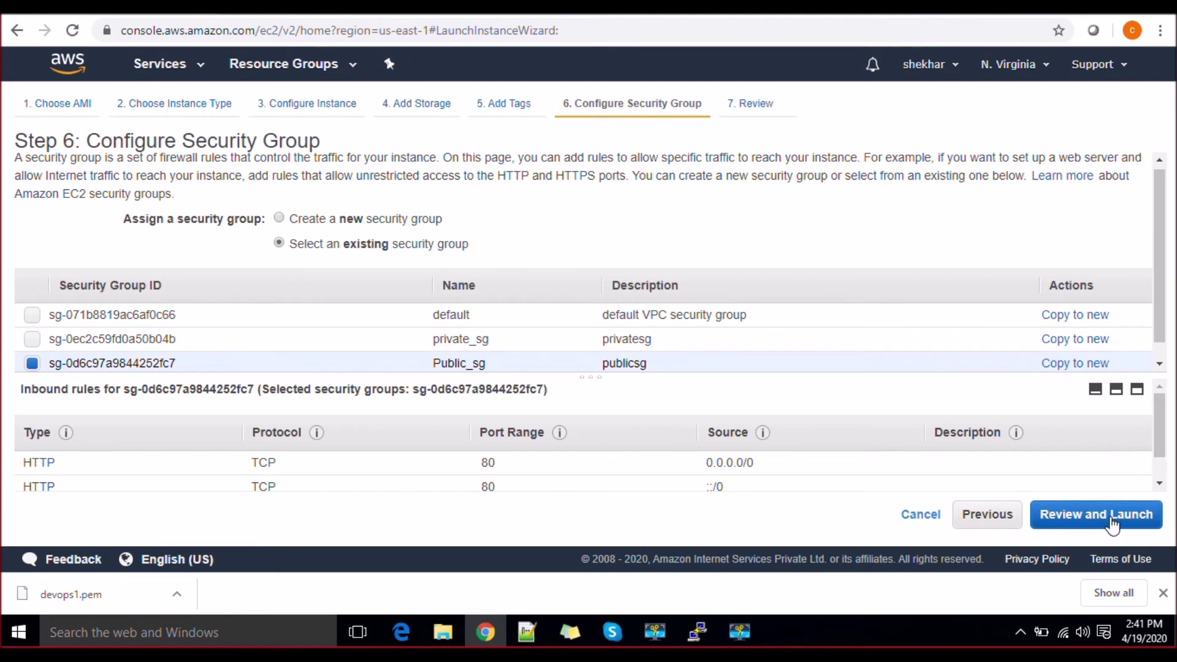
left_click_drag(1158, 431, 1158, 467)
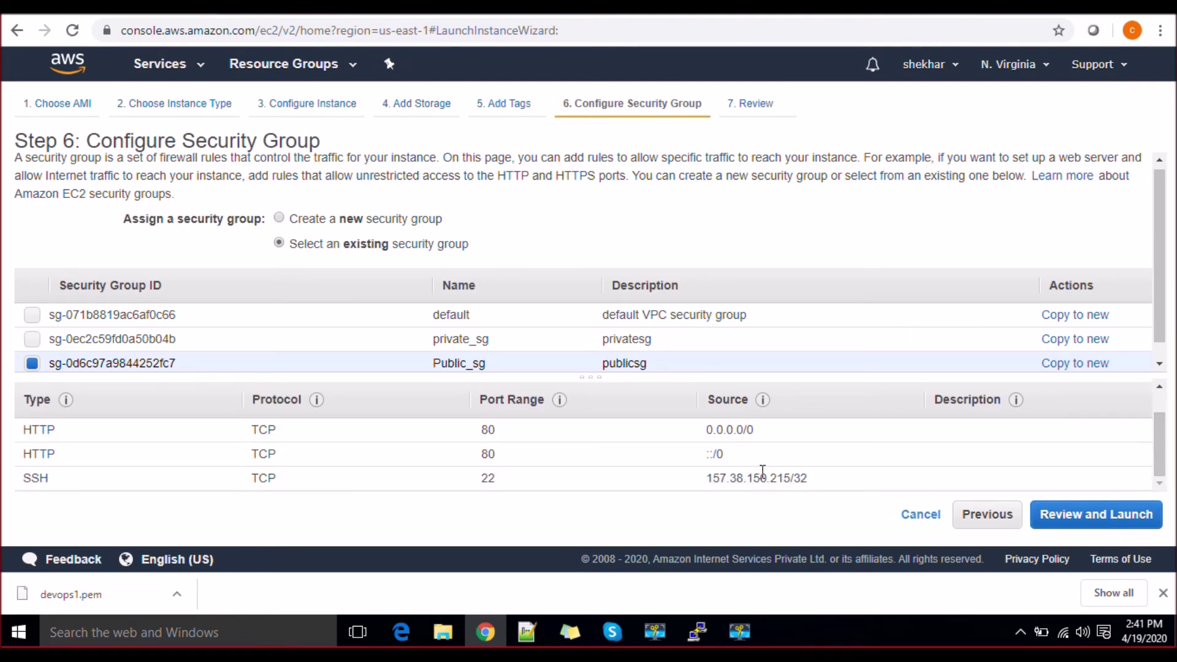
left_click_drag(710, 479, 802, 478)
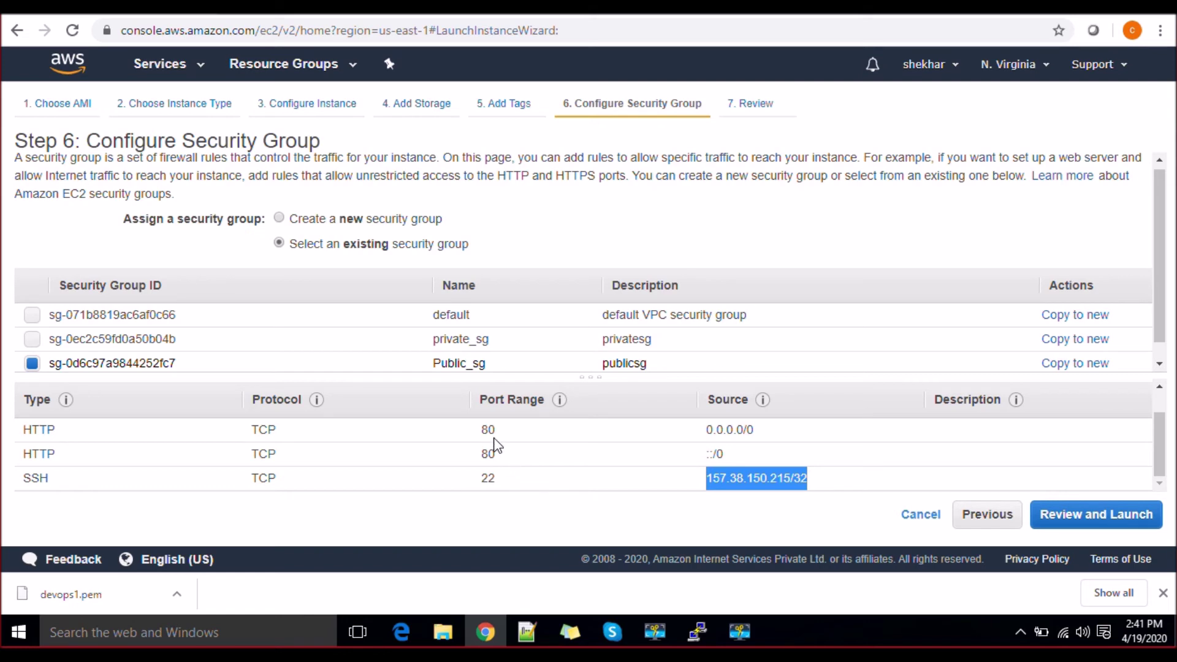
Step: Launch the instance with the existing devops1 key pair, acknowledging access to the private key file, and open the new instance in the instances list
left_click(1091, 515)
left_click(1132, 524)
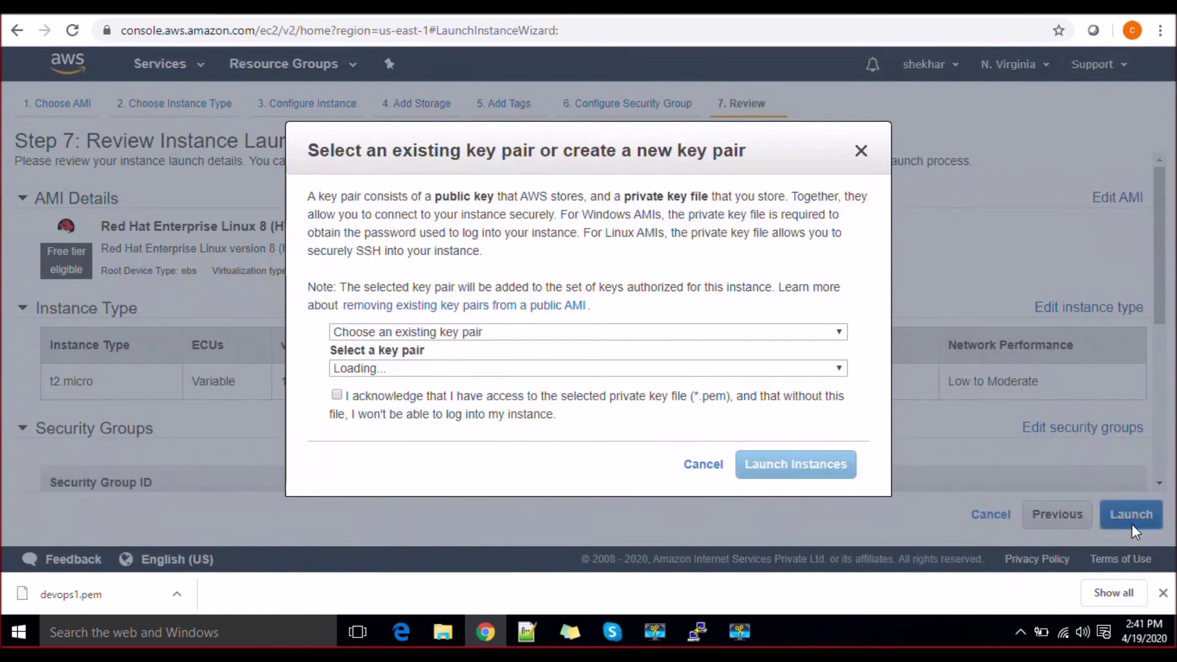
left_click(549, 371)
left_click(484, 399)
left_click(369, 396)
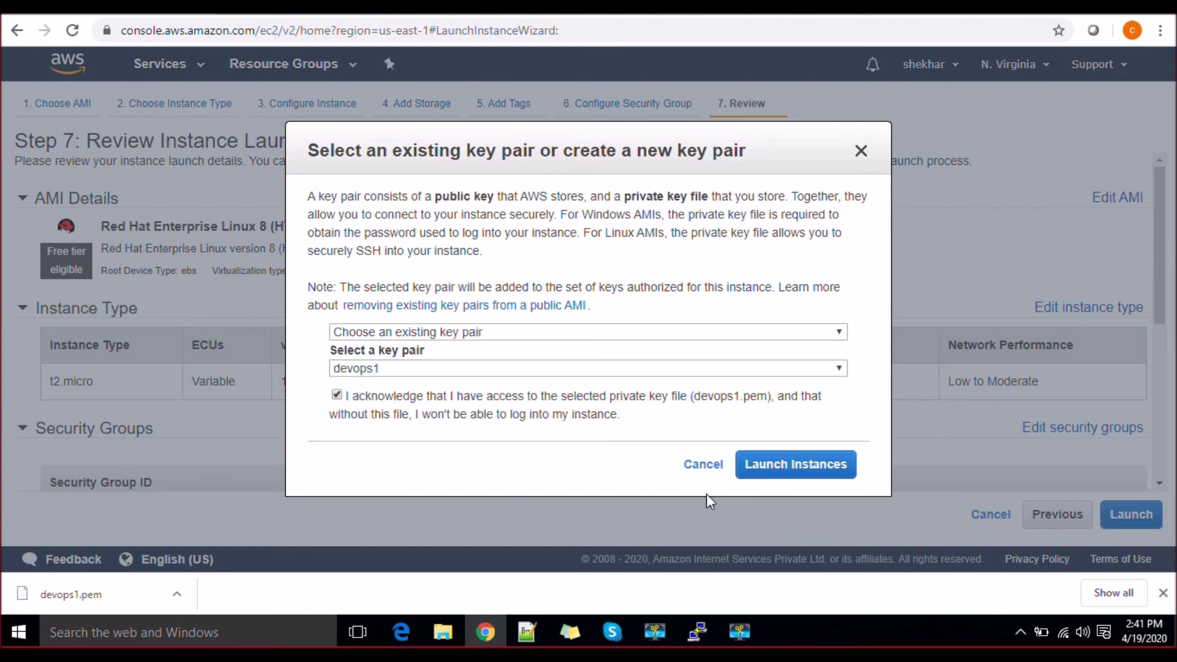
left_click(778, 465)
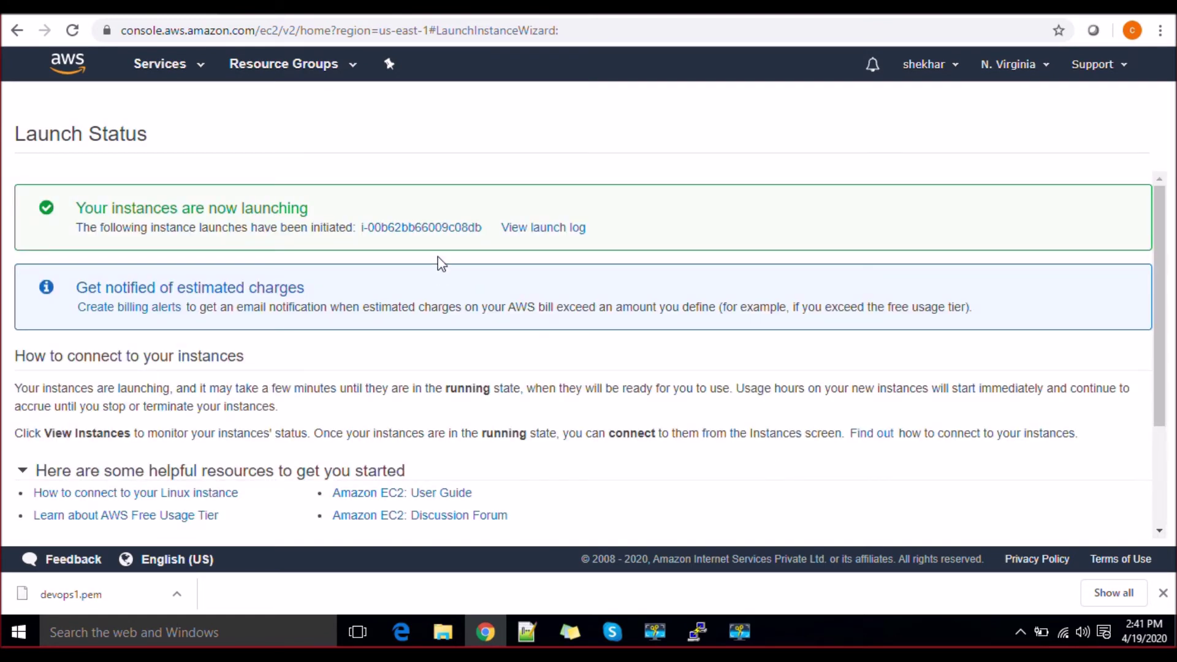
left_click(423, 228)
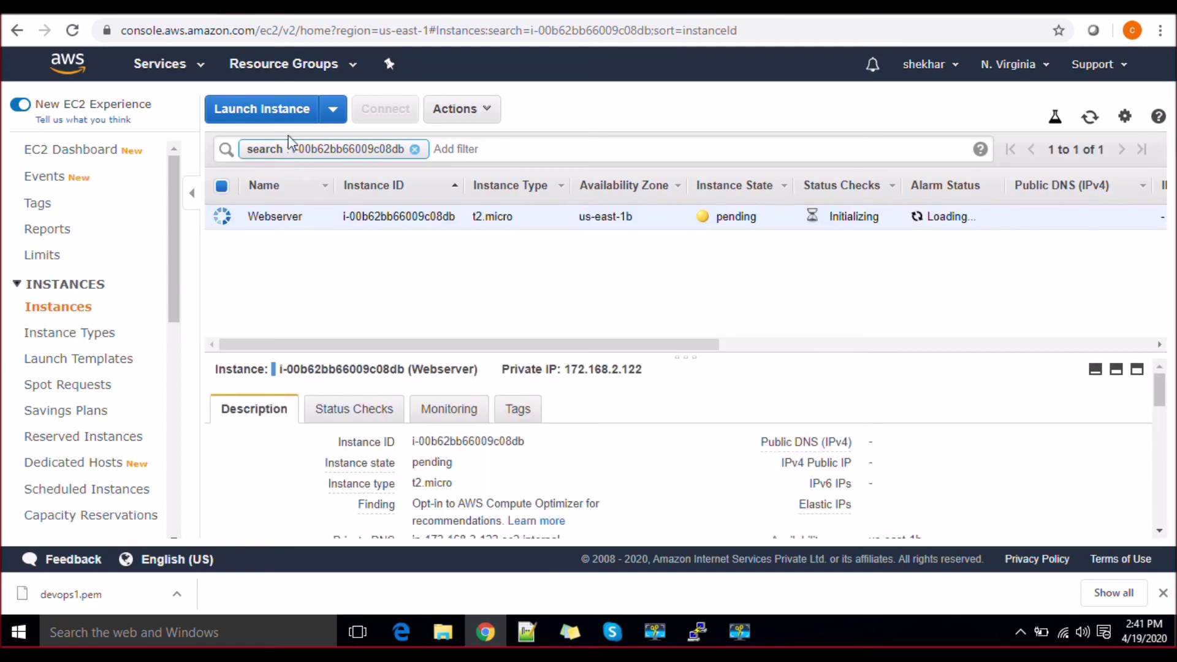
Step: Start launching another instance, choose an Amazon Machine Image and keep the t2.micro type, continuing to the instance details
left_click(277, 122)
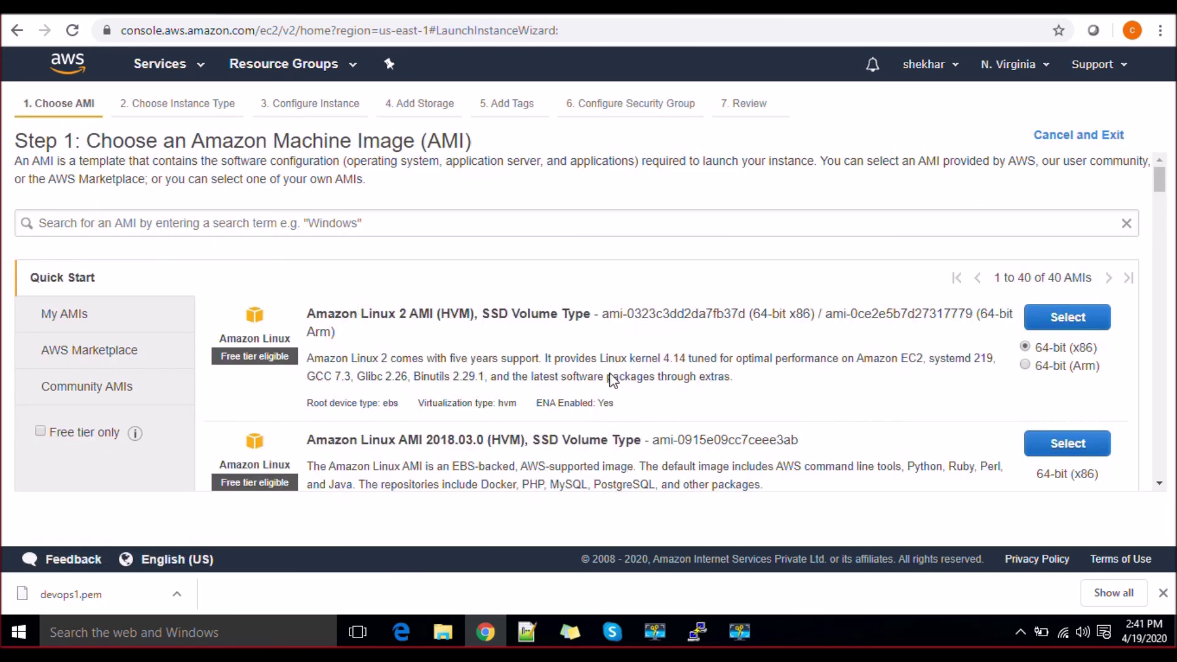
scroll(1164, 485, "down", 3)
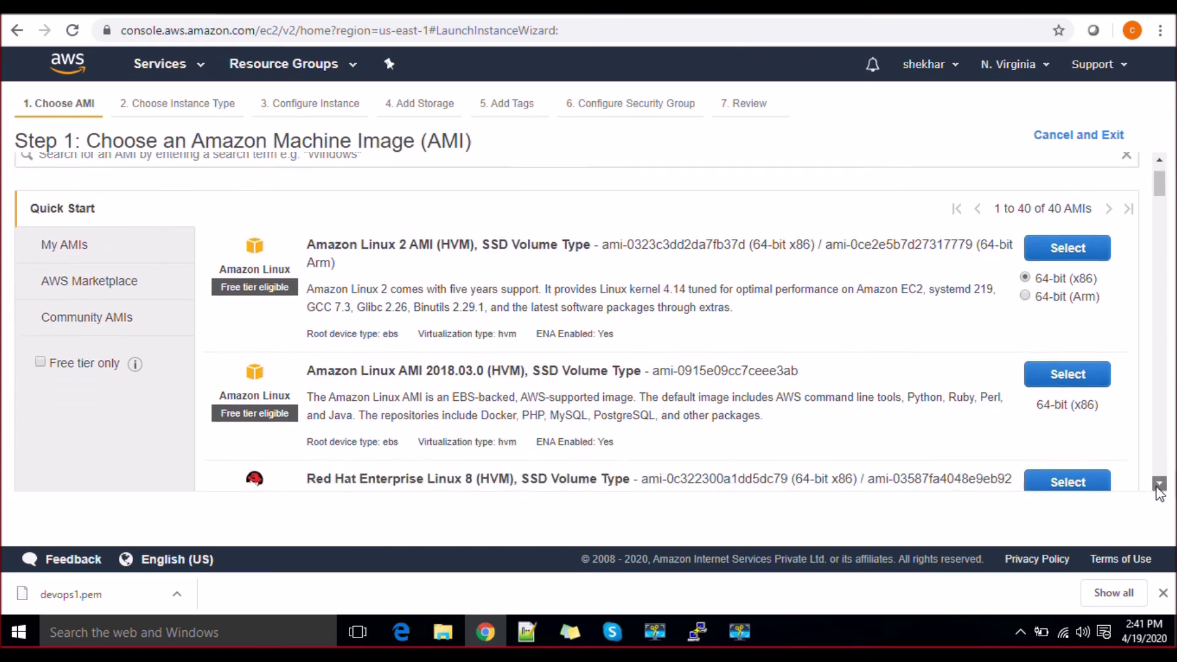
left_click(1064, 343)
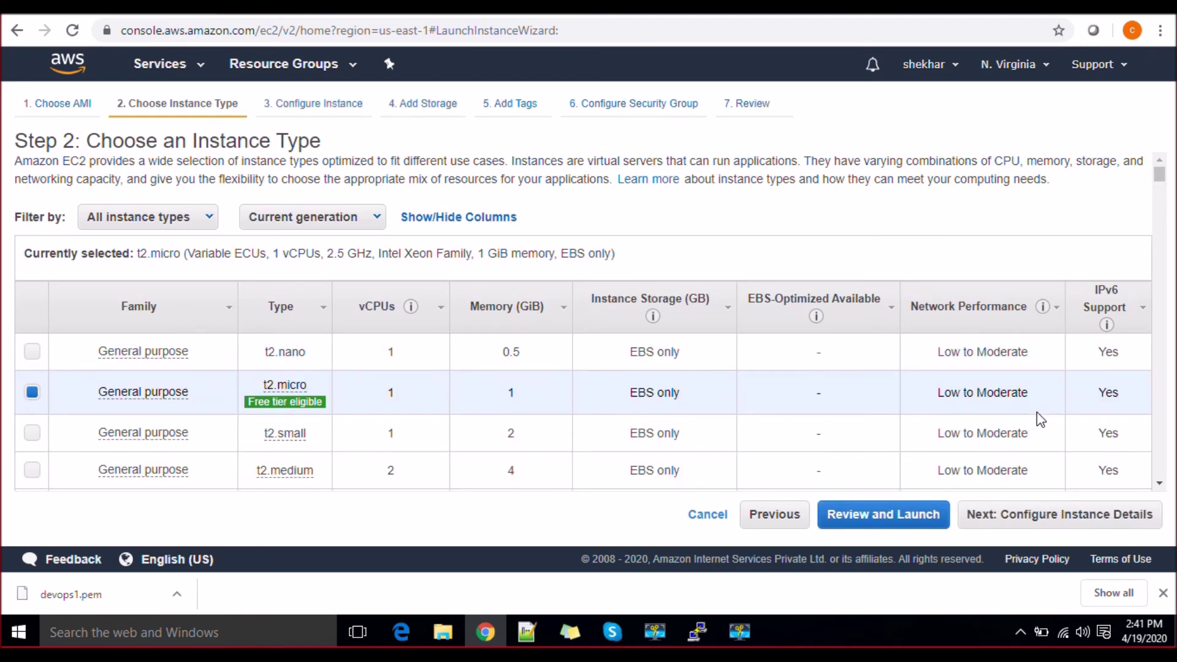
left_click(1026, 518)
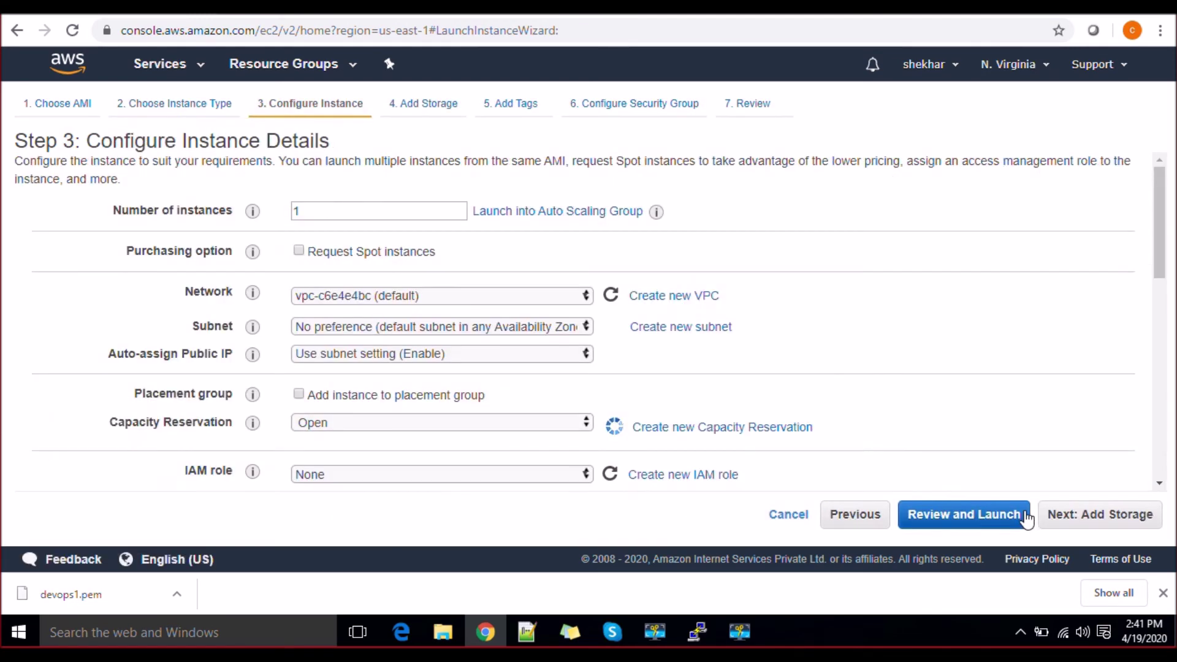
Step: Configure the second instance to use Devops_VPC and devops_private_subnet, with auto-assign public IP set to Disable
left_click(561, 305)
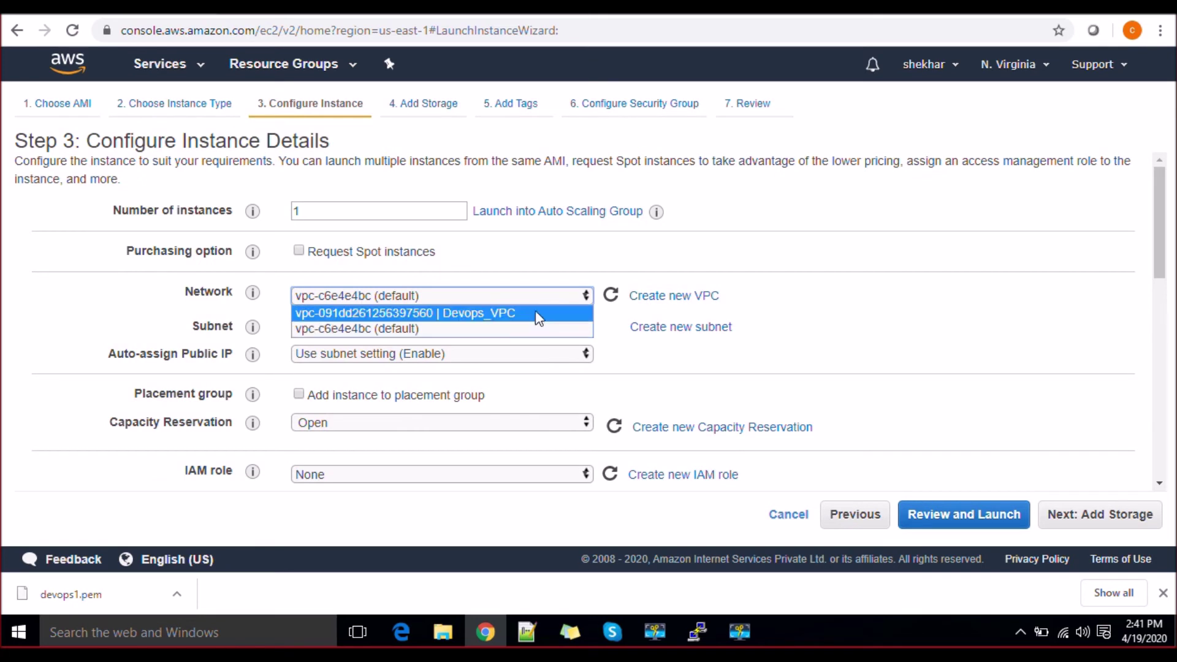
left_click(537, 313)
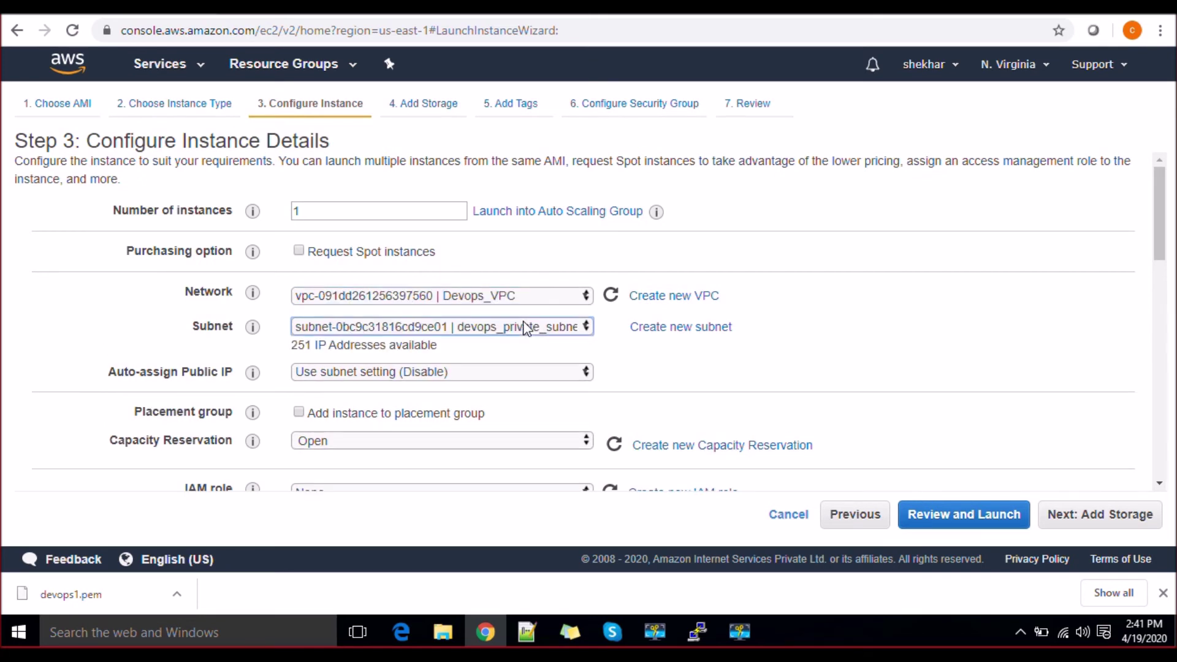
left_click(524, 330)
left_click(521, 346)
left_click(551, 380)
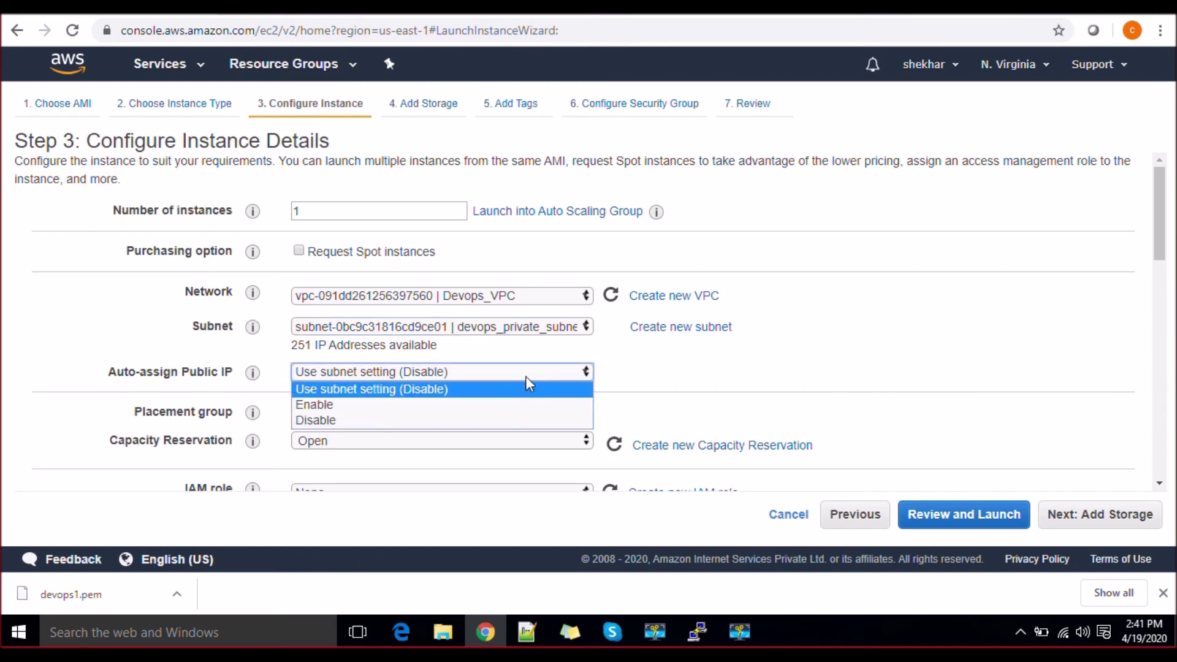
left_click(410, 417)
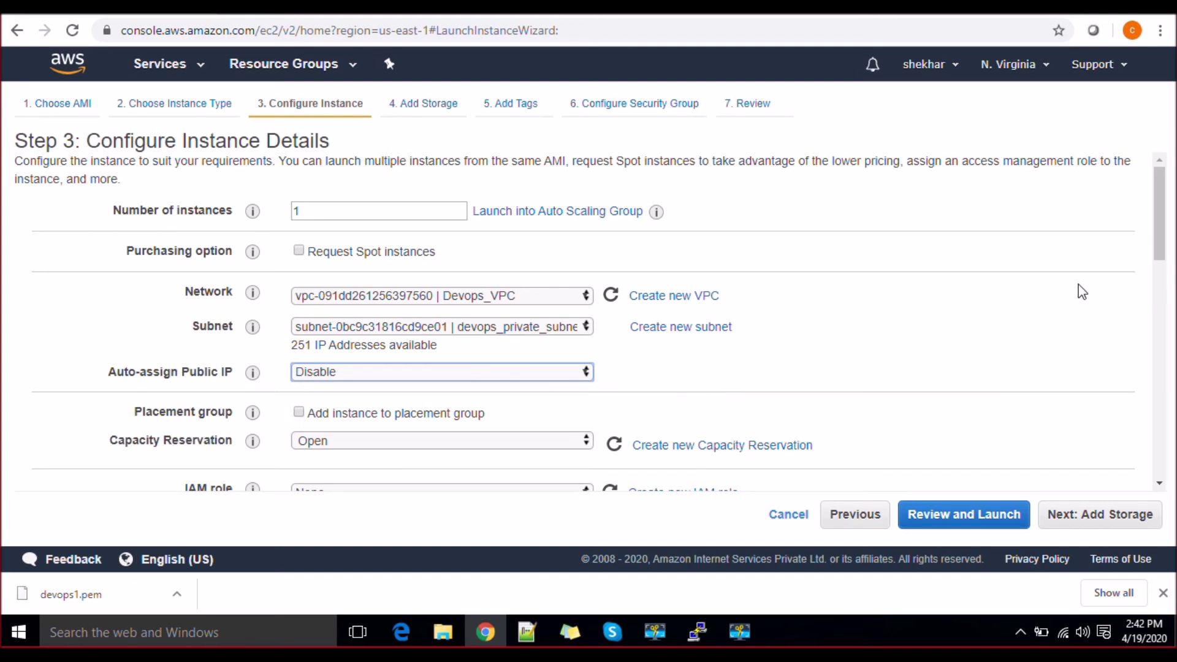
Step: Keep the default storage for the second instance and add a tag with key Name and value DB
left_click_drag(1158, 250, 1159, 431)
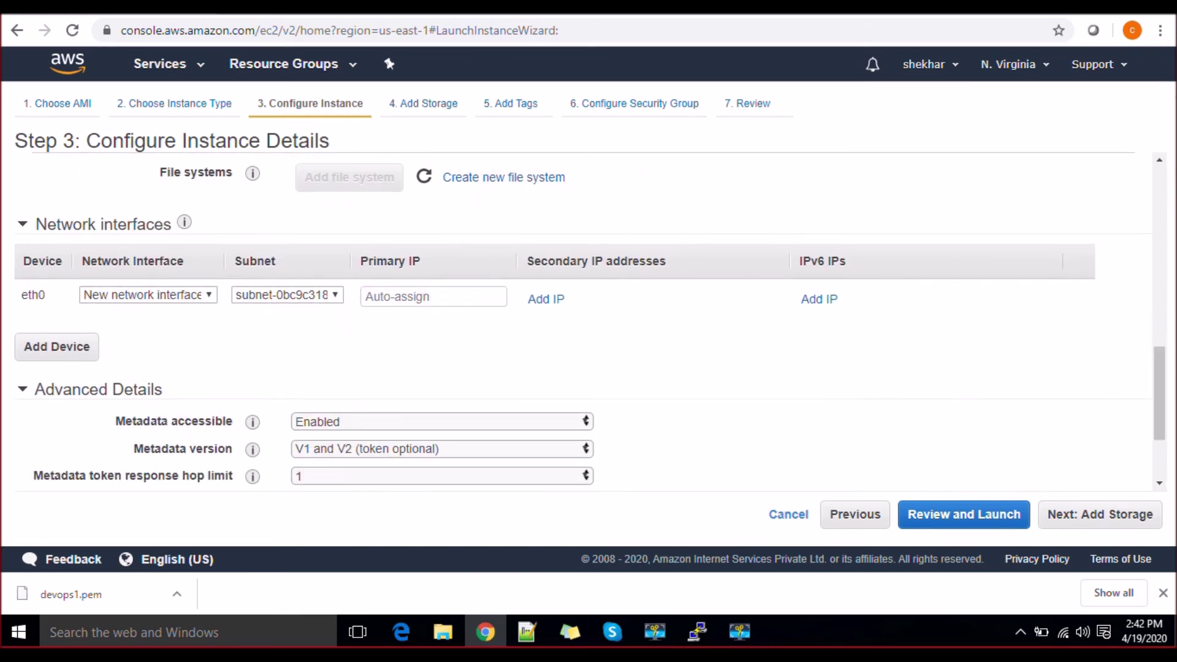
left_click(1136, 525)
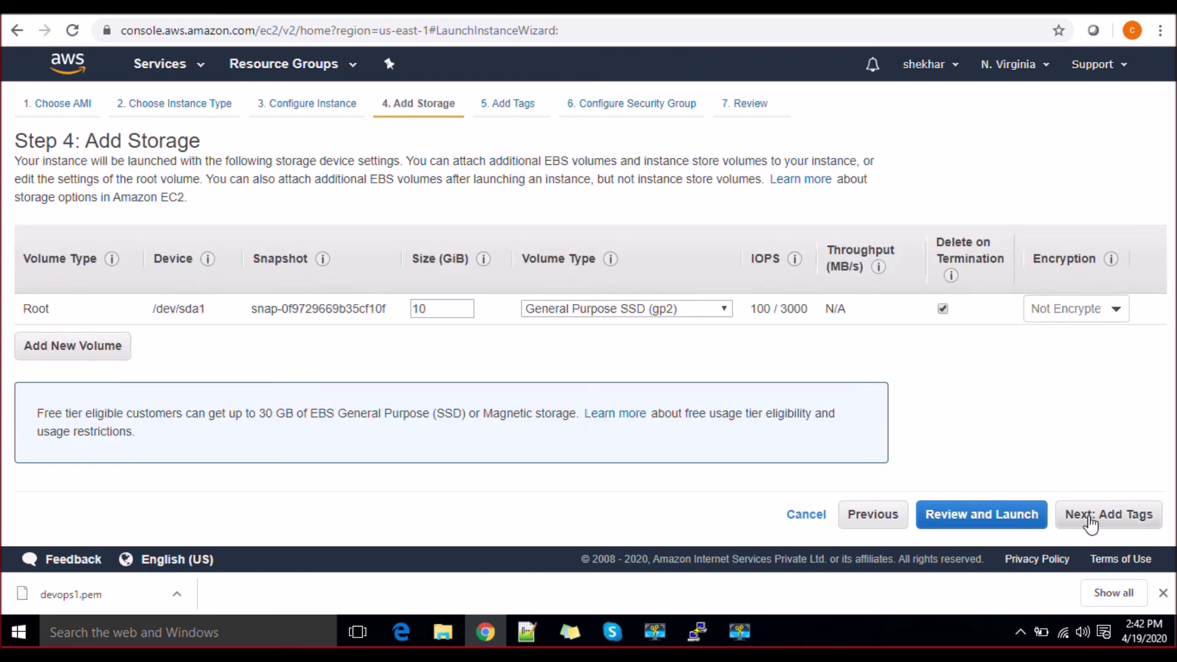
left_click(1091, 523)
left_click(56, 379)
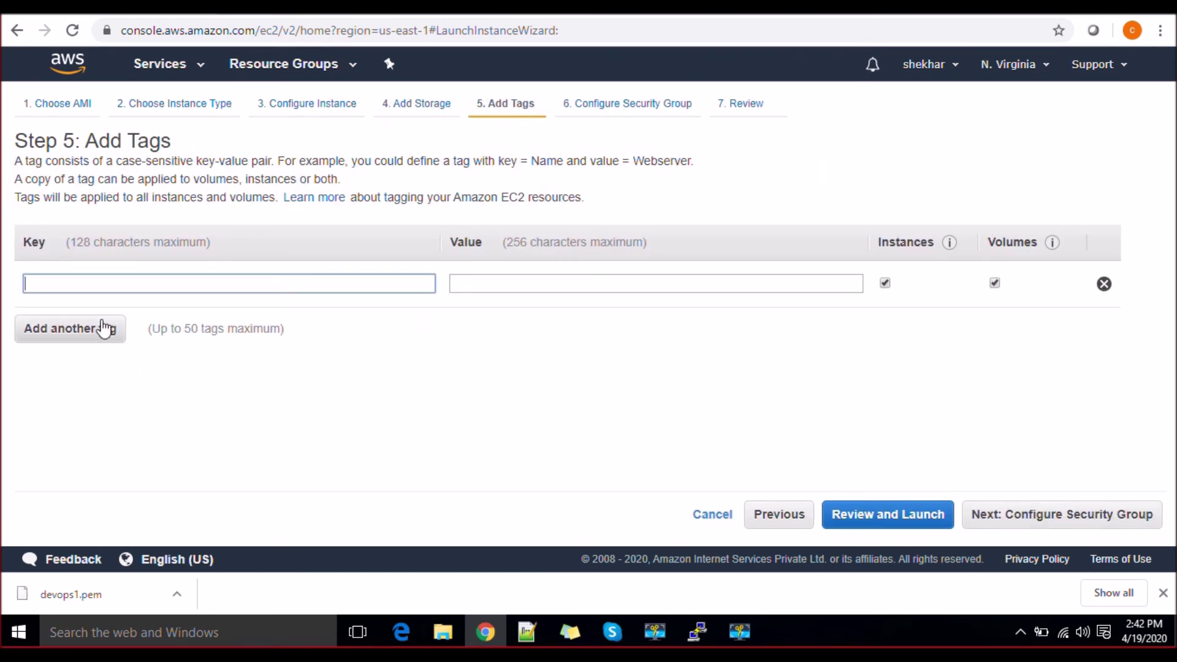
type("Name")
key("Tab")
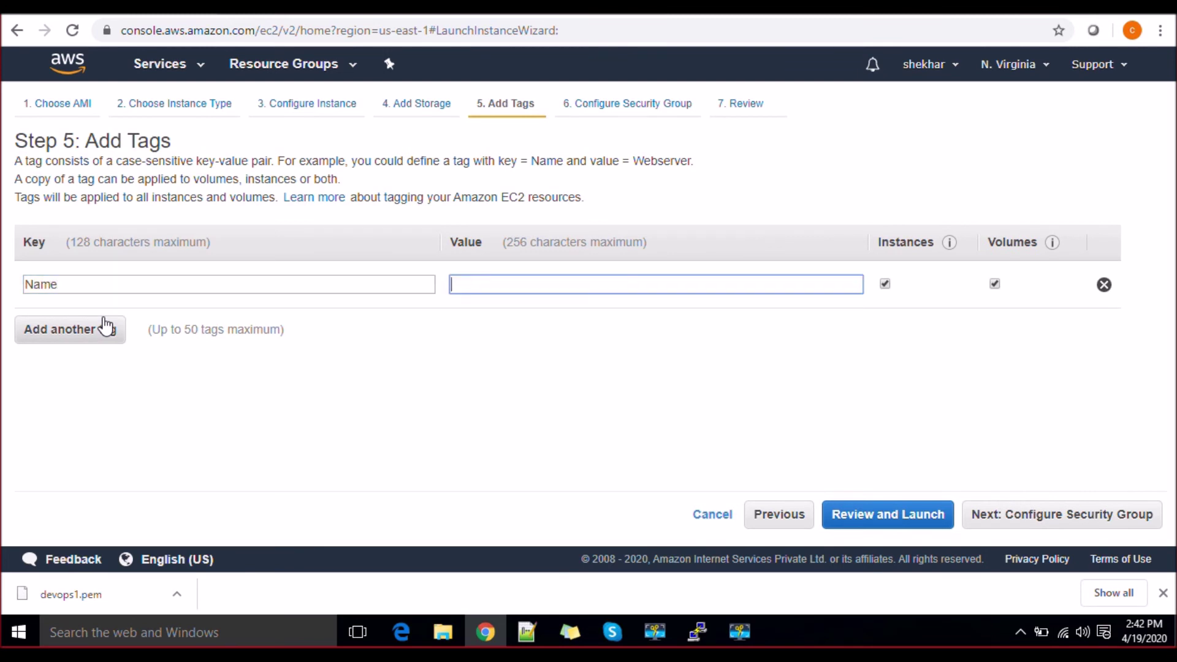
type("DB")
Step: Assign the existing security group private_sg to the DB instance and check the sources of its inbound rules
left_click(1072, 523)
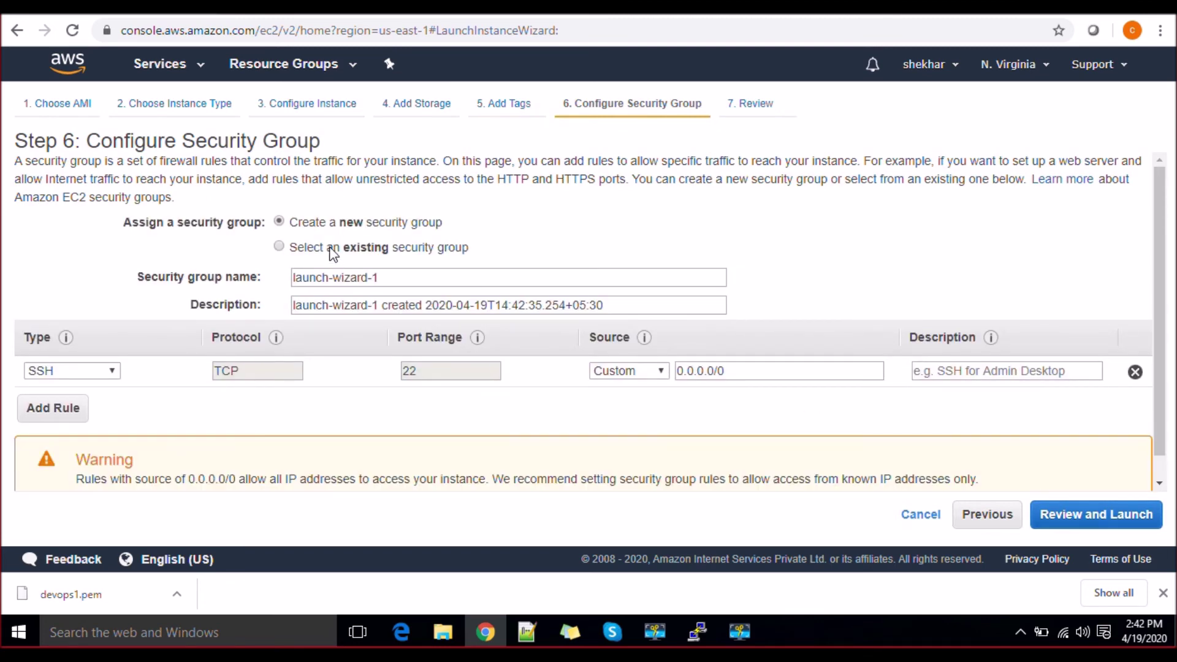
left_click(333, 250)
left_click(549, 351)
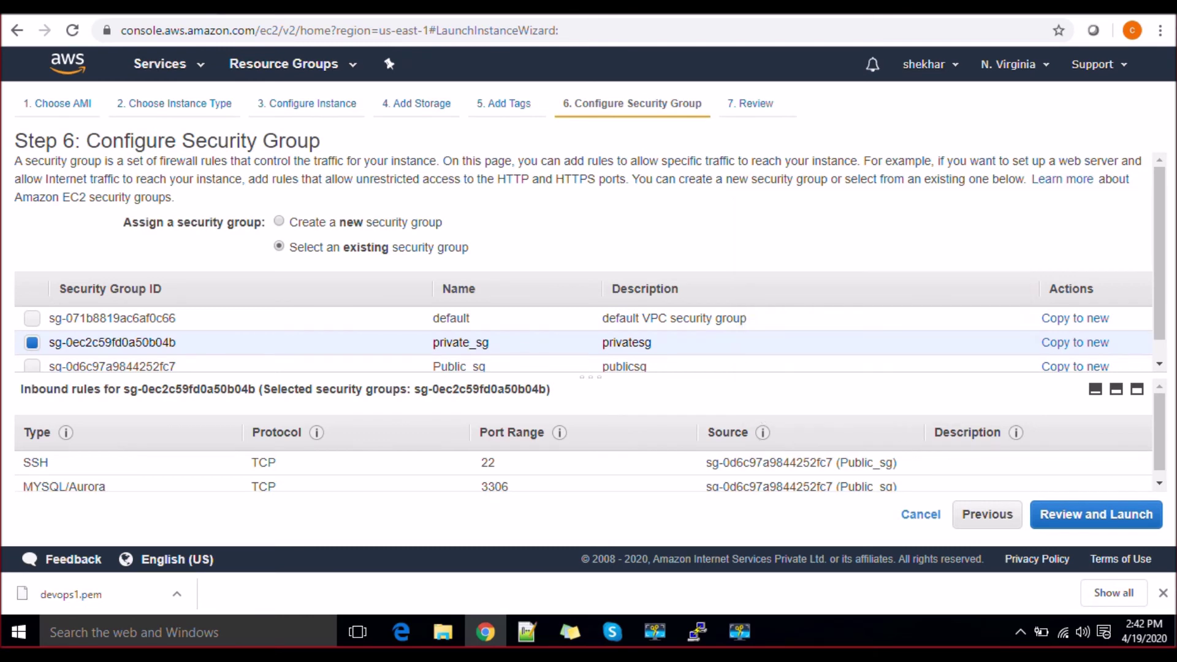
left_click_drag(1163, 436, 1163, 448)
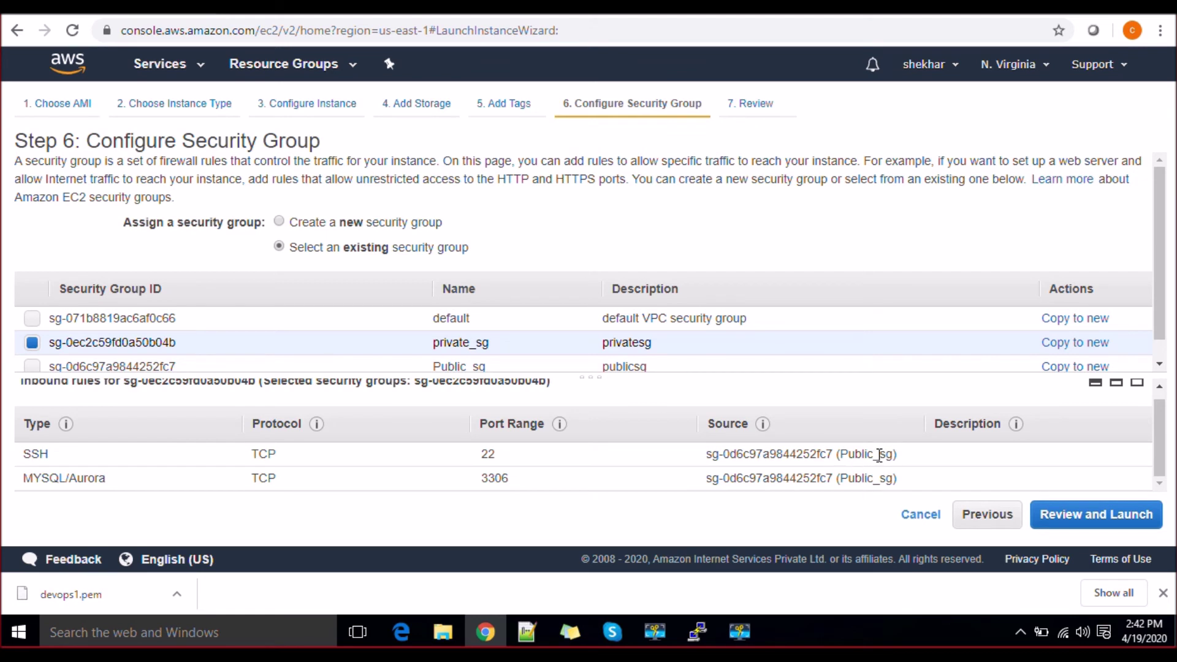
left_click_drag(887, 481, 848, 481)
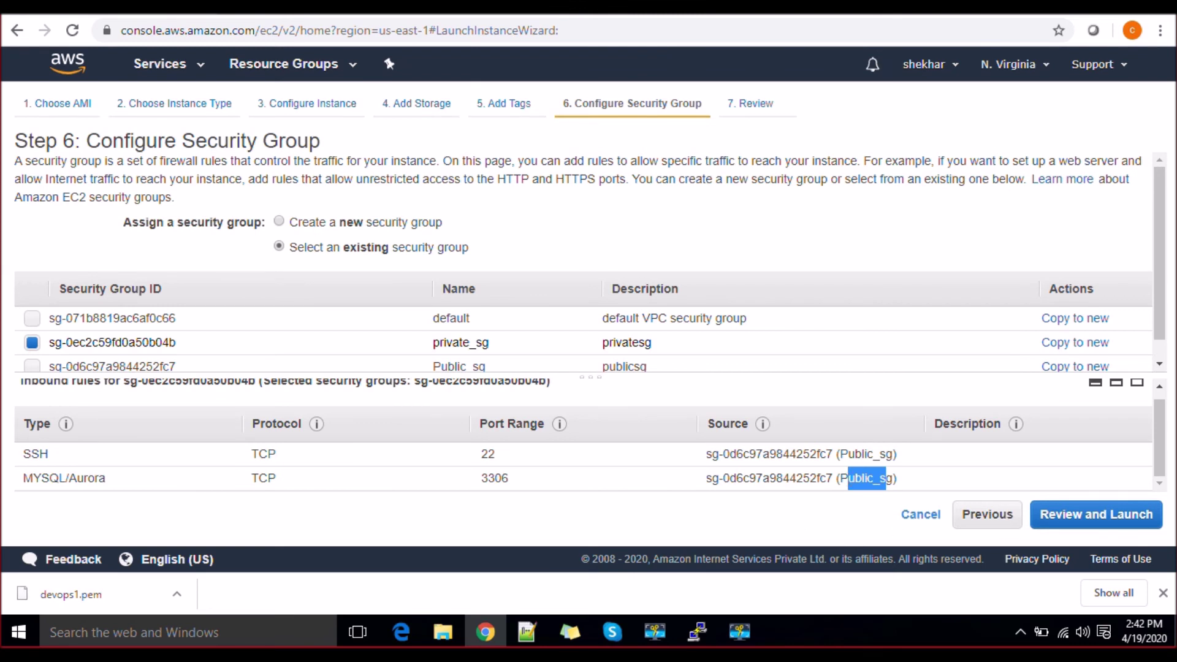
Step: Launch the DB instance with the existing devops1 key pair, acknowledging private key file access, and open it from the launch status
left_click(1134, 517)
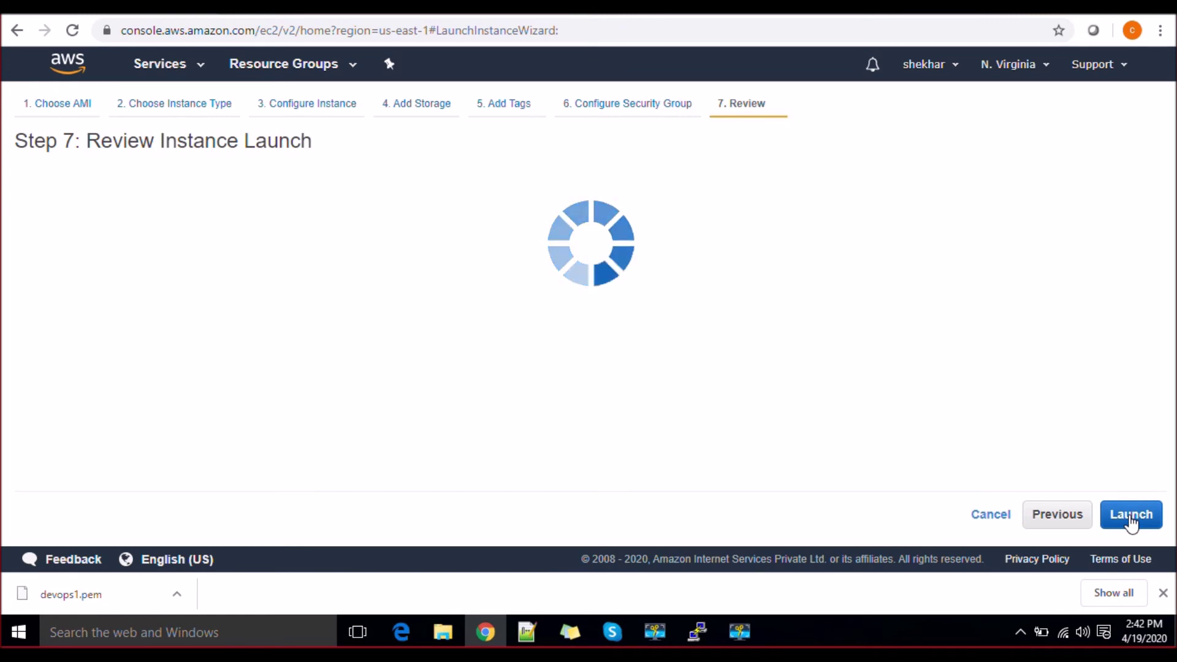
left_click(1130, 515)
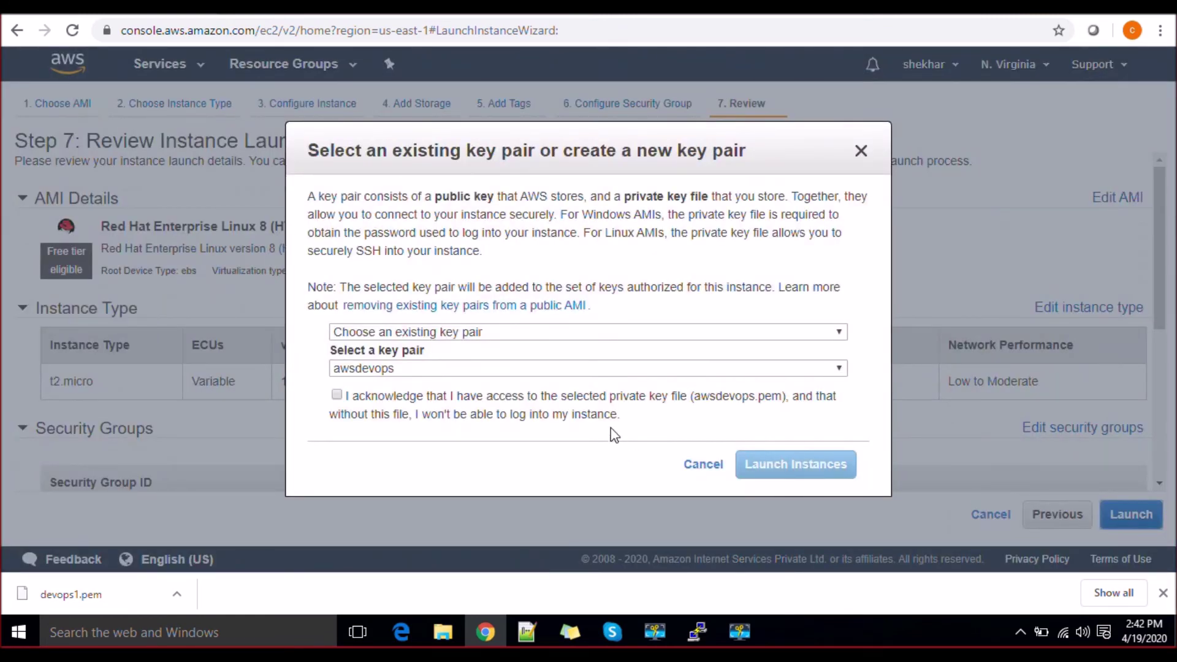
left_click(592, 369)
left_click(501, 405)
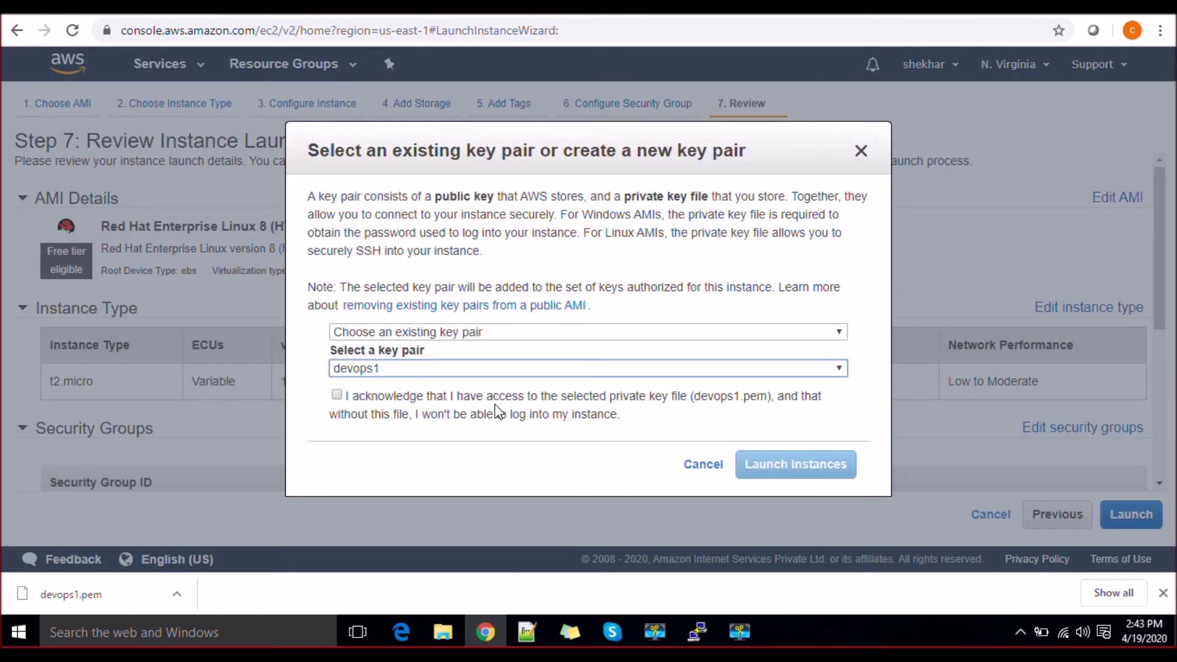
left_click(409, 400)
left_click(830, 465)
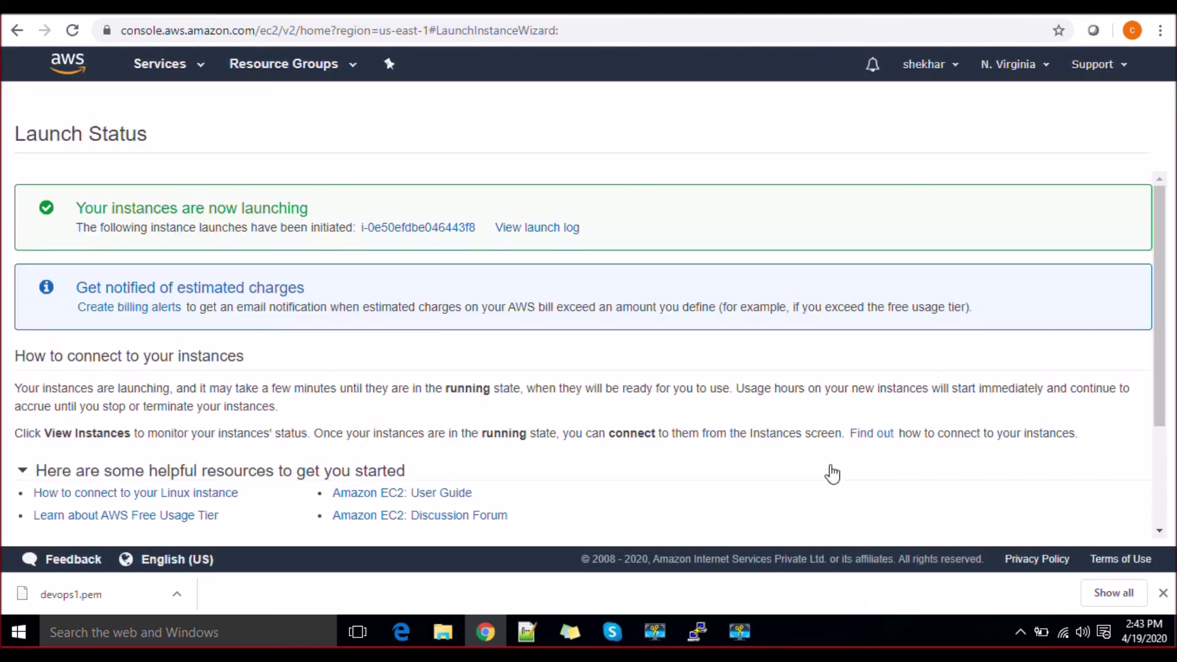
left_click(423, 230)
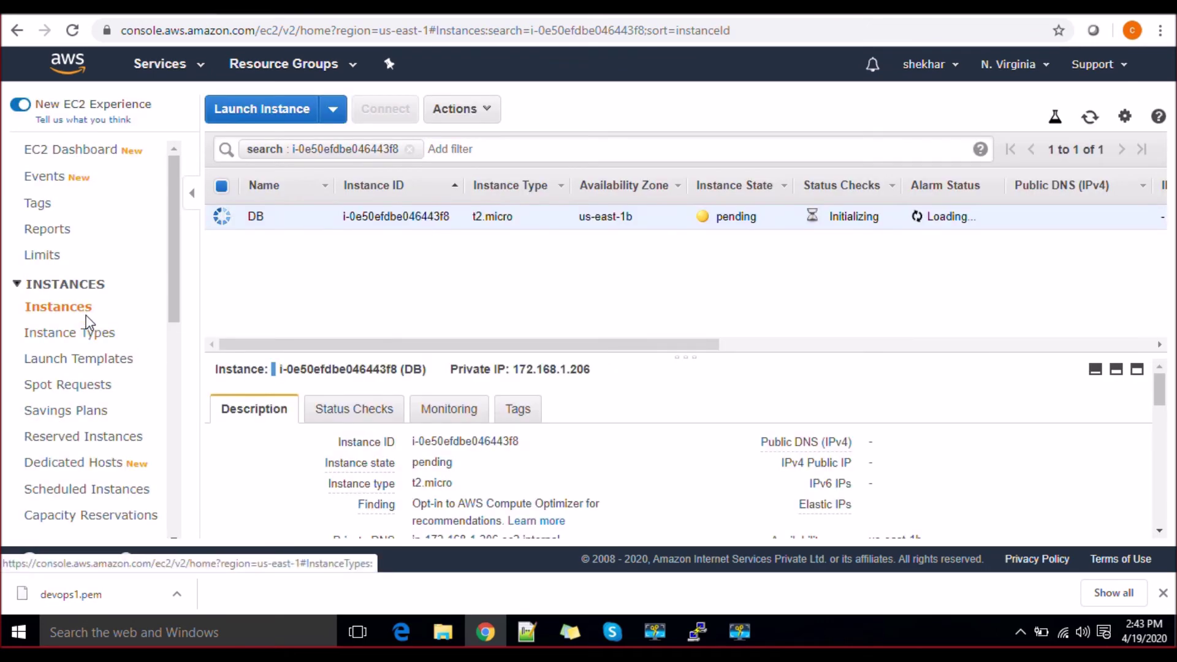
Step: List all instances, refresh their states and check the running Webserver instance's private and public IP details
left_click(63, 318)
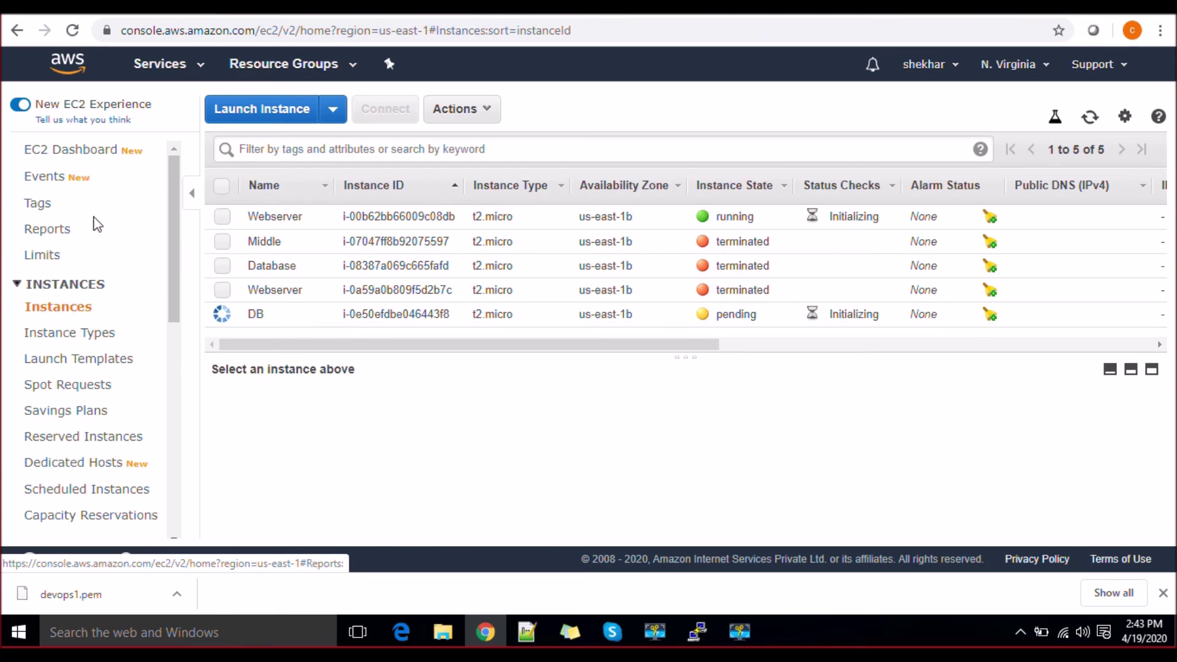
right_click(223, 216)
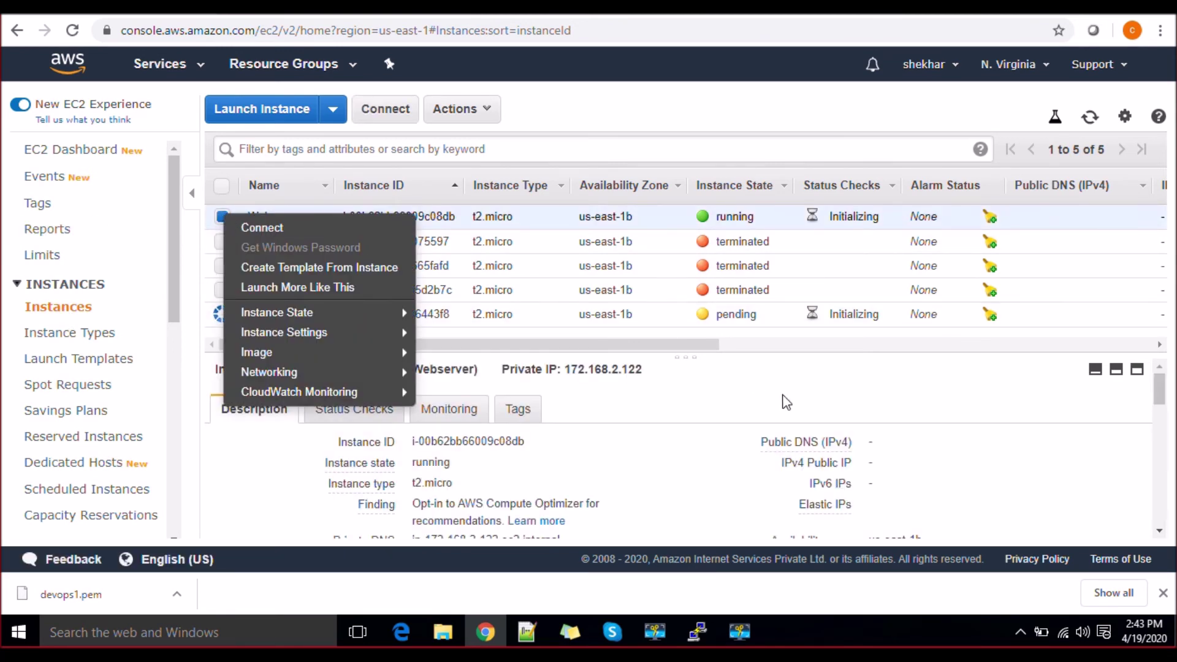
left_click_drag(712, 344, 599, 380)
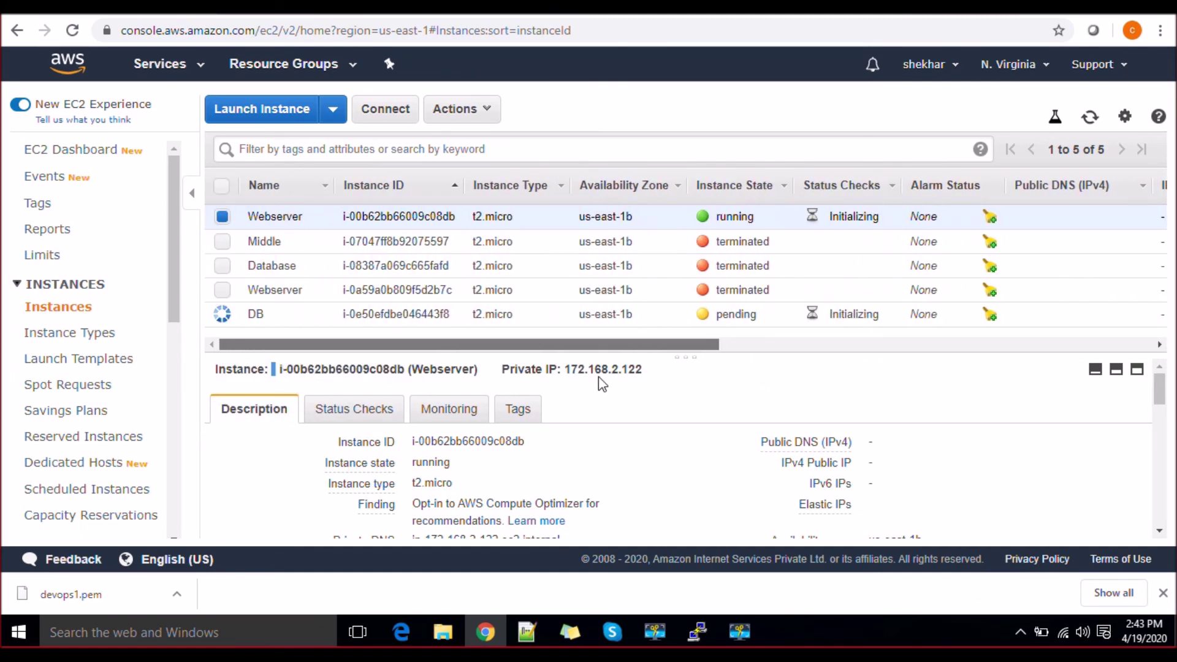
left_click(1090, 117)
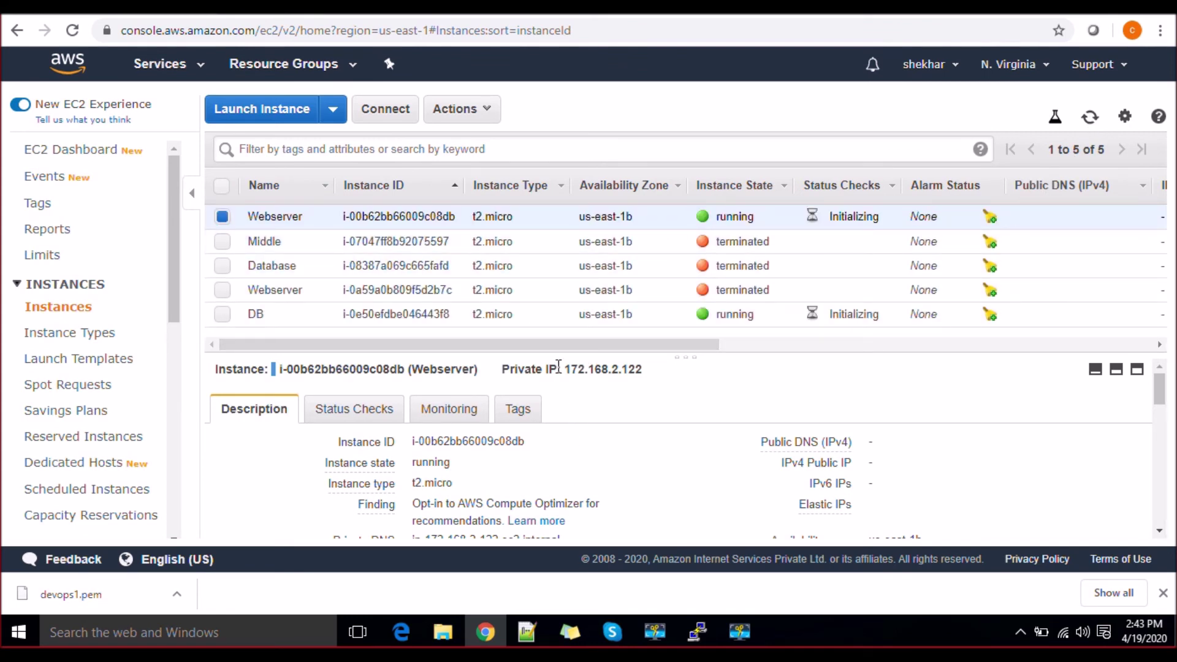
left_click_drag(558, 365, 643, 380)
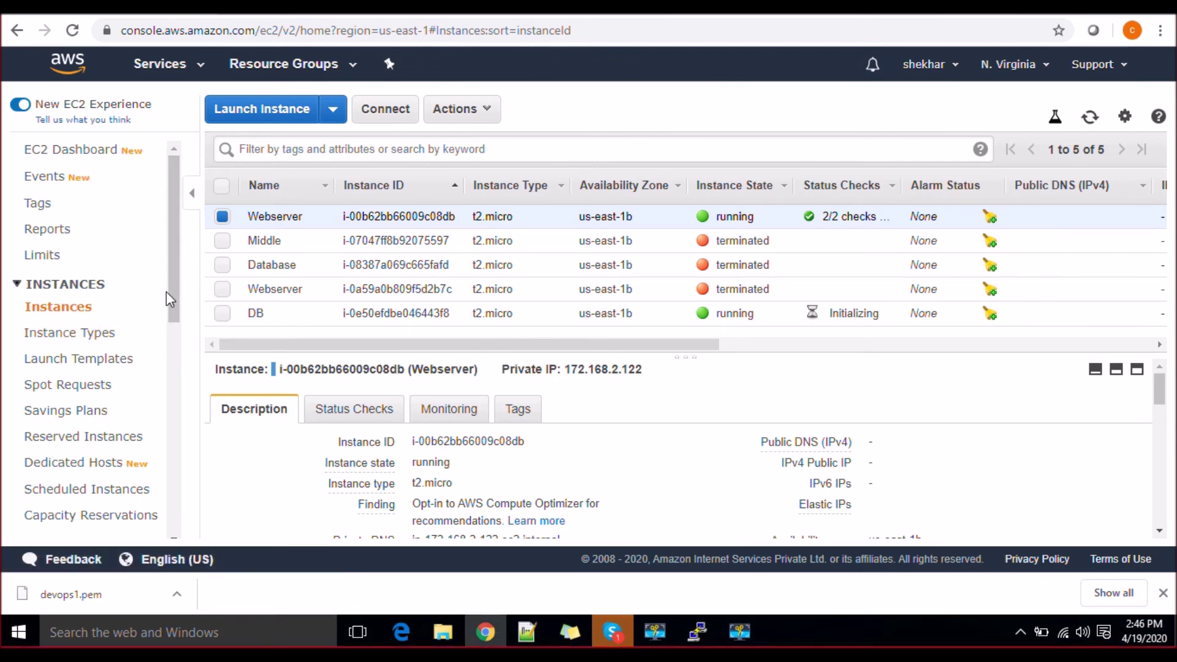
Step: Allocate a new Elastic IP address from Amazon's pool of IPv4 addresses
left_click_drag(172, 289, 178, 323)
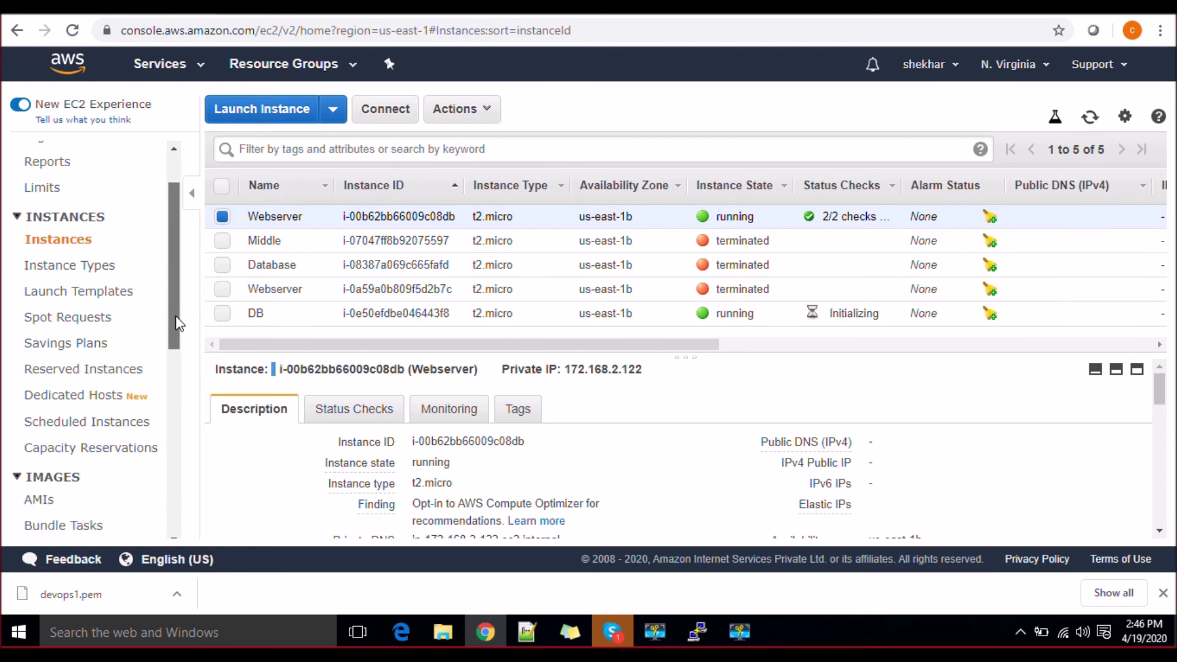
scroll(178, 323, "down", 6)
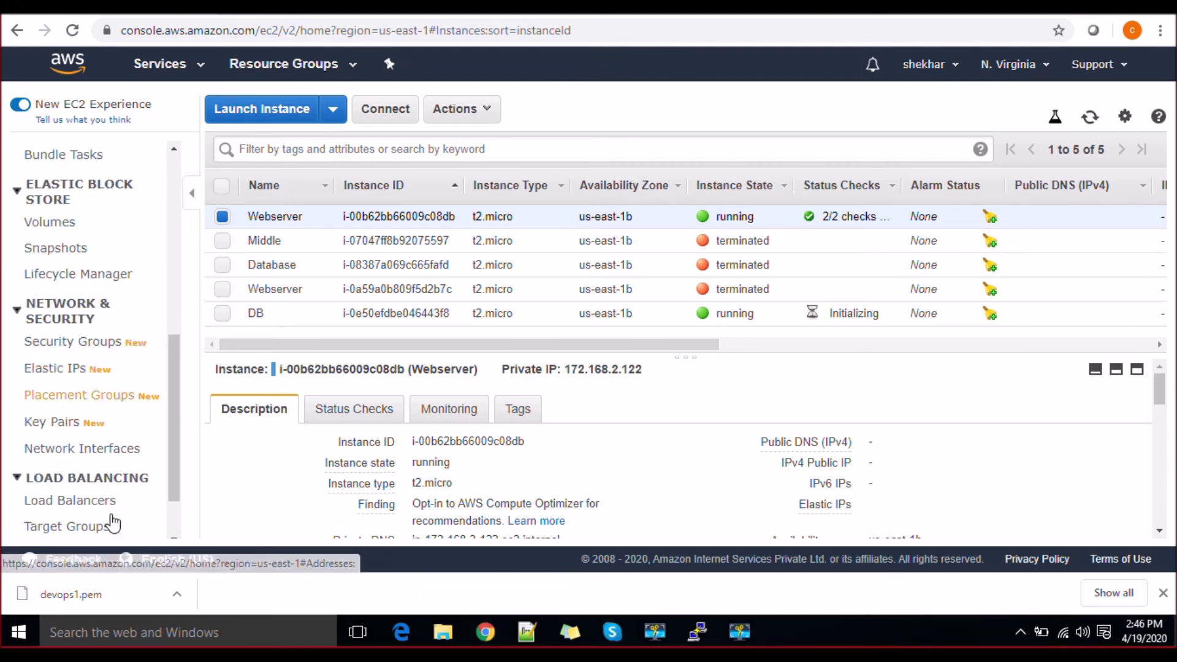
left_click(72, 375)
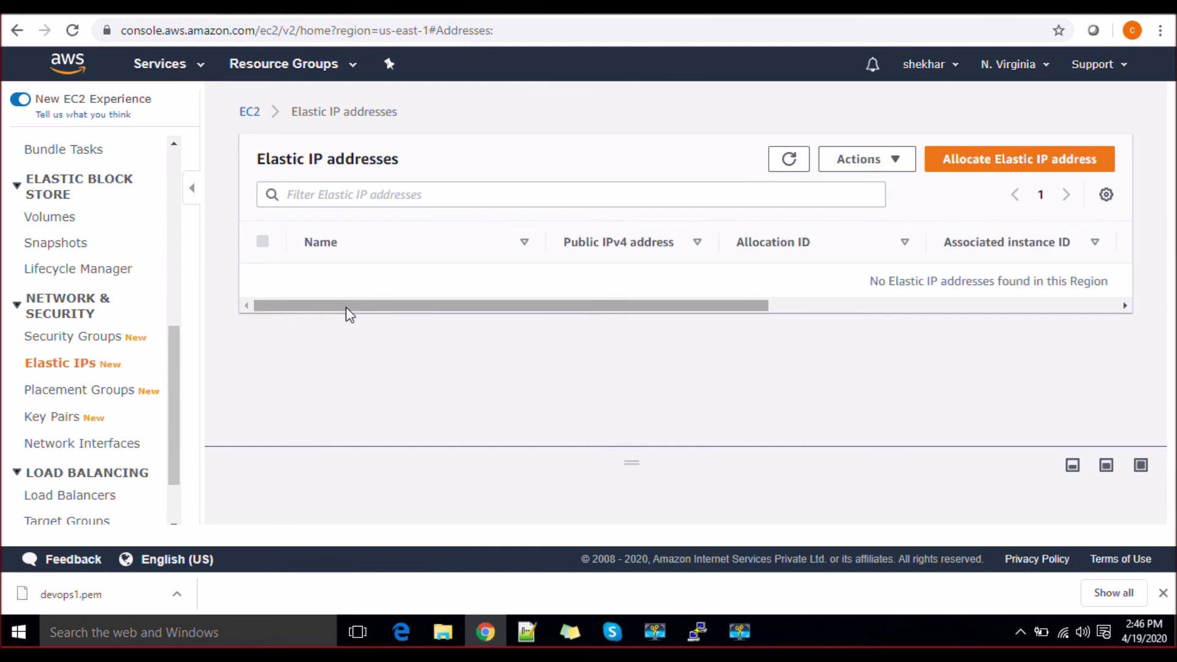
left_click_drag(349, 314, 314, 320)
left_click(997, 159)
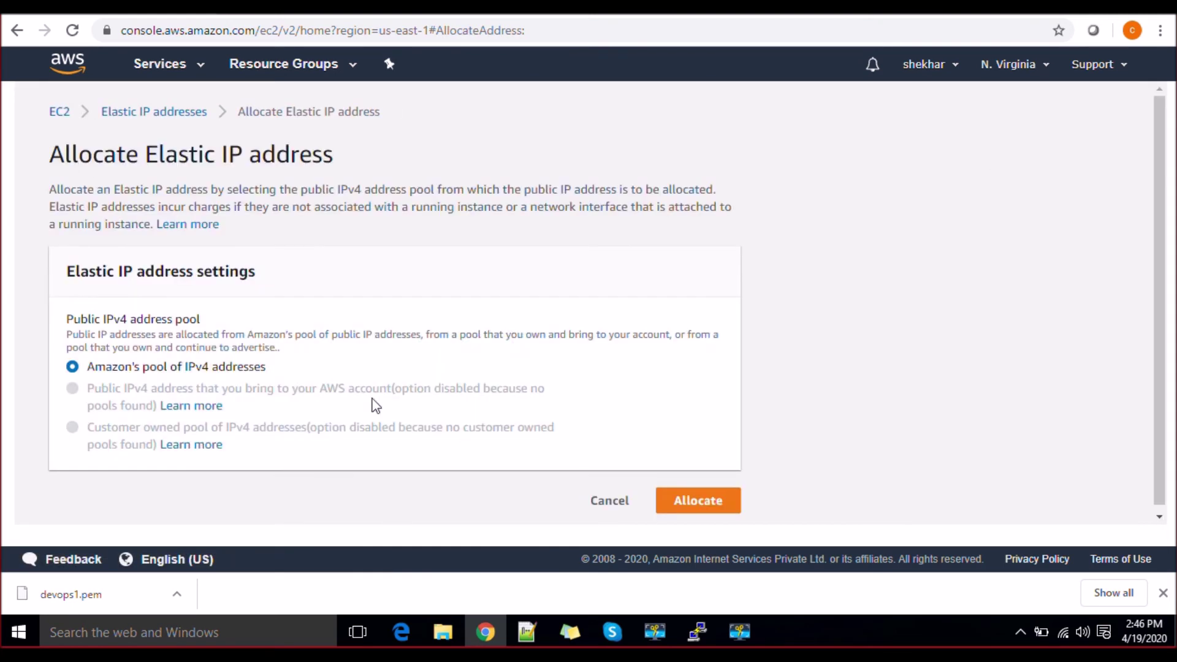
left_click(690, 502)
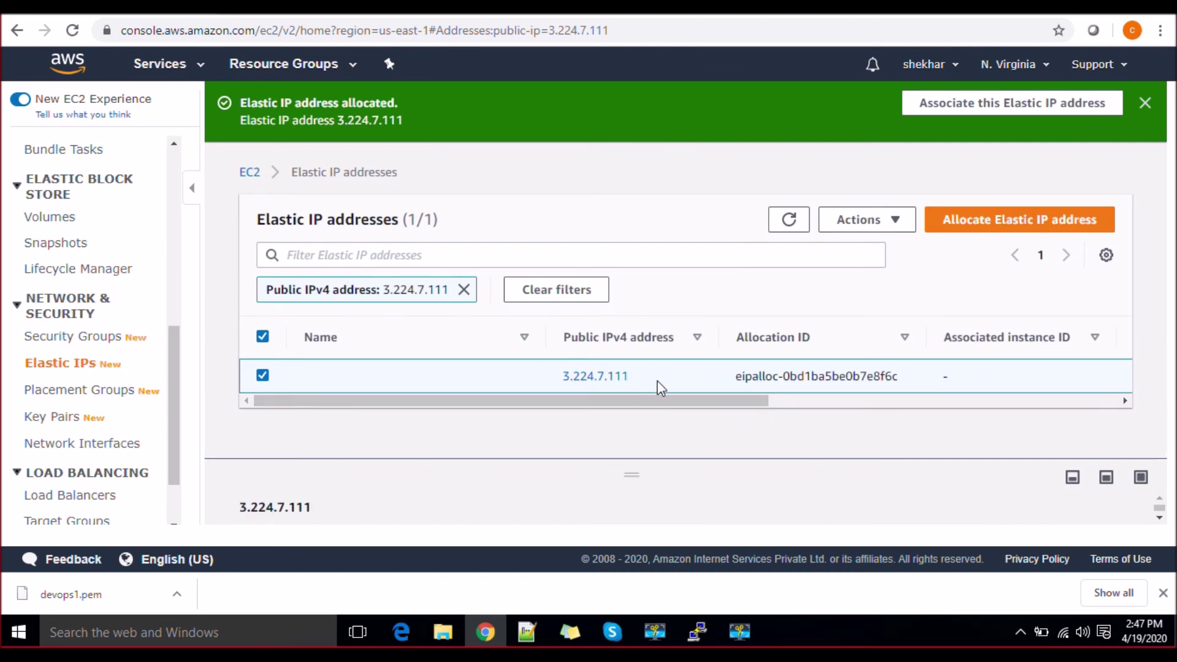
Step: Associate the new Elastic IP address with the running Webserver instance and its private IP 172.168.2.122
left_click_drag(514, 401, 705, 395)
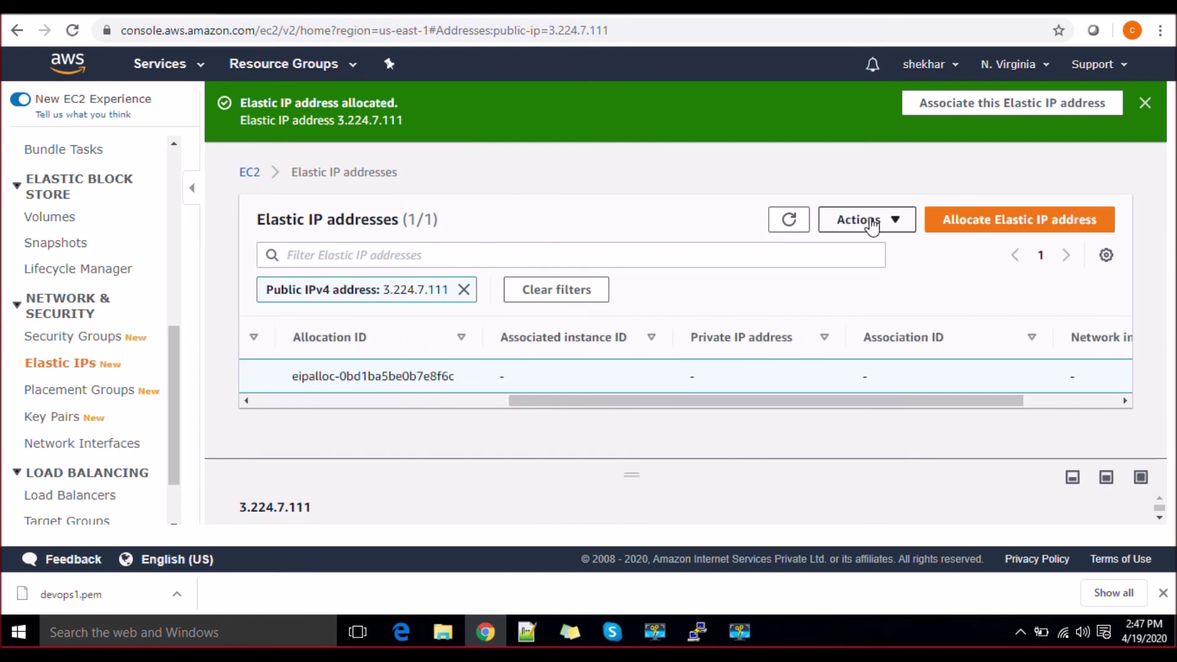
left_click(871, 222)
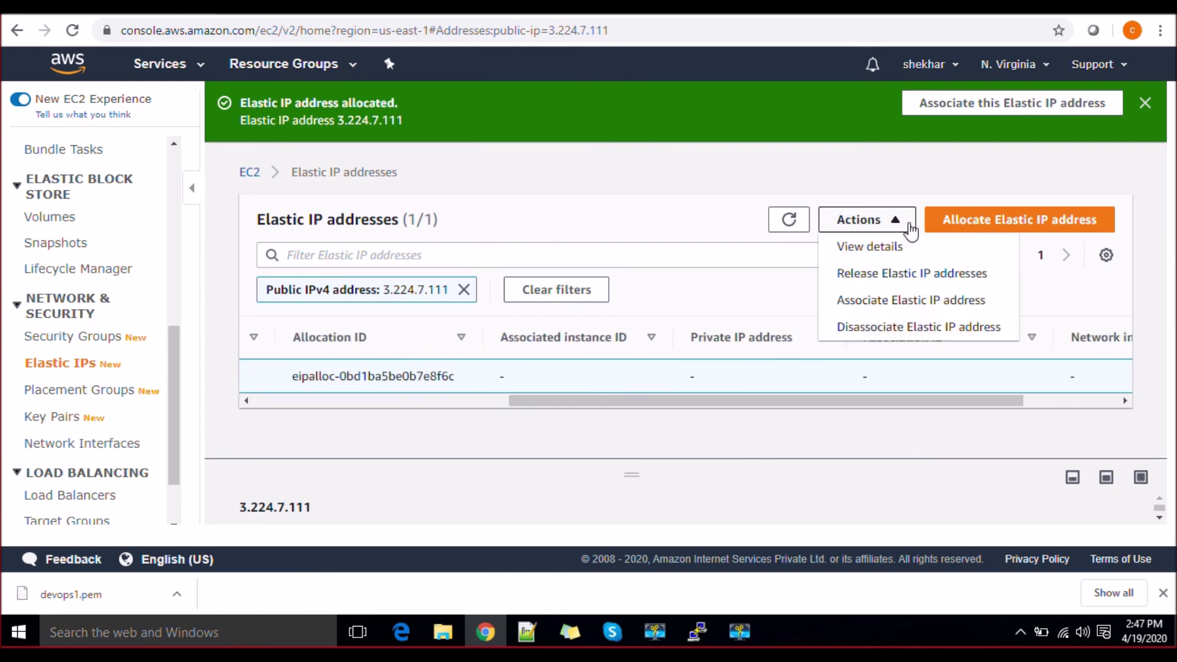
left_click(901, 302)
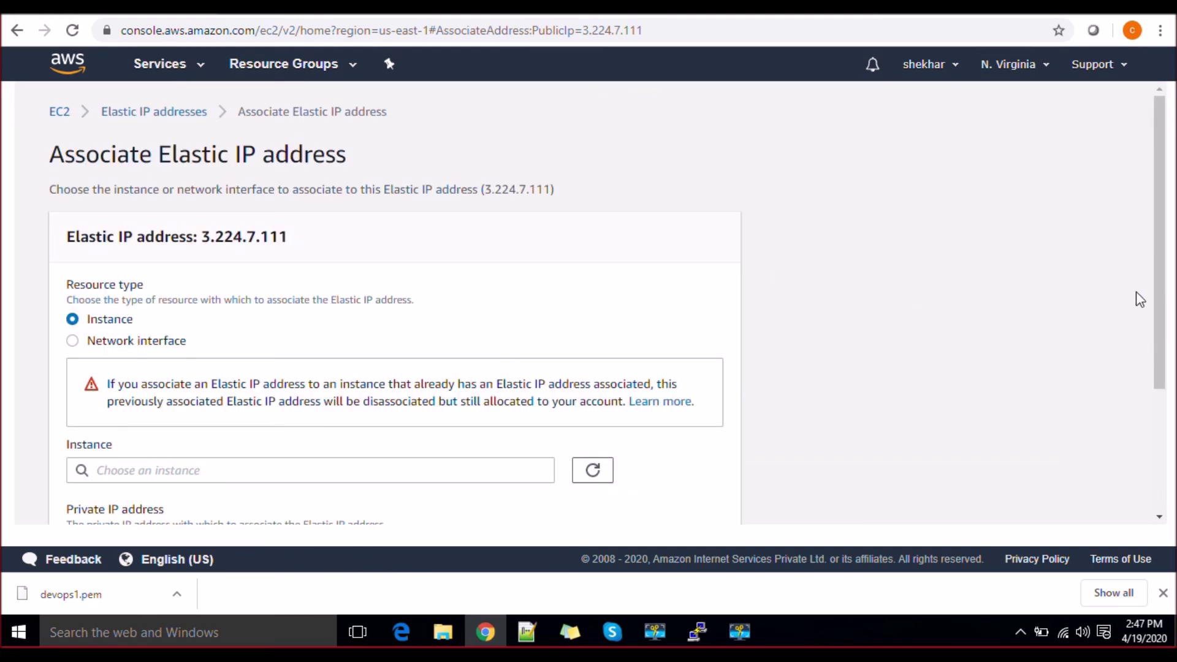
left_click_drag(1158, 300, 1159, 423)
left_click(482, 285)
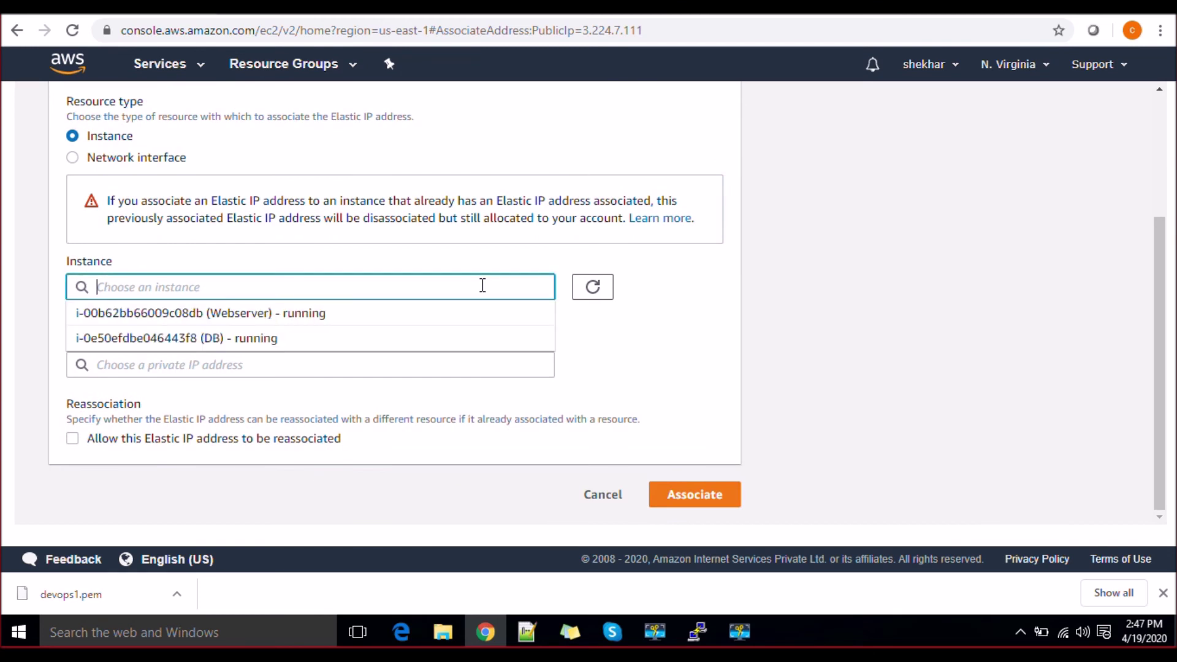
left_click(414, 318)
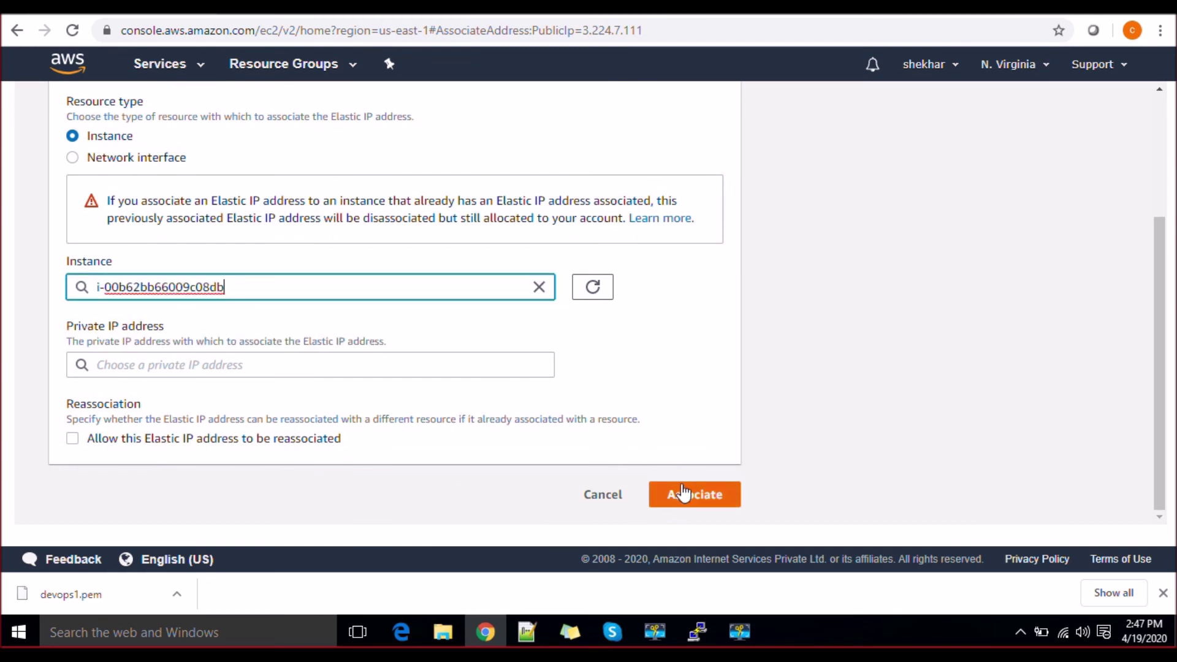
left_click(469, 362)
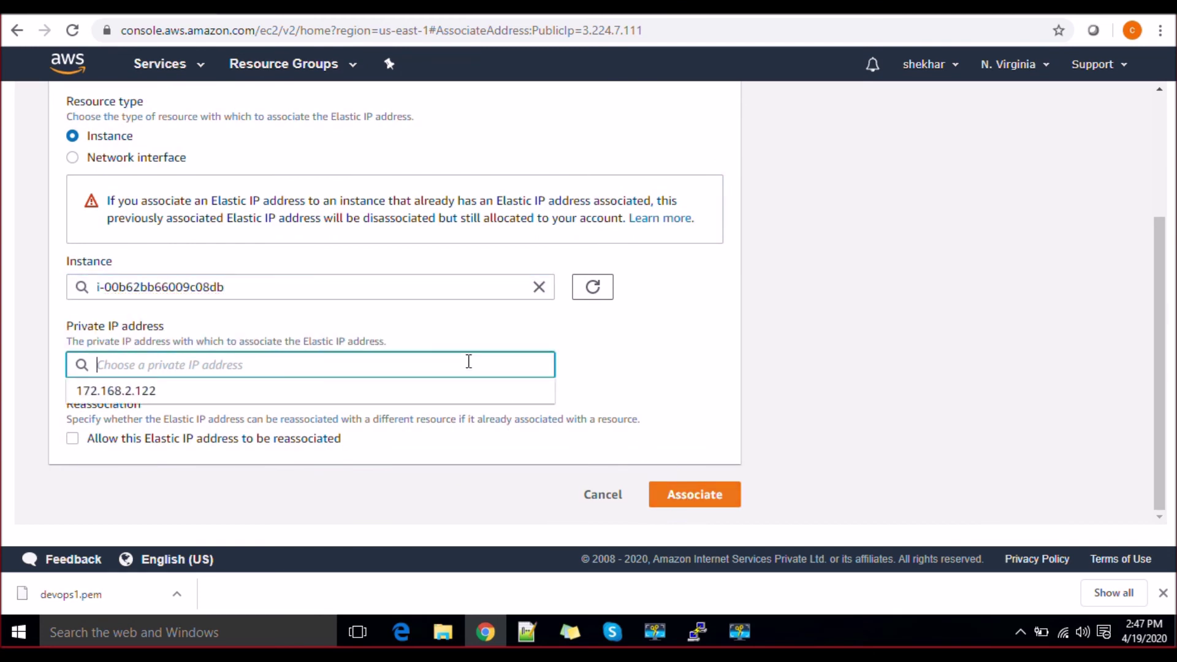
left_click(447, 391)
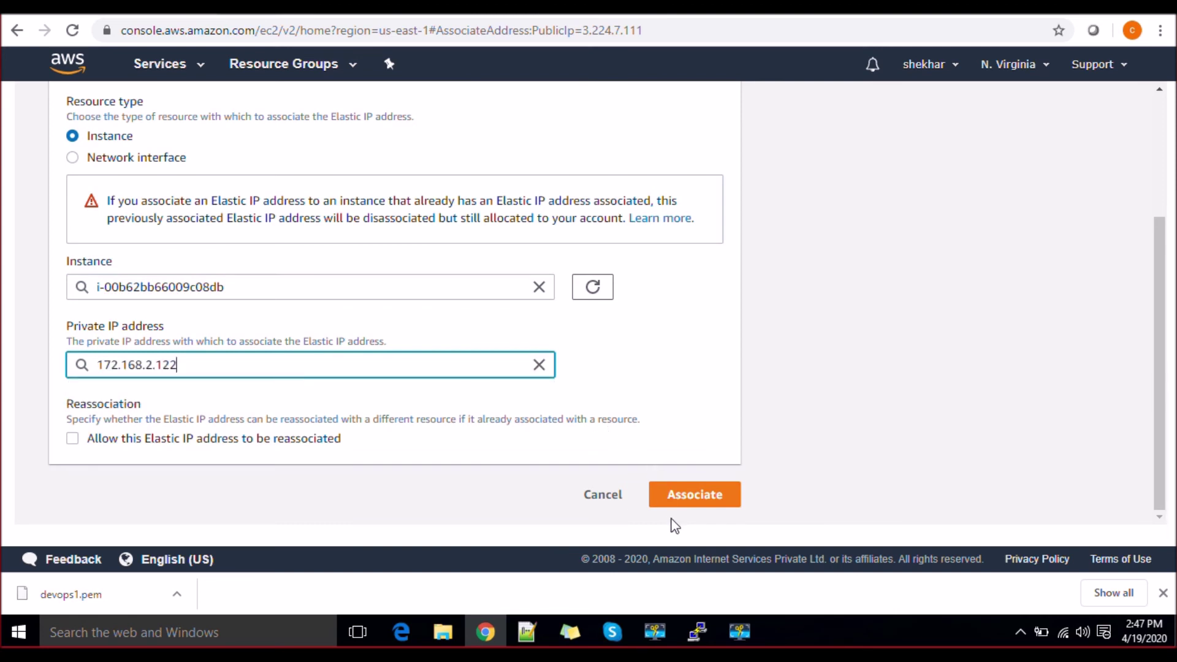
left_click(688, 499)
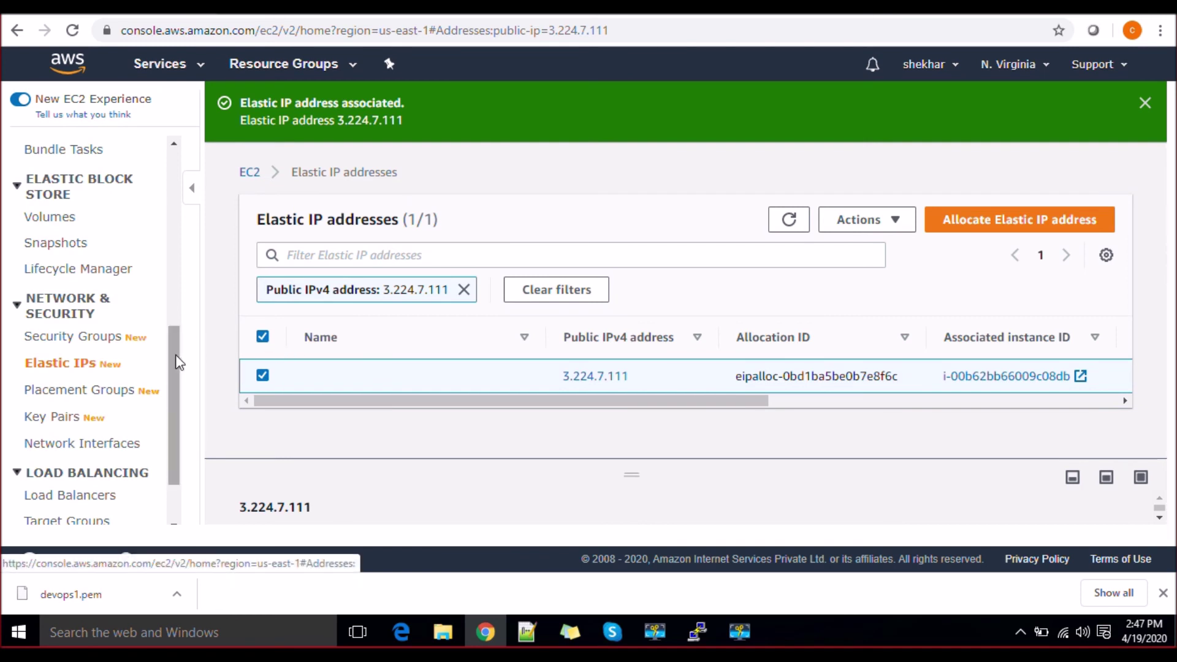
Step: Return to the instances list and examine the Webserver instance's public and Elastic IP details
scroll(178, 362, "up", 7)
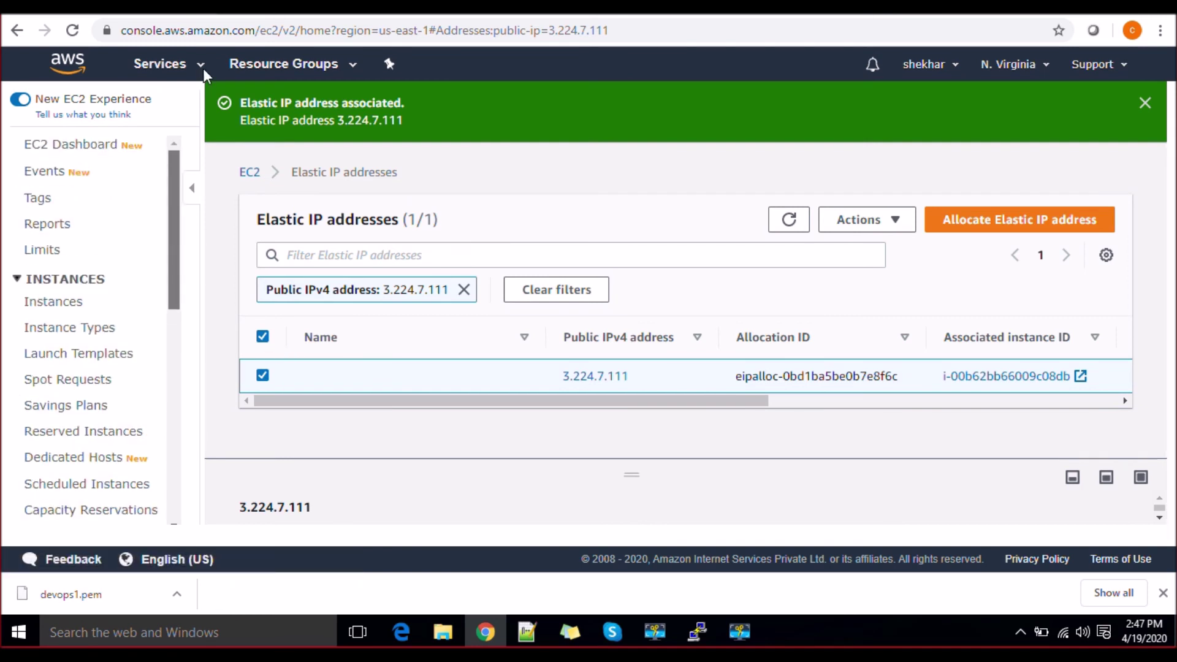
left_click(74, 310)
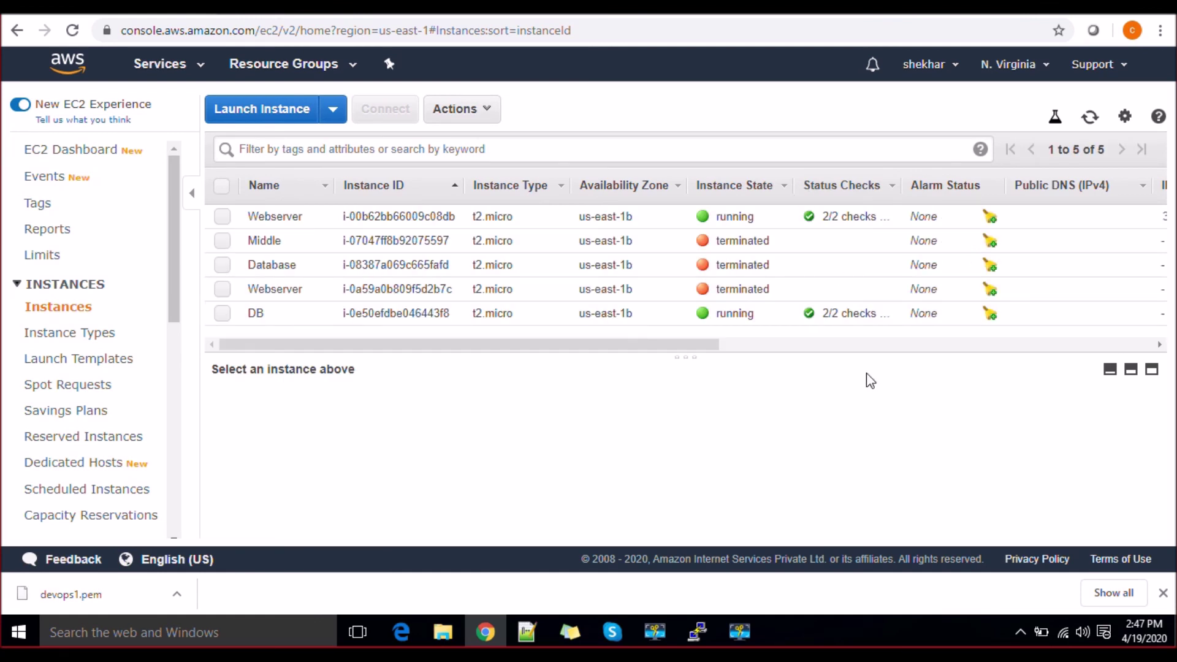
left_click(641, 231)
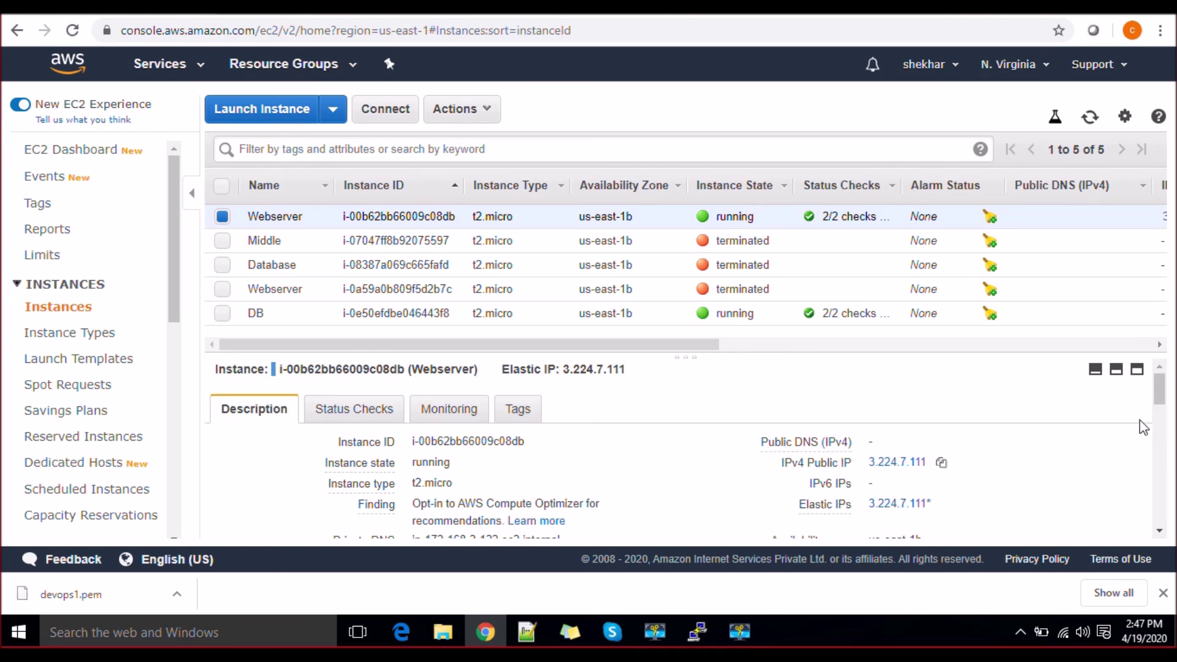
mouse_move(1158, 387)
left_mouse_down()
mouse_move(1160, 422)
mouse_move(1160, 378)
left_mouse_up()
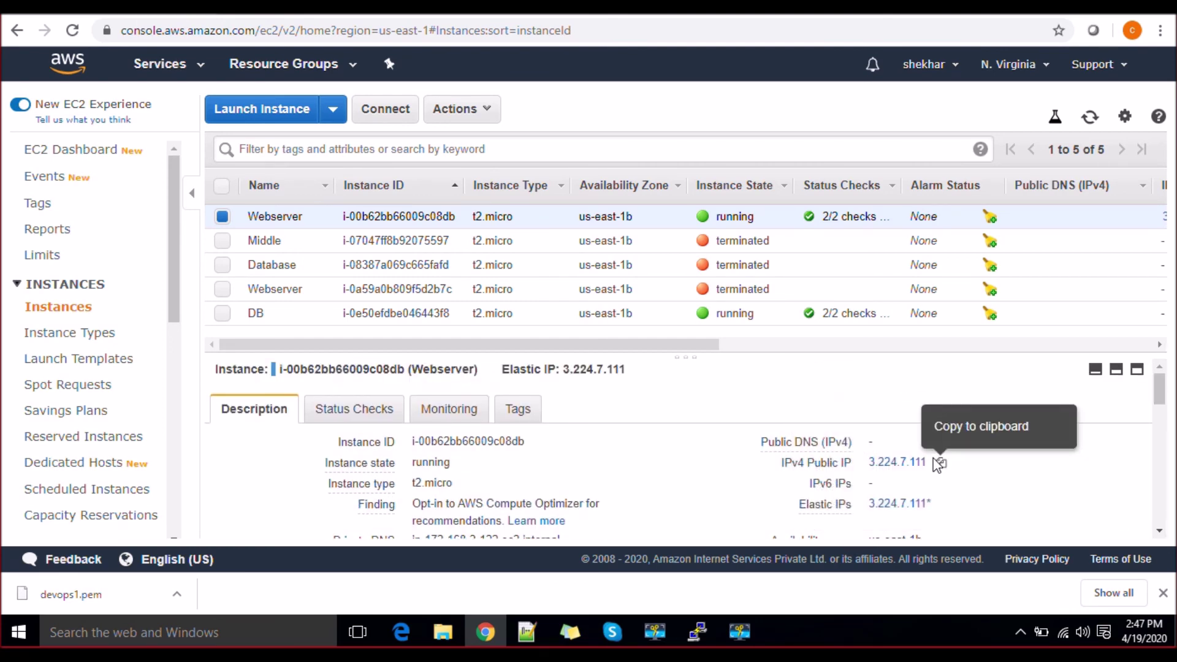
Step: Copy the Webserver's public IP, replace the dropped PuTTY session with a new one for host 3.224.7.111, and open its SSH authentication settings
left_click(941, 462)
left_click(697, 632)
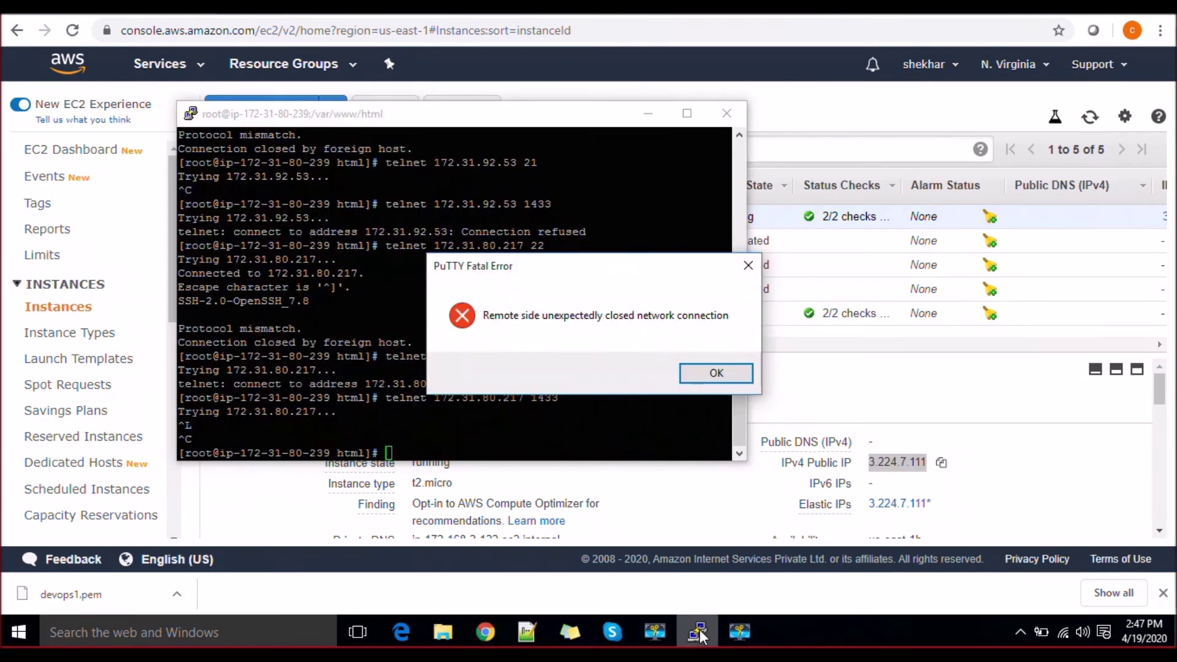
left_click(709, 371)
right_click(562, 118)
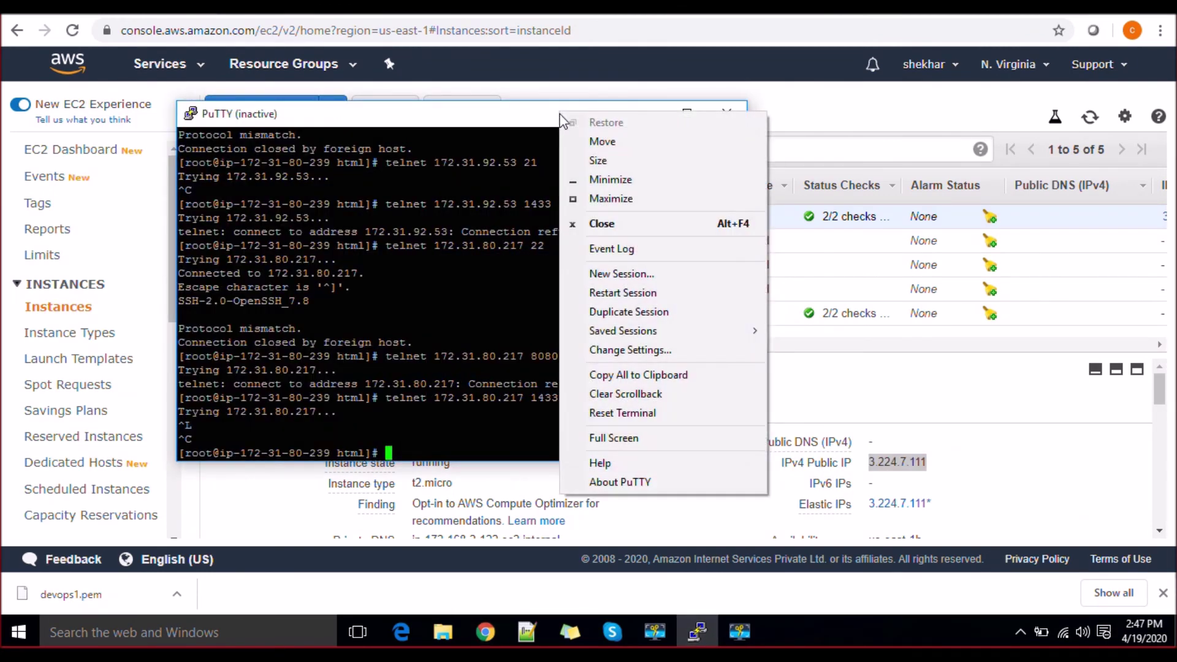
left_click(604, 273)
left_click(726, 113)
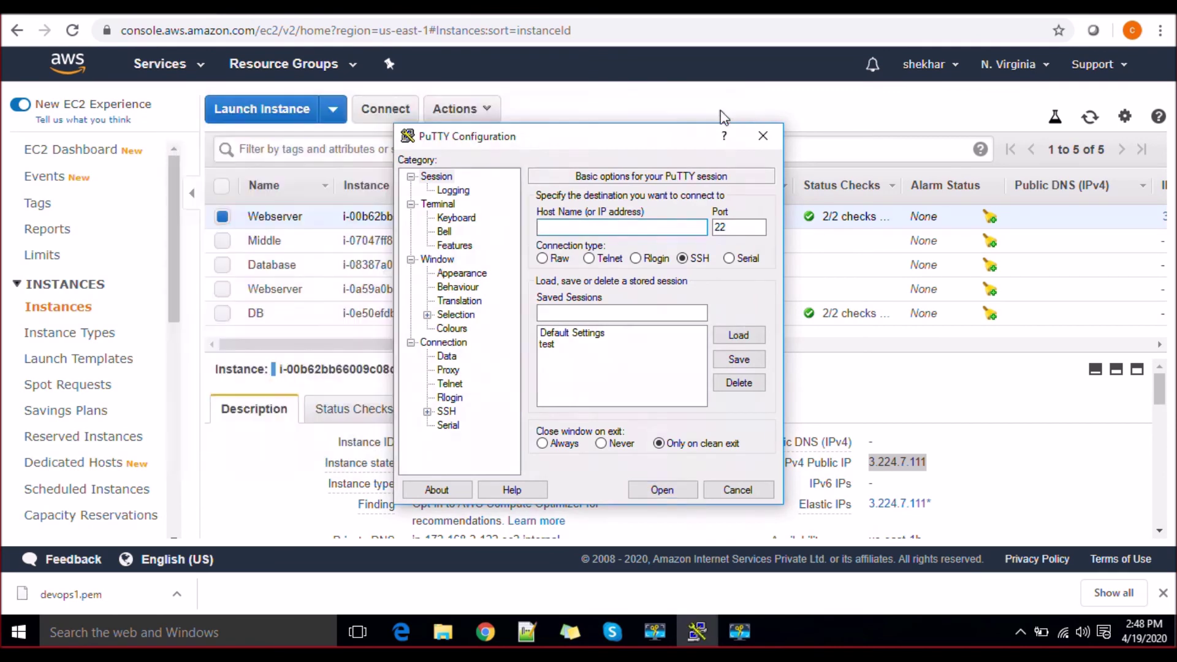
key("ctrl+v")
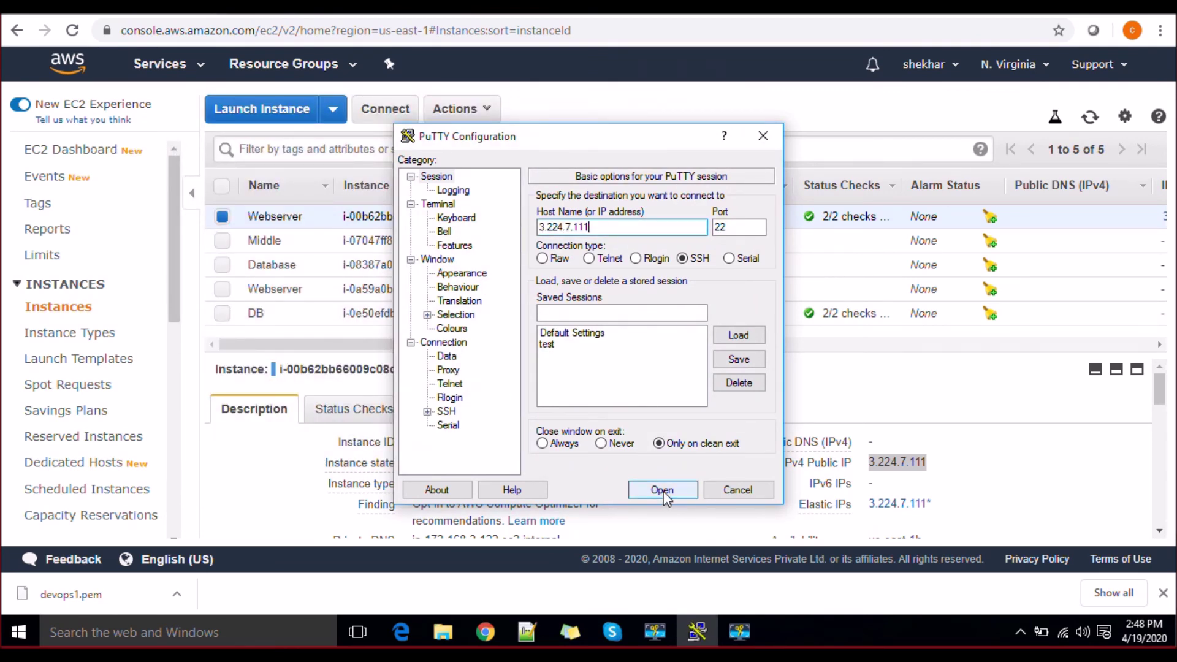
left_click(427, 412)
left_click(463, 398)
left_click(740, 373)
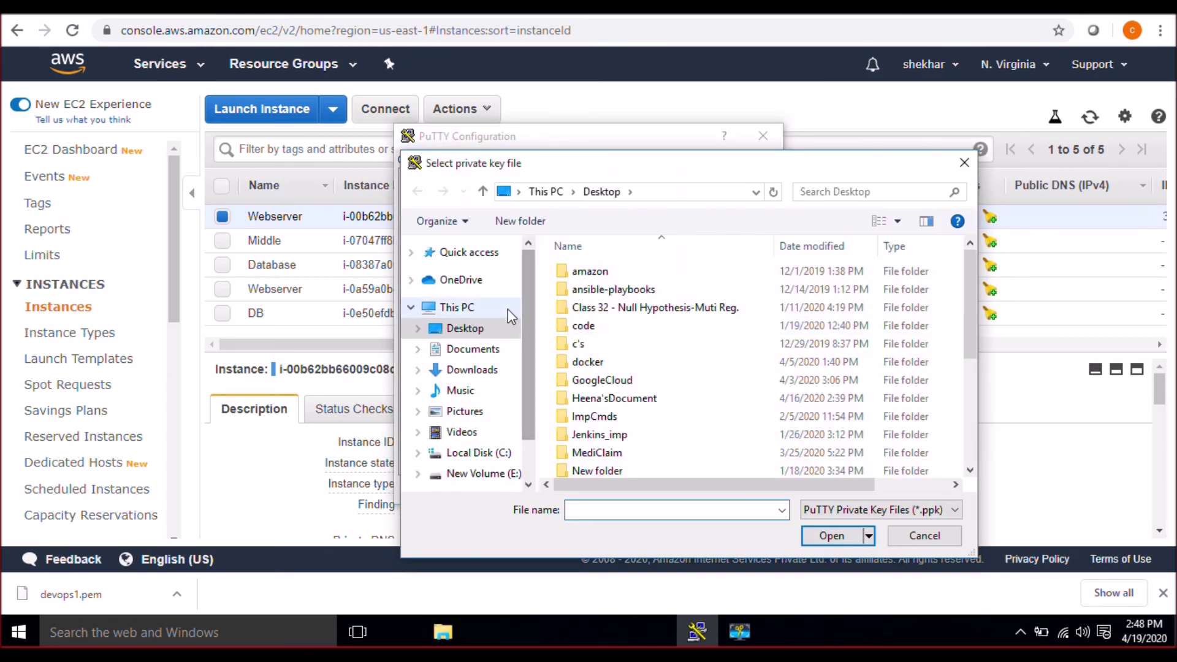
type("dev")
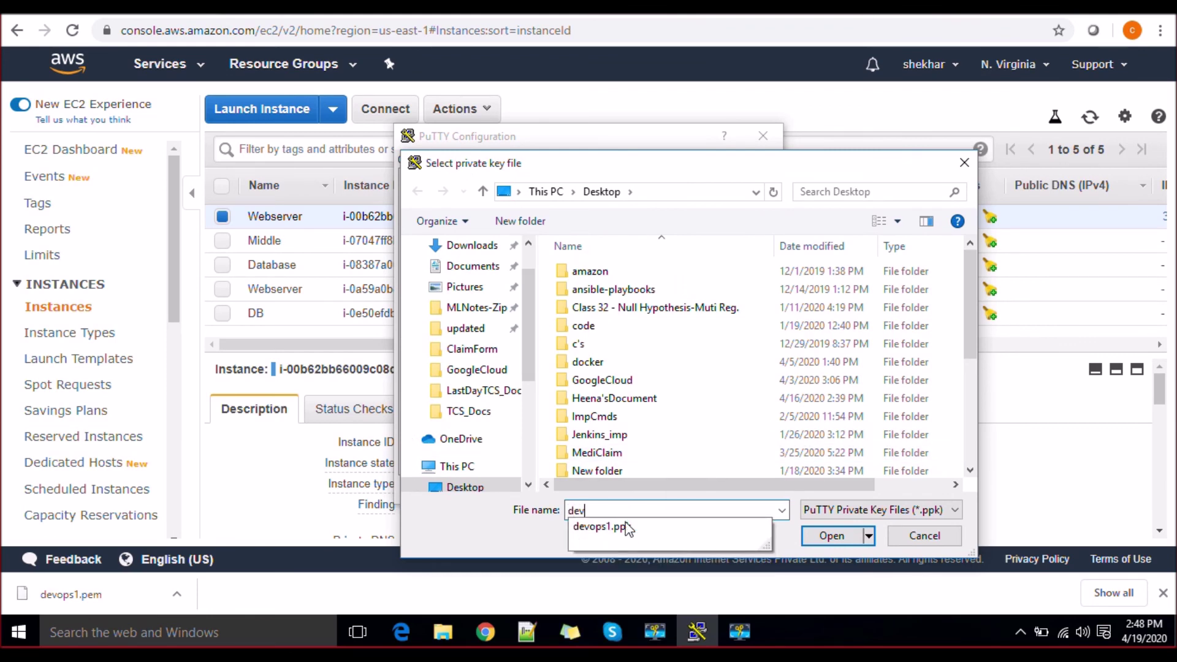
left_click(831, 535)
left_click(686, 375)
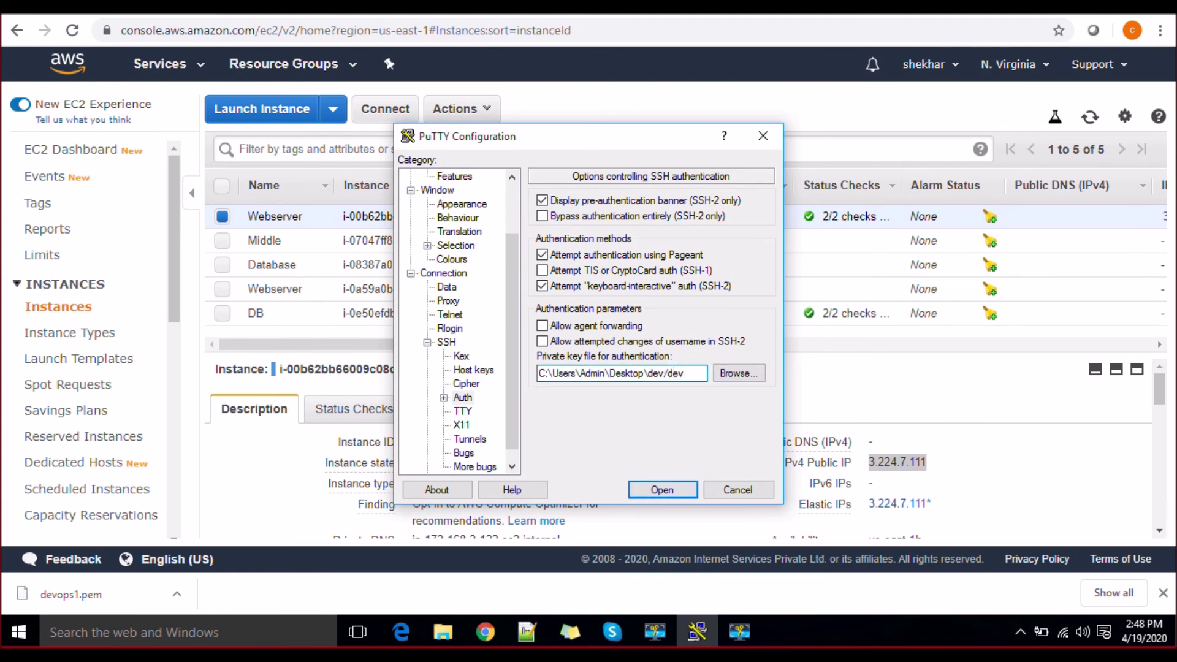
left_click(755, 371)
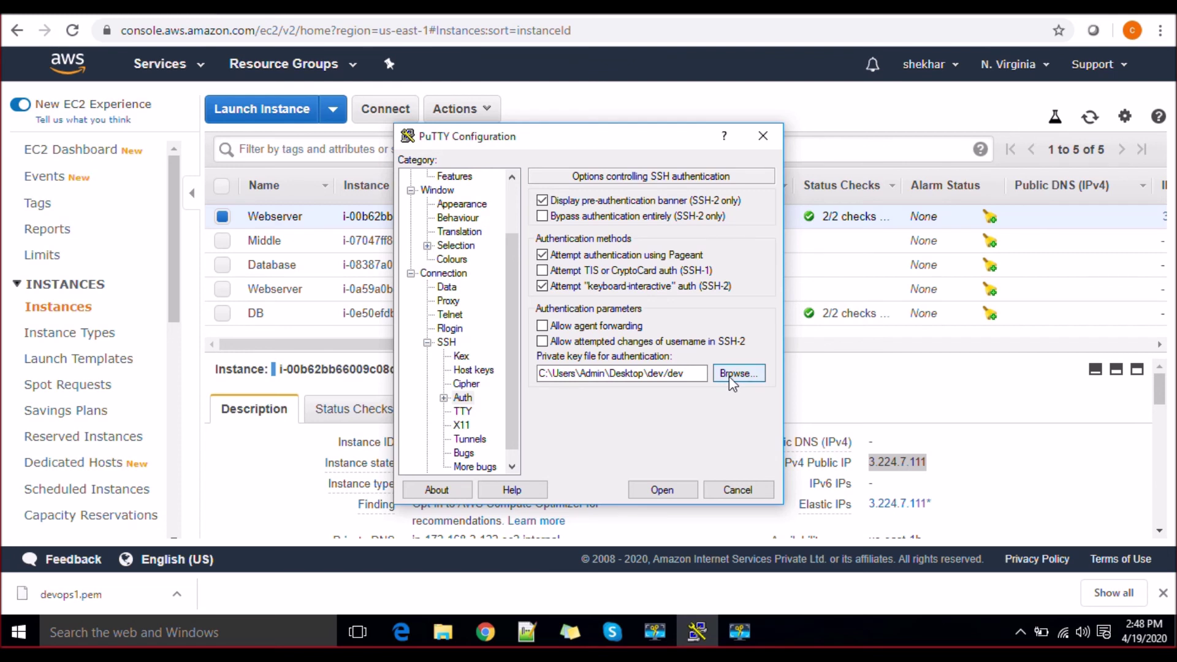
left_click_drag(645, 374, 686, 373)
key("BackSpace")
key("BackSpace")
key("BackSpace")
key("BackSpace")
key("BackSpace")
key("BackSpace")
key("BackSpace")
key("BackSpace")
key("BackSpace")
key("BackSpace")
key("BackSpace")
key("BackSpace")
key("BackSpace")
key("BackSpace")
key("BackSpace")
key("BackSpace")
key("BackSpace")
key("BackSpace")
key("BackSpace")
key("BackSpace")
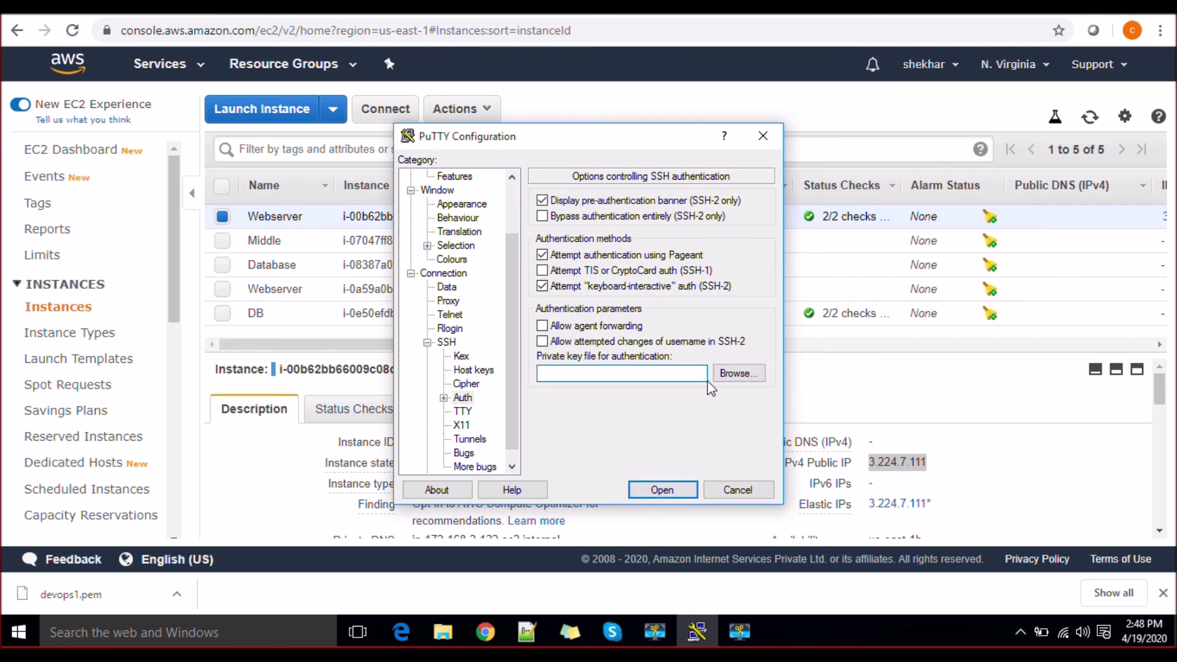
Step: Load devops1.ppk from the Desktop as the private key file for authentication
left_click(715, 375)
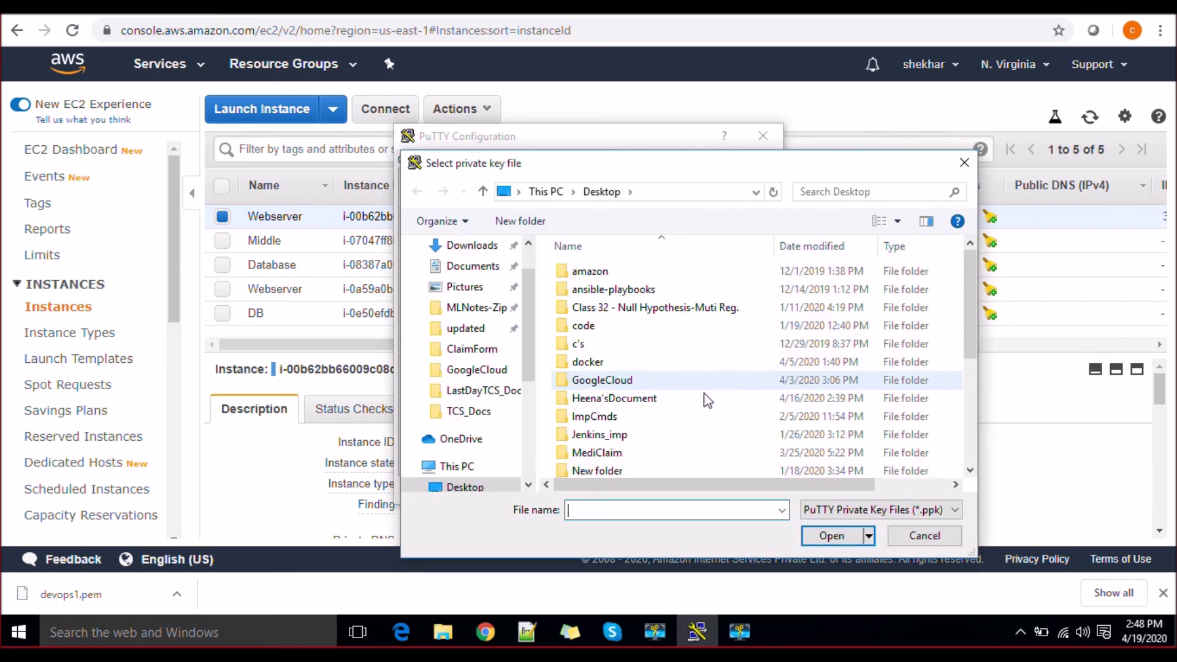
left_click(644, 510)
type("dev")
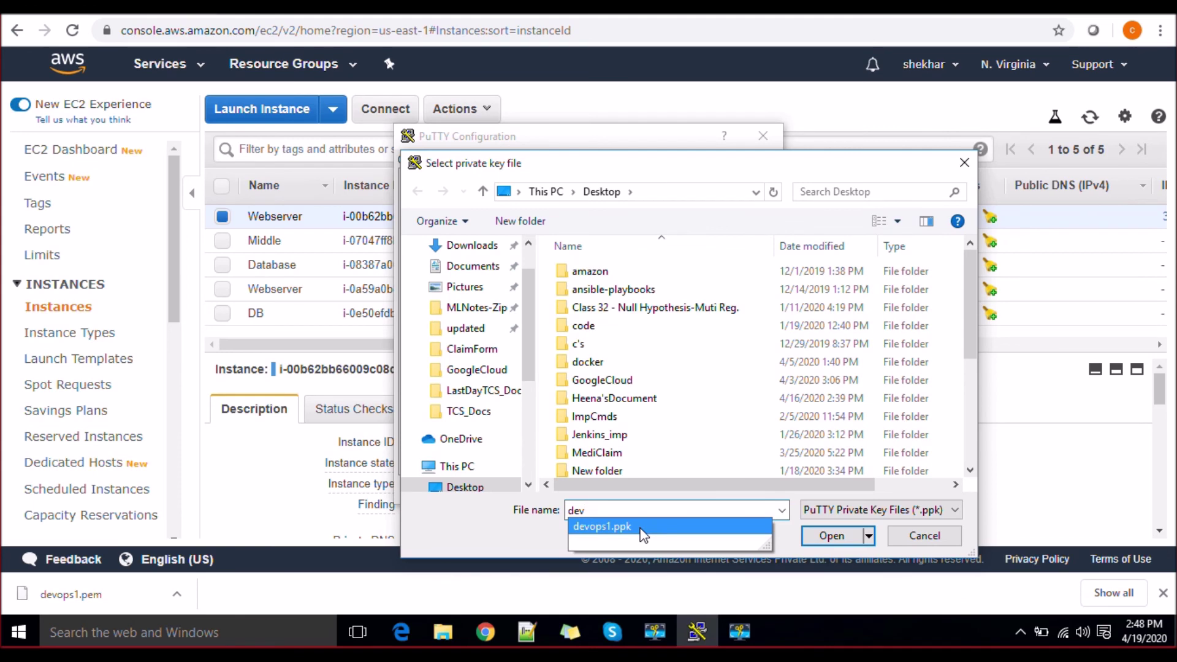
left_click(643, 527)
left_click(834, 543)
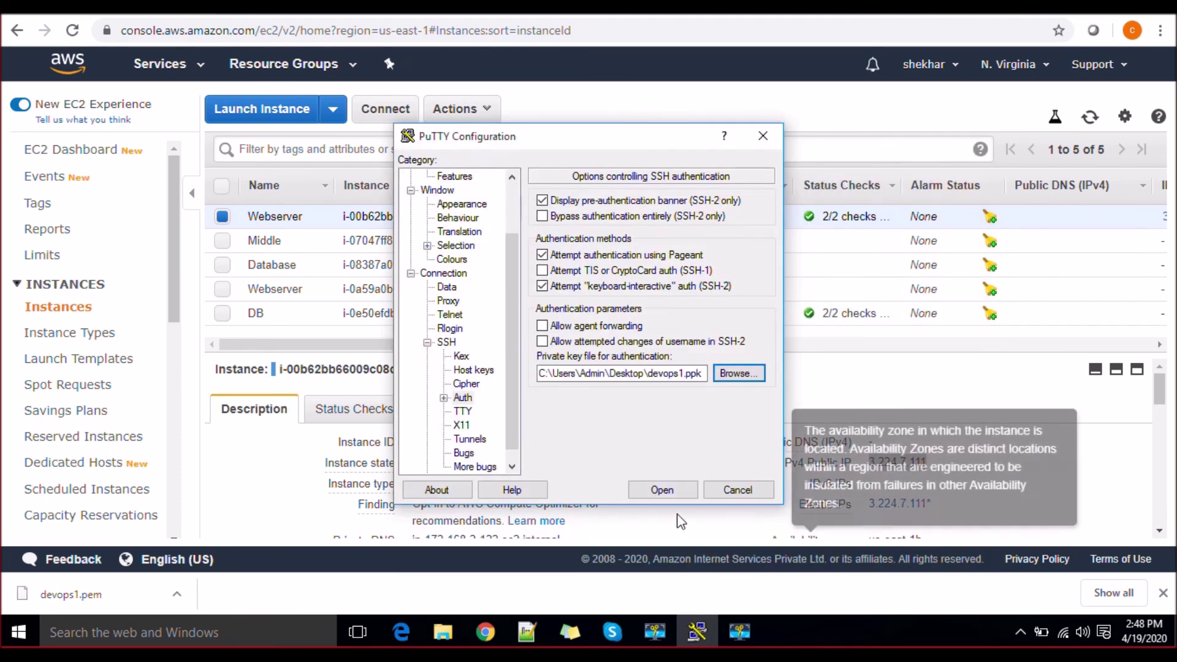
Step: Open the SSH connection to 3.224.7.111 and log in as ec2-user
left_click(664, 485)
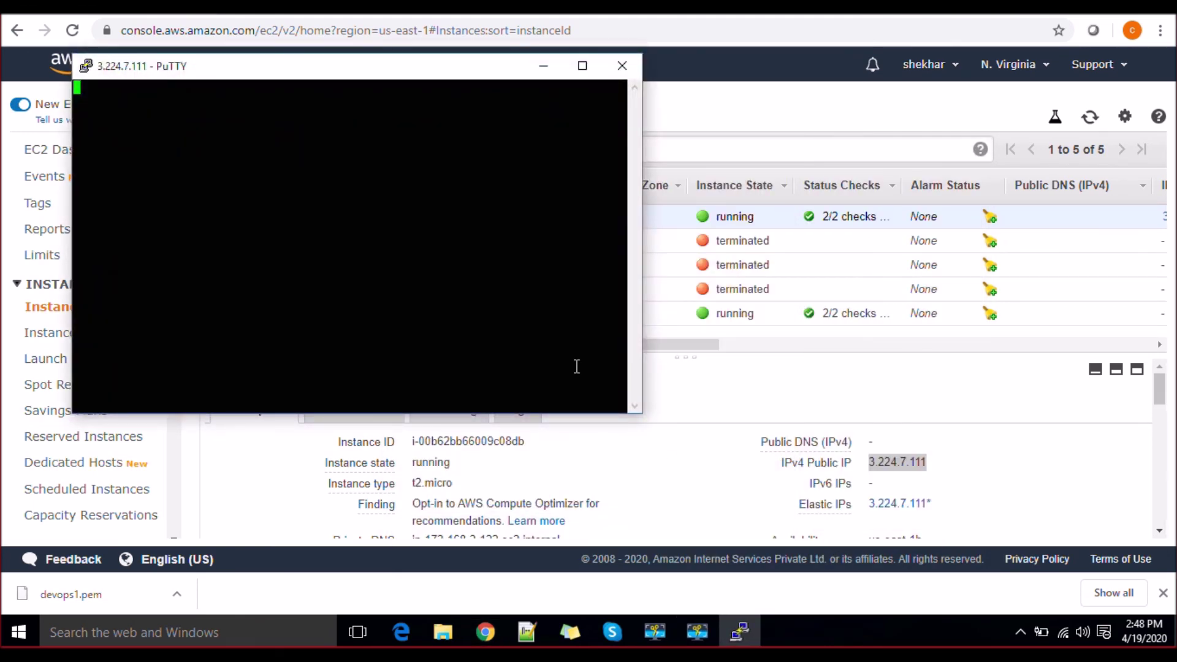
left_click(499, 428)
type("ec2-user")
key("Return")
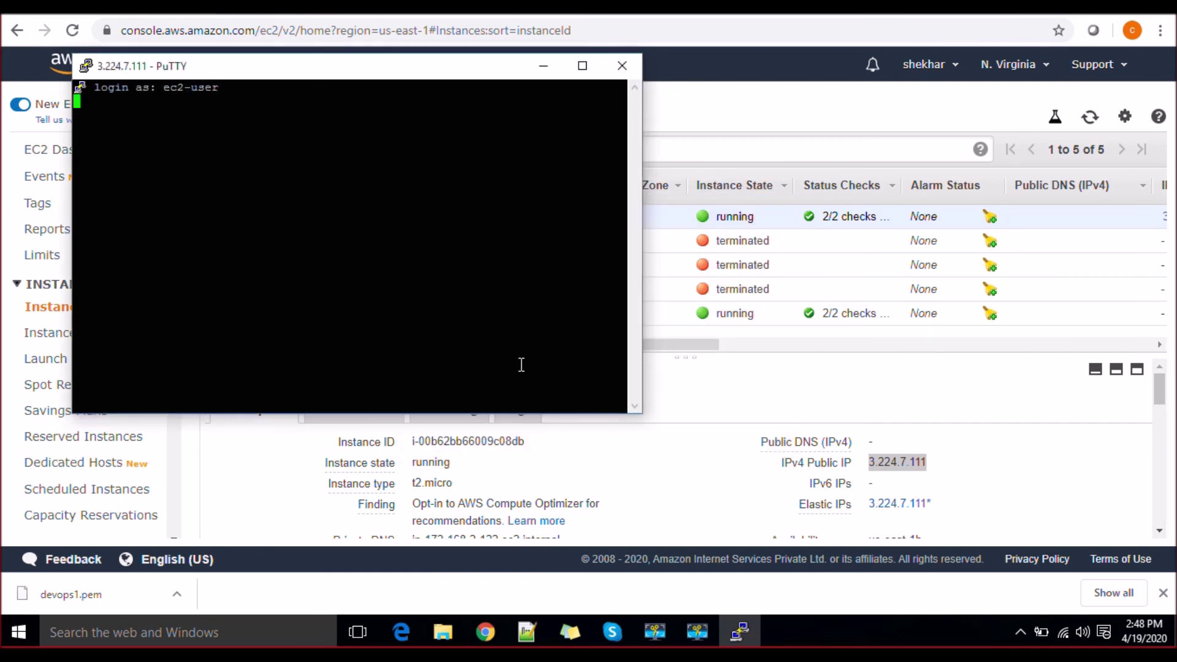
left_click_drag(409, 76, 578, 85)
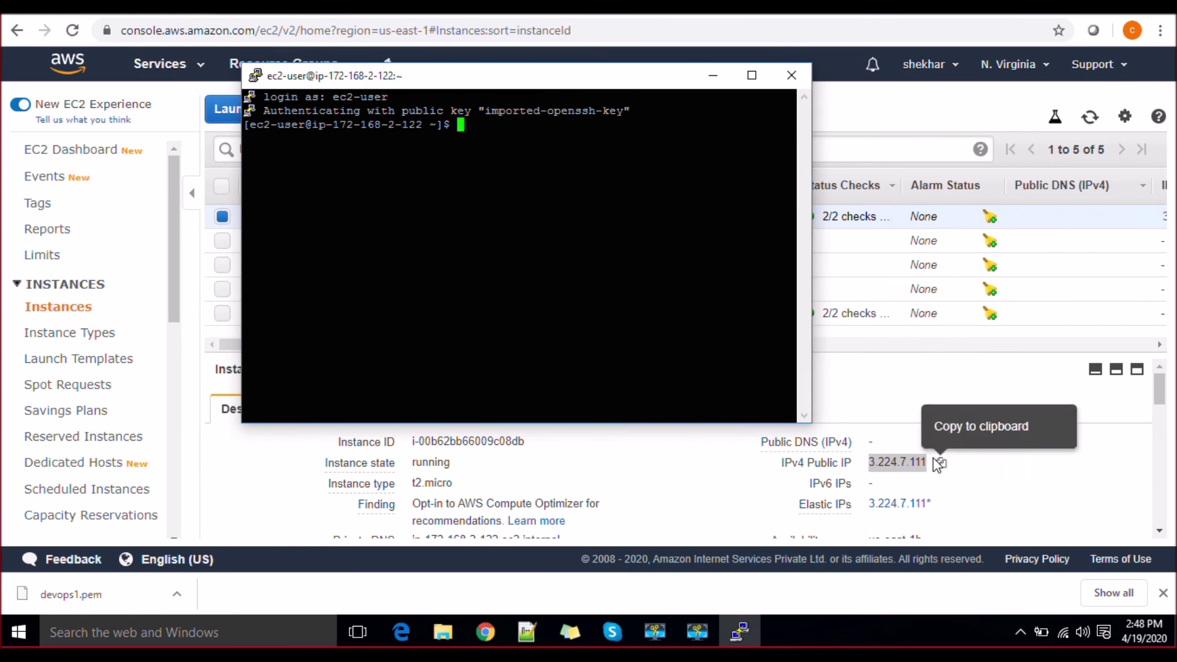
Step: Copy the Webserver's public IP 3.224.7.111, post it in the Skype group chat and return to the EC2 console
left_click(940, 462)
left_click(613, 632)
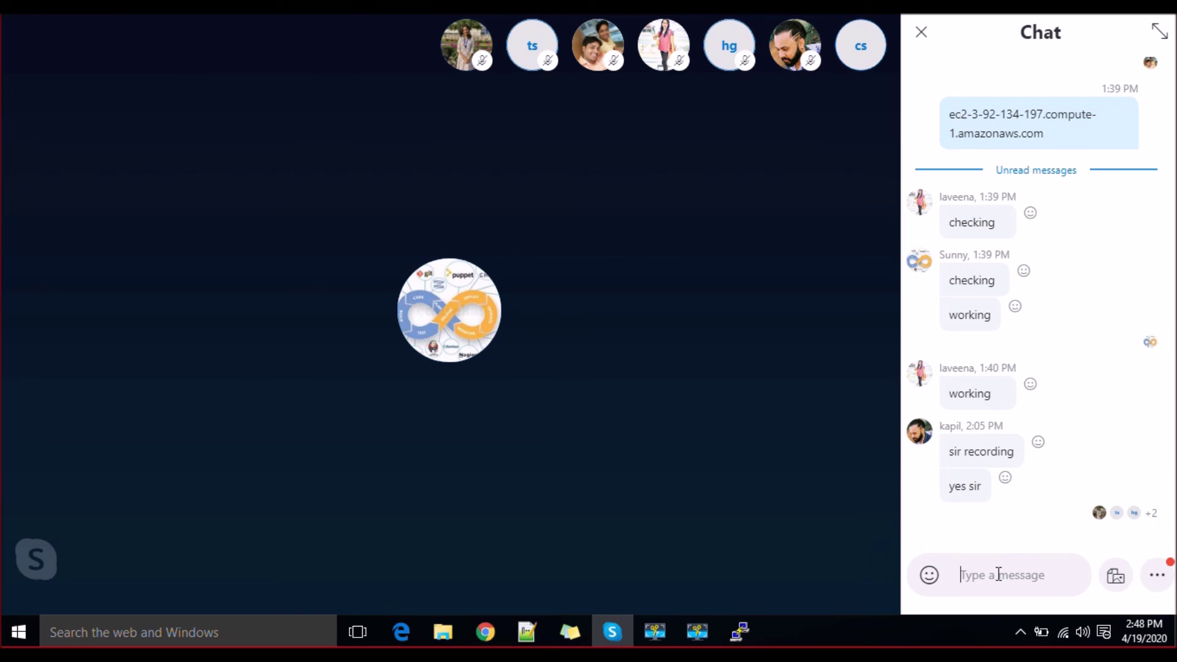
key("ctrl+v")
key("Return")
key("alt+Tab")
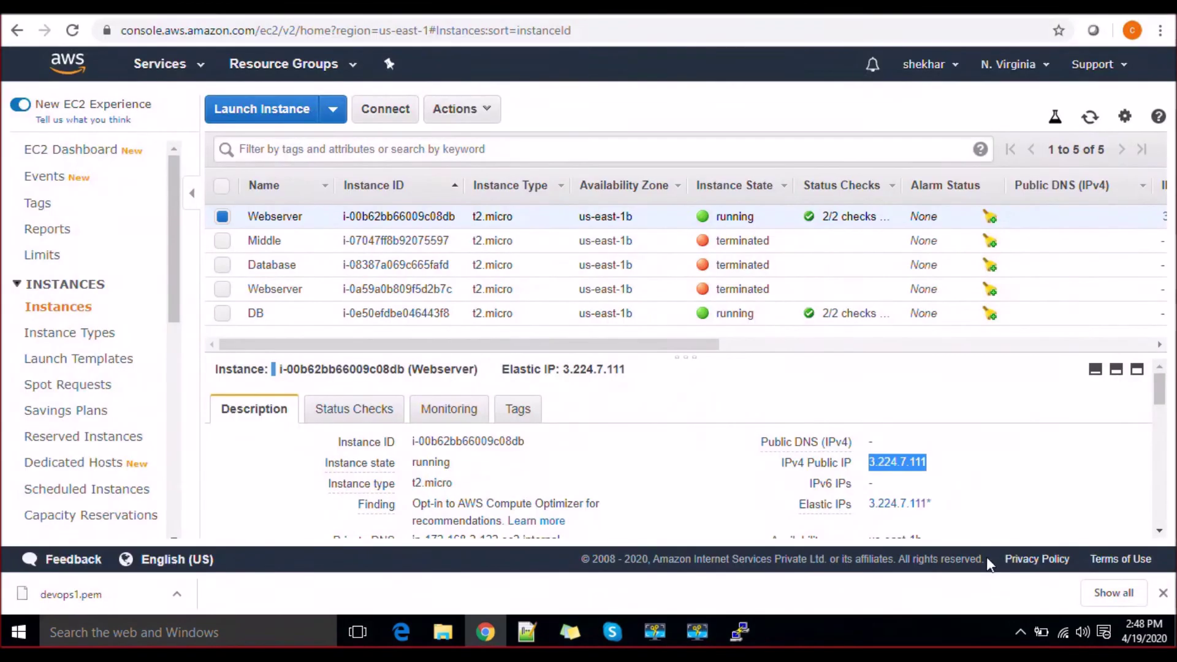
Step: Switch to the PuTTY session, become root with sudo su -l and install the web server with yum install httpd -y
left_click(739, 631)
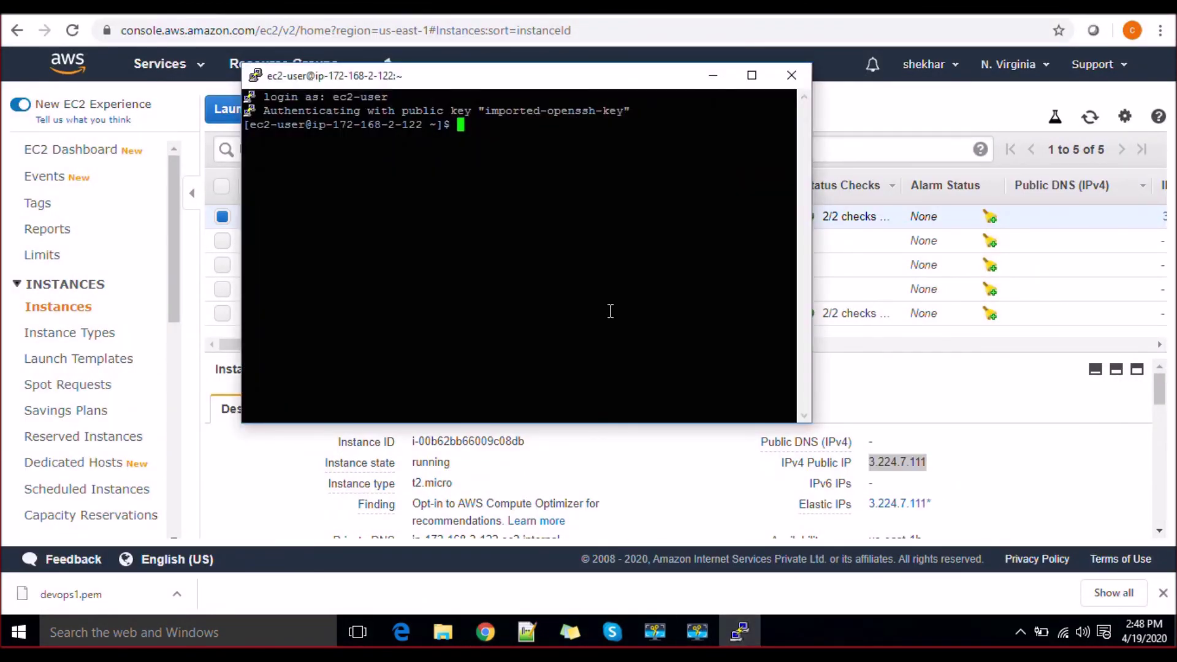
type("sudo su -l")
key("Return")
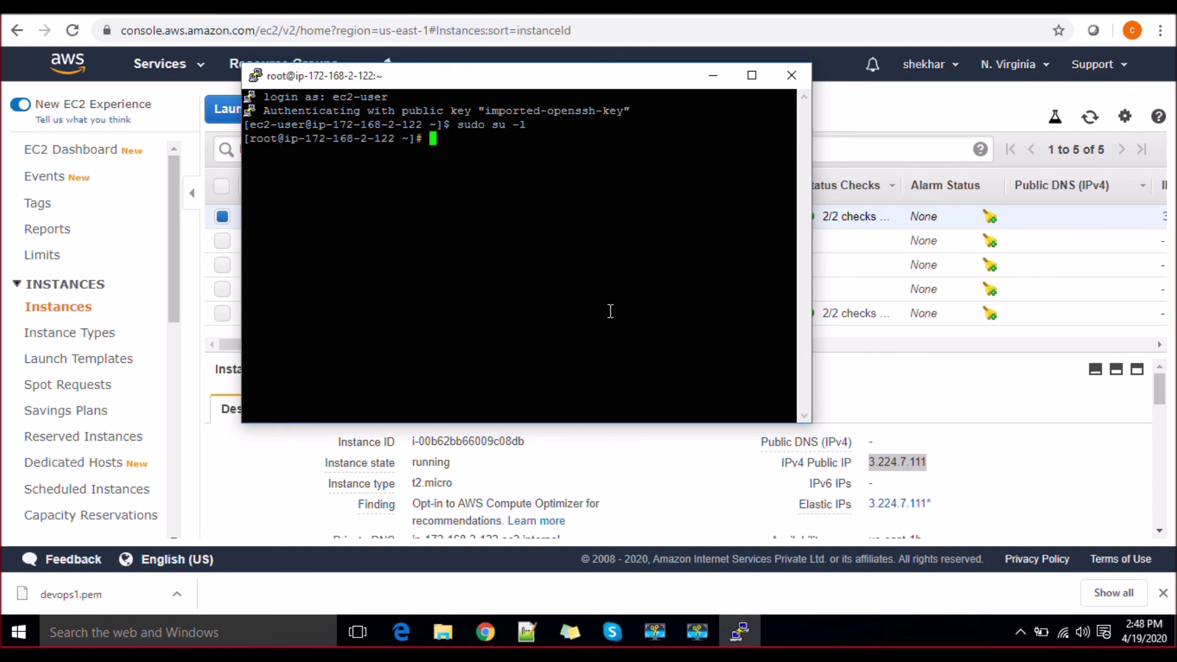
type("yum install")
type("httpd -y")
key("Return")
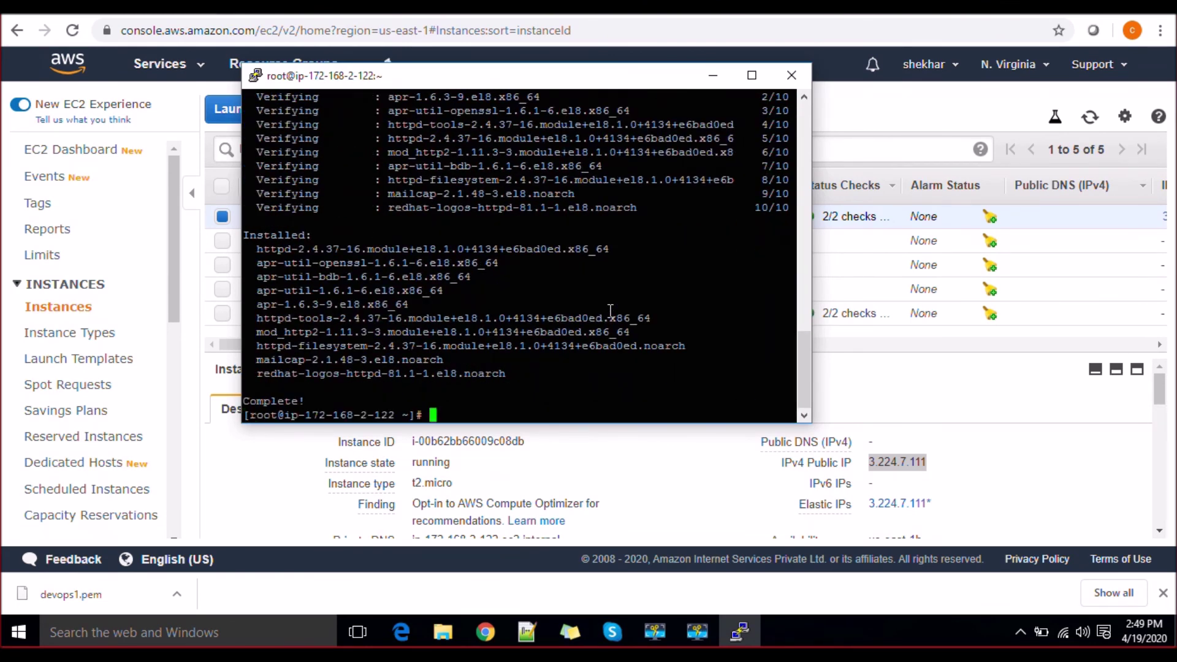
Step: Change to the /var/www/html/ directory and list its contents with ls -lt
type("cd v")
key("BackSpace")
key("BackSpace")
type("/var/www/h")
key("Tab")
key("Return")
type("ls -lt")
key("Return")
Step: Create index.html in vi with the content "test", save it and exit the editor
type("vi index.")
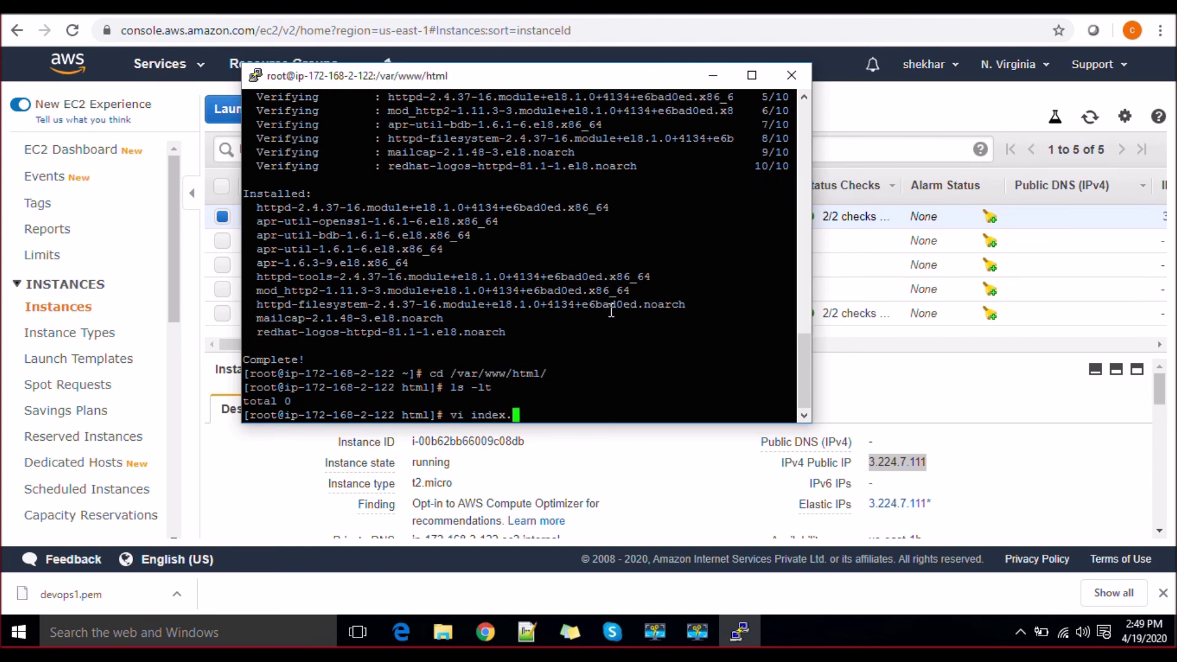
type("html")
key("Return")
type("itest")
key("Escape")
type(":wq")
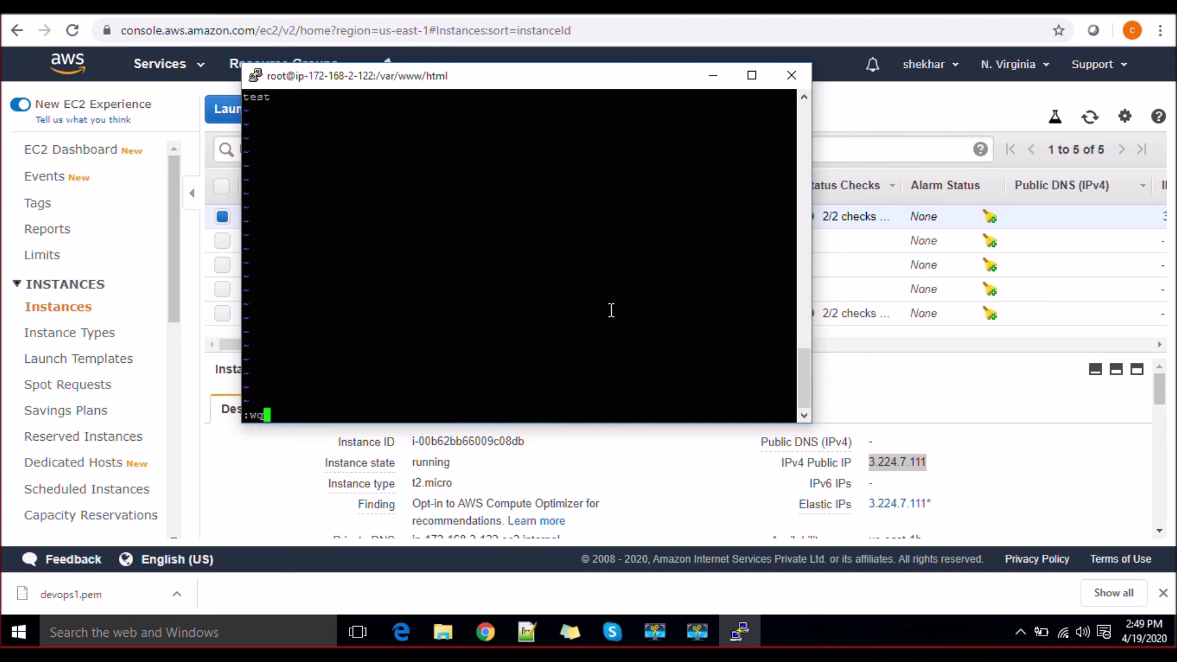
key("Return")
Step: Start the httpd service with systemctl and display the network interface configuration with ifconfig
type("systemctl ")
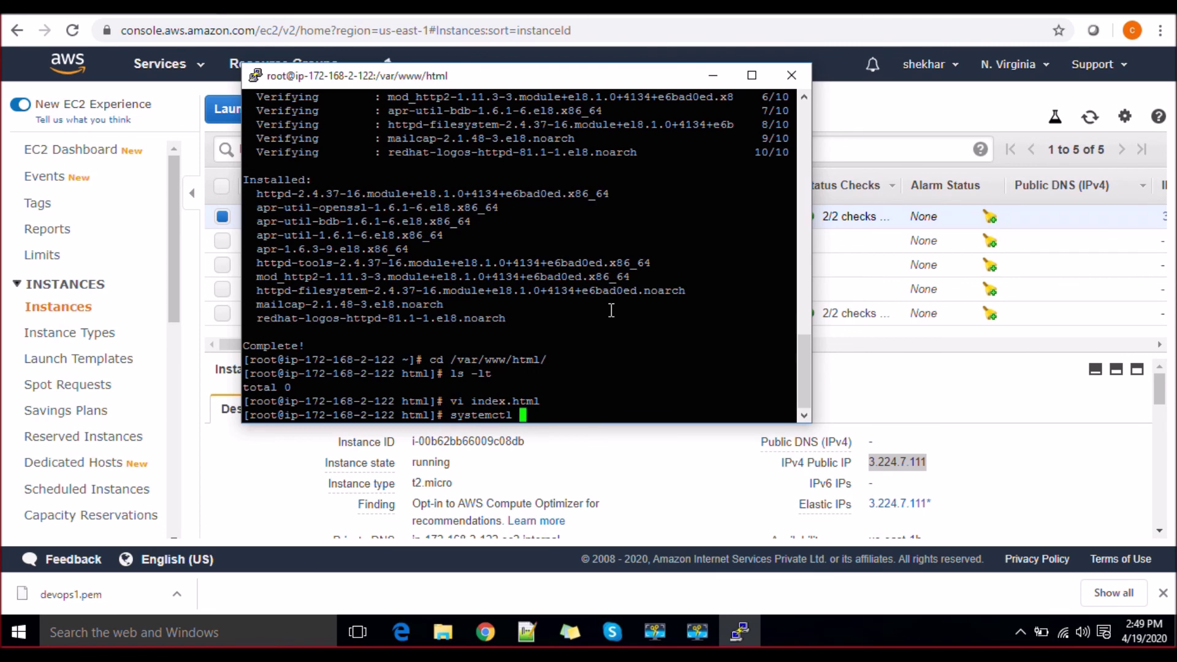
type("start httpd")
key("Return")
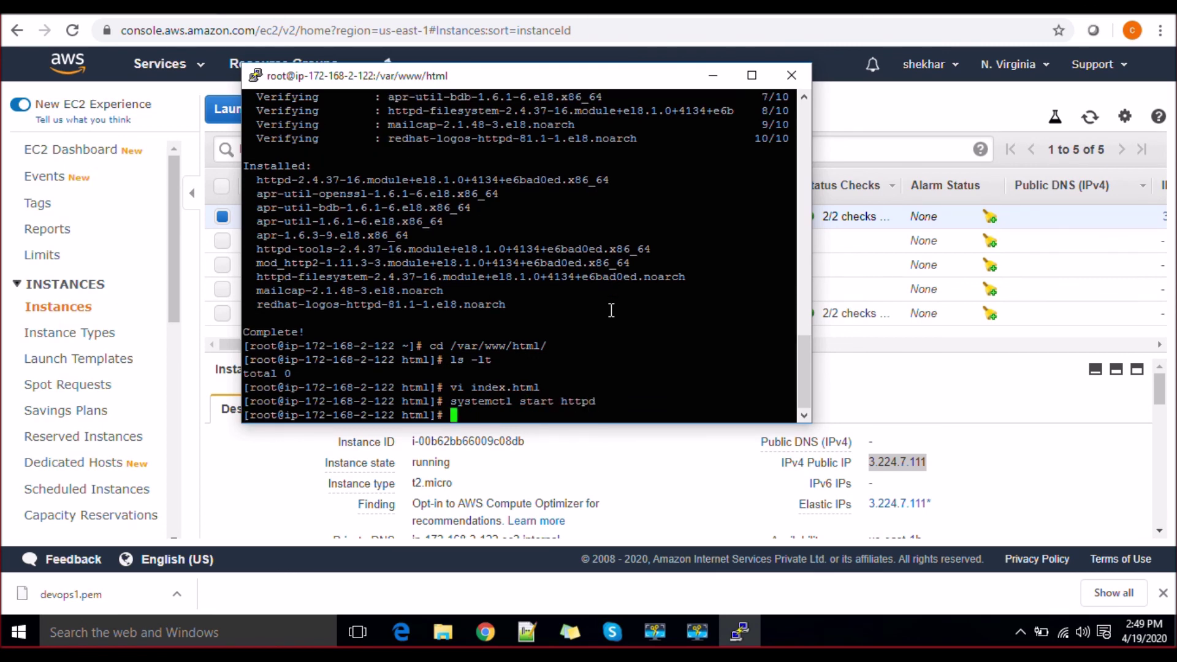
type("ifconfig")
key("Return")
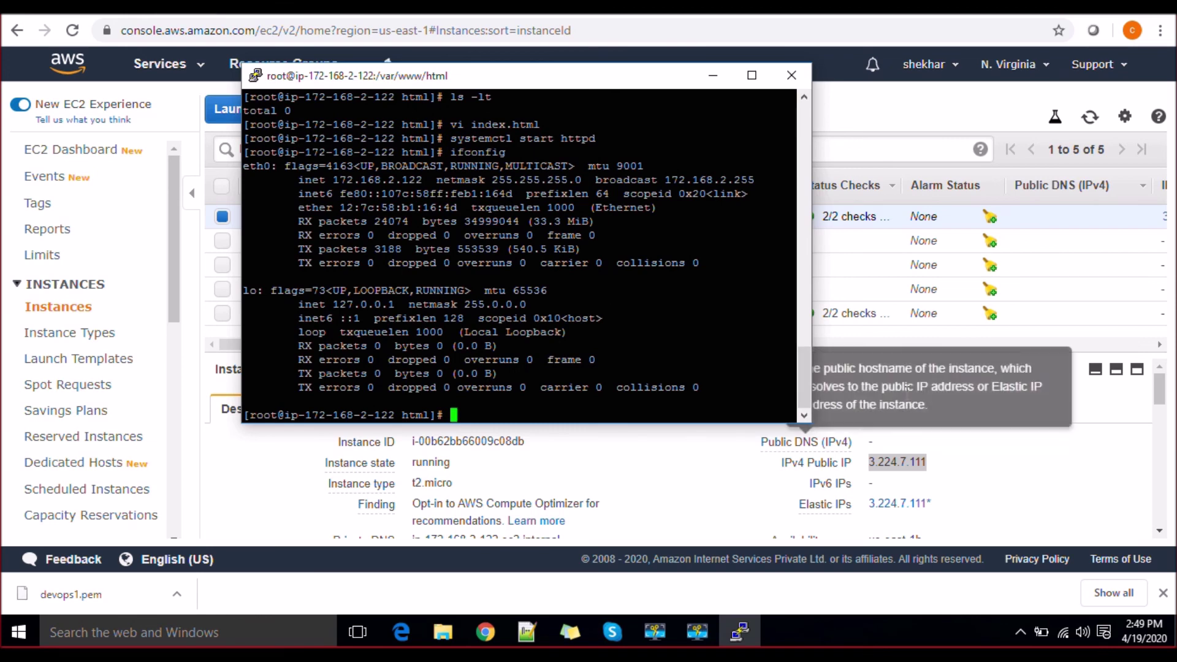
Step: Copy the Webserver's public IP from the EC2 console and load 3.224.7.111 in another browser tab
left_click(941, 462)
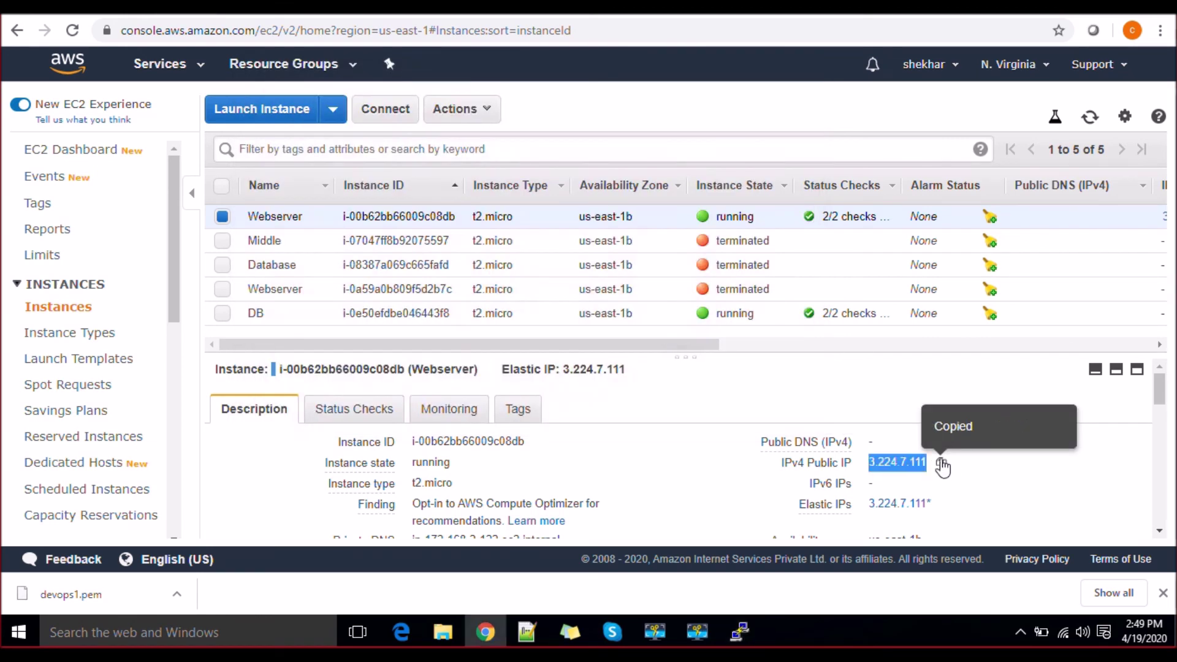
left_click(787, 24)
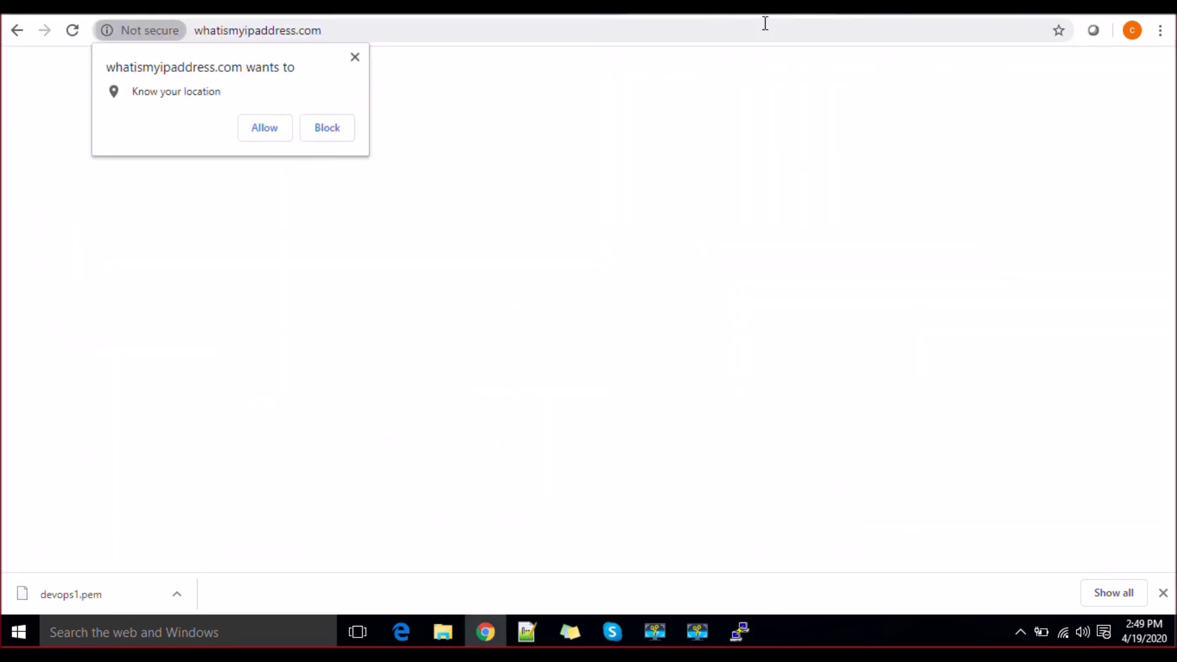
left_click(765, 25)
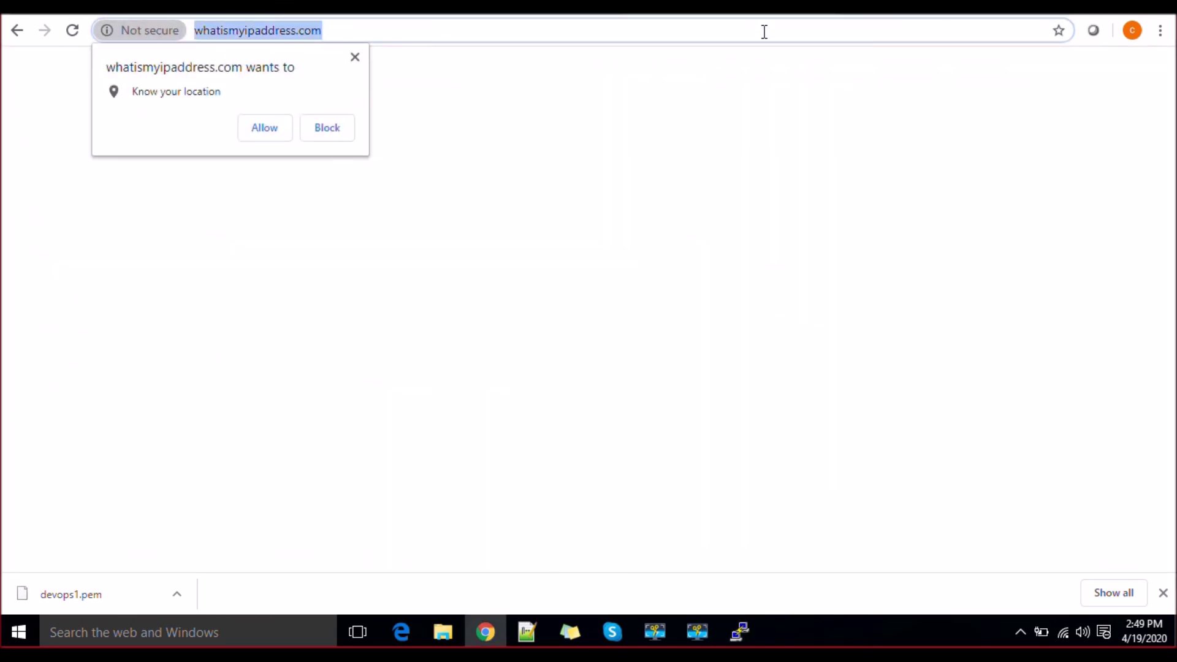
key("ctrl+v")
key("Return")
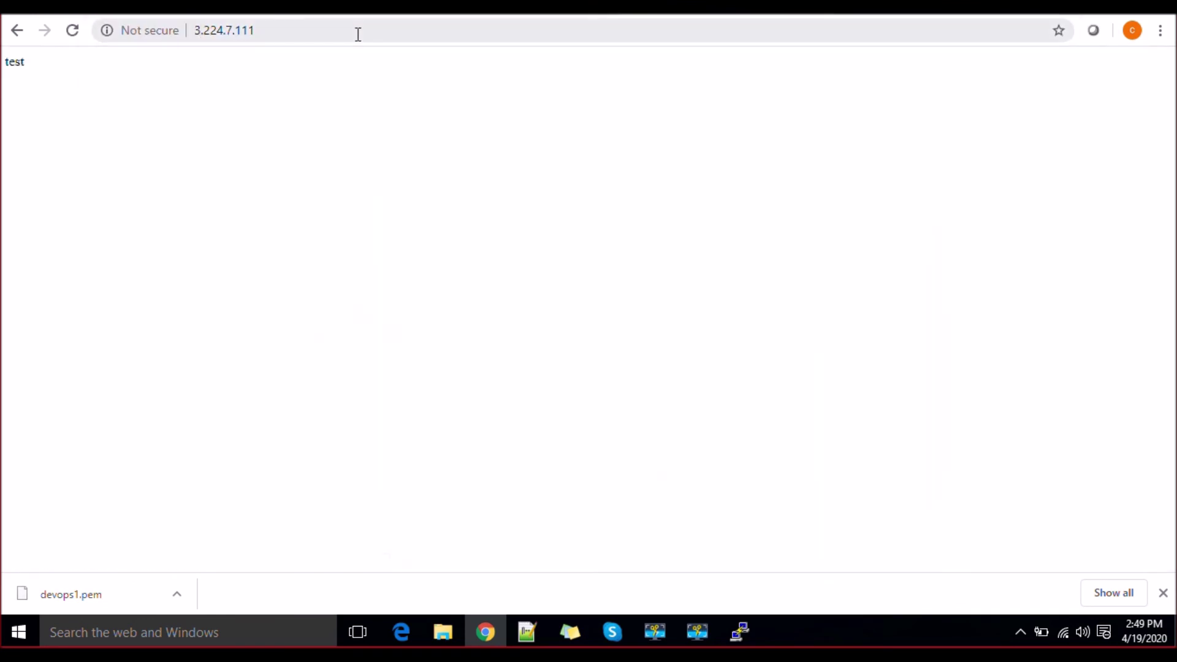
Step: Post the address 3.224.7.111 in the Skype group chat again and return to the web page
left_click(612, 632)
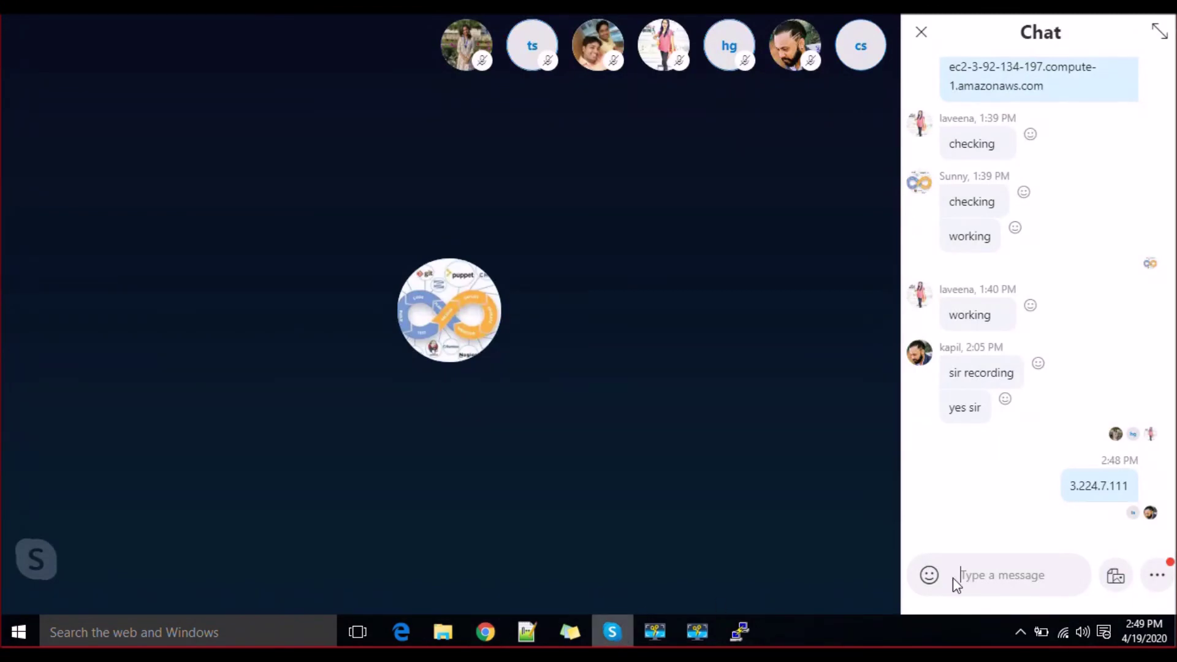
key("ctrl+v")
key("Return")
key("alt+Tab")
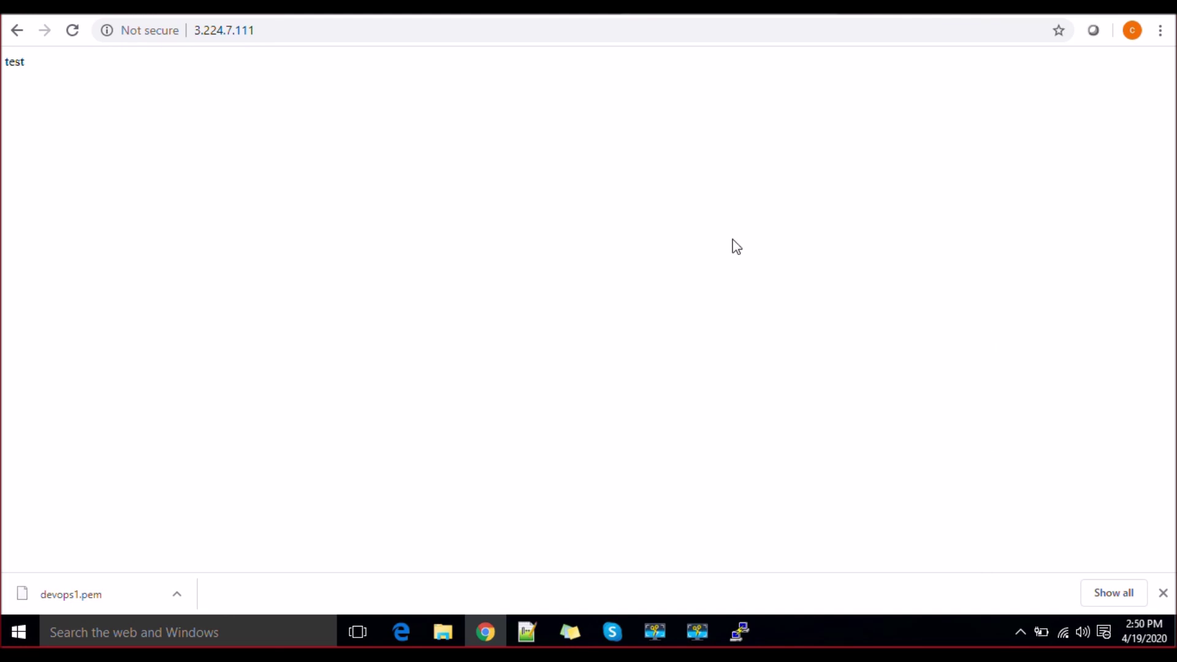
Step: Return to the EC2 instances list in the browser and check the replies in the Skype group chat
left_click(1131, 12)
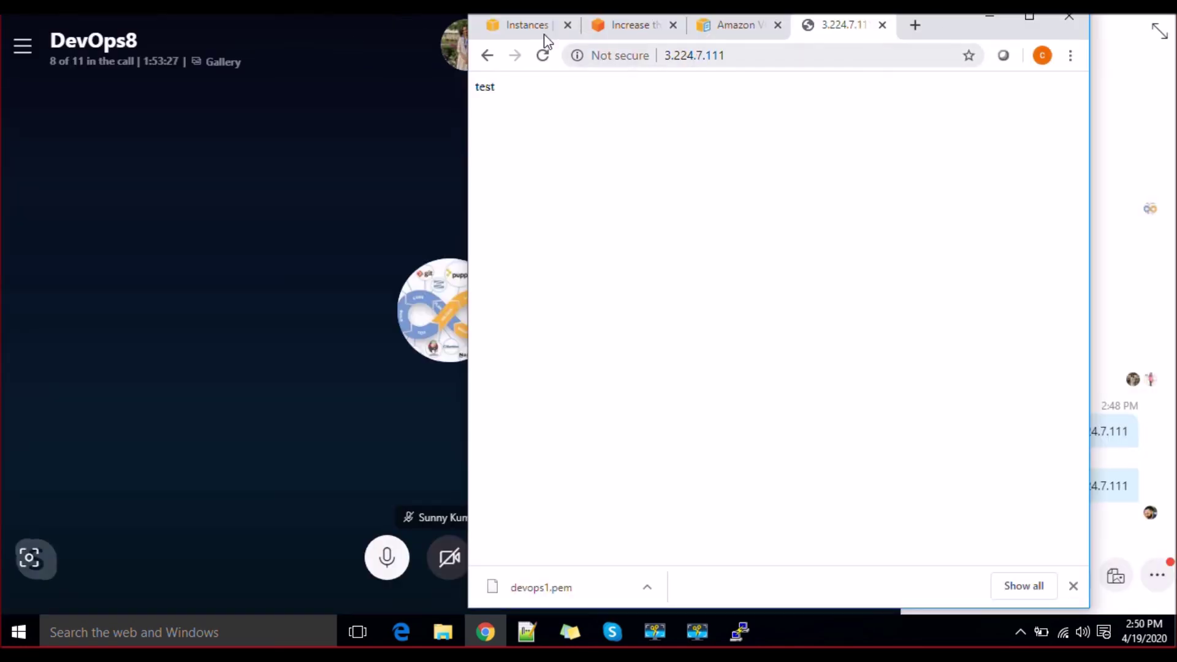
left_click(525, 25)
left_click(943, 55)
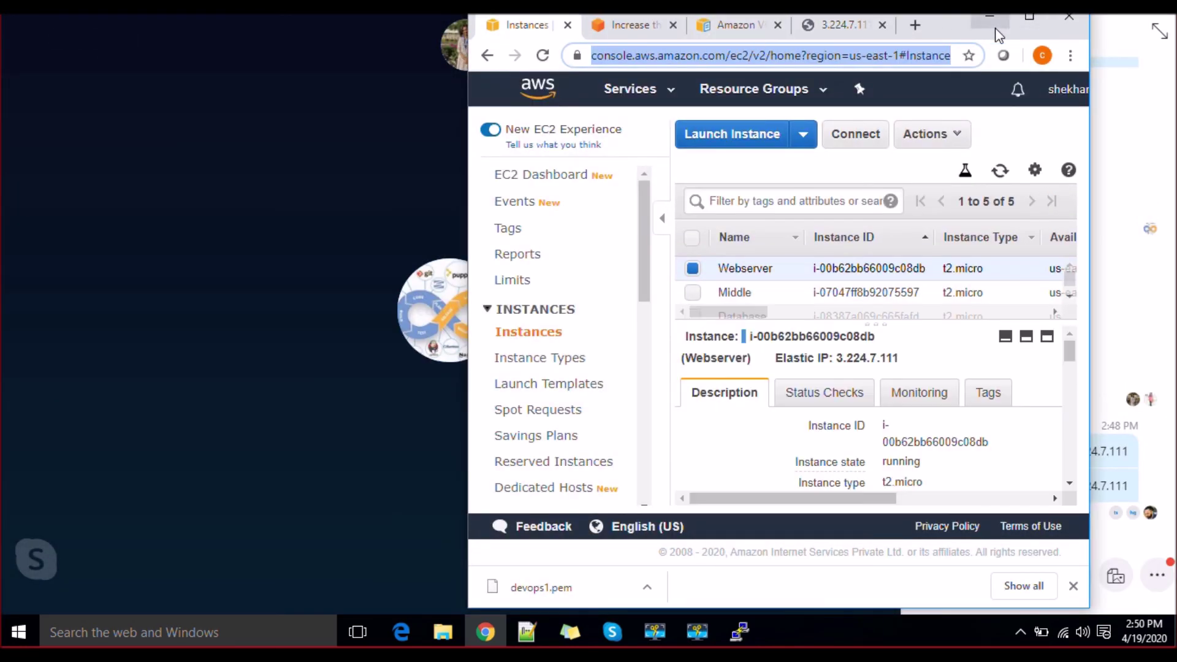
left_click(1029, 16)
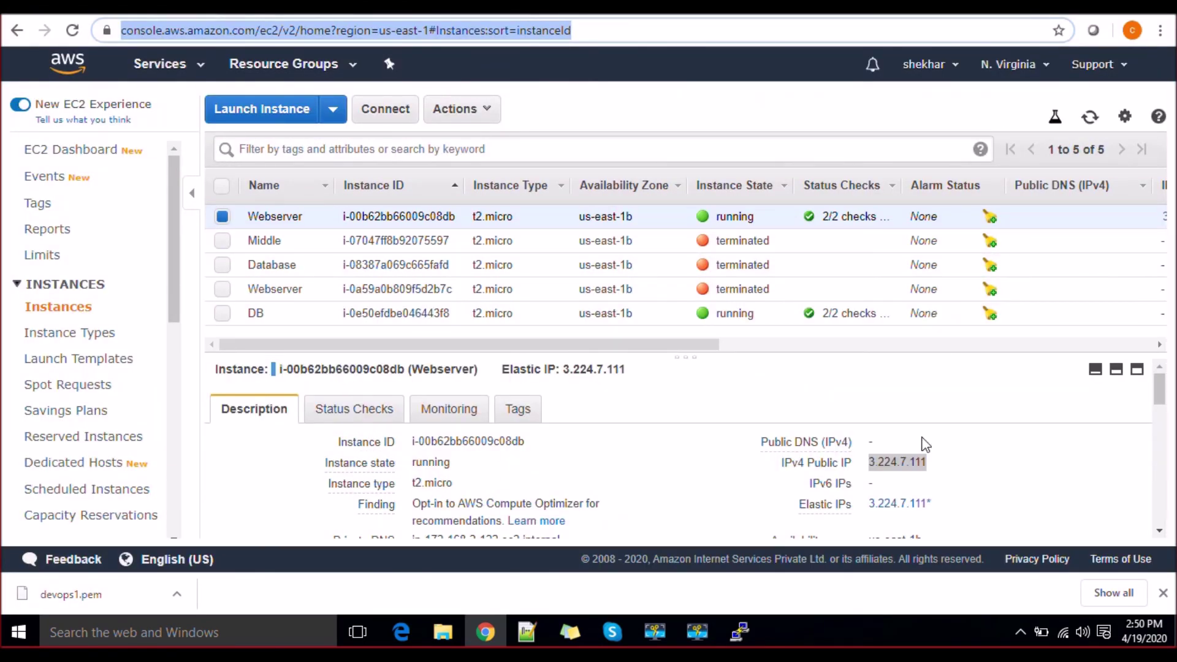
left_click(241, 12)
key("alt+Tab")
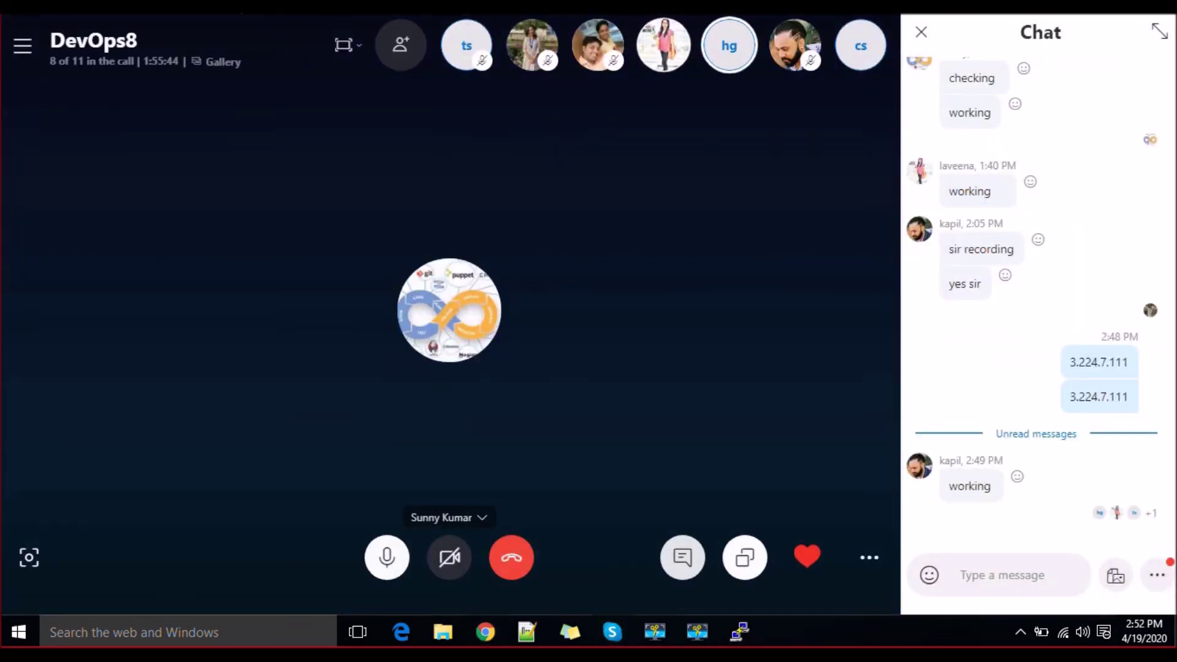
Step: Switch back to the EC2 console in Chrome, select the DB instance and copy its private IP, 172.168.1.206
key("alt+Tab")
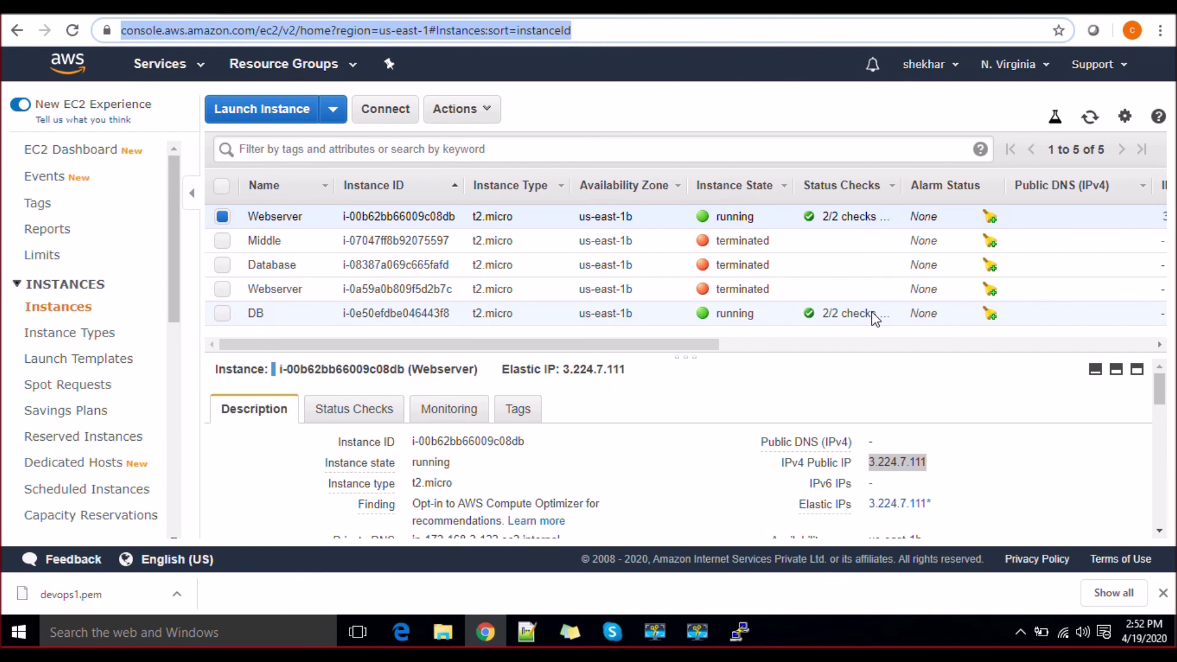
left_click(700, 342)
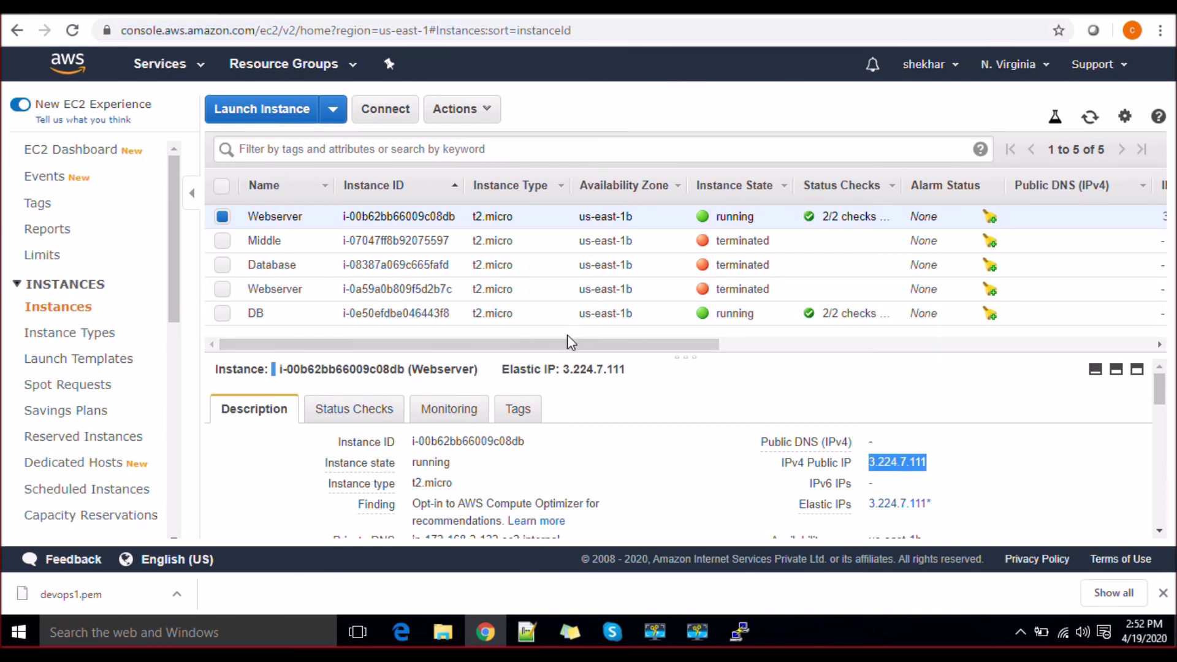
left_click(502, 319)
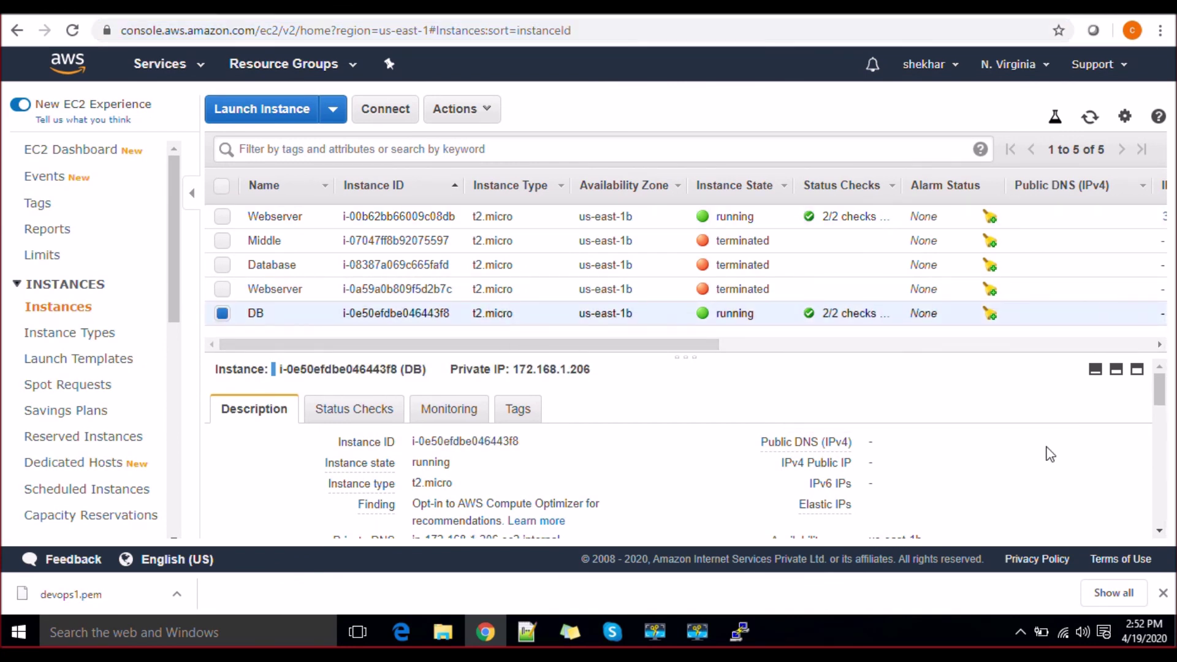
mouse_move(1159, 387)
left_mouse_down()
mouse_move(1164, 421)
mouse_move(1162, 381)
left_mouse_up()
double_click(583, 374)
right_click(557, 372)
left_click(581, 384)
Step: Switch to the Webserver's PuTTY session, test SSH access to the DB instance at 172.168.1.206, and cancel the connection
left_click(739, 629)
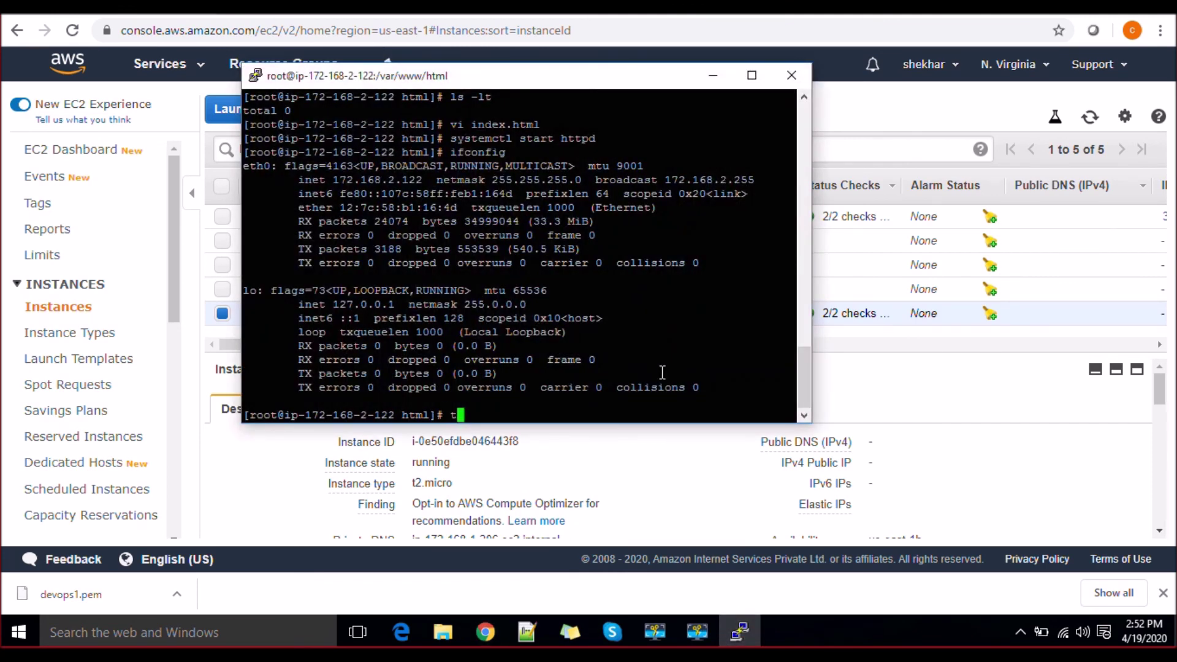
type("ssh 172.168.1.206")
key("Return")
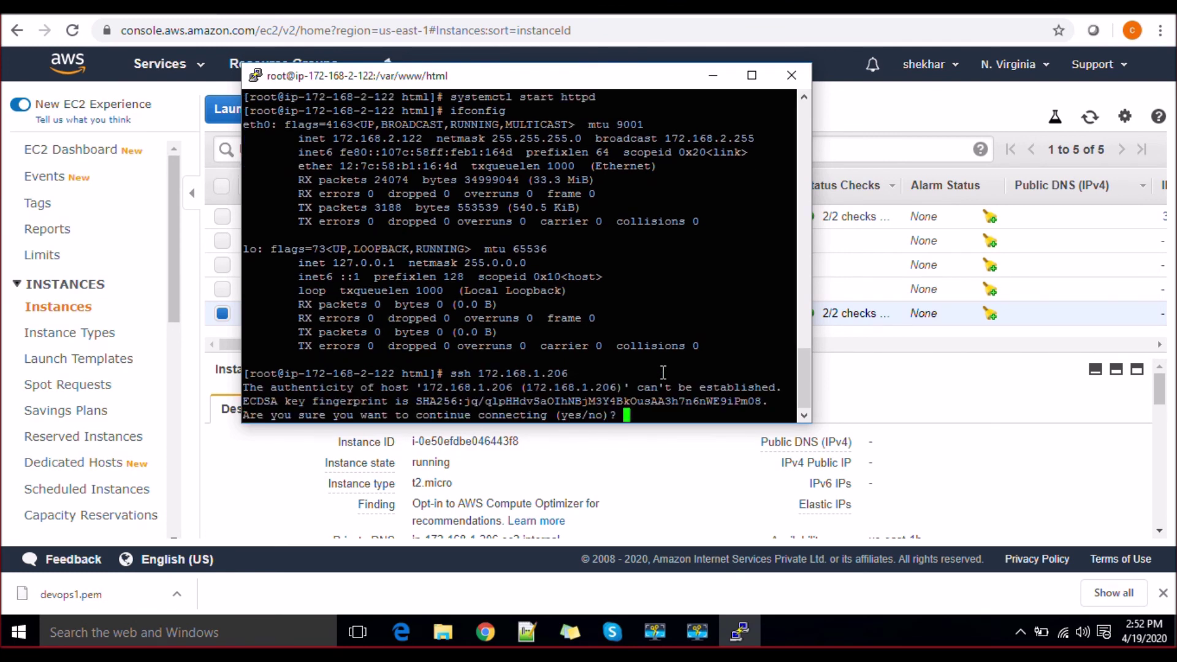
key("ctrl+c")
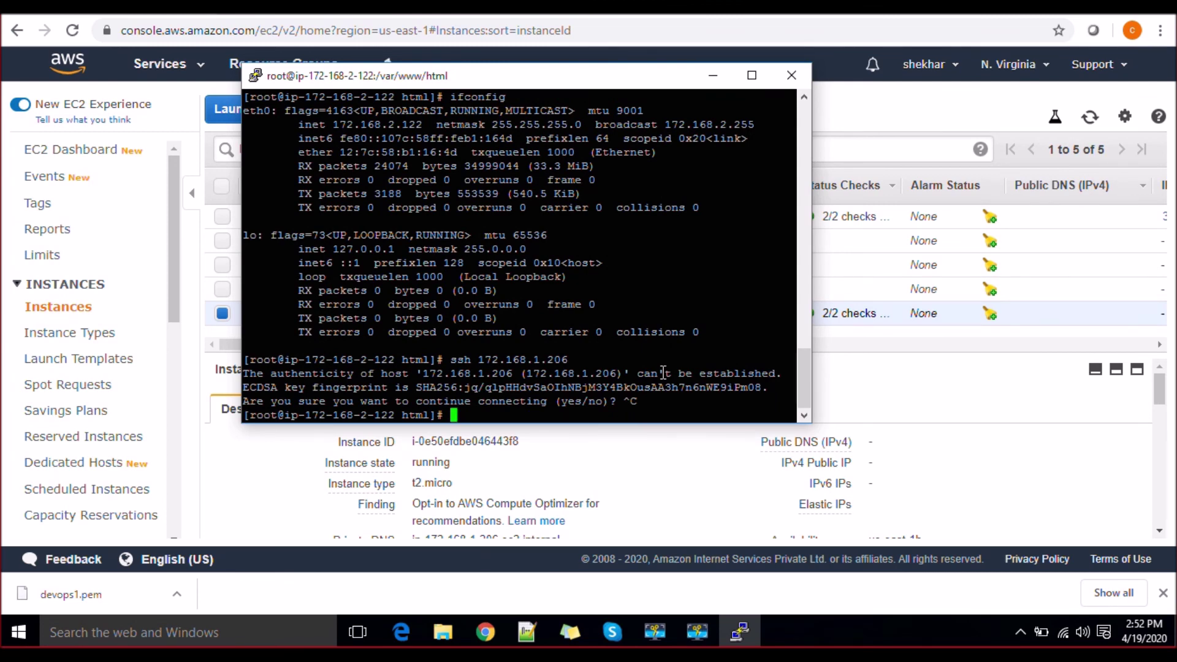
Step: Return to the EC2 console and examine the DB instance's VPC, subnet and security group details
left_click(1084, 392)
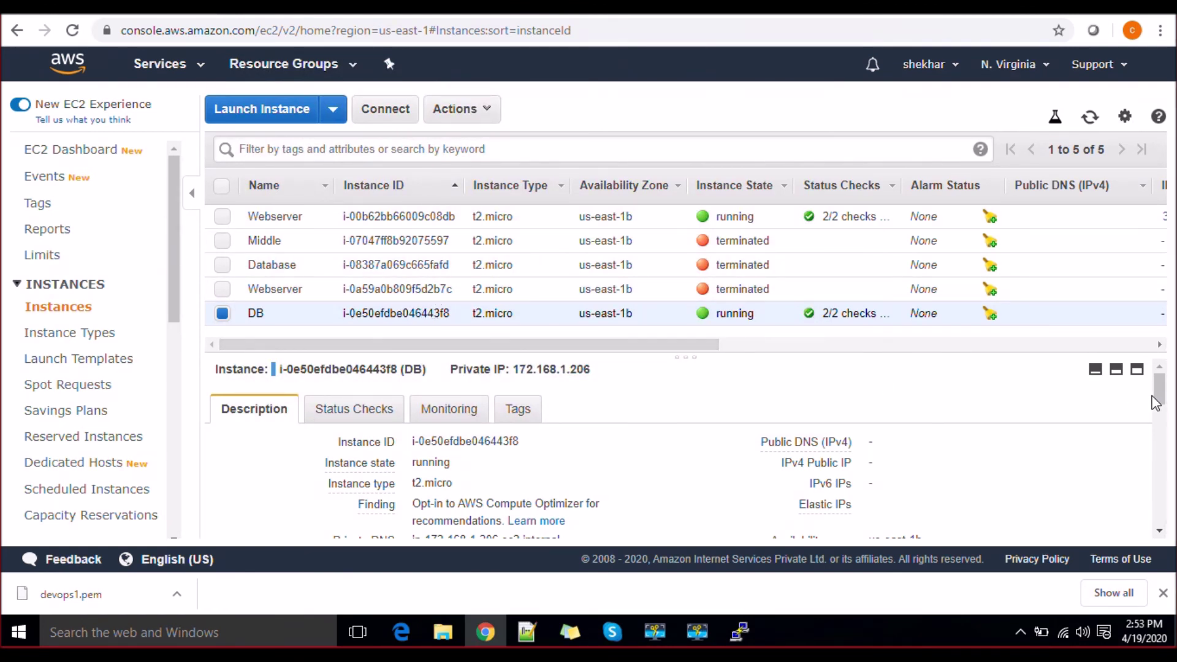
scroll(1158, 402, "down", 3)
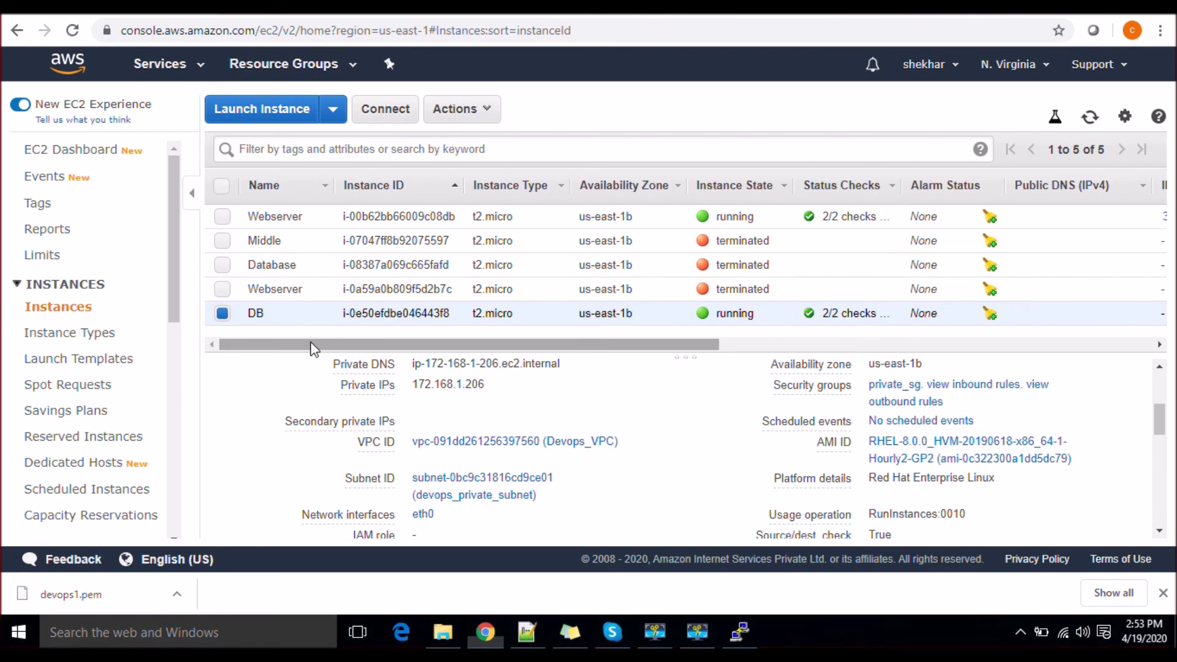
left_click_drag(247, 314, 270, 318)
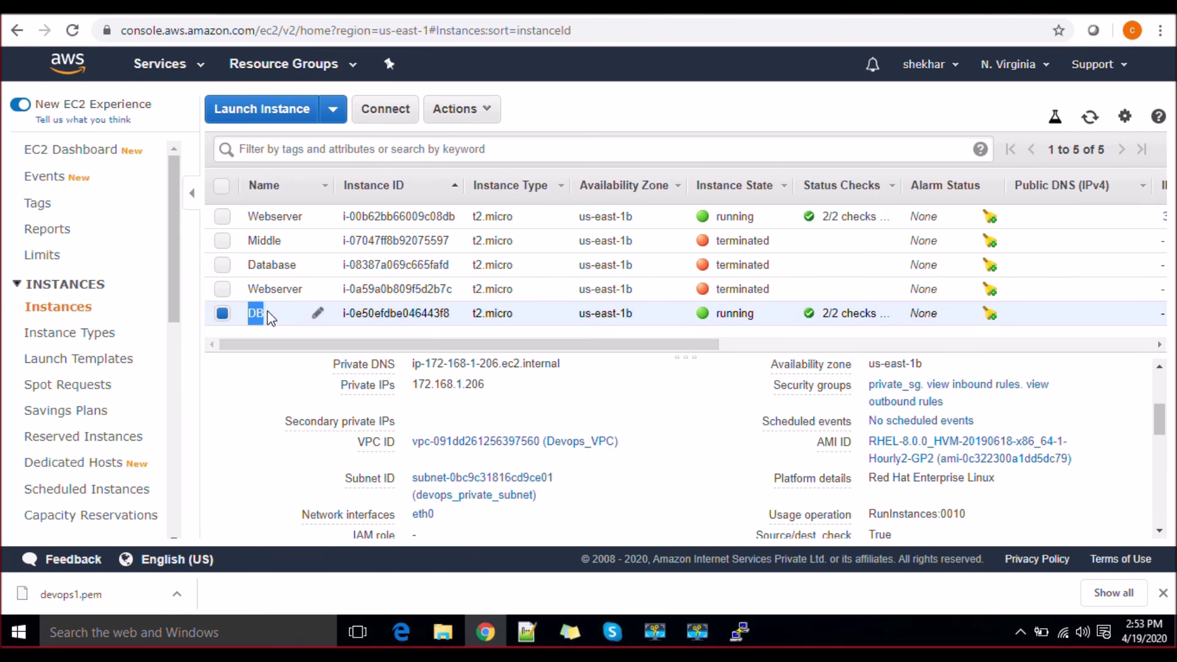
left_click(257, 309)
double_click(255, 312)
left_click(253, 314)
left_click_drag(247, 312, 266, 318)
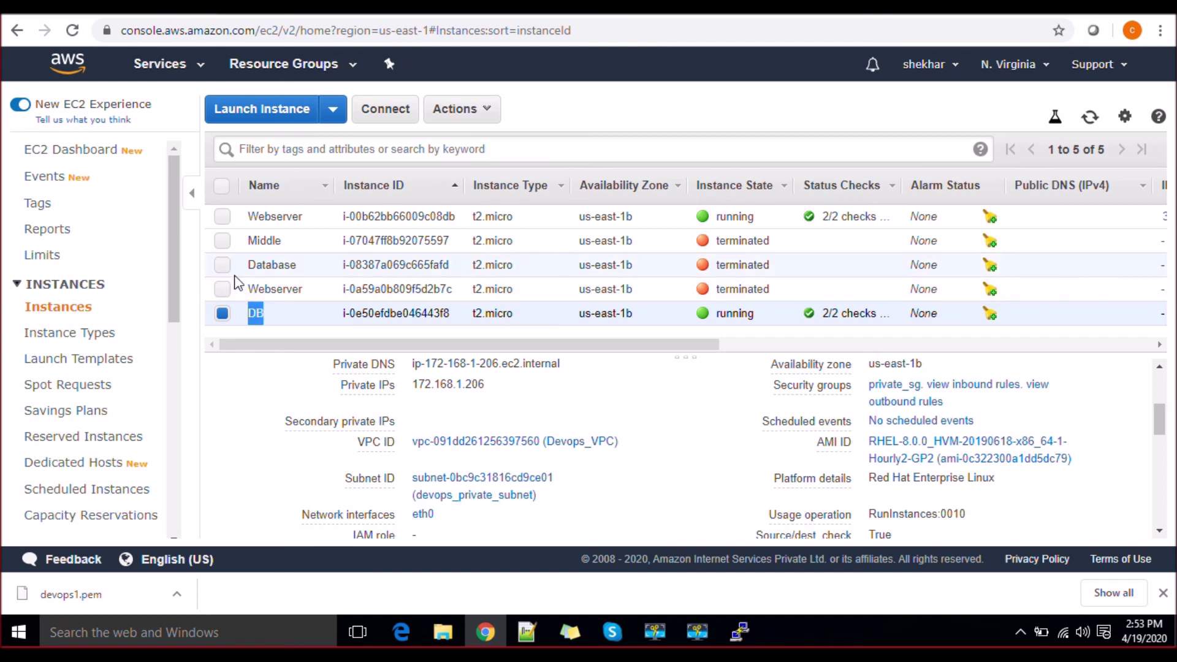
left_click(275, 324)
double_click(252, 313)
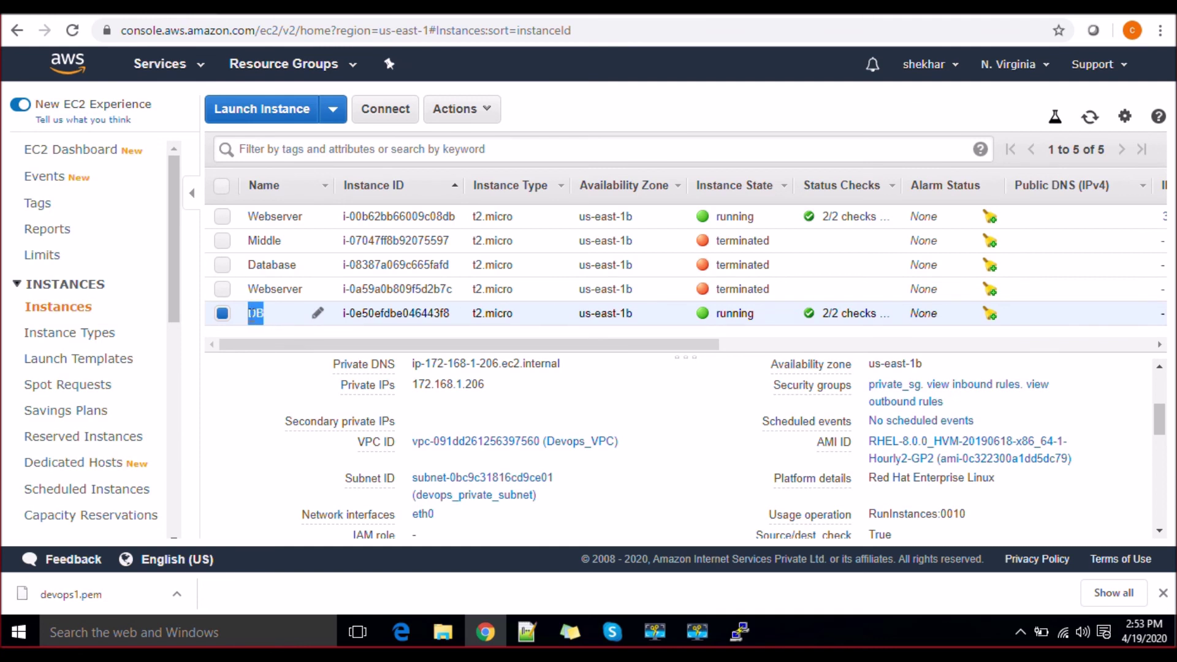
left_click(252, 315)
double_click(260, 315)
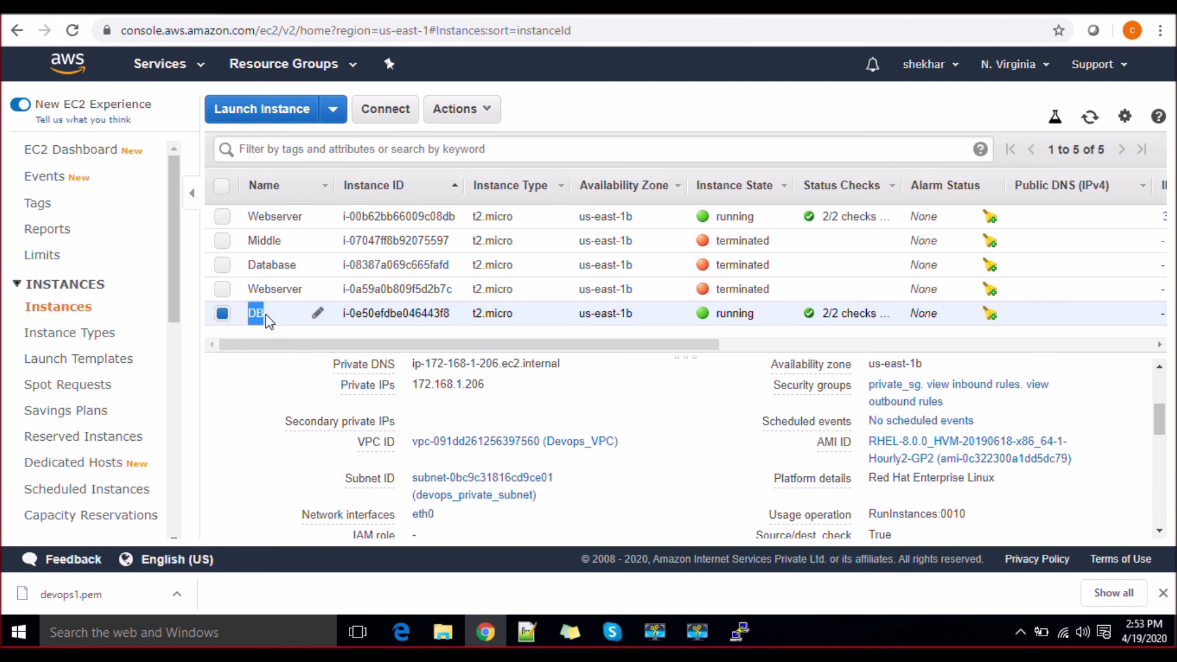